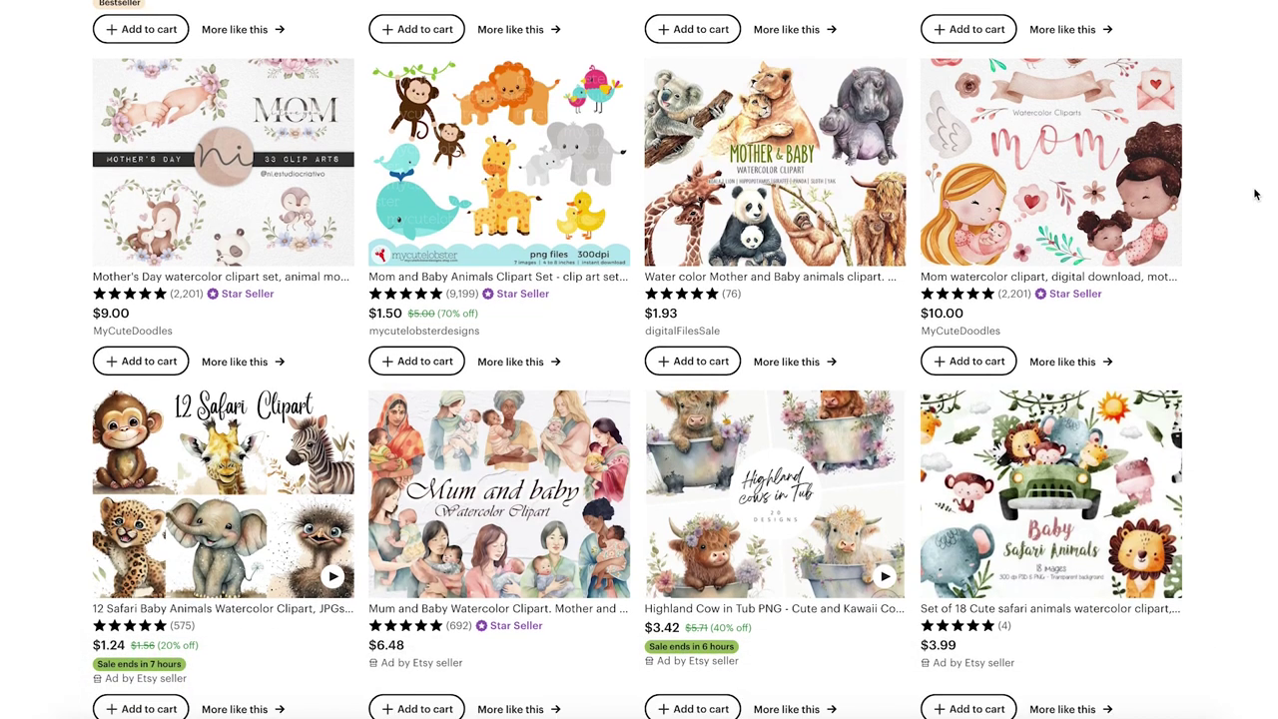
- Browse the Etsy listings of mother and baby watercolor animal clipart for ideas
scroll(1255, 194, "down", 2)
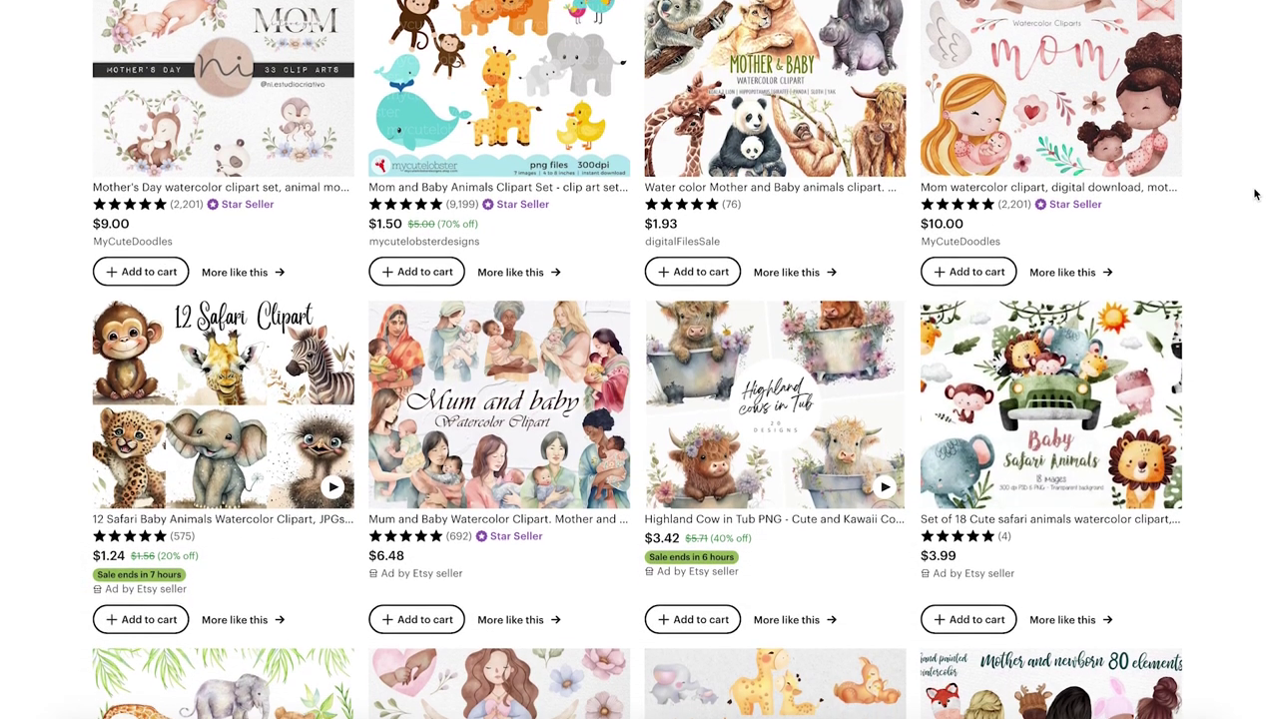
scroll(1255, 194, "down", 3)
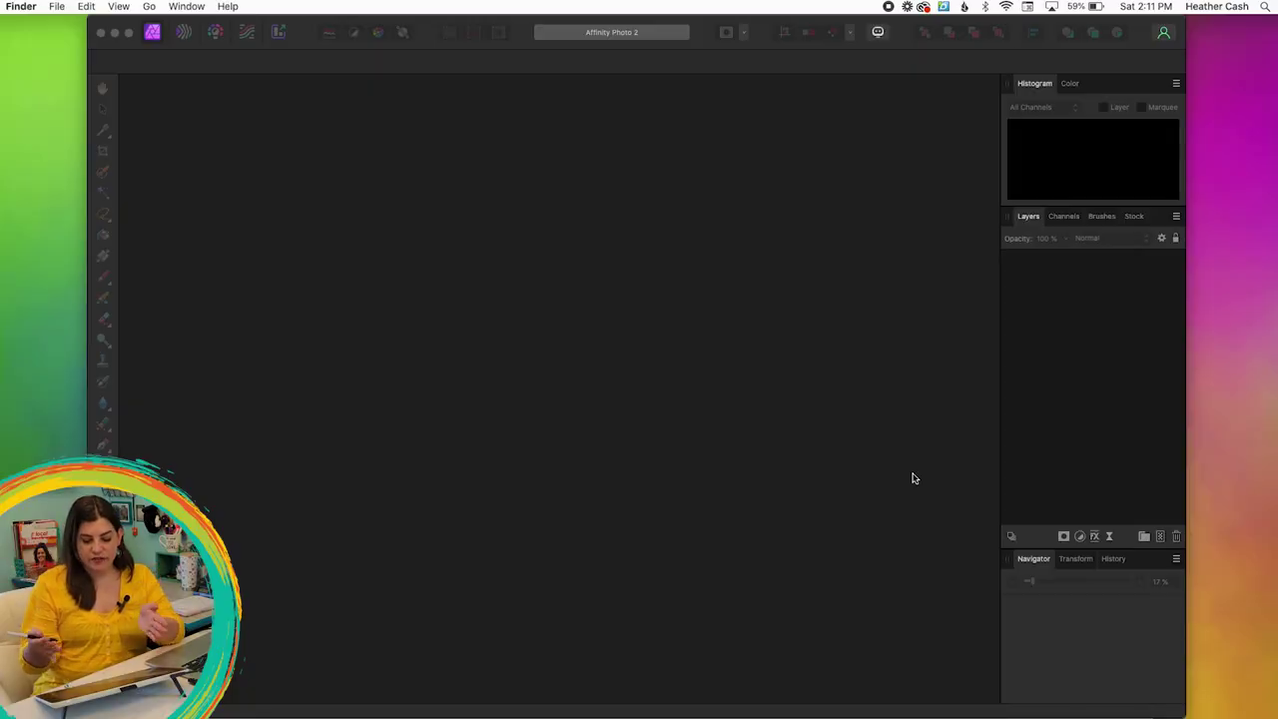
- In Affinity Photo 2, create a new 300 DPI document in RGB/8 with a page width of 20 in and a height of 4800 px
left_click(101, 6)
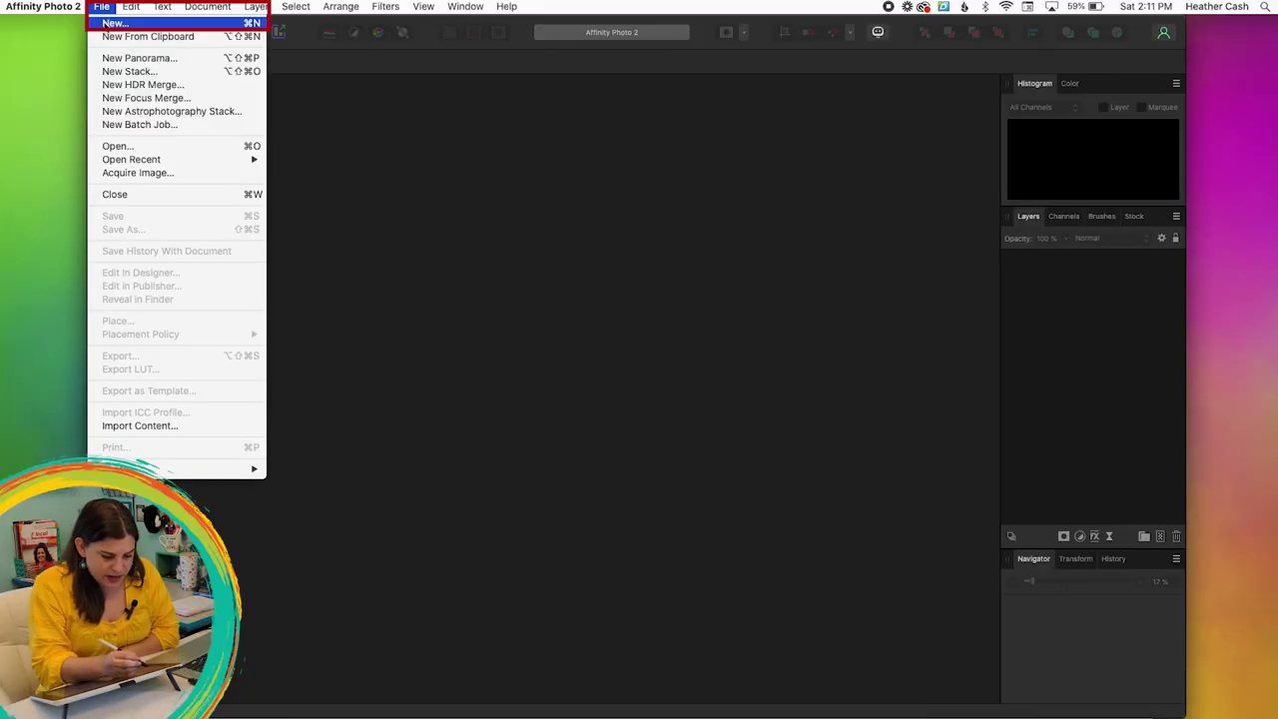
left_click(114, 23)
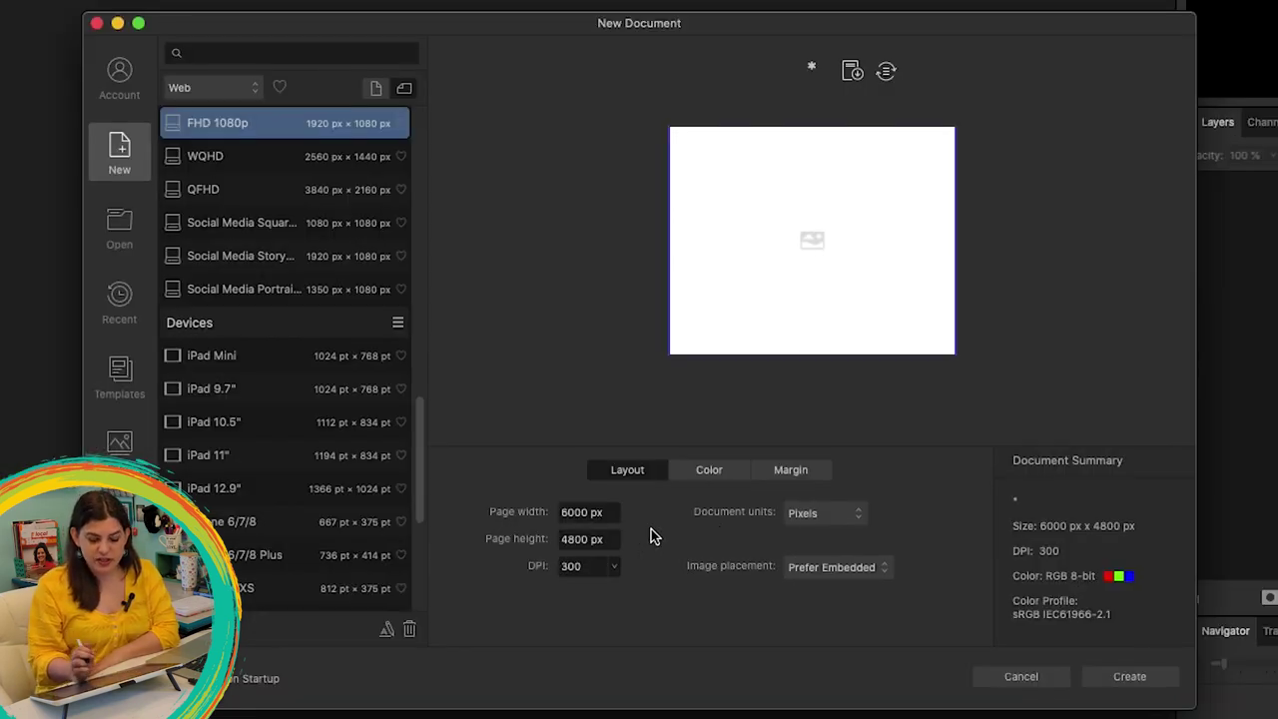
left_click(603, 513)
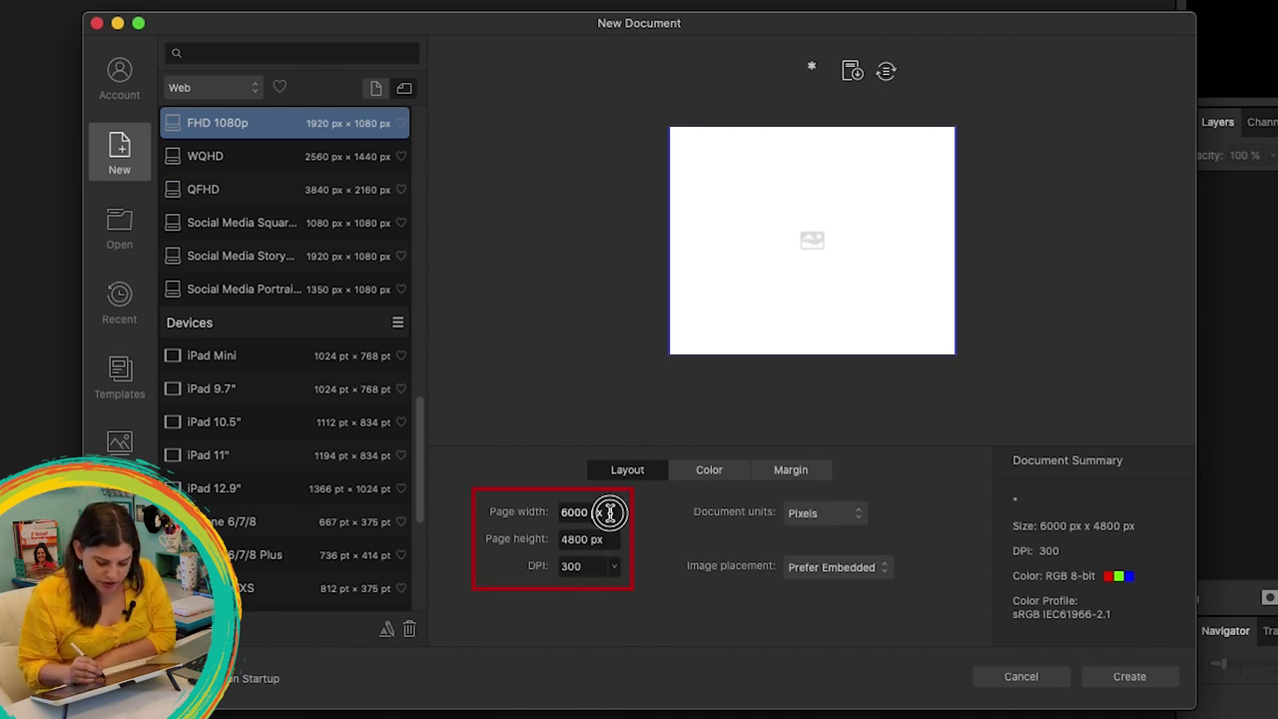
left_click_drag(608, 513, 545, 512)
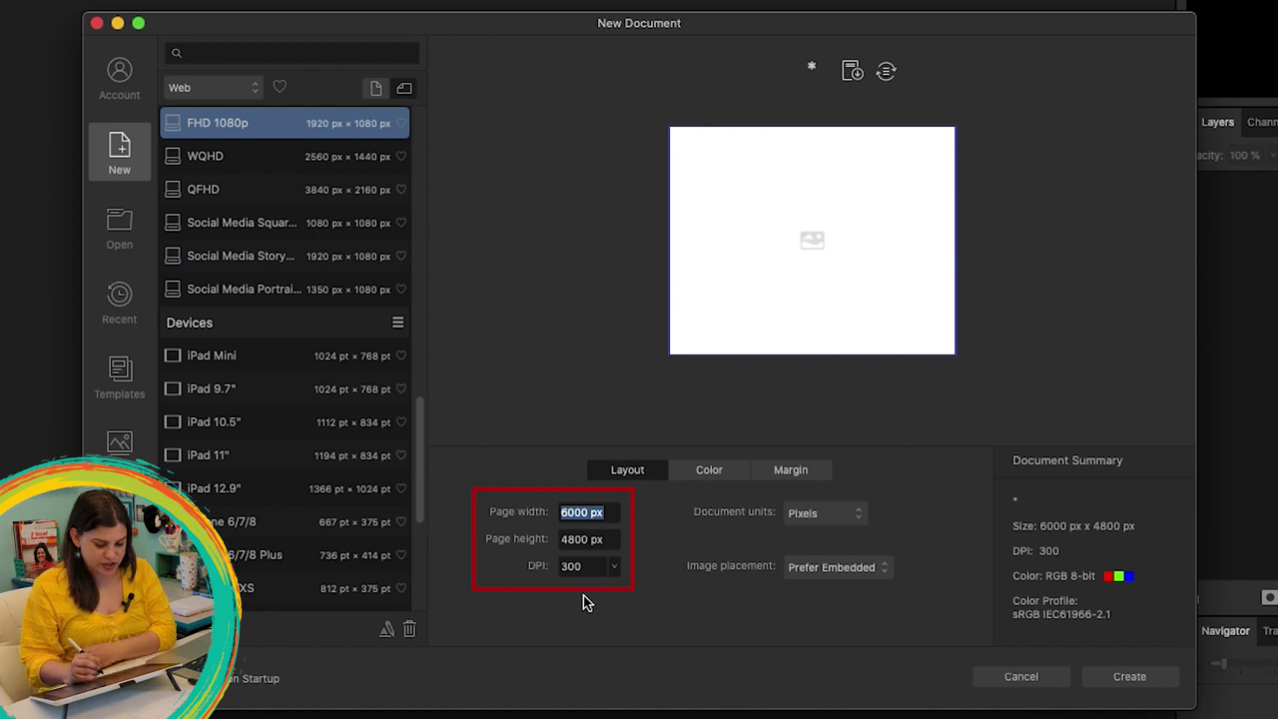
type("20")
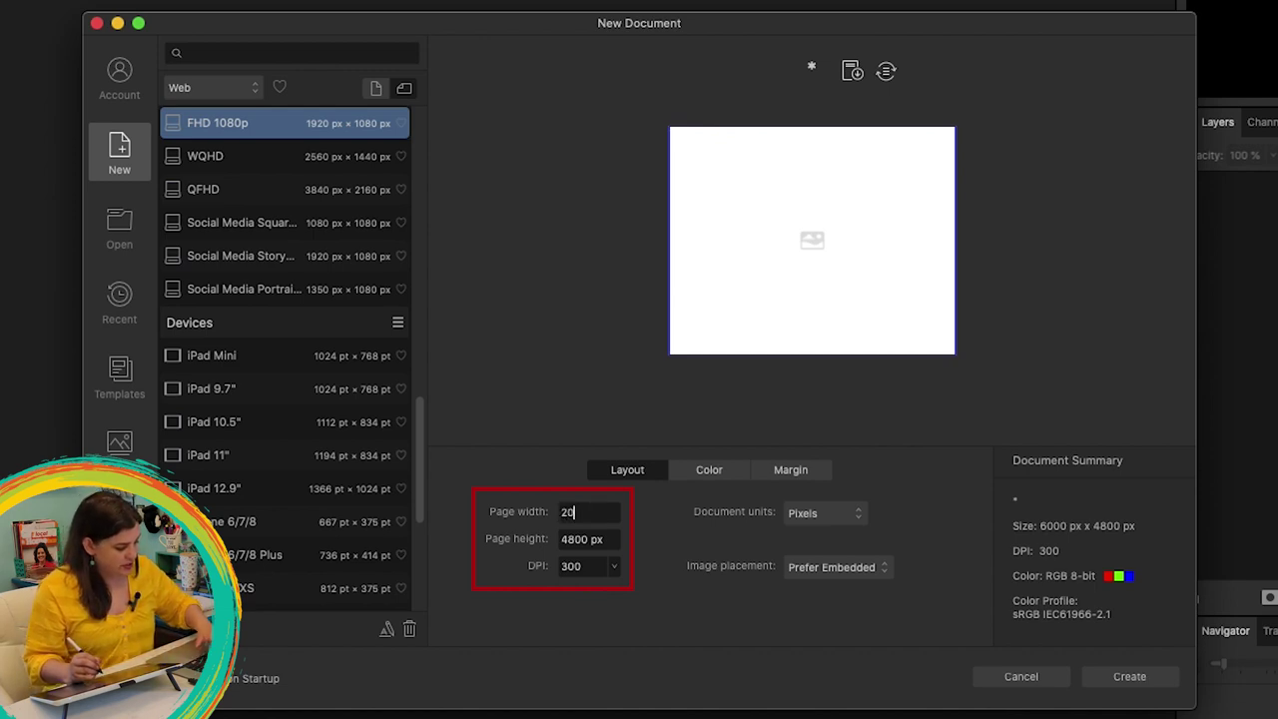
type("in")
left_click(609, 539)
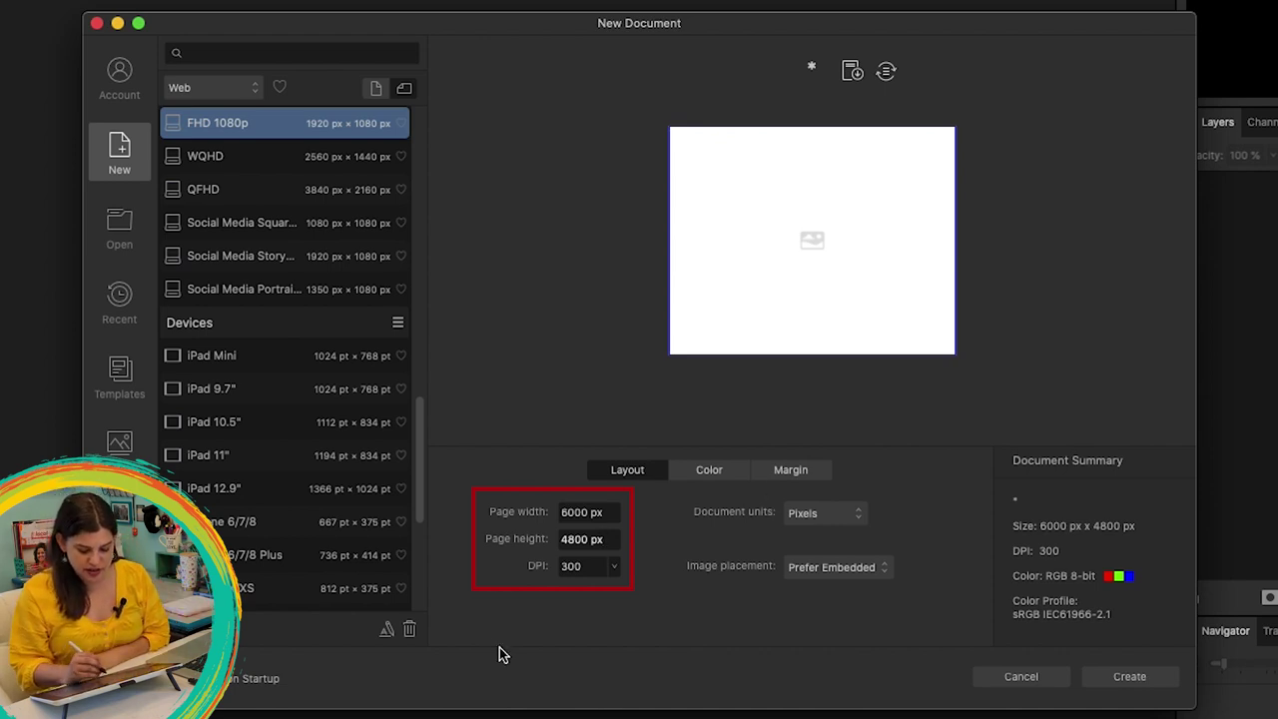
left_click(710, 472)
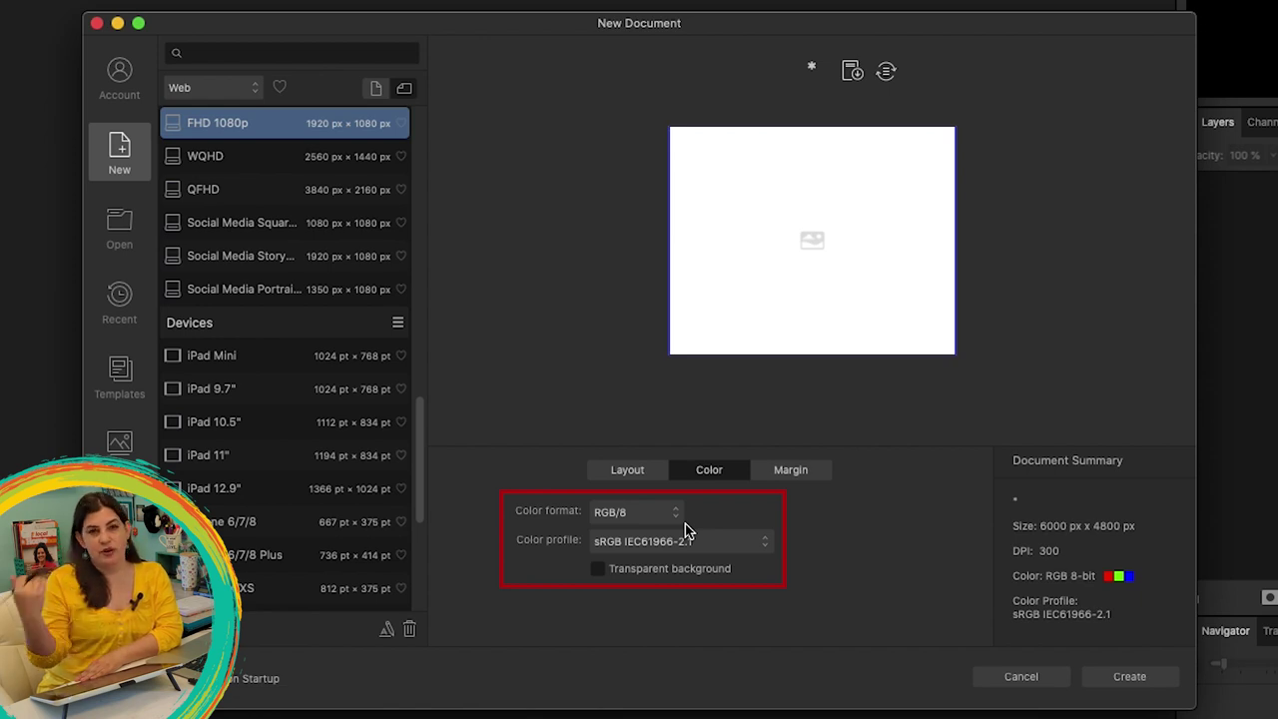
left_click(1128, 674)
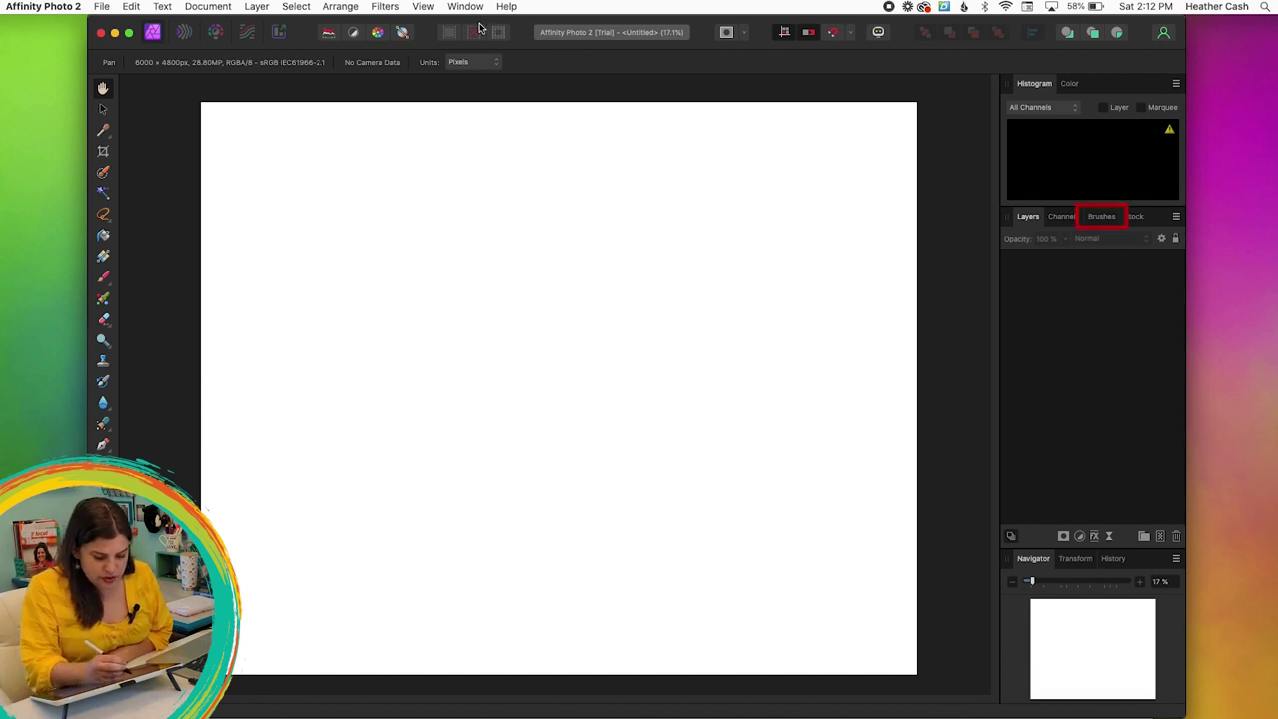
- Choose the third brush in the Pencils category and activate the Paint Brush Tool
left_click(1104, 220)
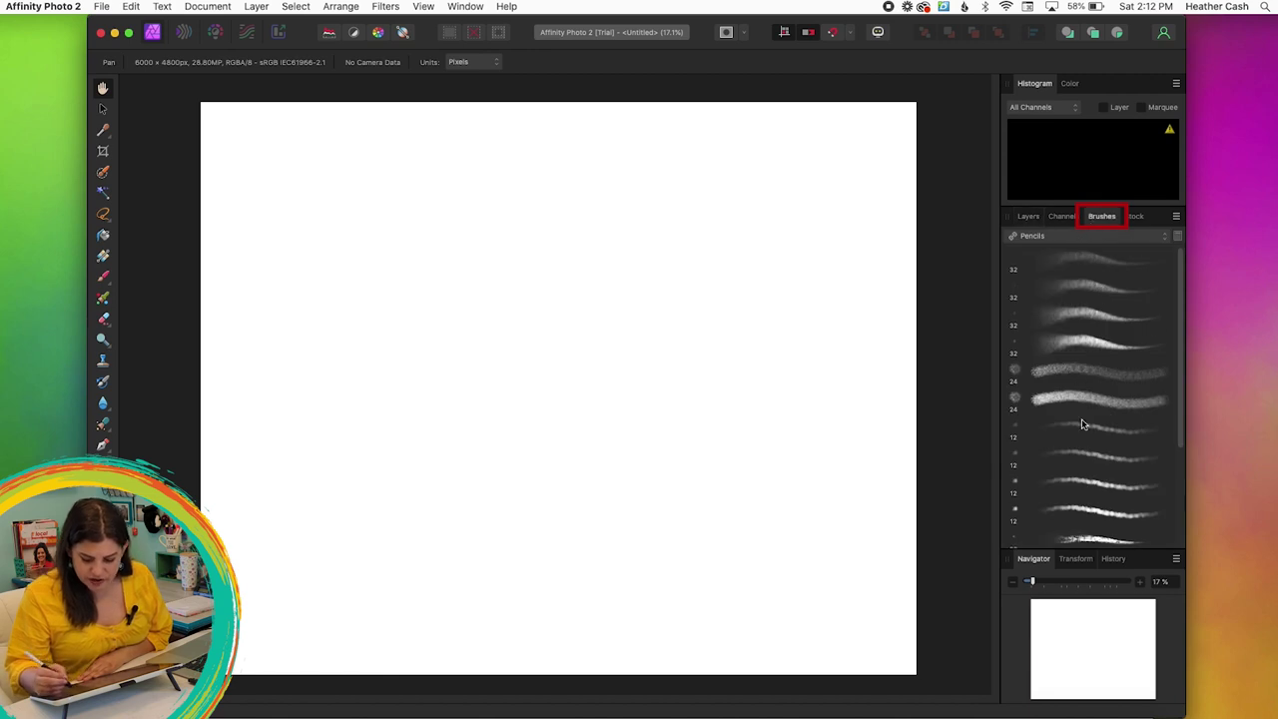
left_click(1154, 239)
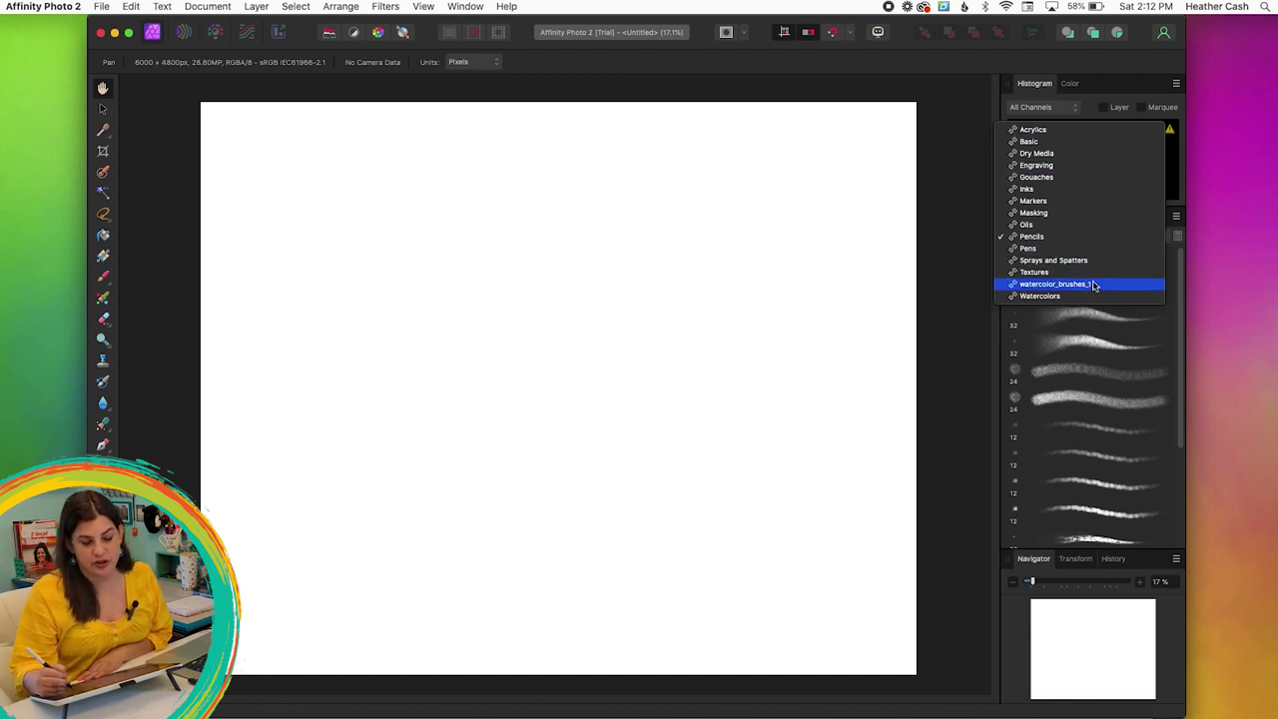
left_click(1099, 236)
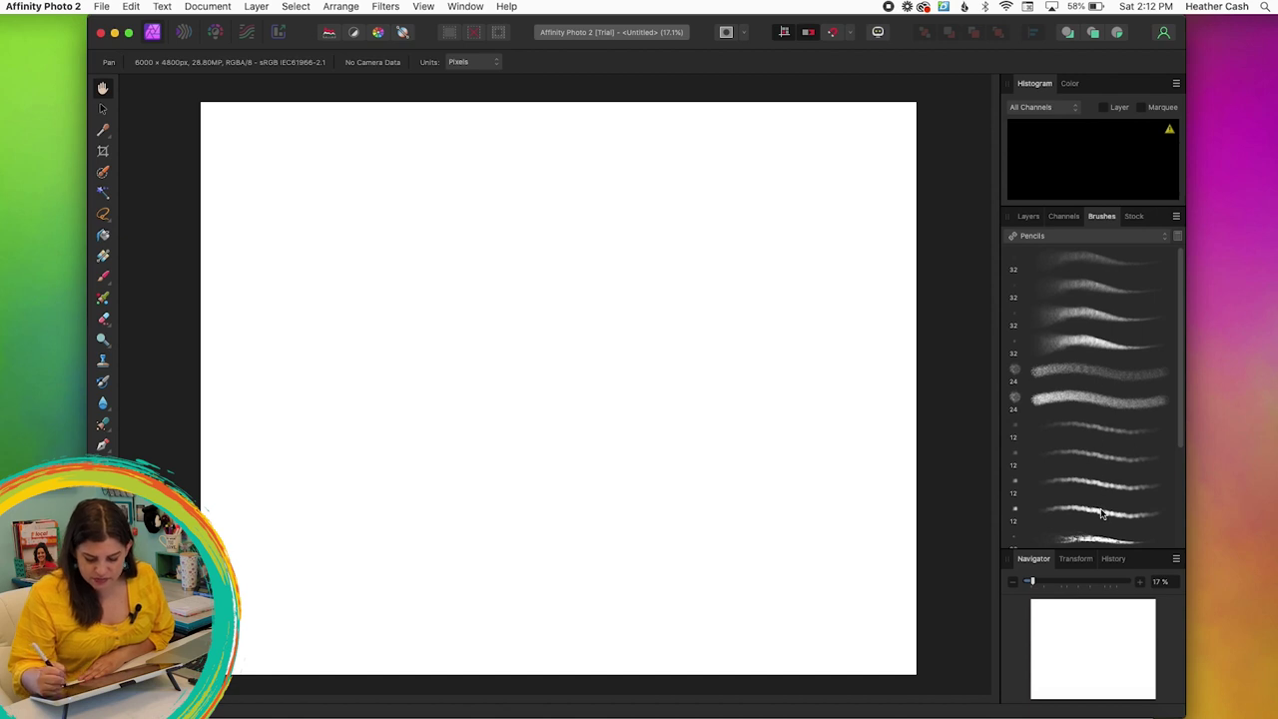
left_click(1095, 313)
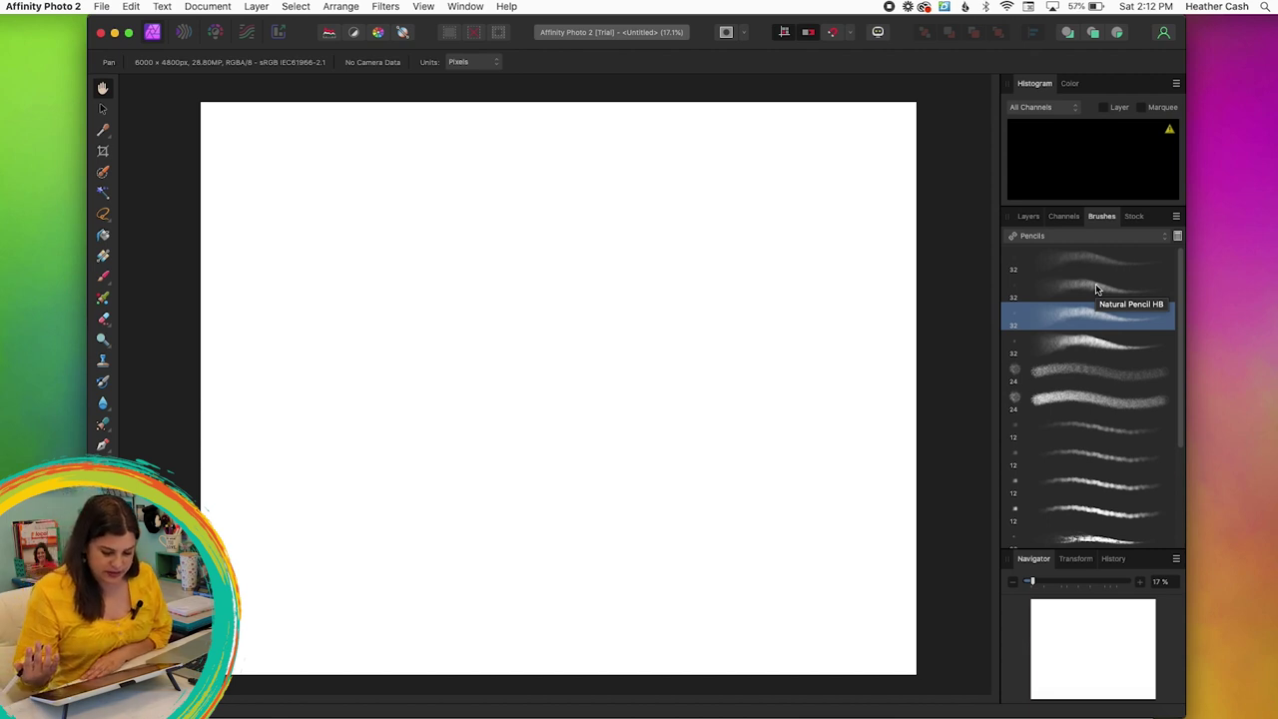
left_click(103, 277)
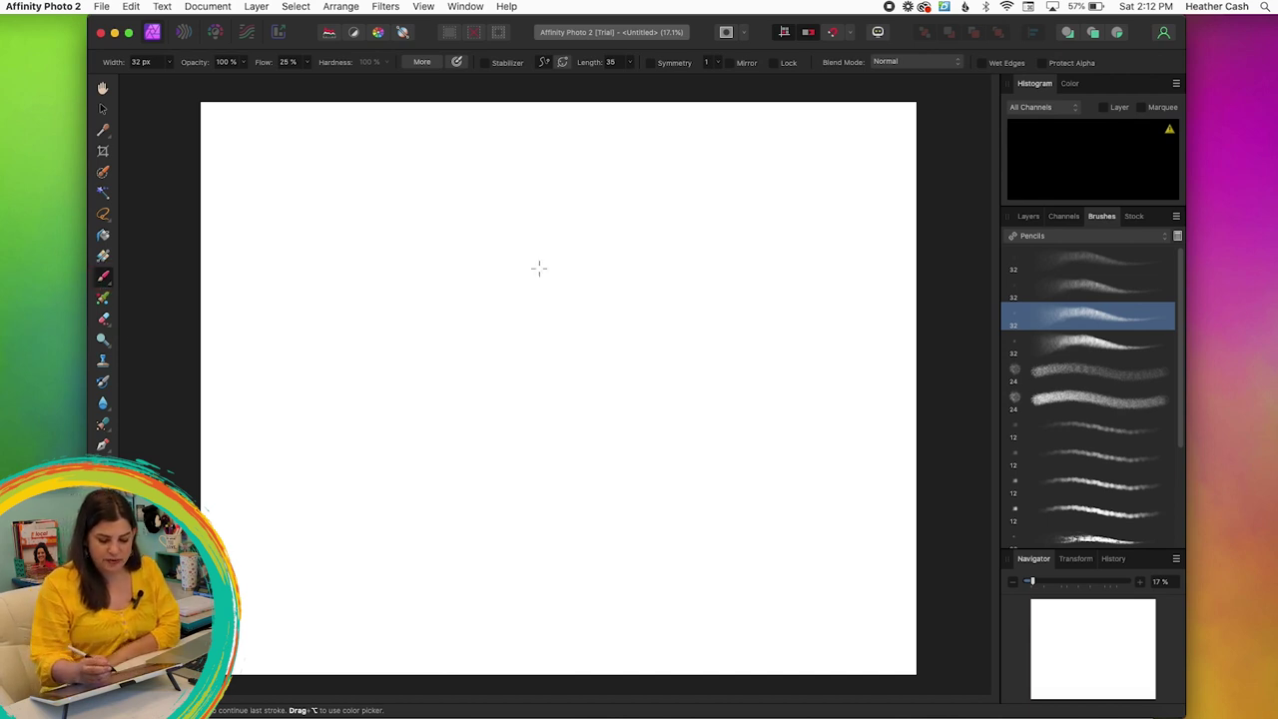
- Draw a looping test scribble in the middle of the canvas and undo it
left_click_drag(550, 224, 606, 475)
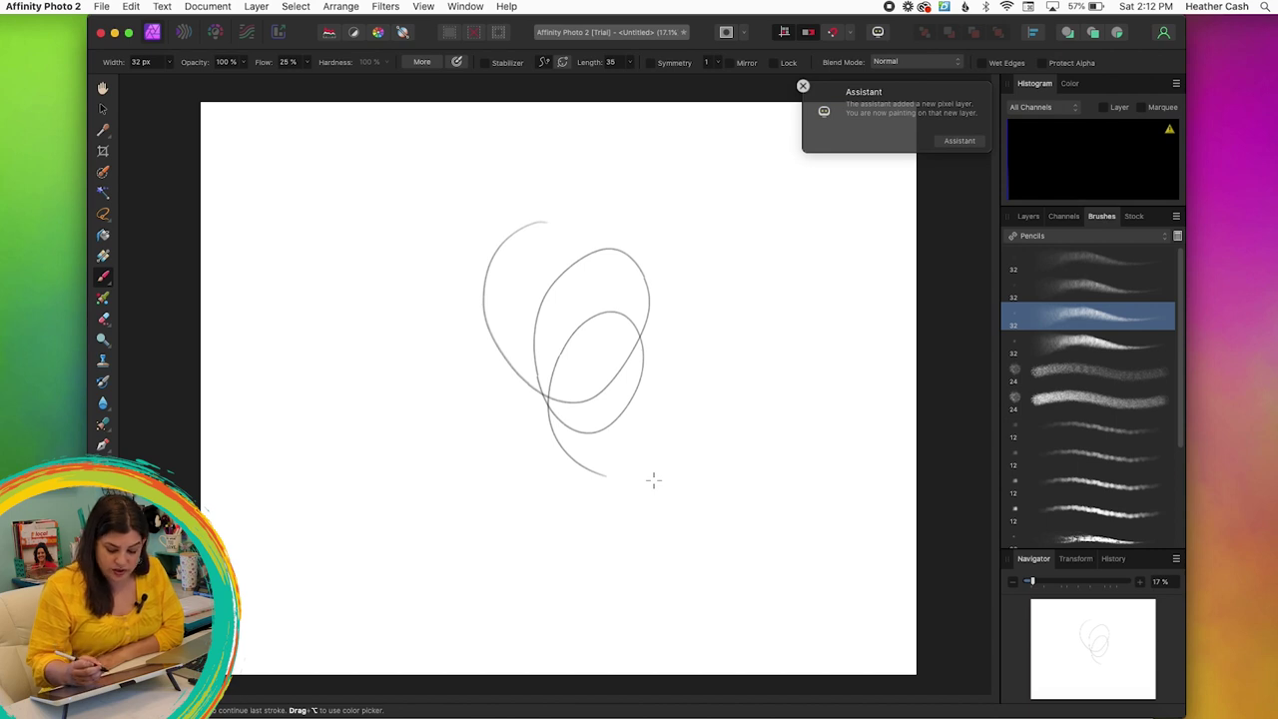
right_click(605, 374)
left_click(560, 322)
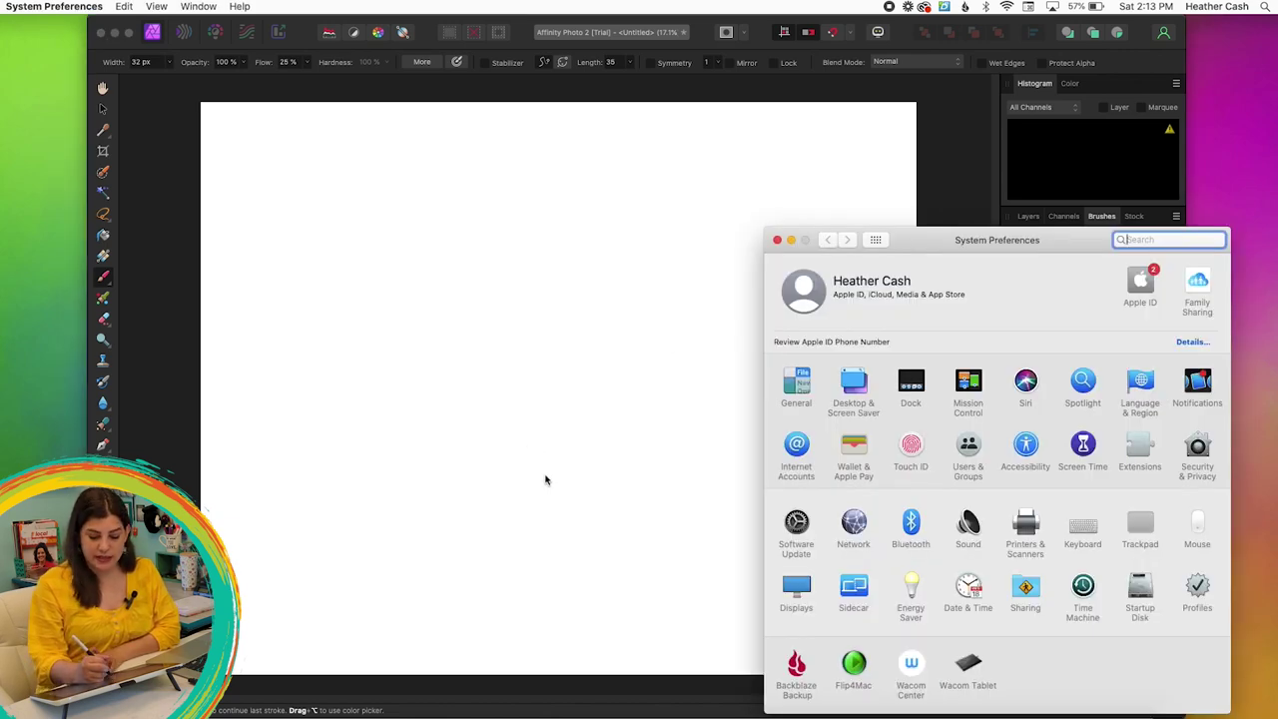
- In System Preferences, open the Wacom Tablet settings and assign the Express menu on-screen shortcut to the pen's side button
mouse_move(944, 242)
left_mouse_down()
mouse_move(462, 146)
mouse_move(471, 153)
left_mouse_up()
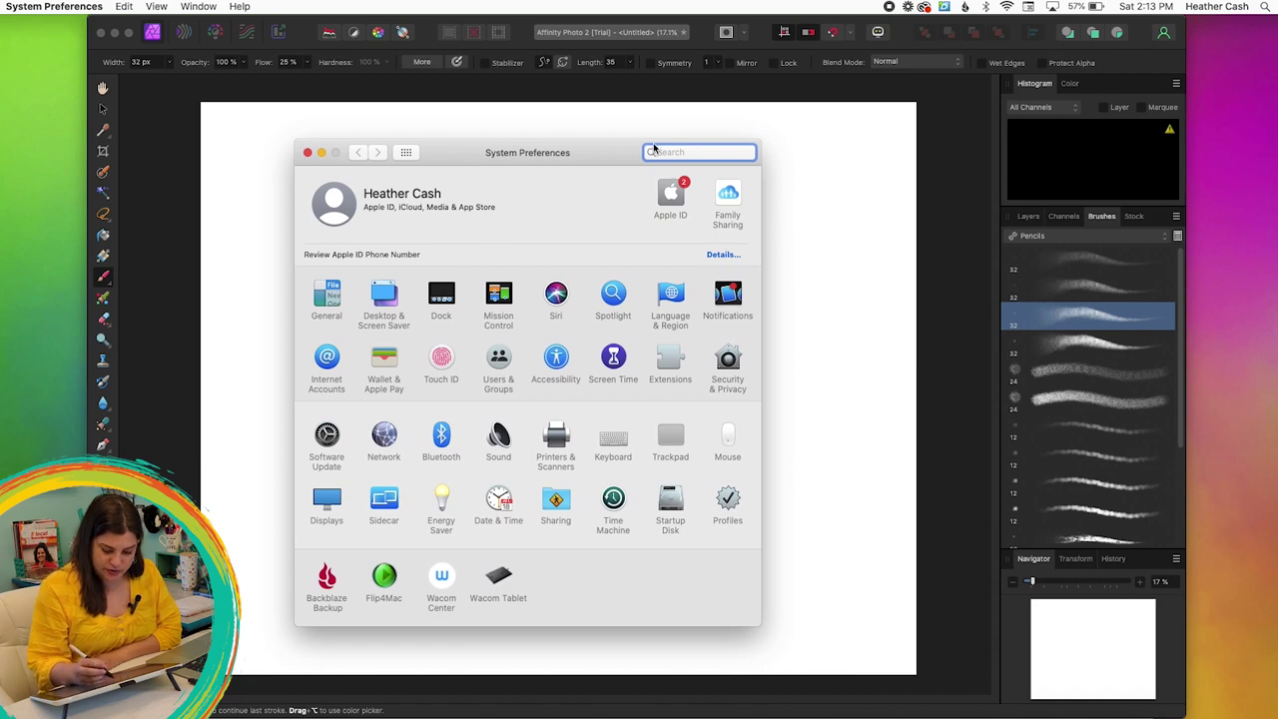
left_click(523, 587)
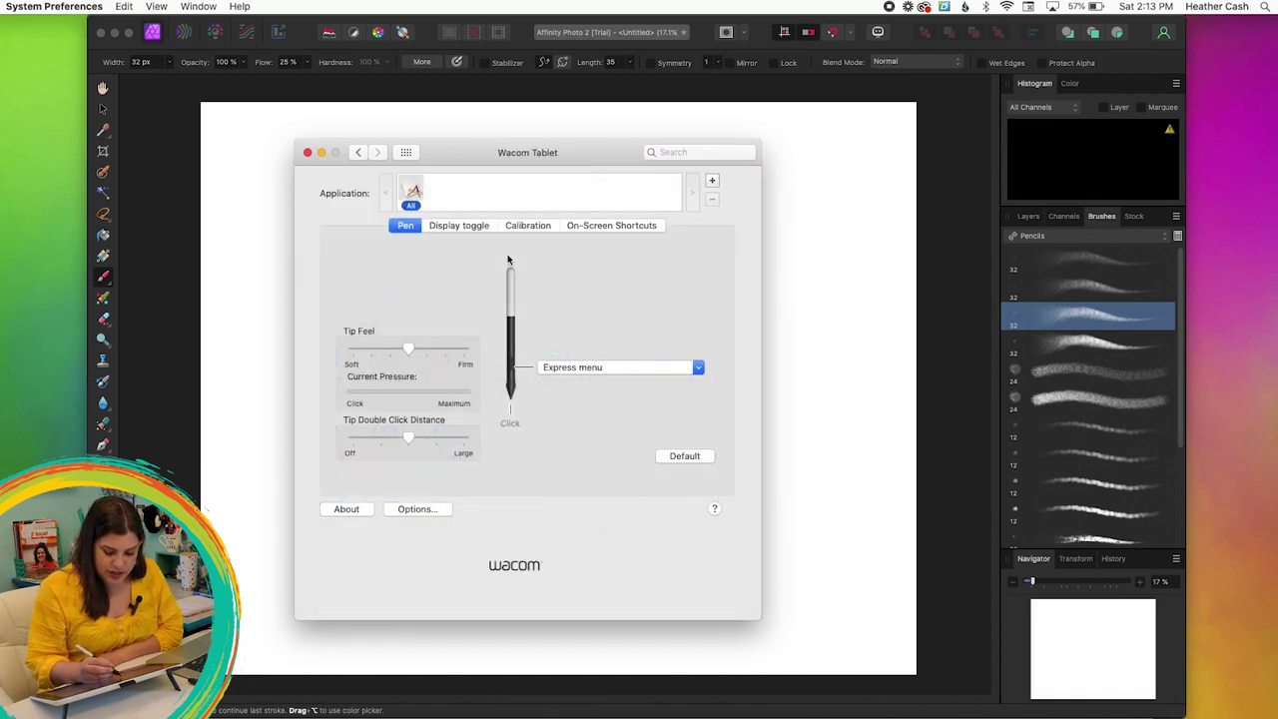
left_click(699, 367)
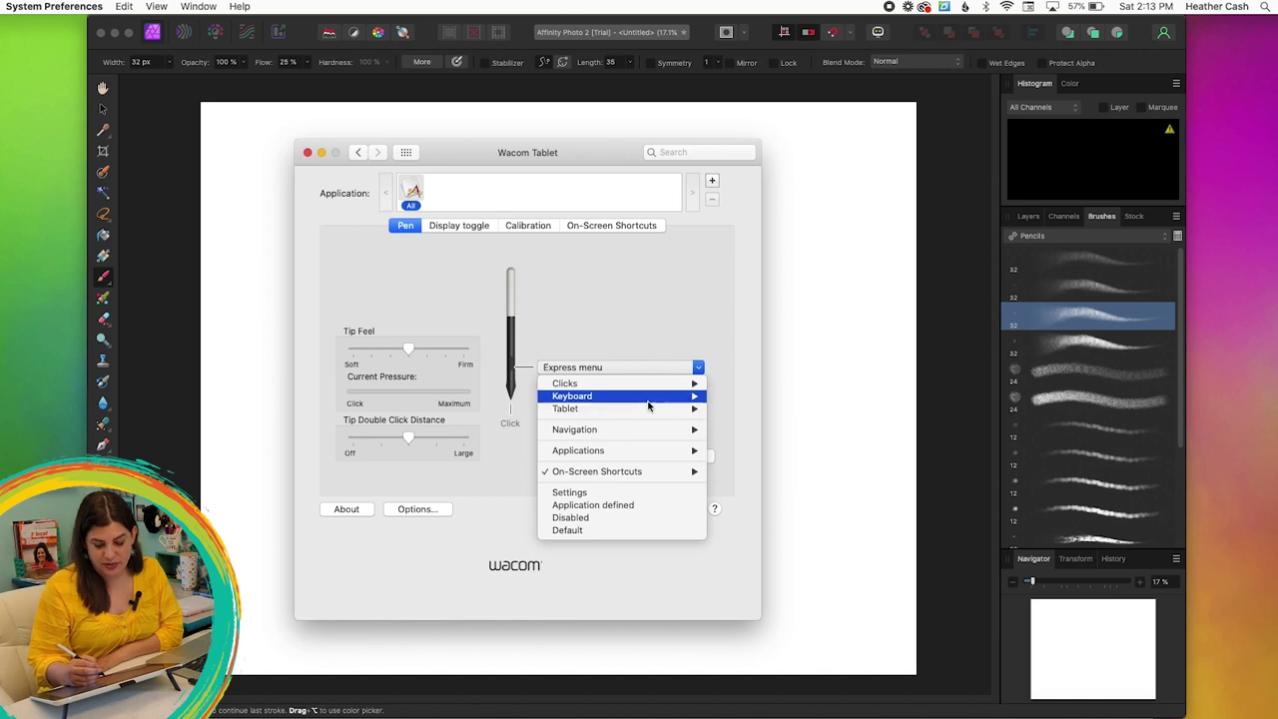
mouse_move(593, 479)
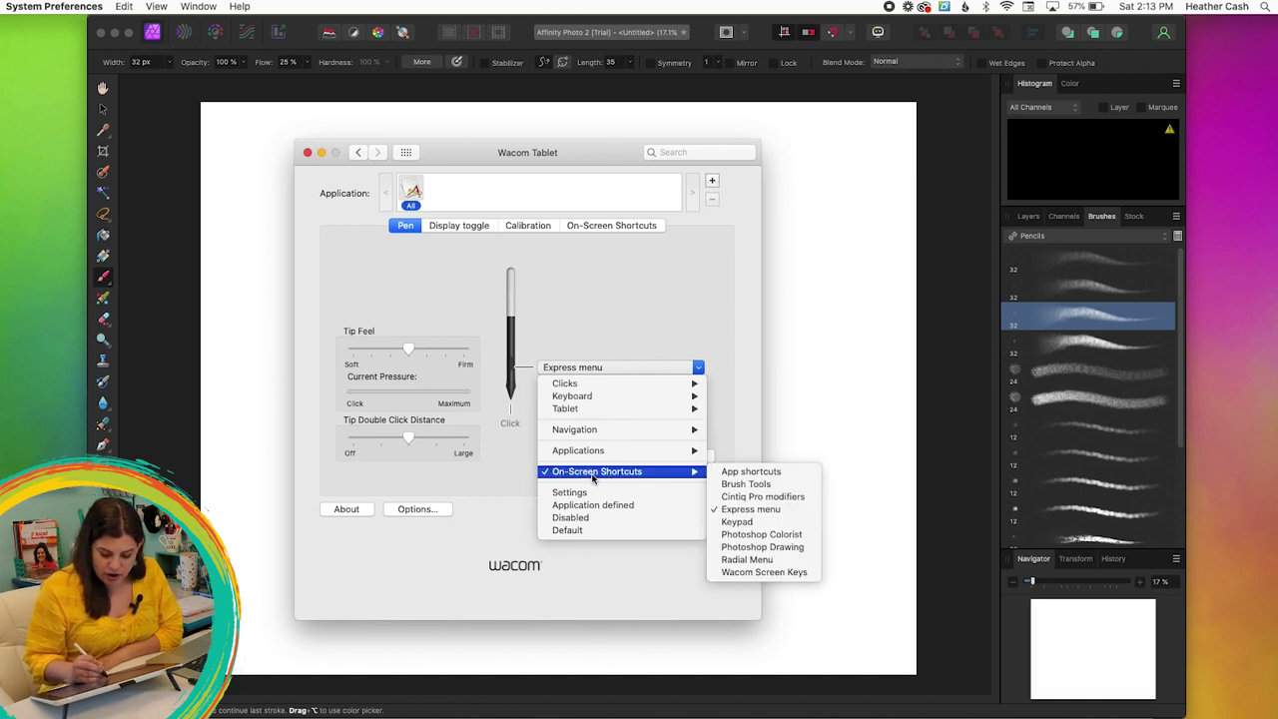
left_click(773, 511)
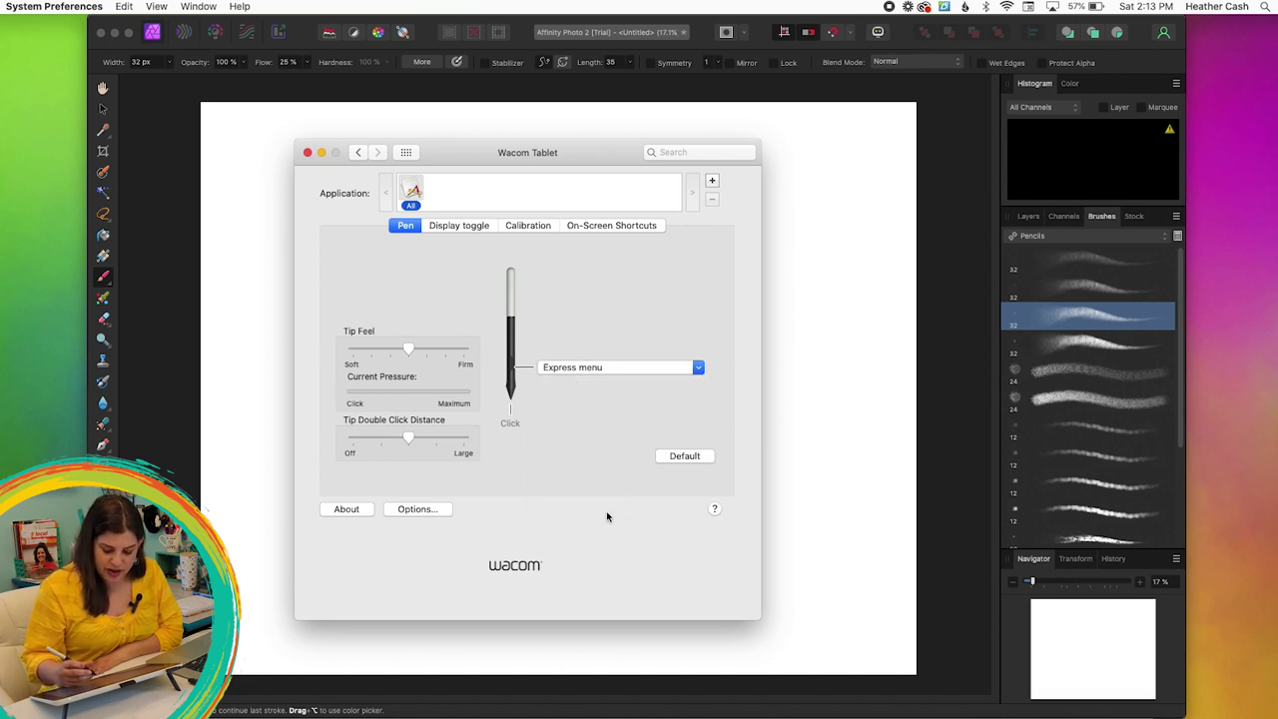
- Bring up the pen's Express menu to view its shortcuts, dismiss it and quit System Preferences
right_click(660, 424)
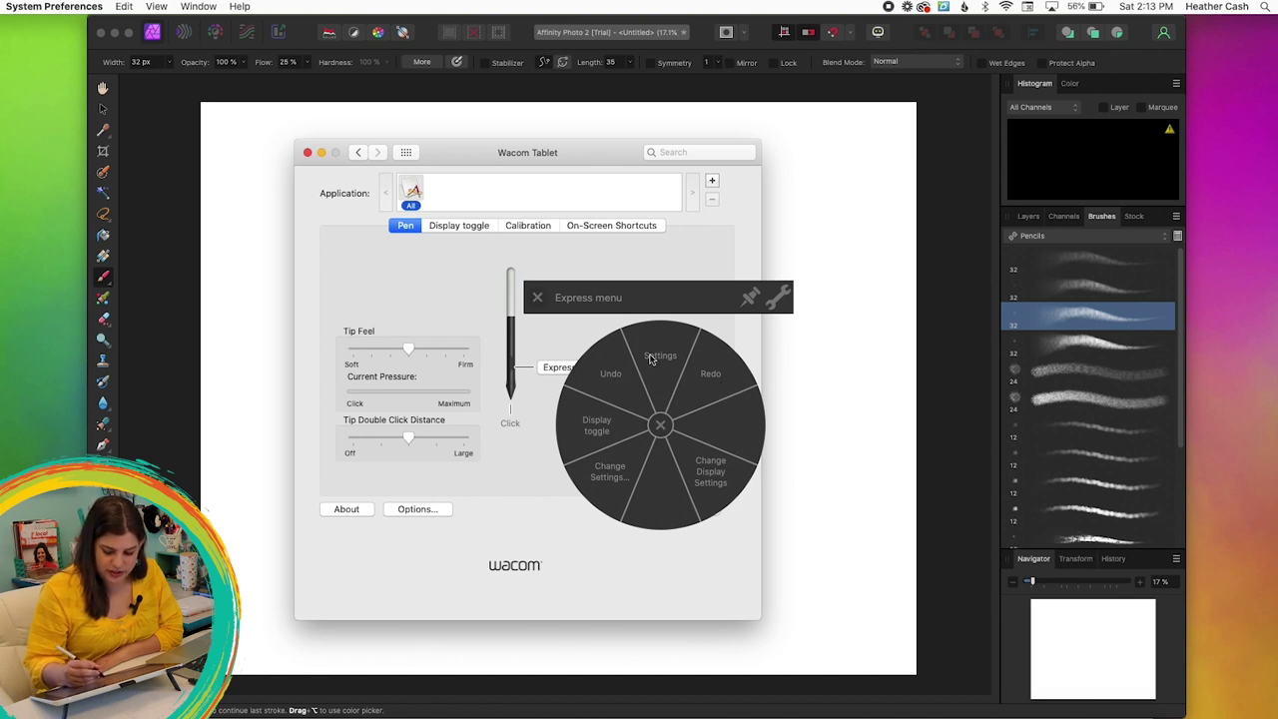
left_click(537, 298)
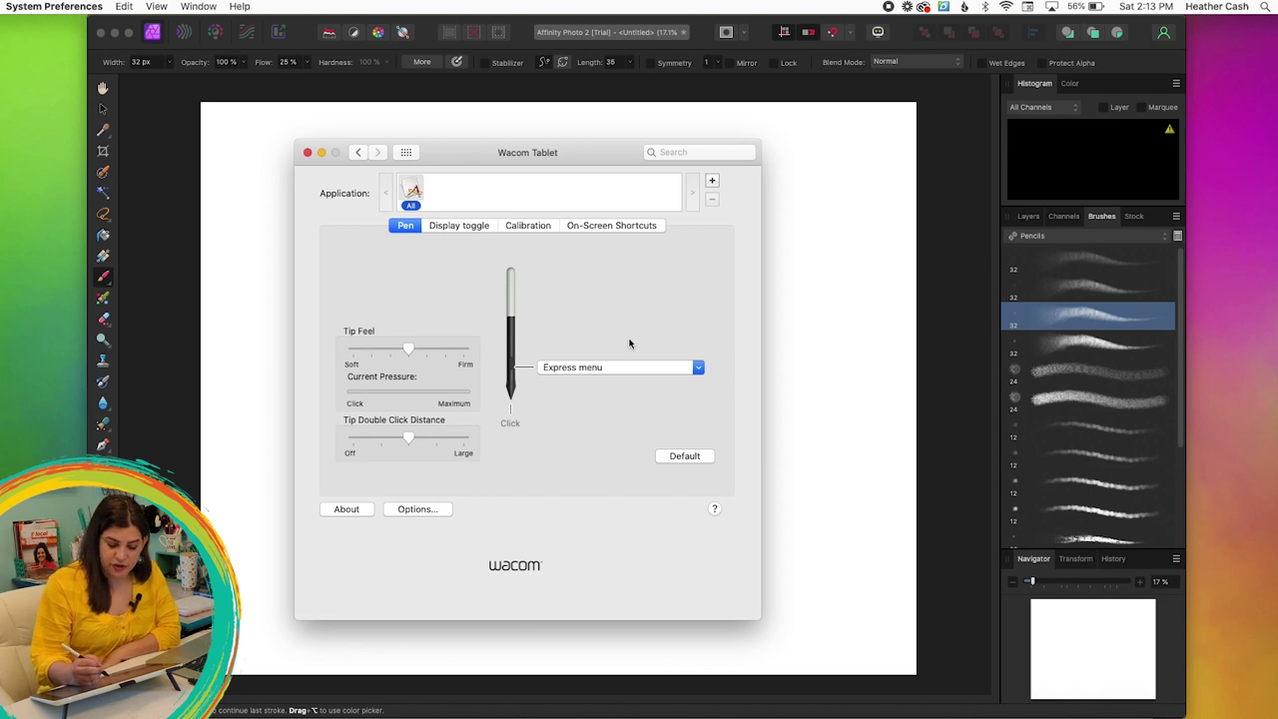
key("super+q")
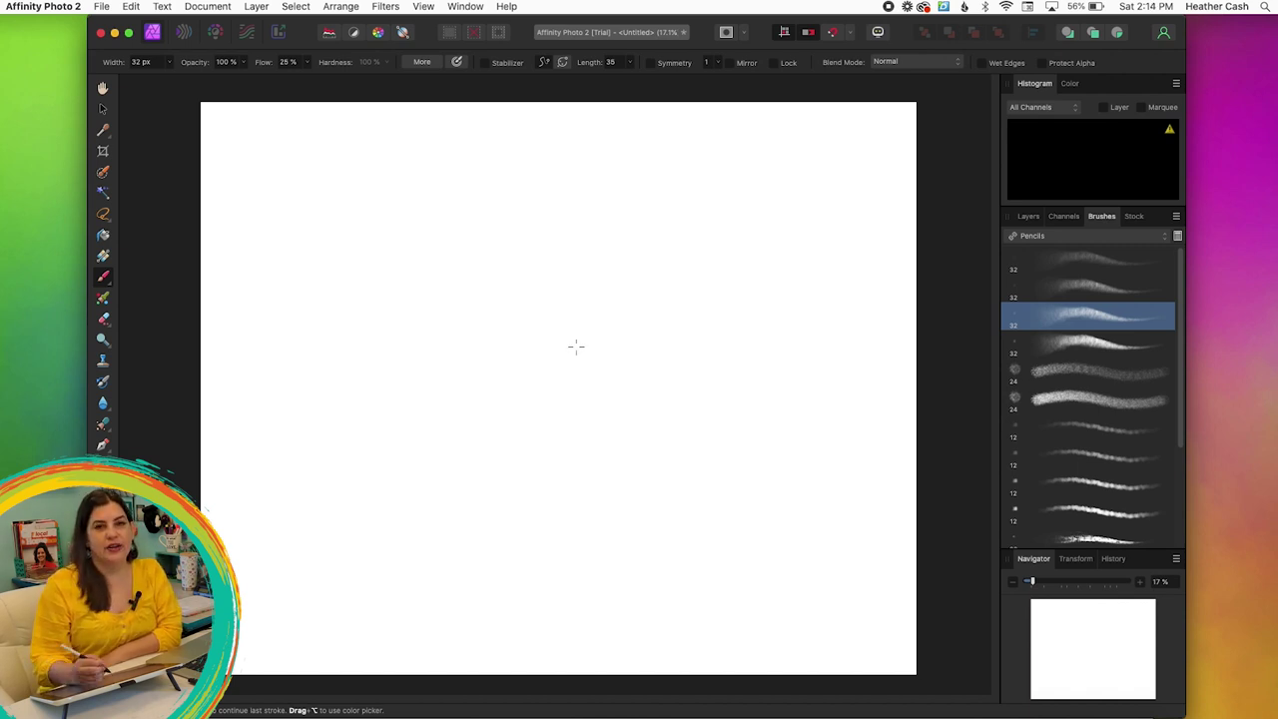
- Sketch a large bird-like figure with an oval body, round head and long curved beak, plus a smaller oval overlapping its lower right side
mouse_move(455, 318)
left_mouse_down()
mouse_move(391, 356)
mouse_move(437, 519)
mouse_move(470, 317)
mouse_move(410, 514)
mouse_move(516, 348)
mouse_move(368, 437)
mouse_move(528, 420)
mouse_move(410, 316)
left_mouse_up()
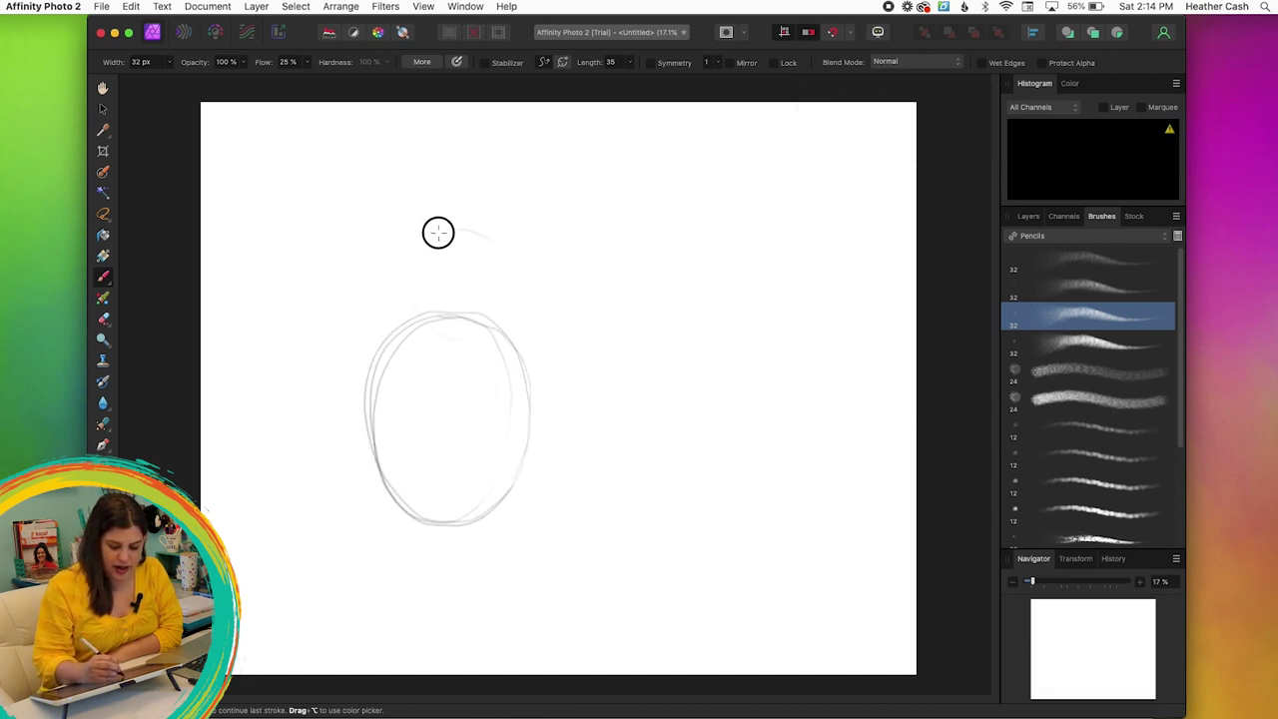
mouse_move(436, 231)
left_mouse_down()
mouse_move(431, 330)
mouse_move(490, 242)
mouse_move(548, 511)
mouse_move(496, 492)
mouse_move(478, 439)
mouse_move(518, 394)
mouse_move(554, 439)
mouse_move(539, 511)
left_mouse_up()
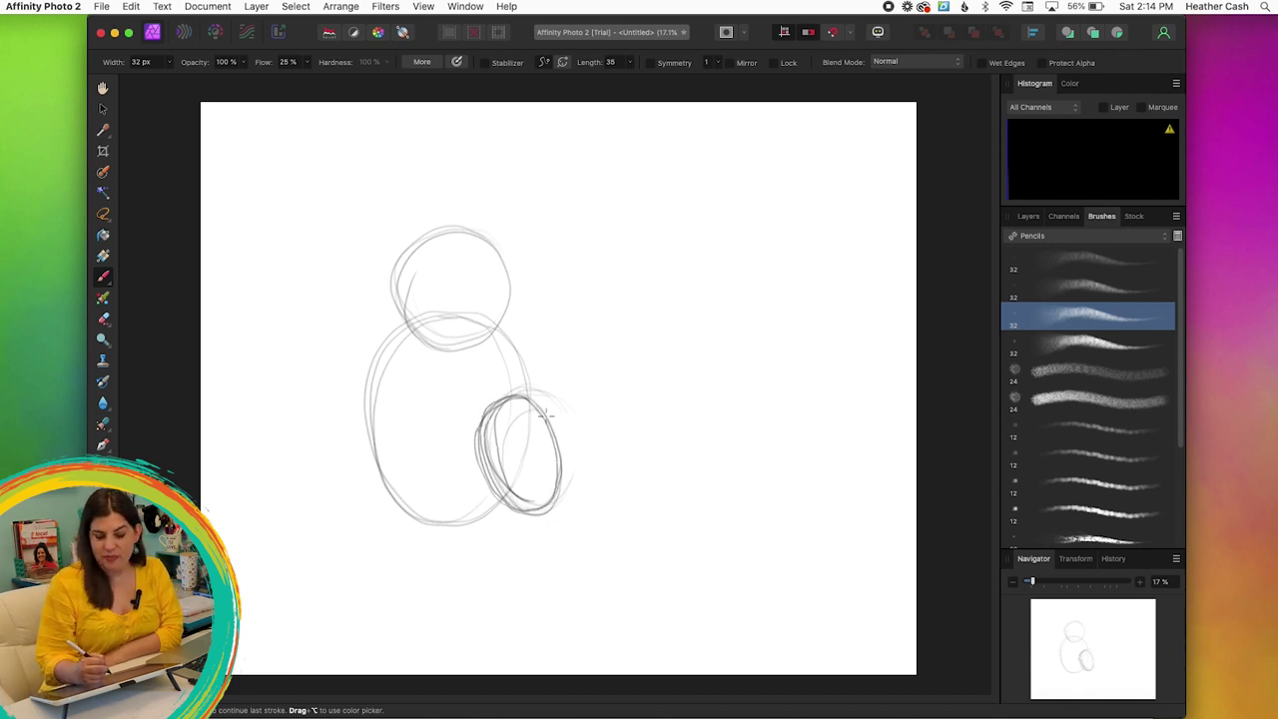
left_click_drag(457, 351, 542, 393)
mouse_move(493, 247)
left_mouse_down()
mouse_move(571, 330)
mouse_move(499, 253)
mouse_move(561, 311)
mouse_move(546, 289)
mouse_move(585, 390)
left_mouse_up()
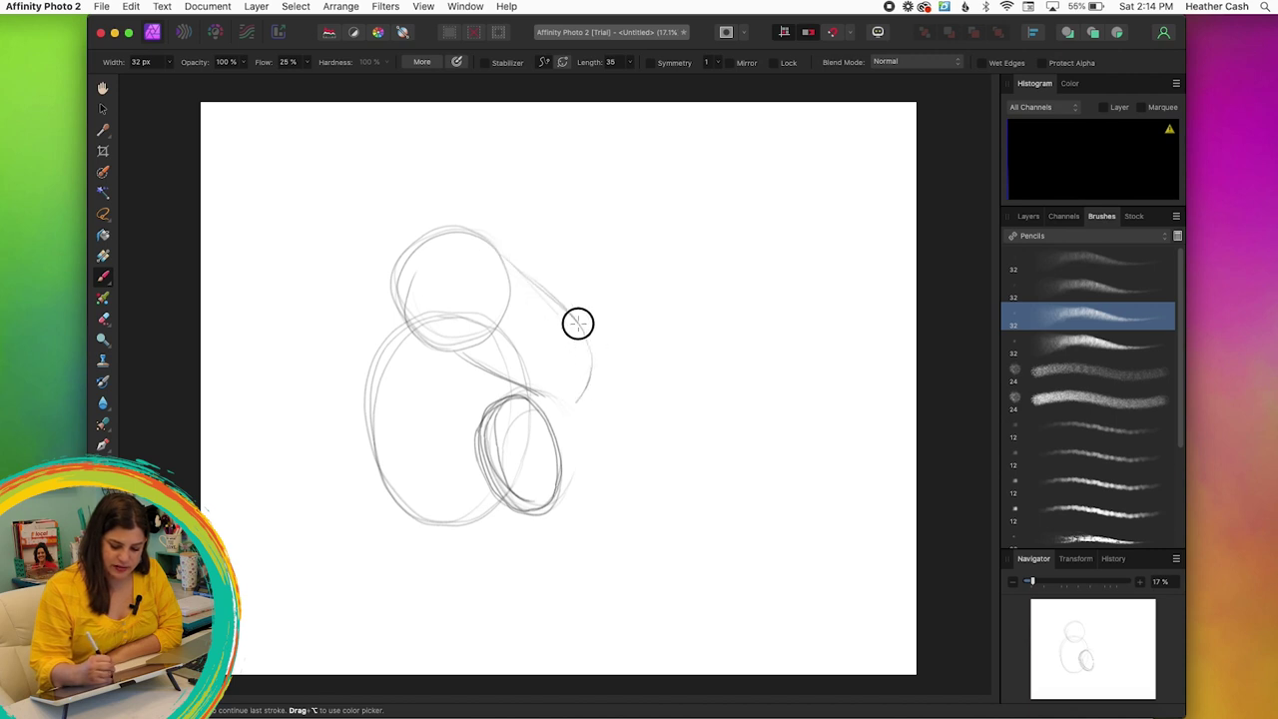
mouse_move(497, 251)
left_mouse_down()
mouse_move(573, 314)
mouse_move(593, 373)
left_mouse_up()
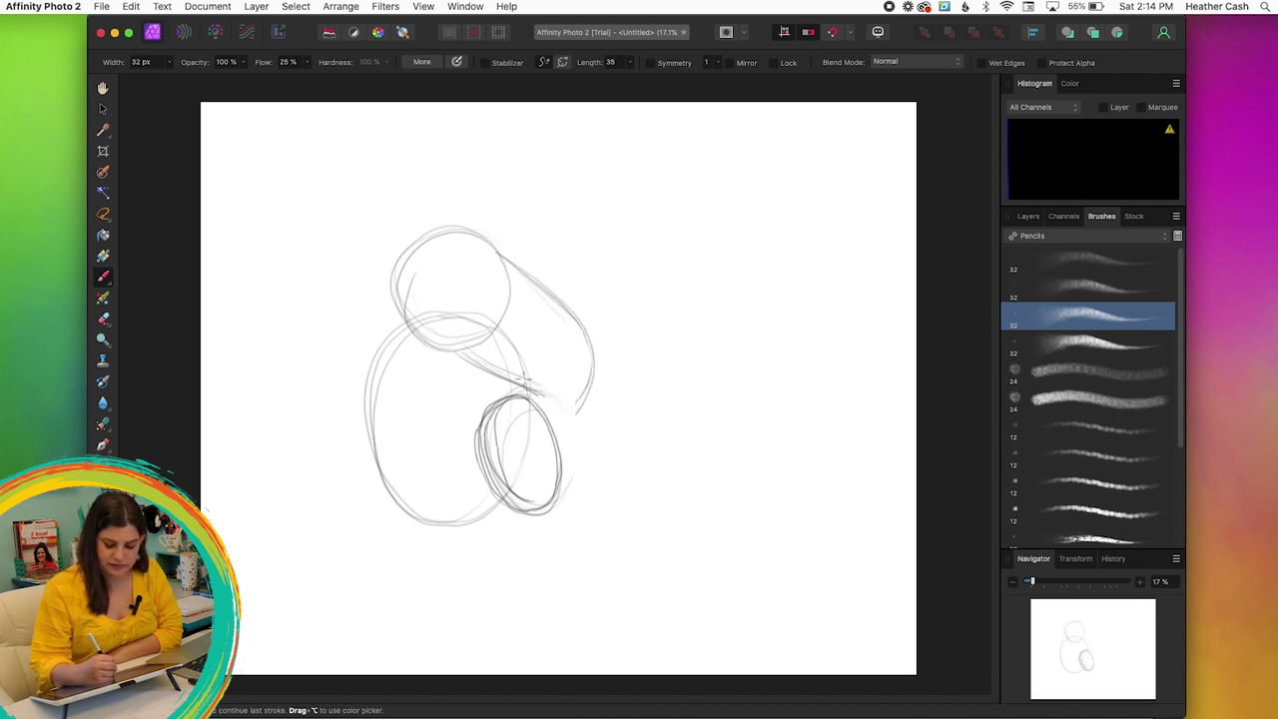
left_click_drag(459, 348, 569, 411)
- Add a short beak and narrow tail to the smaller oval, and sketch a broad squared-off tail beneath the large body
mouse_move(489, 412)
left_mouse_down()
mouse_move(436, 480)
mouse_move(486, 419)
left_mouse_up()
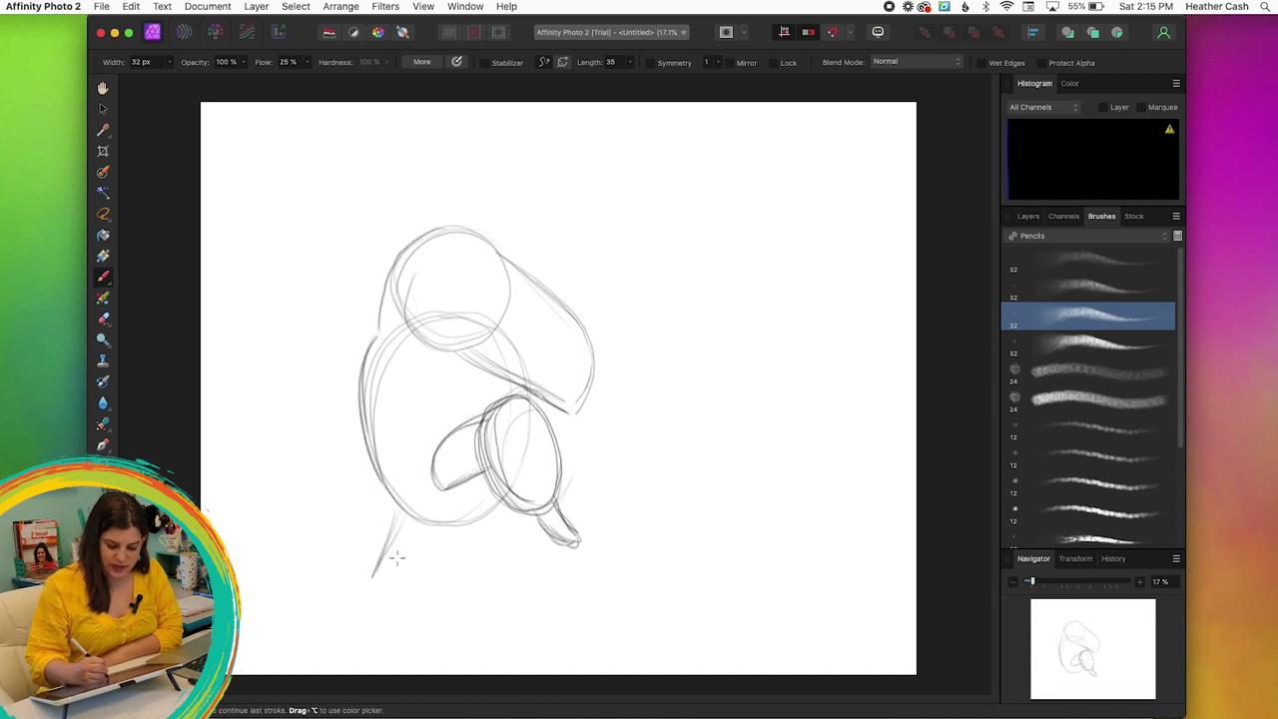
mouse_move(398, 499)
left_mouse_down()
mouse_move(369, 584)
mouse_move(441, 597)
left_mouse_up()
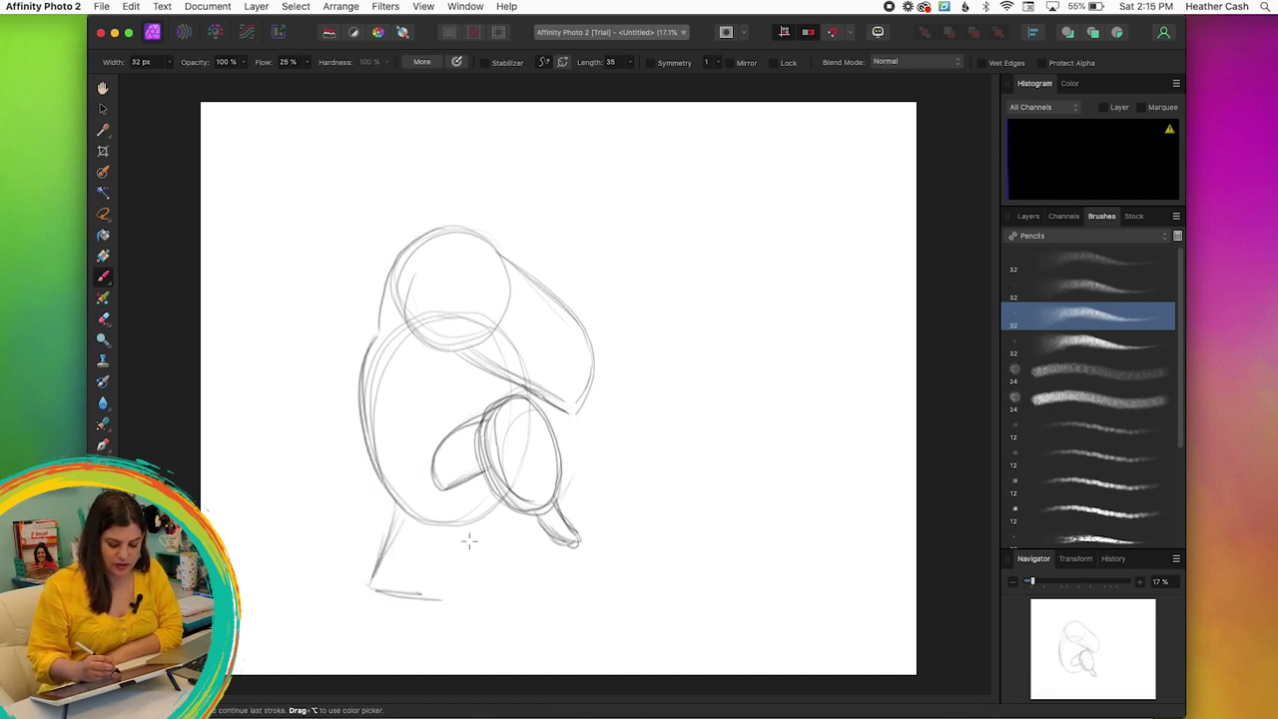
mouse_move(473, 517)
left_mouse_down()
mouse_move(476, 600)
mouse_move(414, 599)
mouse_move(468, 601)
left_mouse_up()
- Sketch elongated wing ovals on both figures and reinforce the outline of the large head and beak
mouse_move(384, 339)
left_mouse_down()
mouse_move(355, 383)
mouse_move(397, 503)
left_mouse_up()
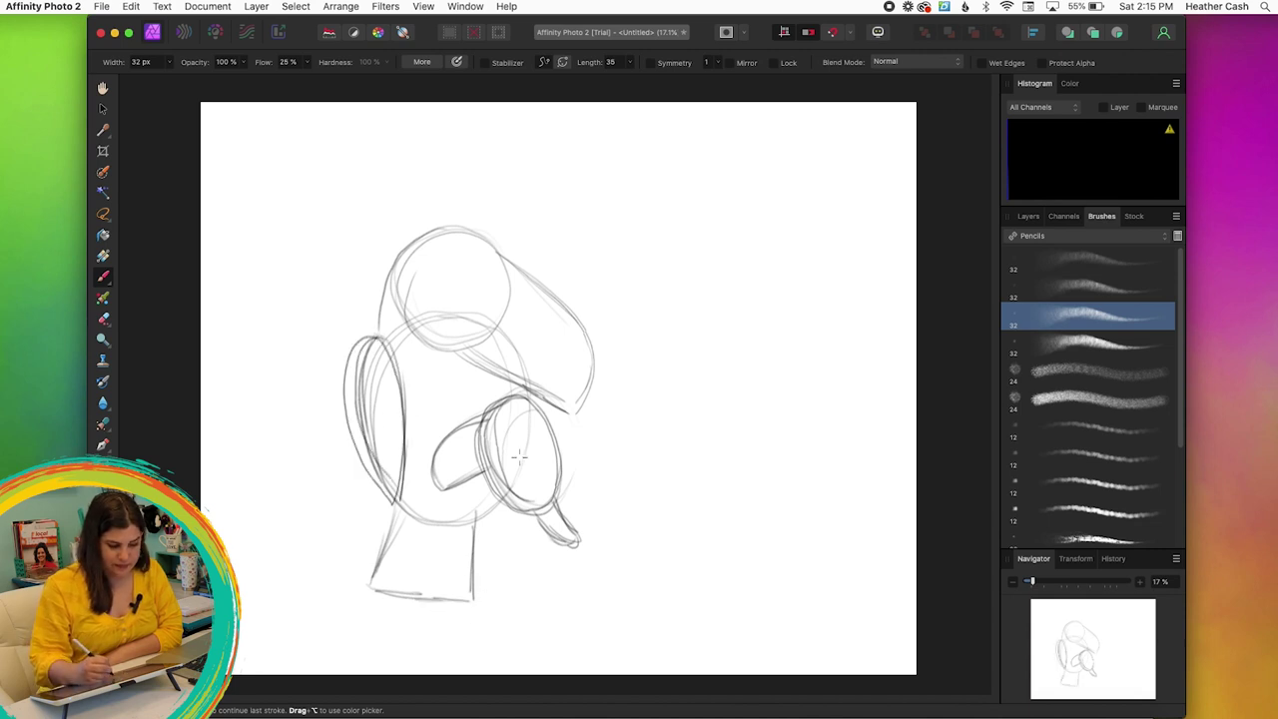
mouse_move(518, 456)
left_mouse_down()
mouse_move(532, 503)
mouse_move(515, 446)
mouse_move(490, 471)
mouse_move(525, 513)
mouse_move(529, 470)
left_mouse_up()
left_click_drag(375, 329, 461, 345)
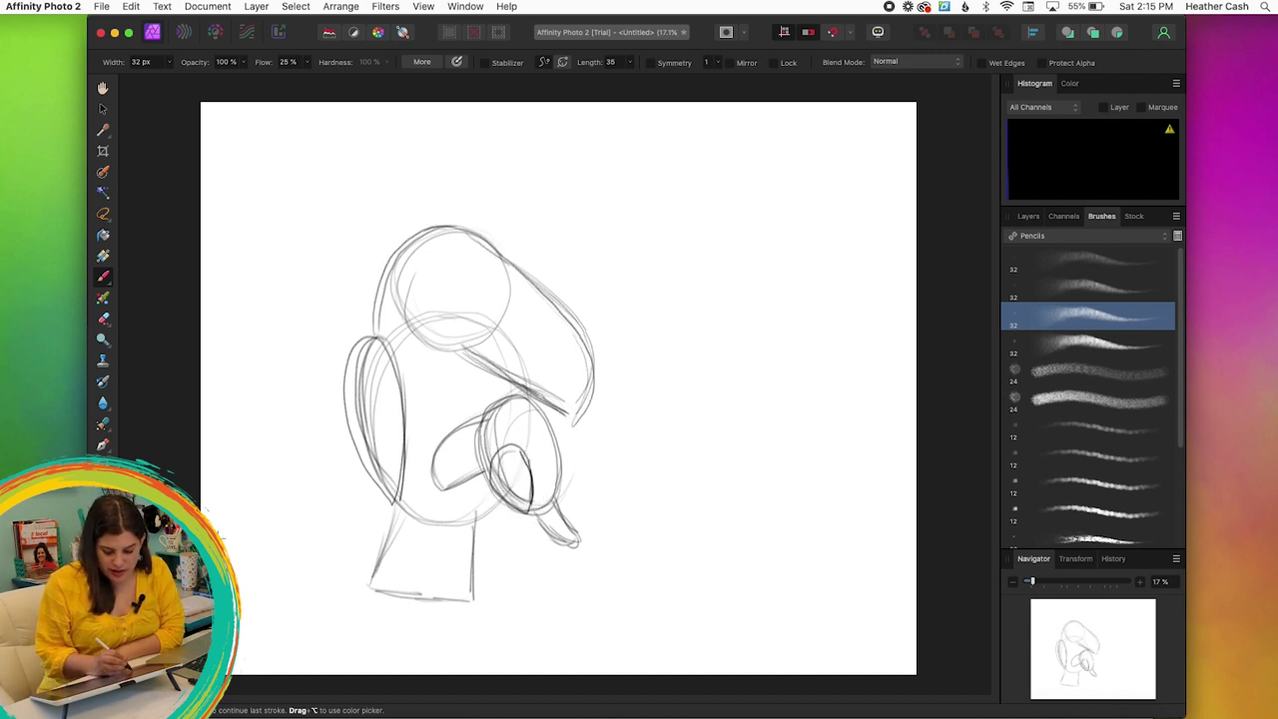
- Sketch a long branch running across beneath both figures and add the line separating the large head from its beak
left_click_drag(224, 539, 480, 504)
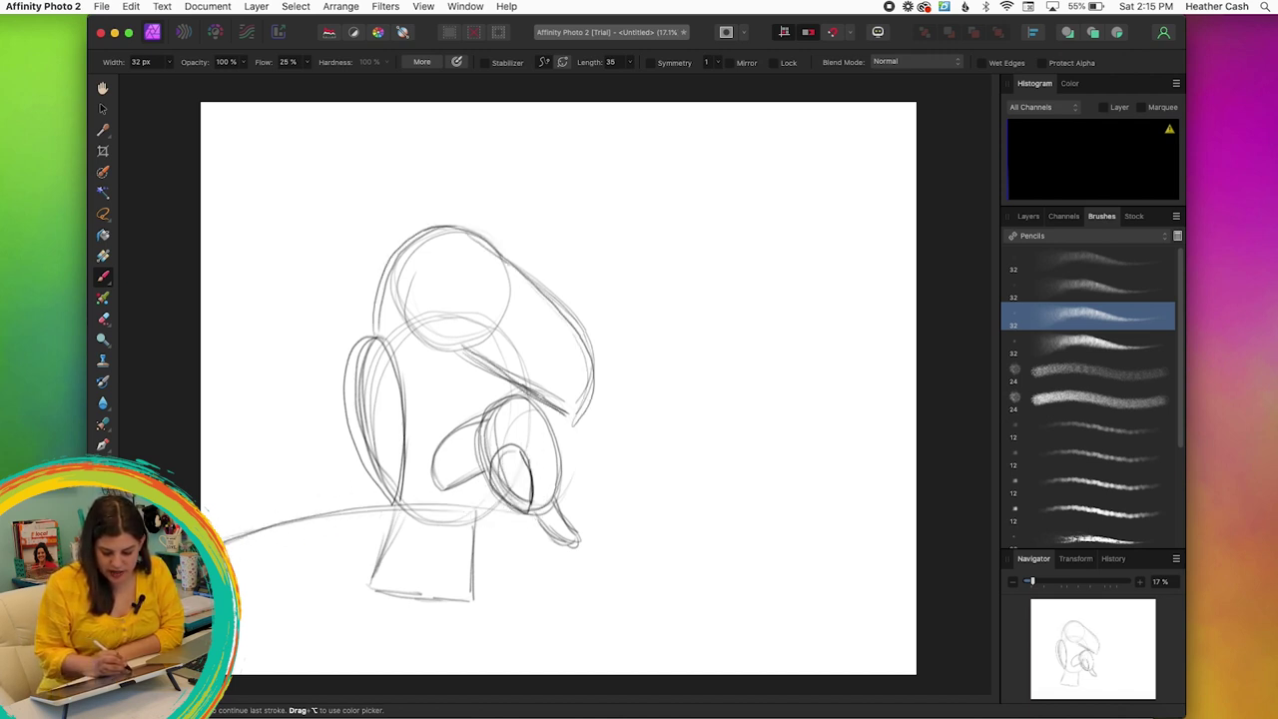
mouse_move(231, 559)
left_mouse_down()
mouse_move(377, 519)
mouse_move(662, 513)
left_mouse_up()
left_click_drag(461, 337, 501, 250)
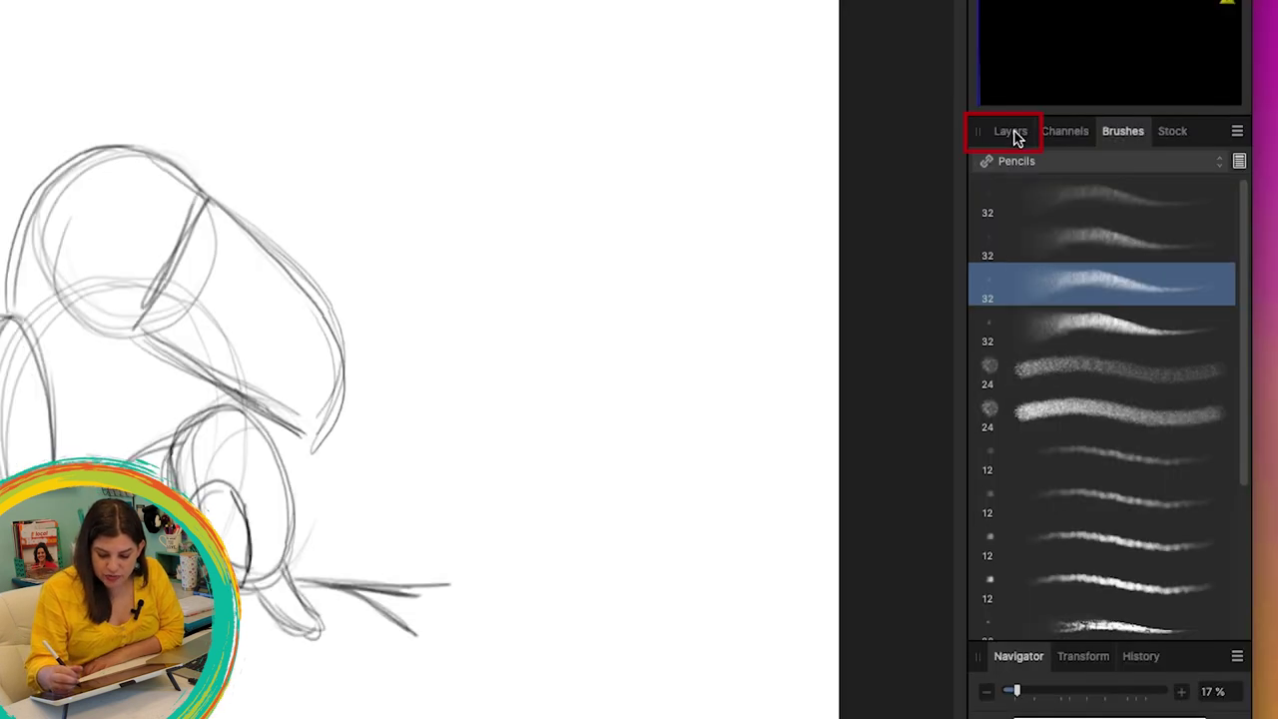
- Lower the opacity of the rough sketch layer to 25%
left_click(1028, 216)
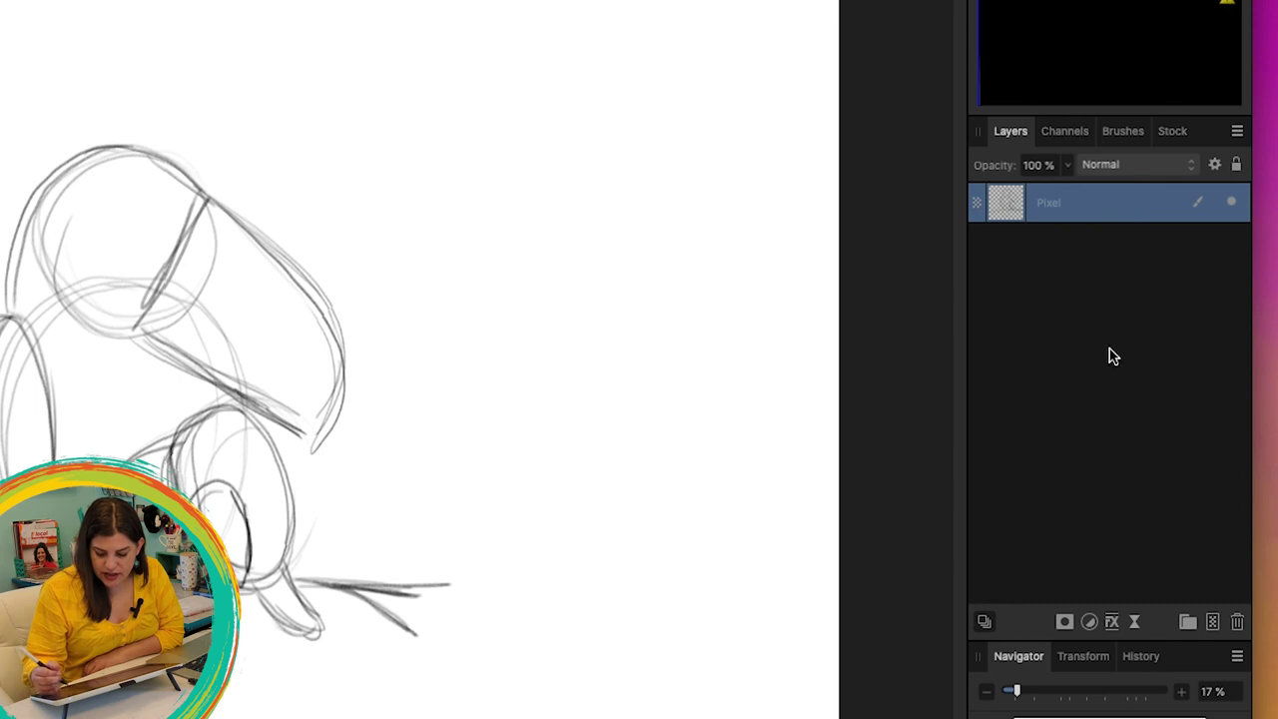
left_click(1076, 170)
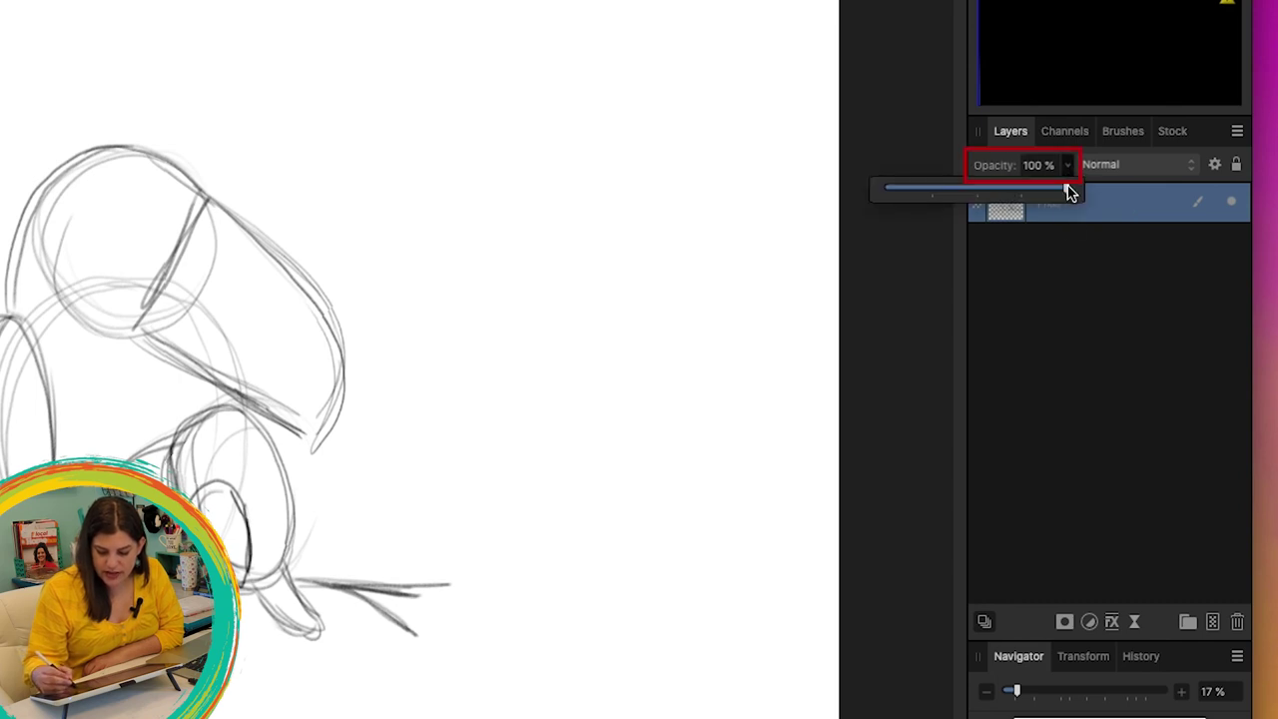
mouse_move(1070, 188)
left_mouse_down()
mouse_move(984, 215)
mouse_move(953, 214)
mouse_move(942, 190)
left_mouse_up()
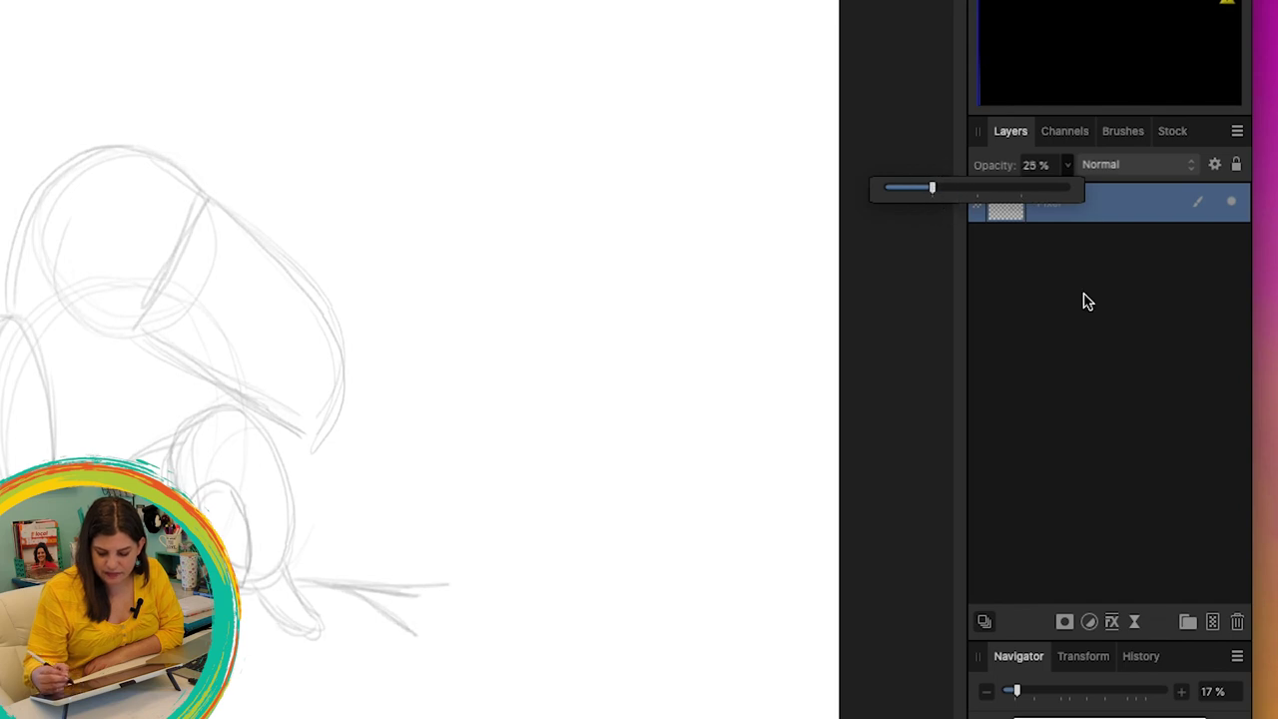
left_click(1128, 283)
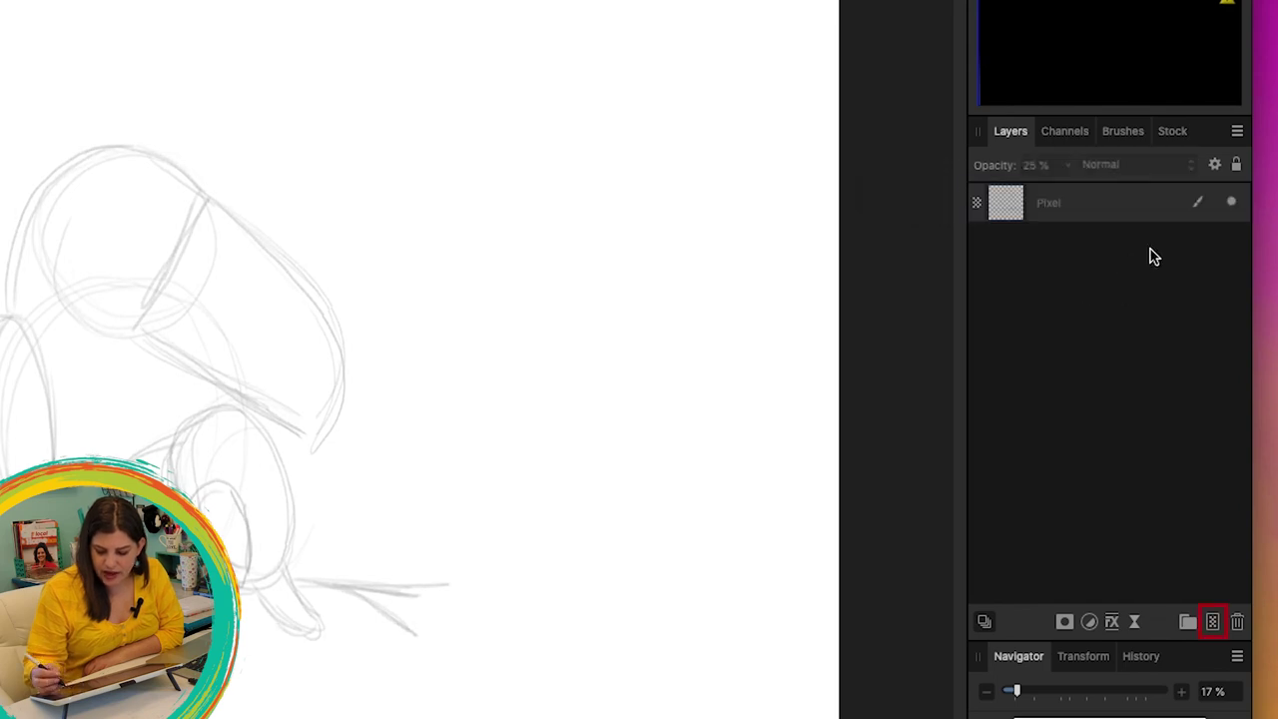
- Add a new pixel layer above the rough sketch, lock the sketch layer and make the new layer active
left_click(1215, 623)
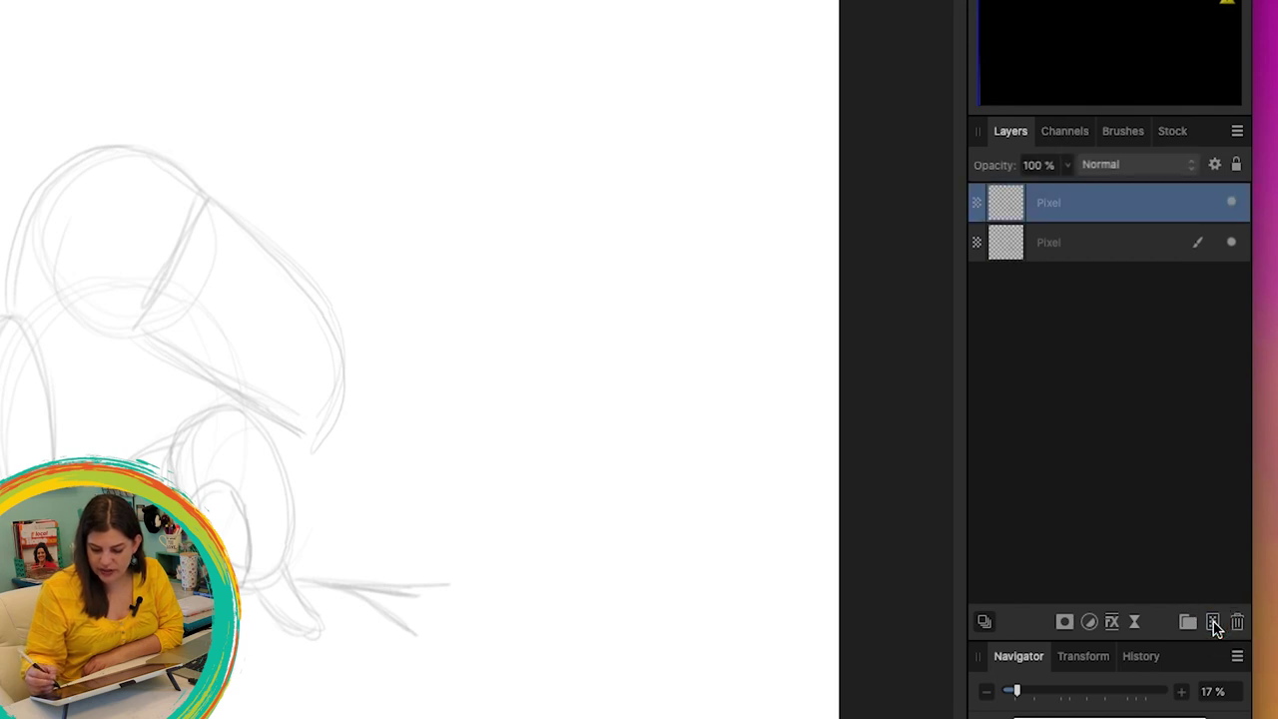
left_click(1148, 249)
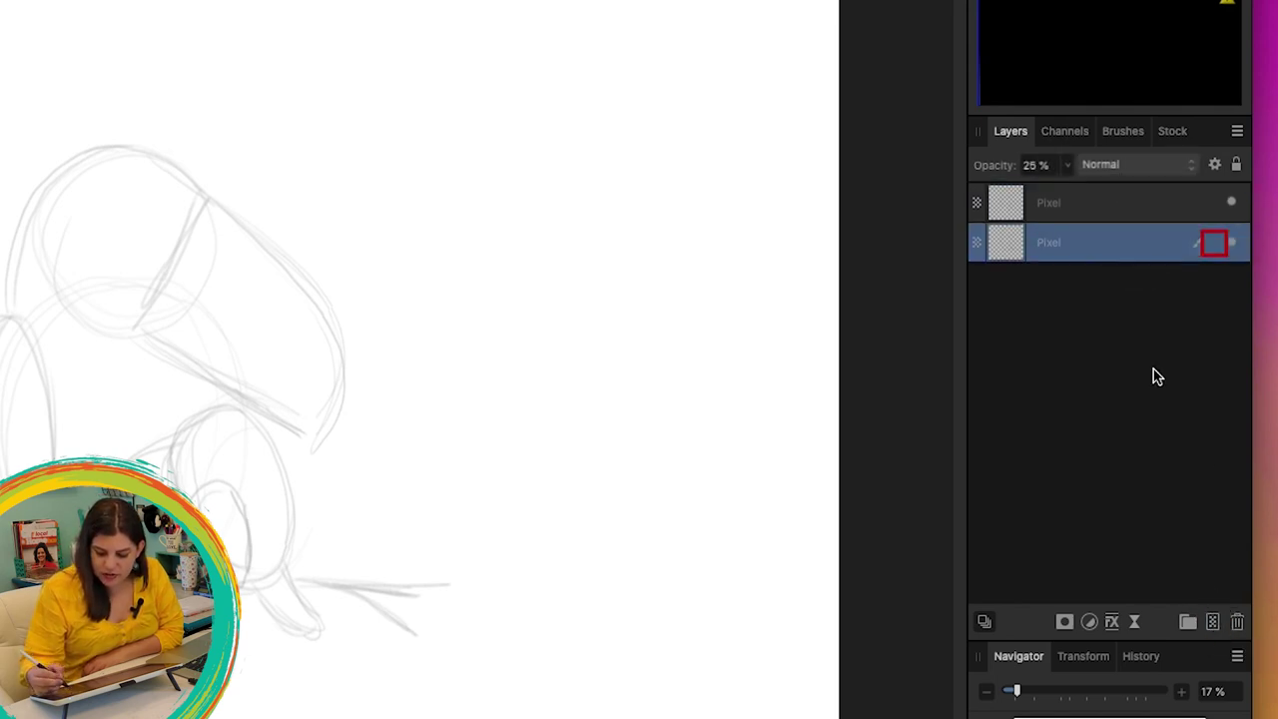
left_click(1214, 245)
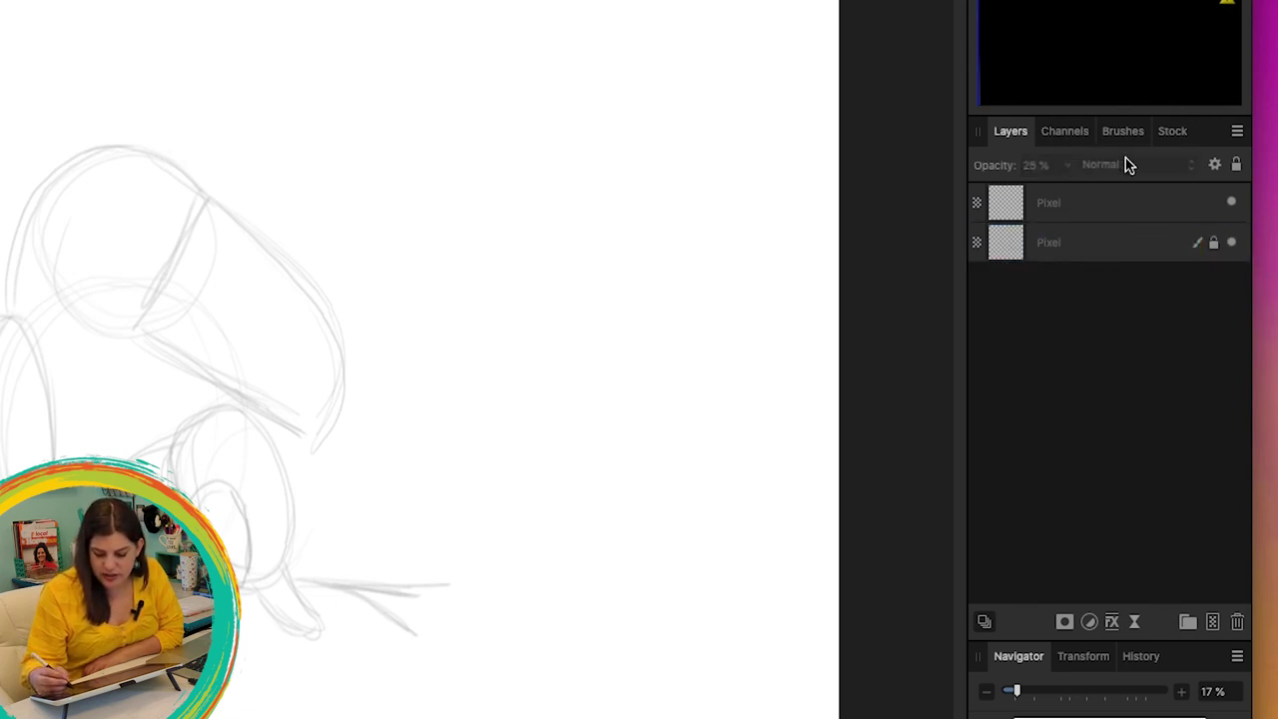
left_click(1128, 209)
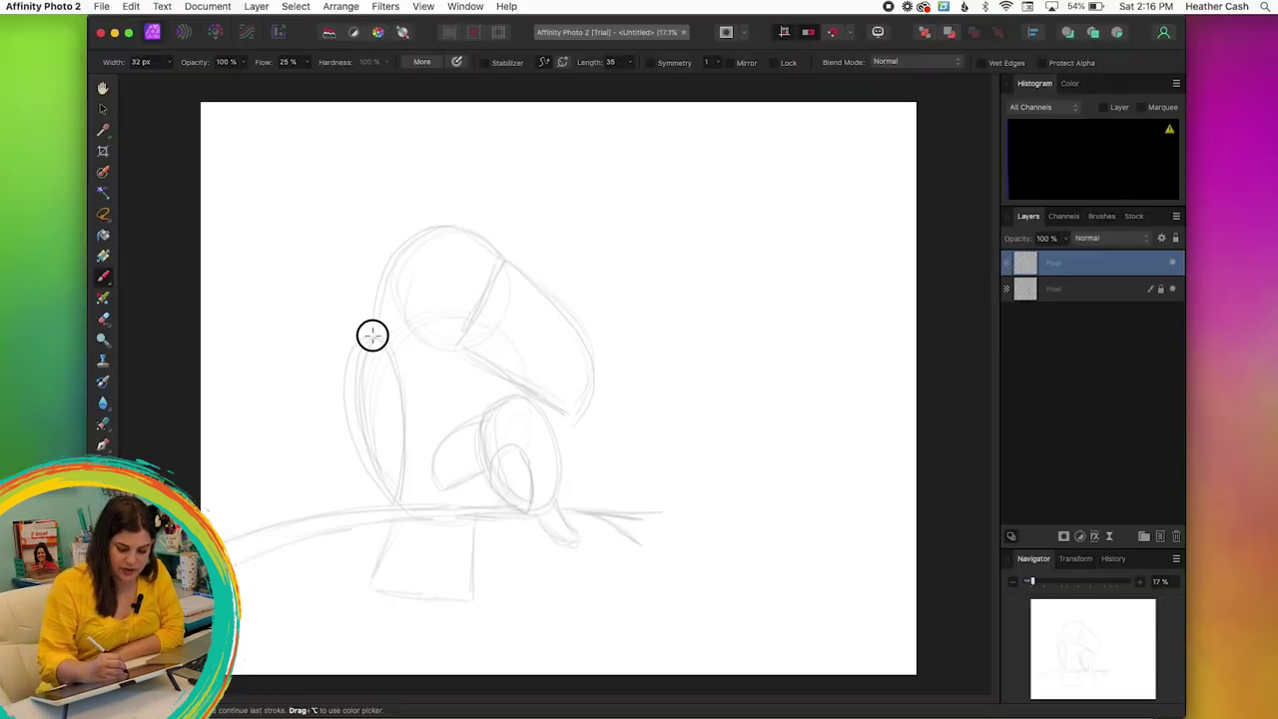
- Trace the large bird's head and long curved beak with cleaner lines, and add a small arched closed eye
left_click_drag(1, 308, 201, 192)
left_click_drag(26, 181, 2, 299)
left_click_drag(202, 203, 131, 337)
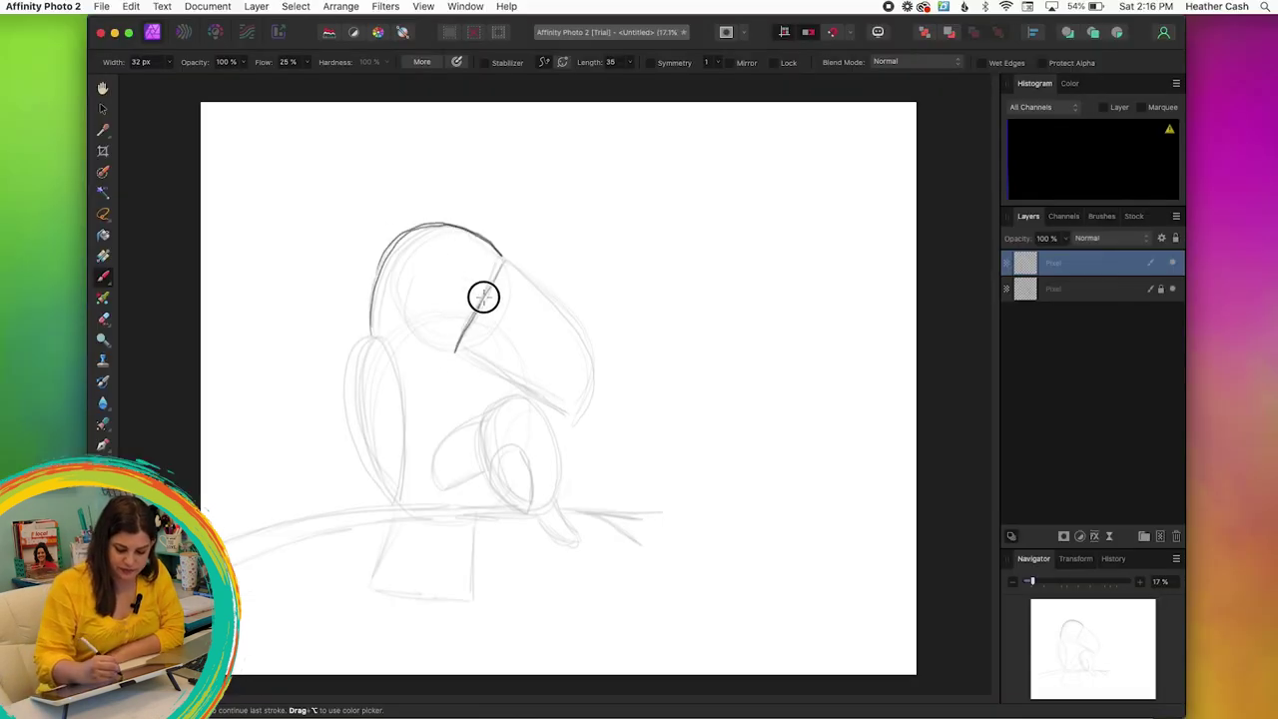
left_click_drag(143, 212, 106, 205)
left_click_drag(440, 264, 464, 267)
mouse_move(502, 262)
left_mouse_down()
mouse_move(559, 310)
mouse_move(586, 414)
left_mouse_up()
left_click_drag(456, 349, 575, 420)
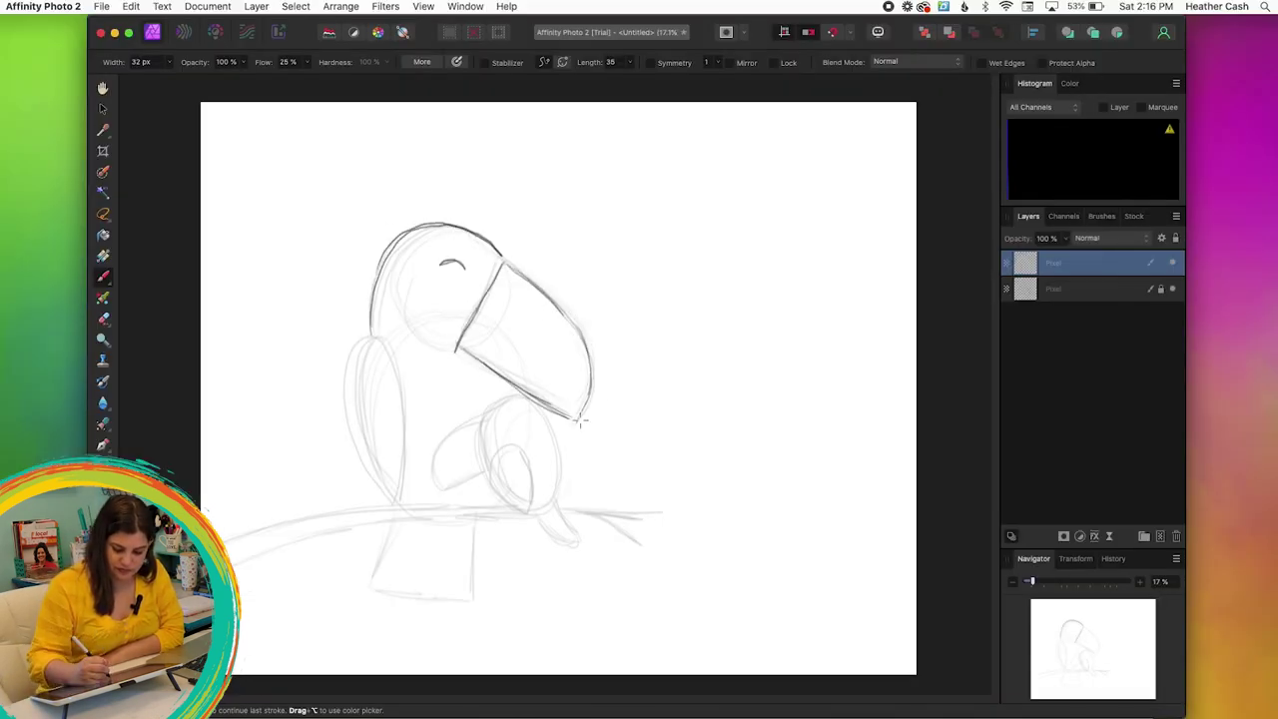
- Trace the baby bird's body, curved tail, wing and short beak over the rough shapes
left_click_drag(482, 425, 519, 508)
left_click_drag(516, 397, 559, 495)
left_click_drag(540, 515, 575, 547)
left_click_drag(559, 496, 584, 542)
mouse_move(519, 505)
left_mouse_down()
mouse_move(500, 484)
mouse_move(529, 507)
left_mouse_up()
left_click_drag(511, 447, 499, 488)
mouse_move(479, 422)
left_mouse_down()
mouse_move(447, 442)
mouse_move(444, 487)
left_mouse_up()
left_click_drag(445, 488, 466, 479)
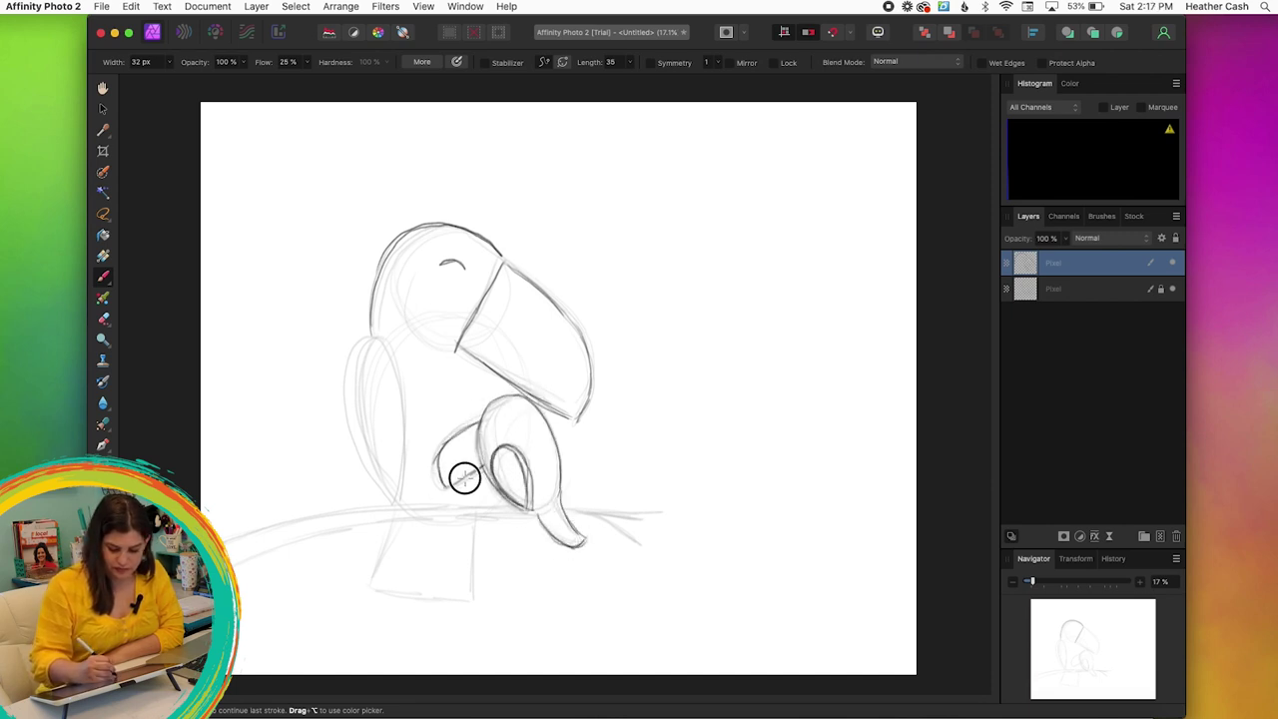
- Trace the large bird's wing and a rounded tail, and outline the long branch with its forked tip
left_click_drag(371, 336, 402, 504)
mouse_move(396, 521)
left_mouse_down()
mouse_move(391, 593)
mouse_move(470, 529)
left_mouse_up()
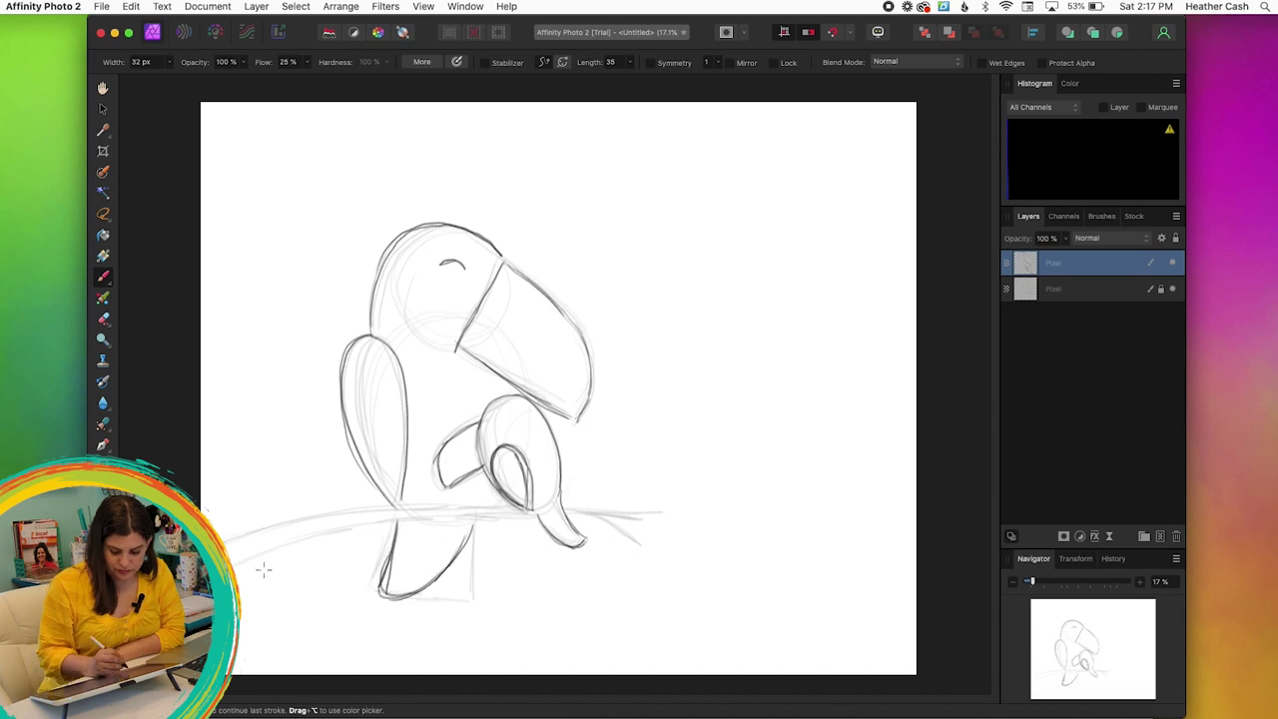
left_click_drag(232, 565, 519, 511)
left_click_drag(225, 540, 513, 507)
mouse_move(565, 508)
left_mouse_down()
mouse_move(627, 534)
mouse_move(649, 512)
left_mouse_up()
left_click_drag(598, 514, 626, 532)
- Draw a rounded face patch at the base of the baby's beak and erase the lines overlapping its wing
left_click_drag(481, 421, 501, 446)
left_click_drag(495, 459, 465, 478)
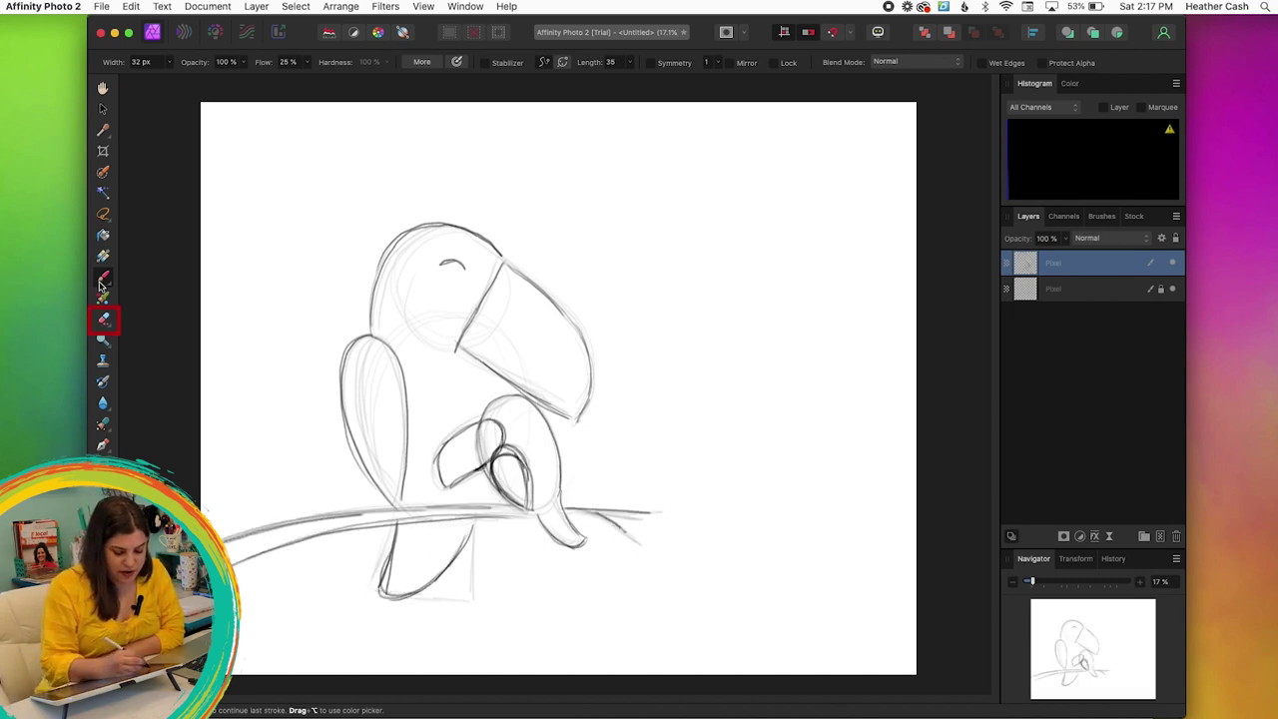
left_click(105, 324)
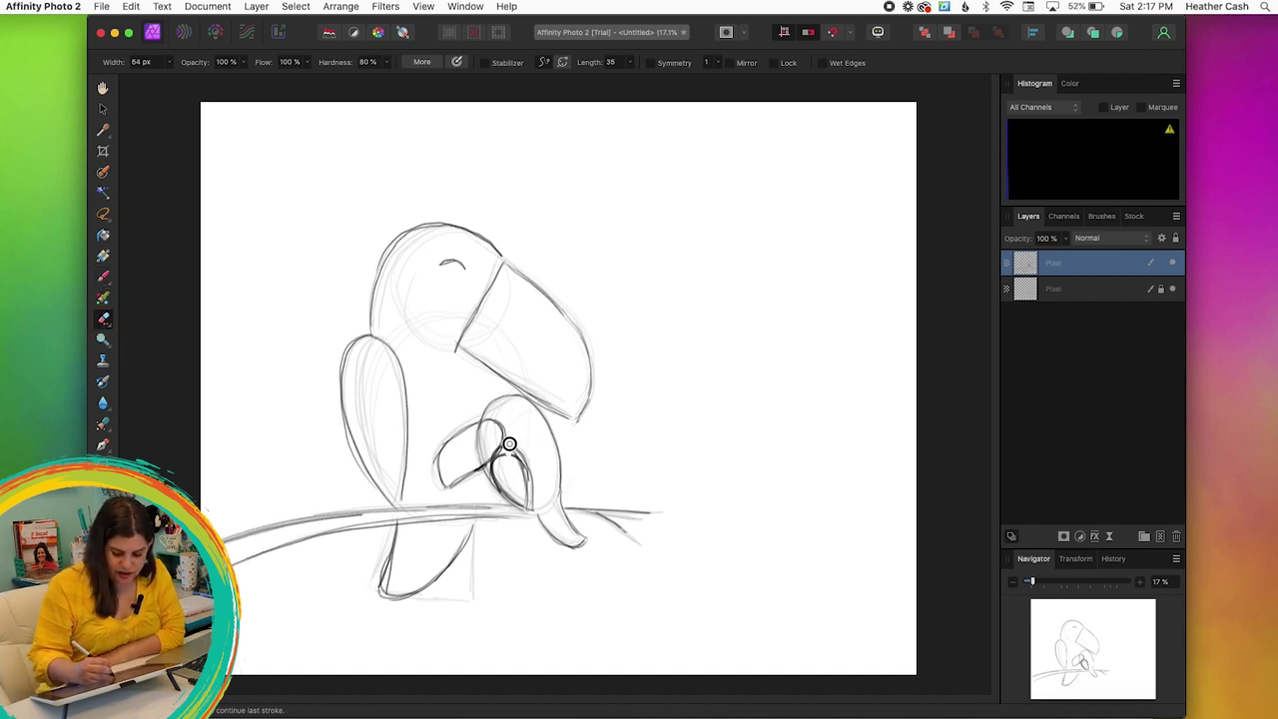
left_click_drag(509, 444, 532, 480)
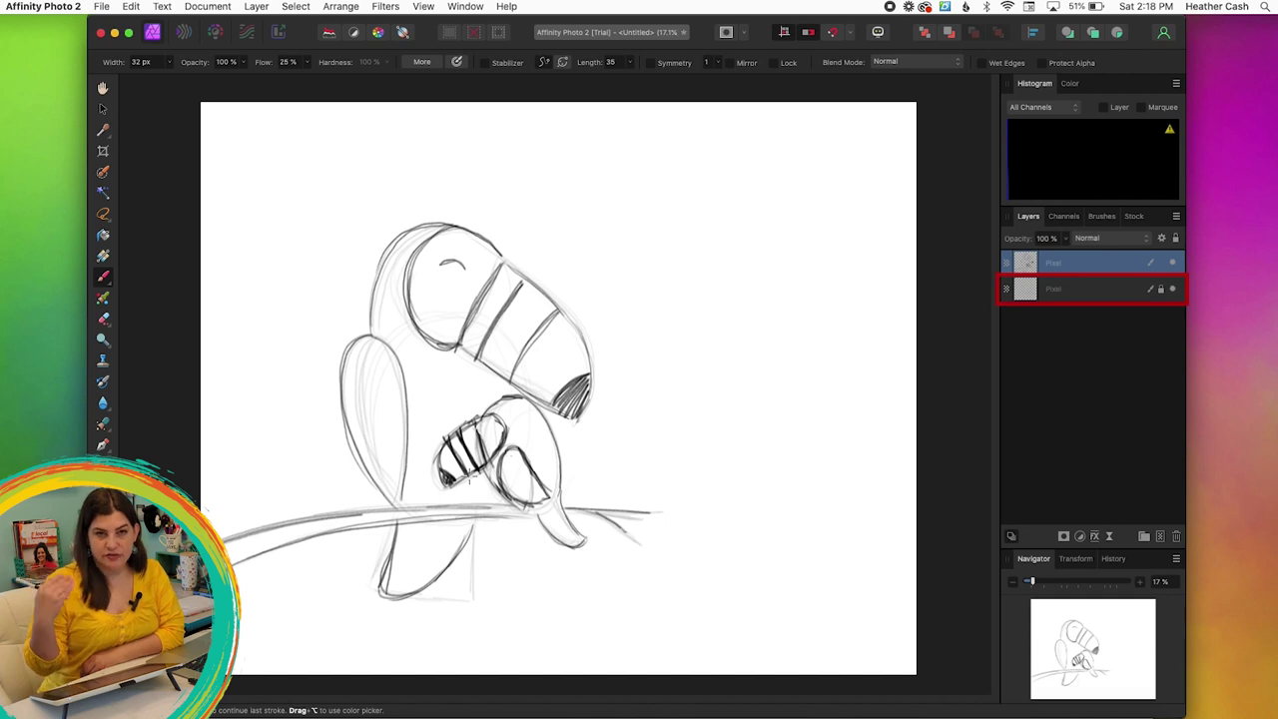
- Delete the locked rough sketch layer underneath the refined drawing
left_click(1087, 294)
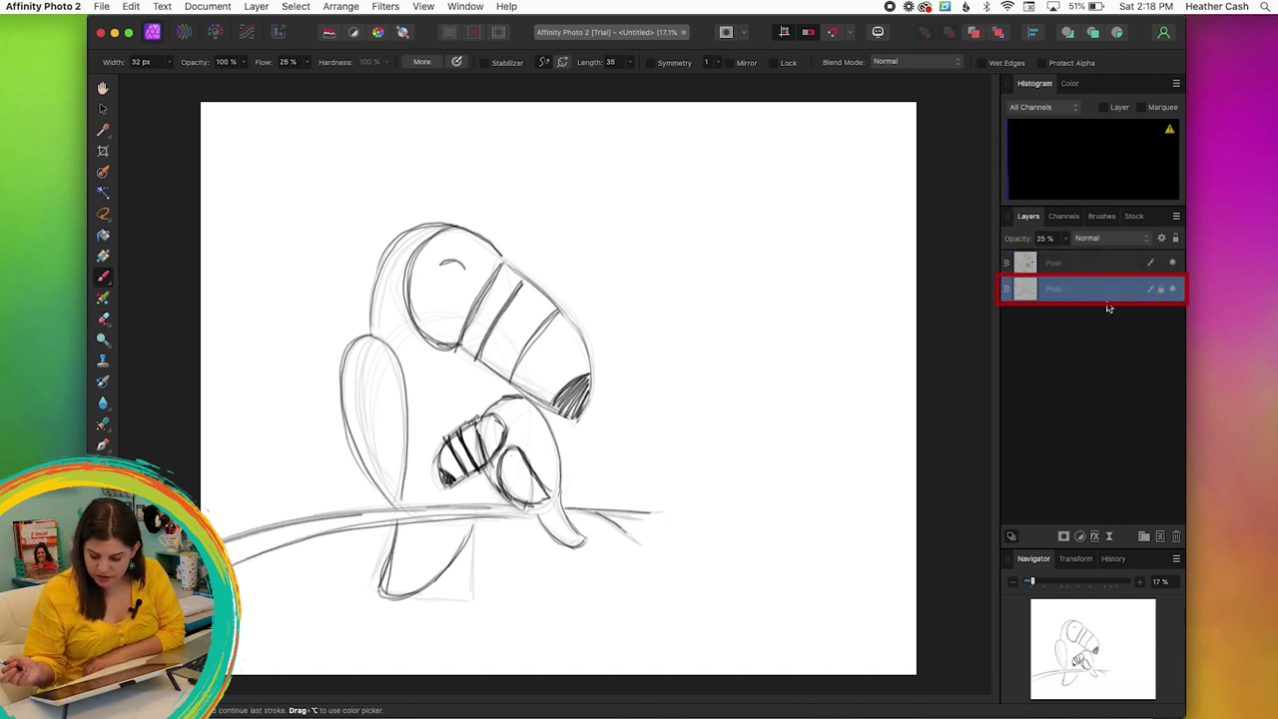
left_click(1176, 537)
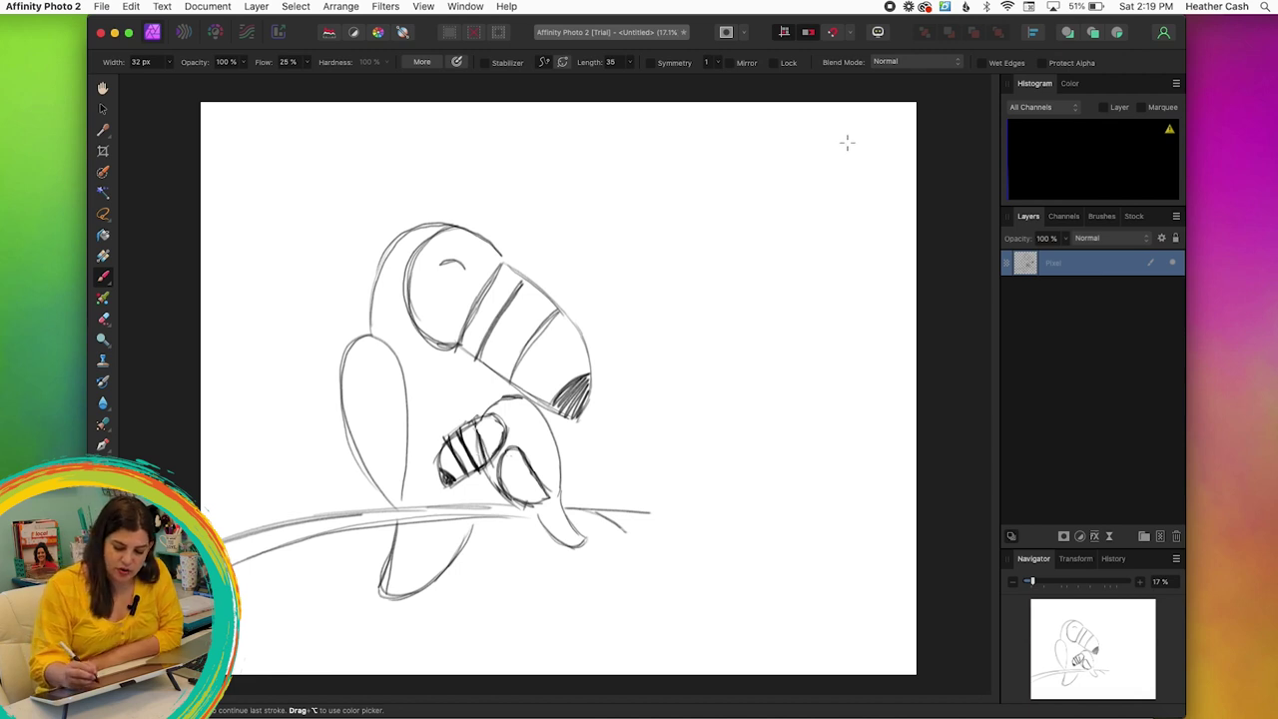
- Start a large leaf in the page's upper right corner and undo the strokes following its first curved edge
mouse_move(879, 125)
left_mouse_down()
mouse_move(848, 120)
mouse_move(736, 206)
mouse_move(724, 368)
left_mouse_up()
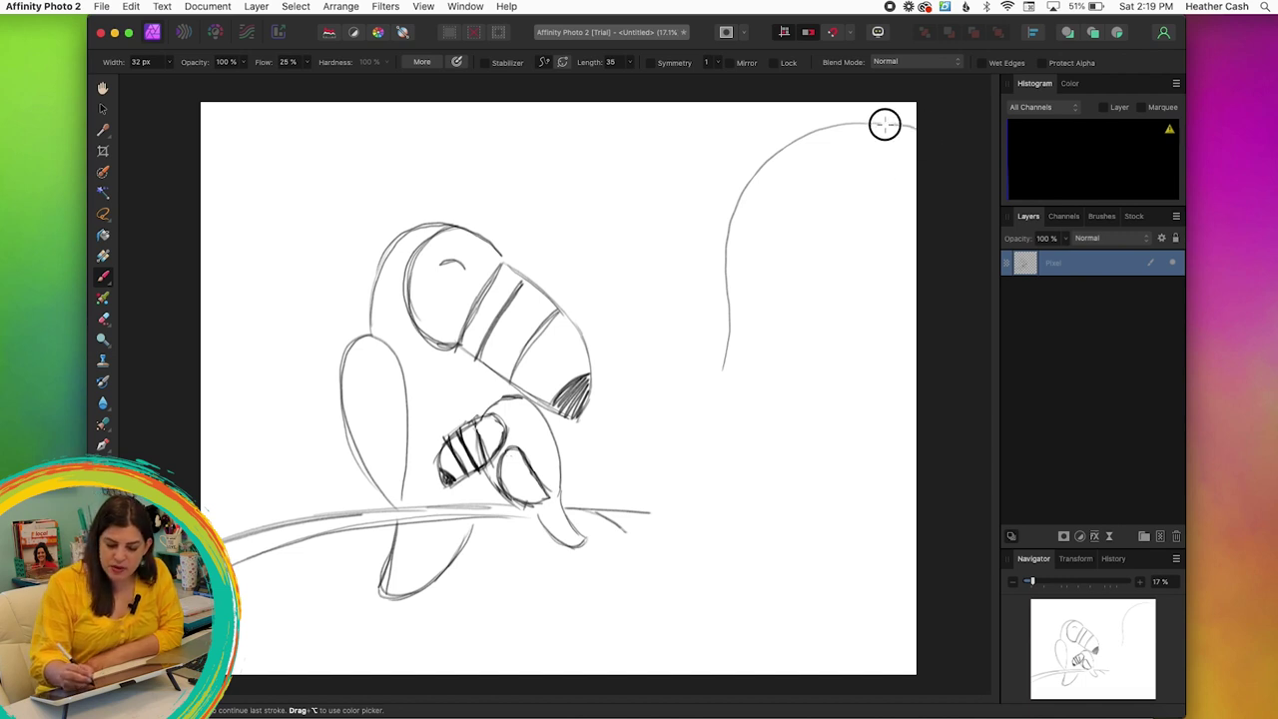
left_click_drag(885, 123, 726, 294)
mouse_move(717, 344)
left_mouse_down()
mouse_move(902, 318)
mouse_move(703, 346)
mouse_move(728, 301)
mouse_move(888, 131)
left_mouse_up()
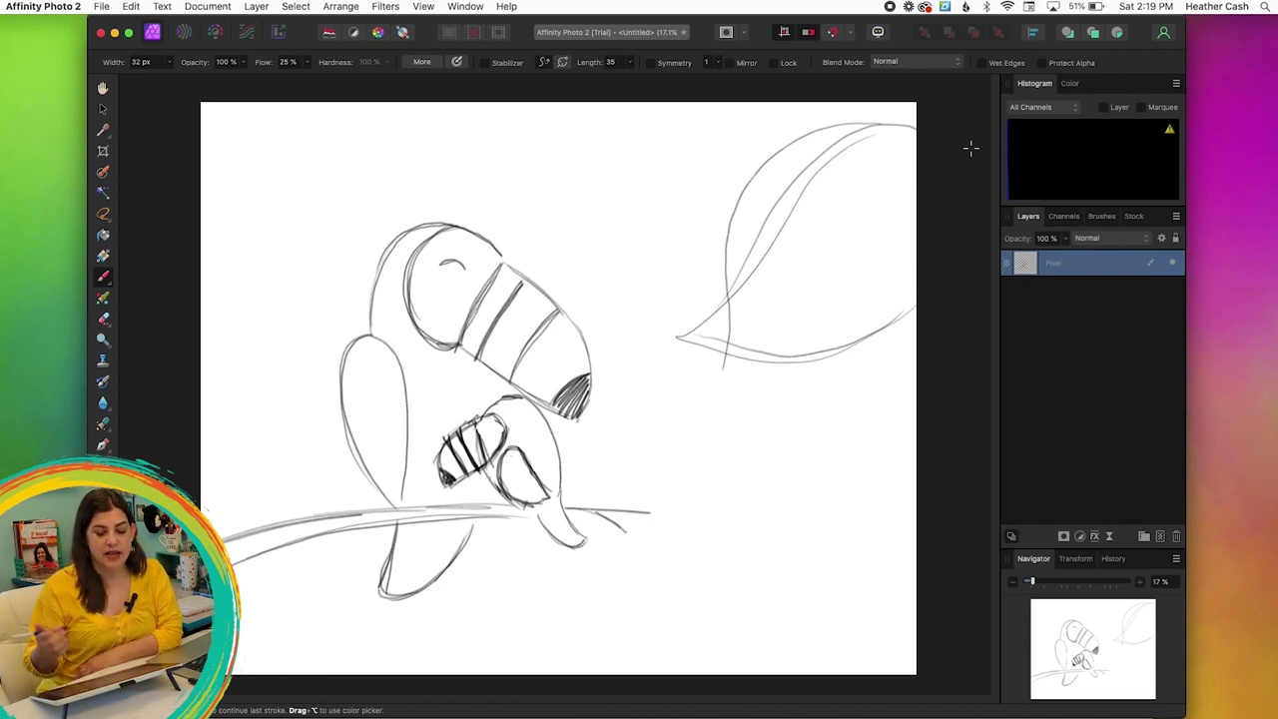
key("super+z")
key("super+z")
key("super+z")
- Draw the large pointed leaf fully inside the page, with a curved midrib and rounded notches along its edges
mouse_move(884, 129)
left_mouse_down()
mouse_move(903, 212)
mouse_move(878, 293)
mouse_move(703, 399)
mouse_move(713, 233)
left_mouse_up()
mouse_move(886, 124)
left_mouse_down()
mouse_move(847, 119)
mouse_move(745, 172)
mouse_move(717, 260)
mouse_move(724, 346)
mouse_move(705, 402)
mouse_move(841, 333)
mouse_move(898, 248)
mouse_move(876, 129)
left_mouse_up()
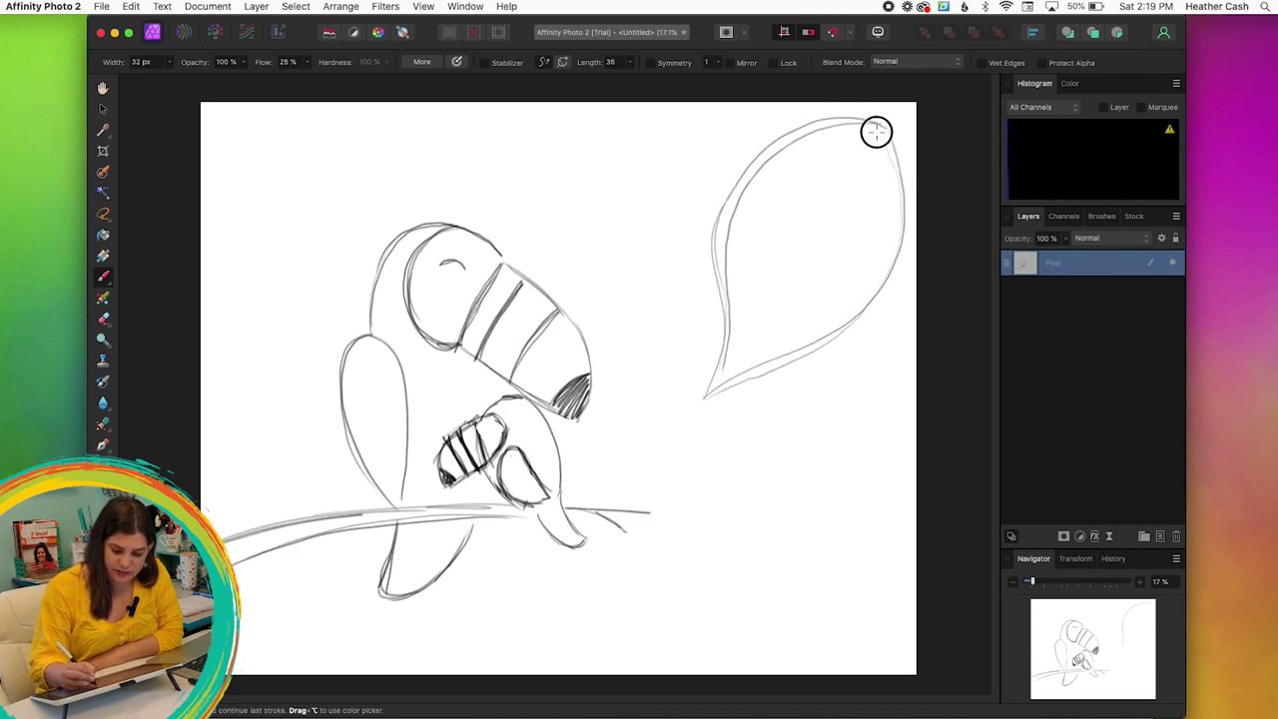
mouse_move(704, 396)
left_mouse_down()
mouse_move(866, 135)
mouse_move(756, 269)
mouse_move(822, 348)
mouse_move(868, 189)
mouse_move(886, 279)
mouse_move(877, 300)
left_mouse_up()
left_click_drag(725, 268, 793, 140)
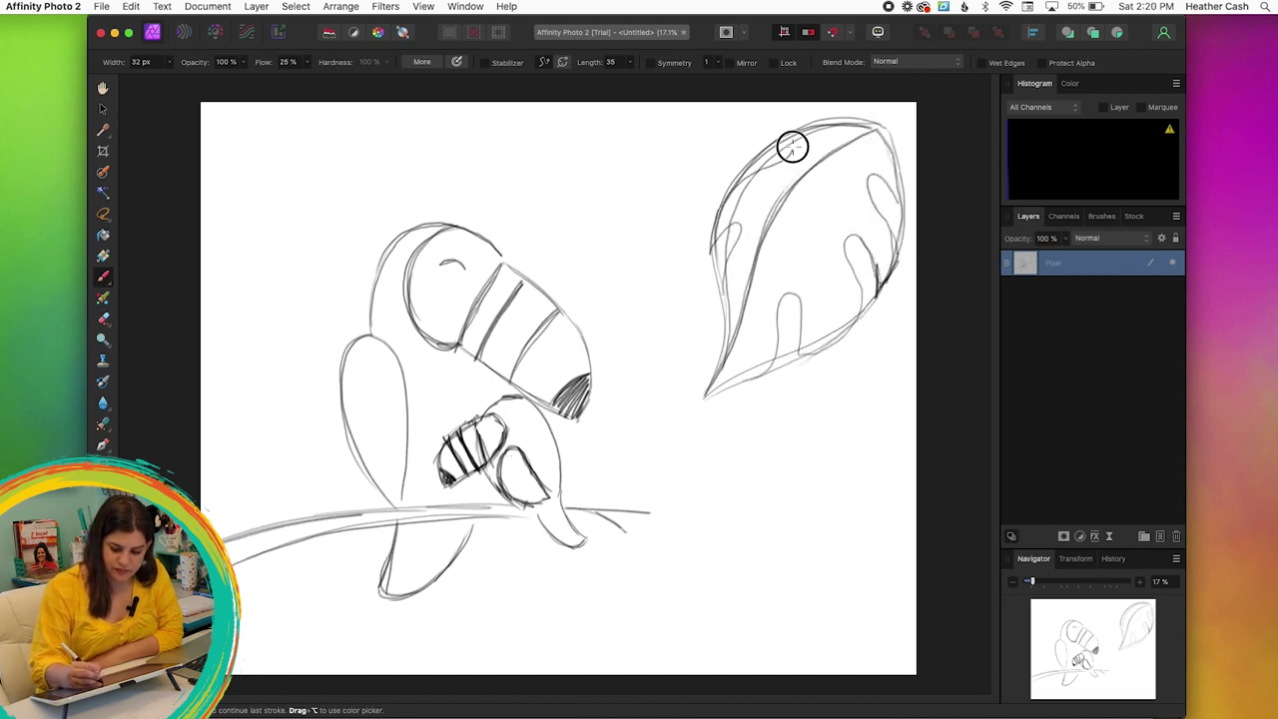
- Sketch a second, smaller notched leaf with a curved midrib below the large leaf
mouse_move(829, 398)
left_mouse_down()
mouse_move(727, 589)
mouse_move(825, 405)
mouse_move(865, 425)
mouse_move(748, 590)
mouse_move(869, 524)
mouse_move(799, 401)
left_mouse_up()
mouse_move(729, 597)
left_mouse_down()
mouse_move(816, 429)
mouse_move(736, 589)
mouse_move(792, 525)
mouse_move(833, 548)
mouse_move(868, 524)
mouse_move(861, 467)
left_mouse_up()
left_click_drag(733, 535, 742, 442)
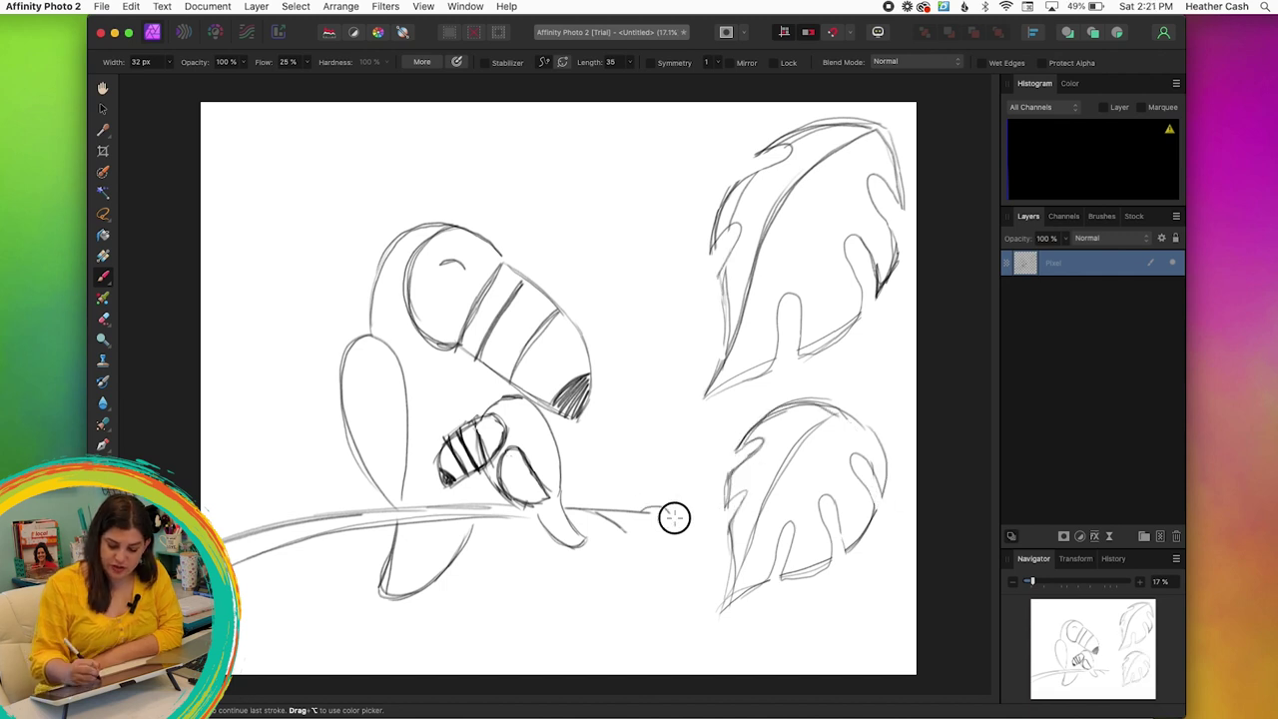
- Add small leaves to the branch tip and sketch three four-petal flowers of decreasing size between the birds and large leaves
mouse_move(673, 520)
left_mouse_down()
mouse_move(659, 536)
mouse_move(662, 499)
mouse_move(691, 531)
mouse_move(679, 480)
mouse_move(633, 502)
mouse_move(679, 469)
mouse_move(625, 533)
mouse_move(632, 549)
left_mouse_up()
mouse_move(599, 200)
left_mouse_down()
mouse_move(573, 226)
mouse_move(634, 191)
mouse_move(608, 243)
mouse_move(639, 237)
mouse_move(590, 250)
mouse_move(602, 211)
left_mouse_up()
mouse_move(647, 314)
left_mouse_down()
mouse_move(616, 308)
mouse_move(650, 321)
mouse_move(650, 300)
mouse_move(663, 309)
mouse_move(644, 320)
left_mouse_up()
mouse_move(633, 391)
left_mouse_down()
mouse_move(633, 408)
mouse_move(645, 400)
mouse_move(629, 397)
mouse_move(637, 414)
mouse_move(644, 402)
left_mouse_up()
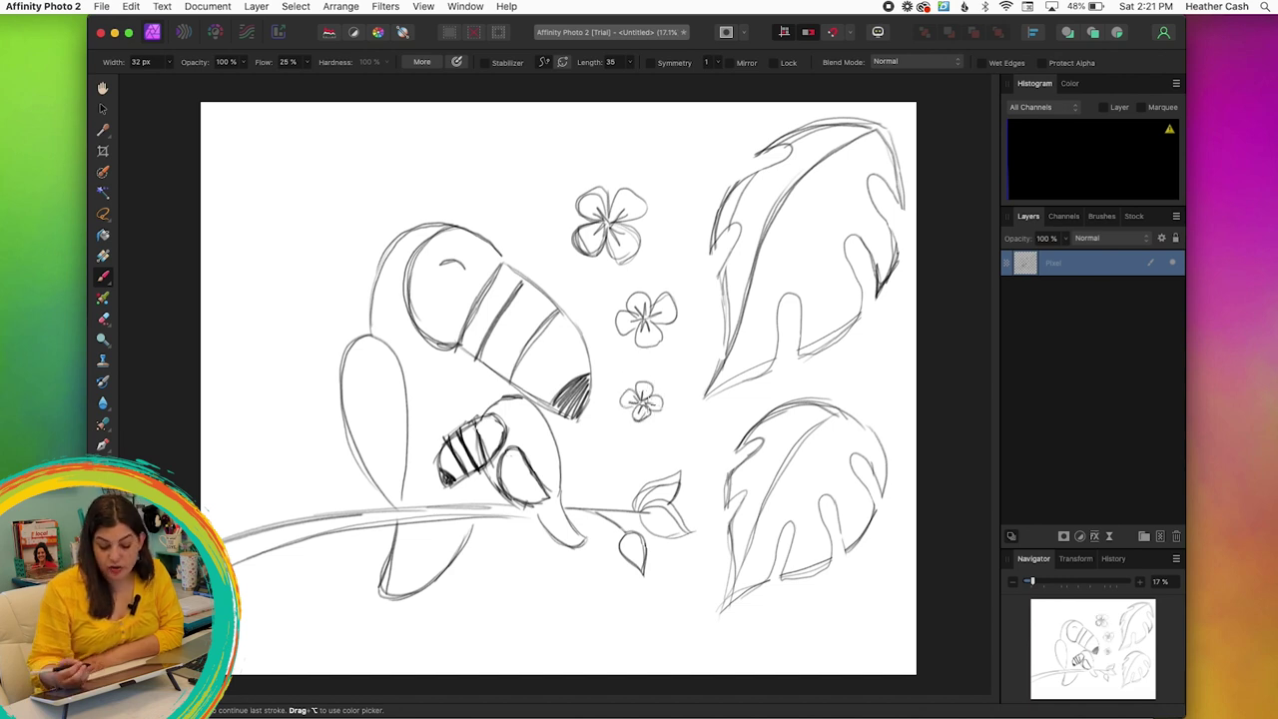
- Sketch two small butterflies behind the large bird and a long wavy vine with small leaves along the page's bottom edge
mouse_move(288, 222)
left_mouse_down()
mouse_move(286, 208)
mouse_move(303, 232)
mouse_move(286, 248)
mouse_move(295, 240)
left_mouse_up()
left_click_drag(239, 321, 269, 331)
left_click_drag(245, 656, 883, 639)
mouse_move(310, 651)
left_mouse_down()
mouse_move(445, 660)
mouse_move(540, 621)
left_mouse_up()
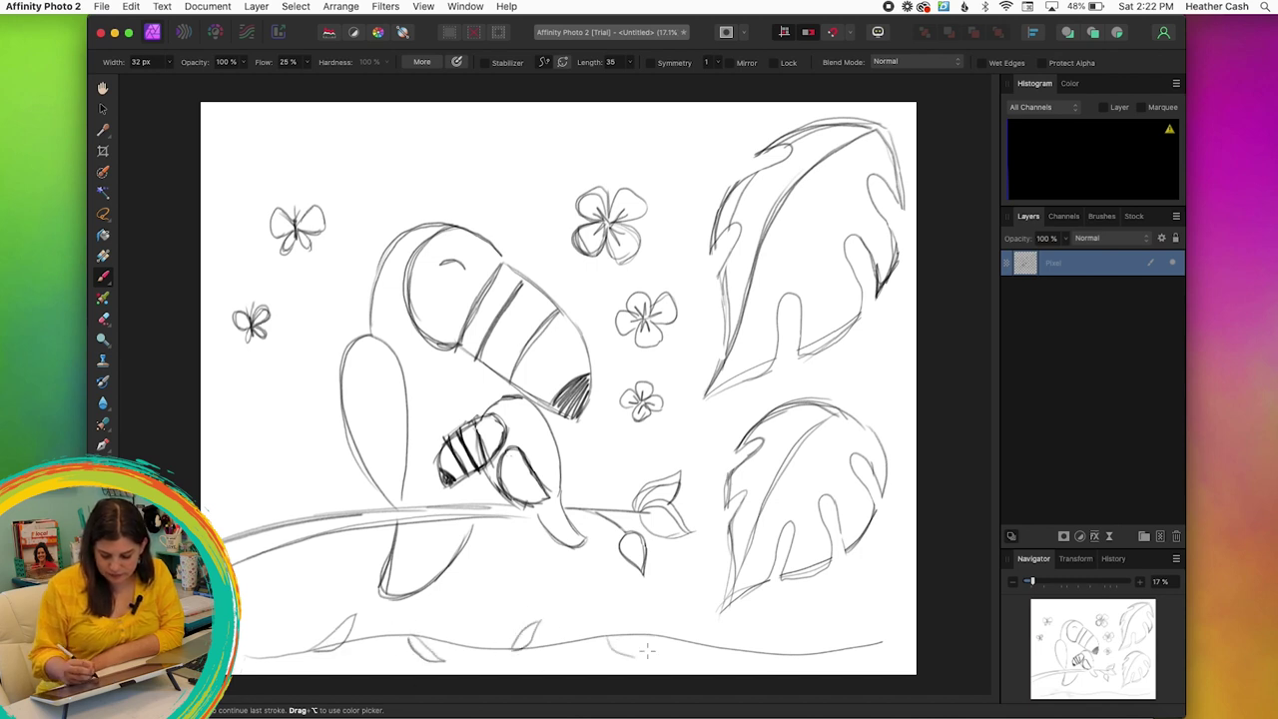
left_click_drag(611, 655, 641, 640)
left_click_drag(741, 653, 771, 633)
left_click_drag(844, 663, 870, 662)
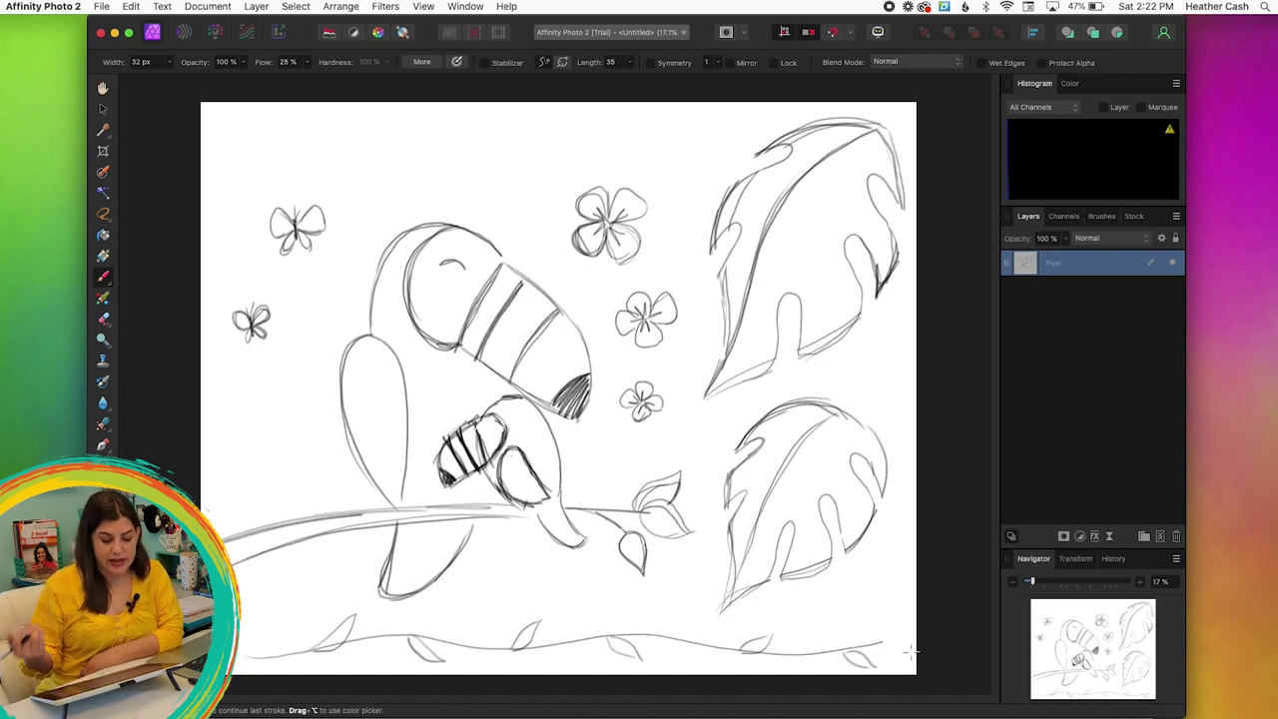
- Select the two butterflies with a freehand selection, enlarge them and shift them upward on the page
left_click(103, 216)
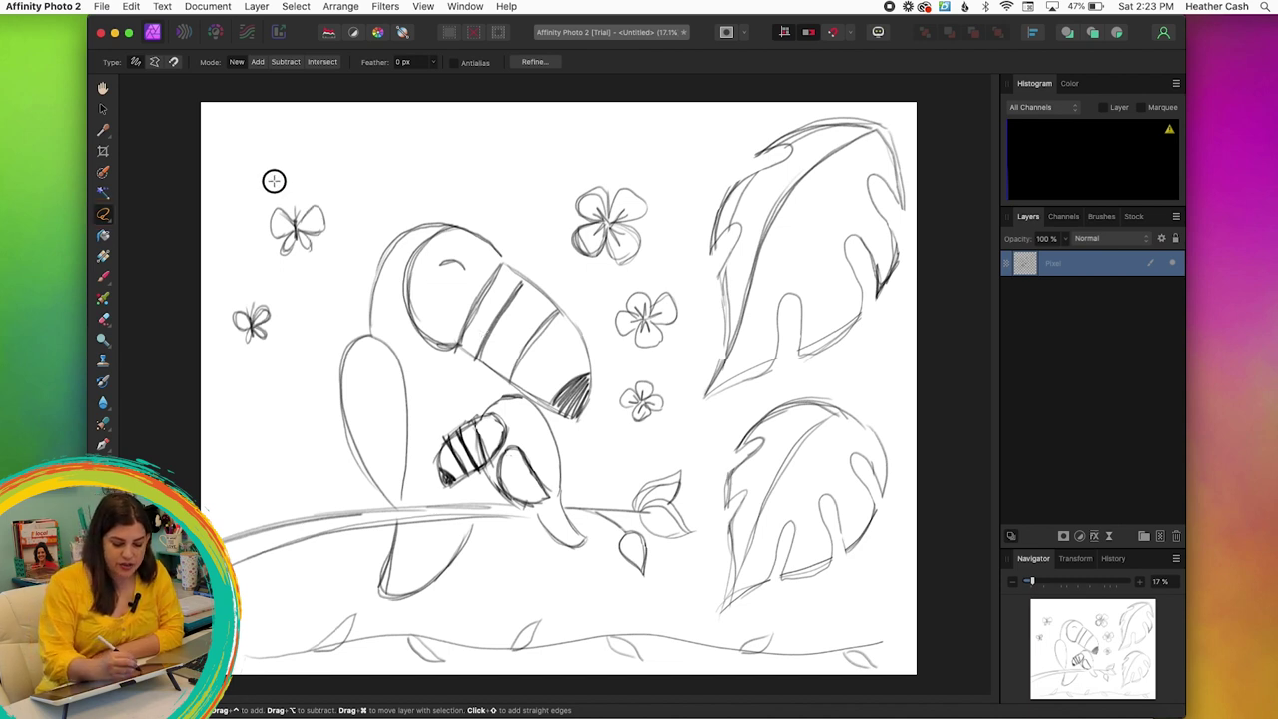
mouse_move(278, 178)
left_mouse_down()
mouse_move(210, 340)
mouse_move(298, 276)
mouse_move(299, 170)
mouse_move(277, 180)
left_mouse_up()
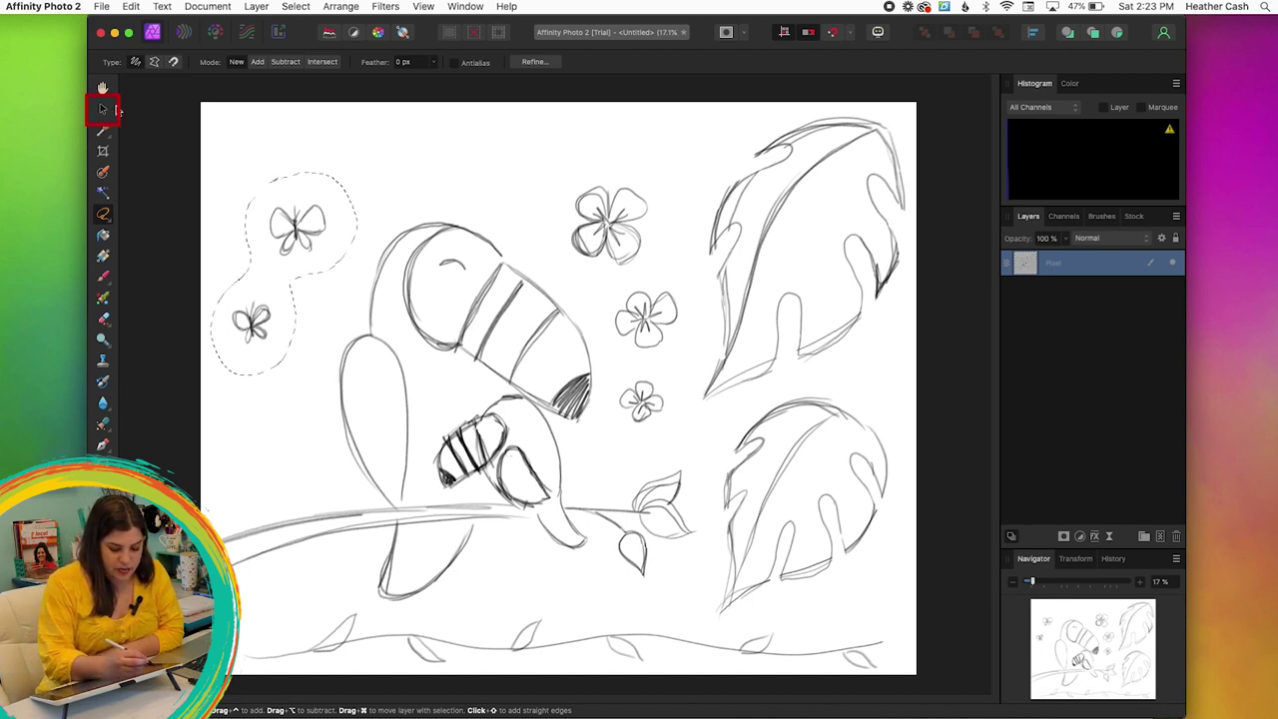
key("v")
left_click_drag(354, 170, 409, 97)
left_click_drag(309, 292, 310, 313)
- Select each of the three flowers with a freehand selection, enlarge it and spread the flowers out along the large bird's beak
mouse_move(629, 138)
left_mouse_down()
mouse_move(549, 261)
mouse_move(609, 277)
mouse_move(662, 162)
mouse_move(624, 142)
left_mouse_up()
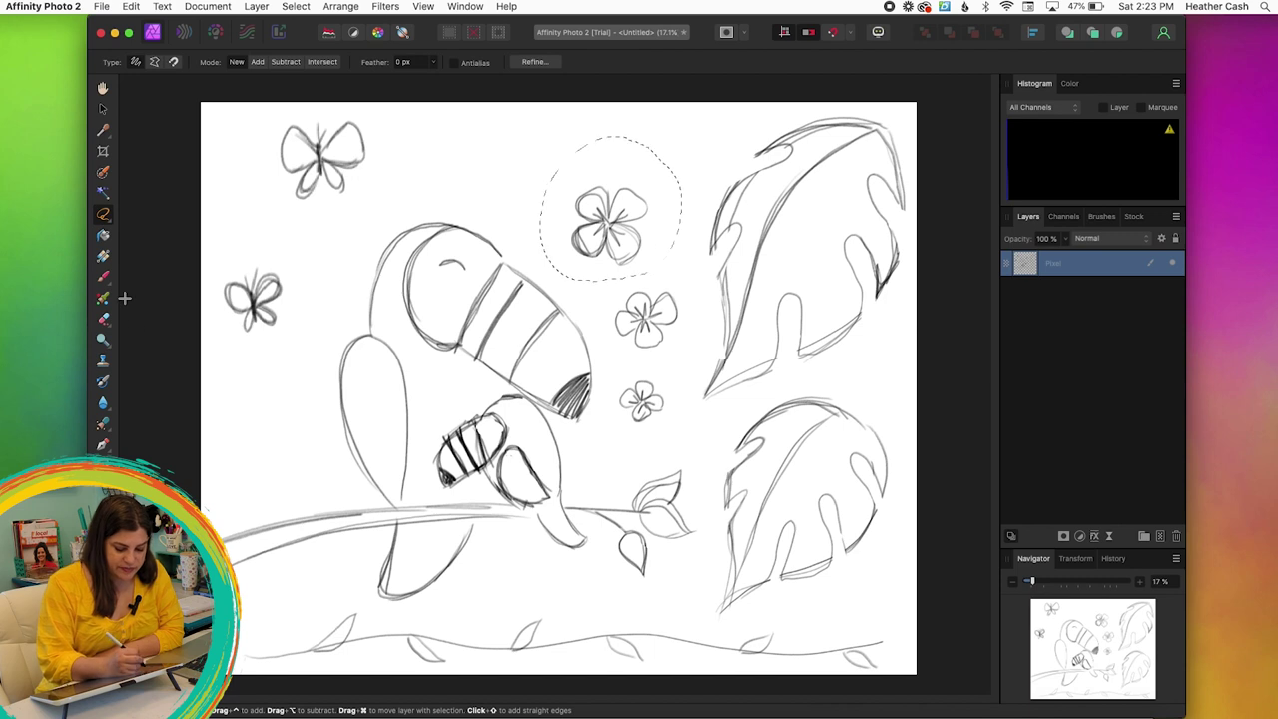
left_click(103, 109)
left_click_drag(681, 137, 725, 114)
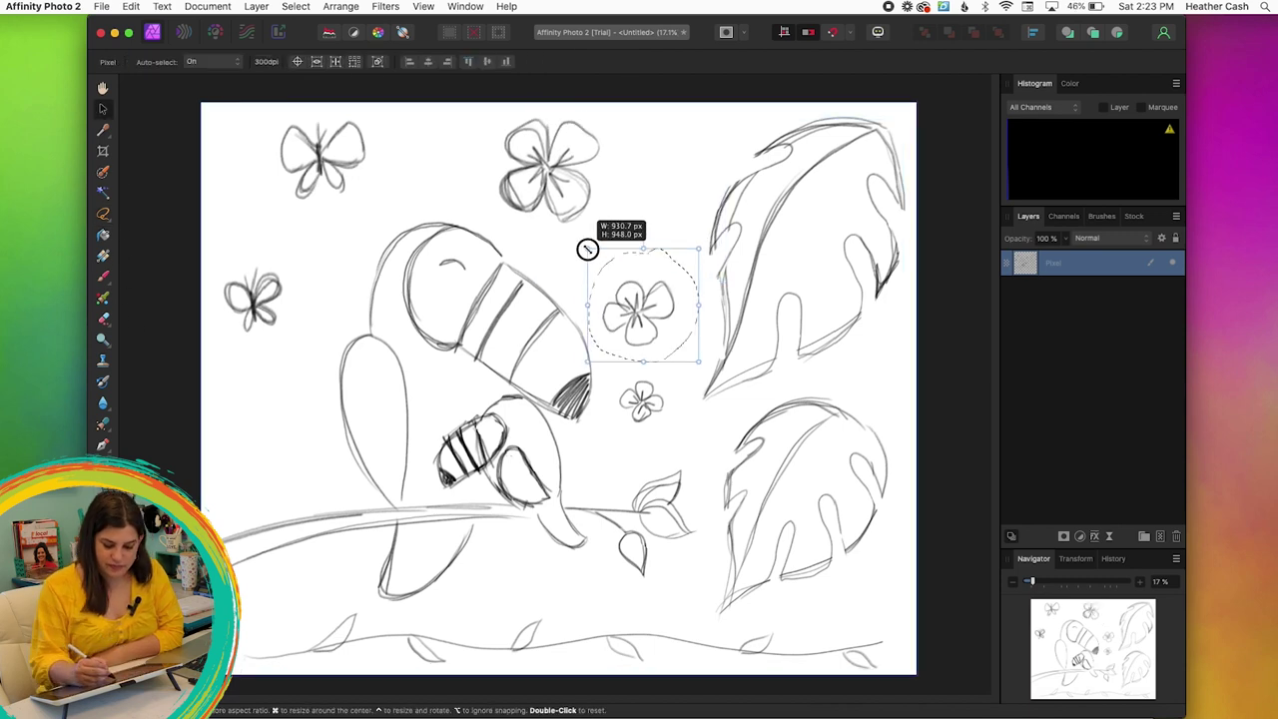
left_click_drag(588, 250, 571, 231)
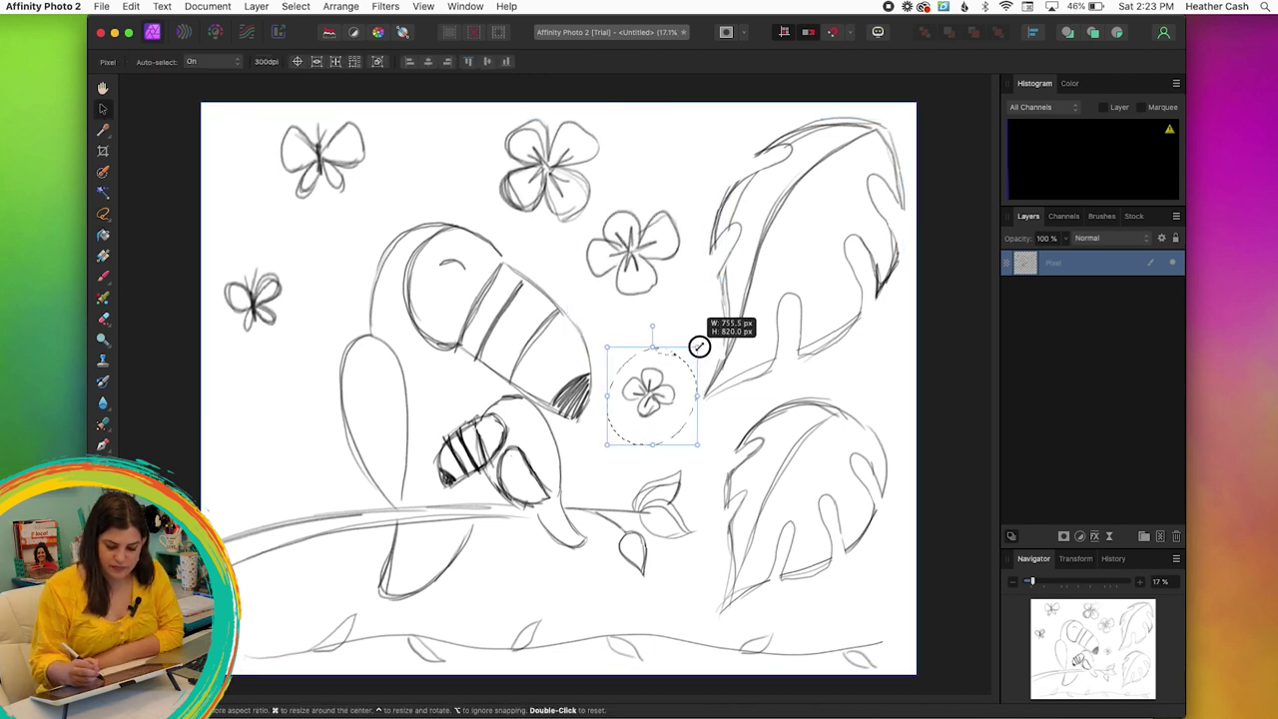
left_click_drag(699, 346, 725, 323)
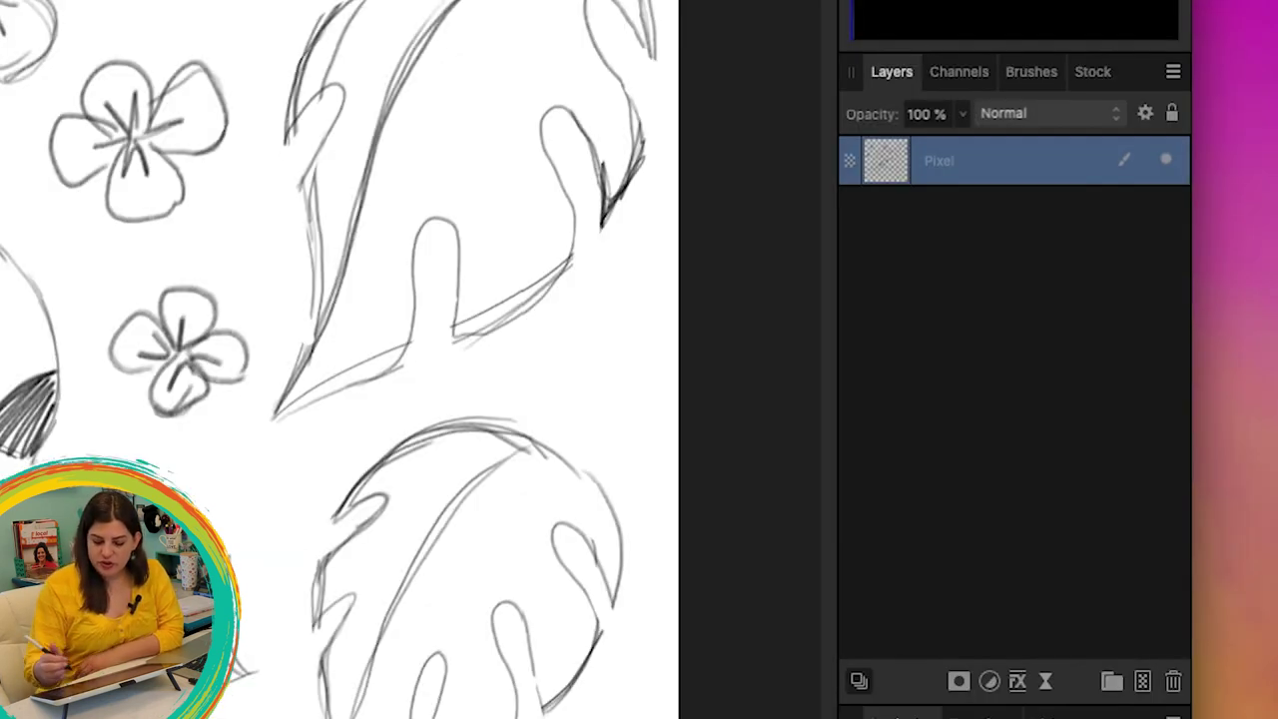
- Rename the drawing's layer as sketch and lower its opacity to 20%
double_click(948, 162)
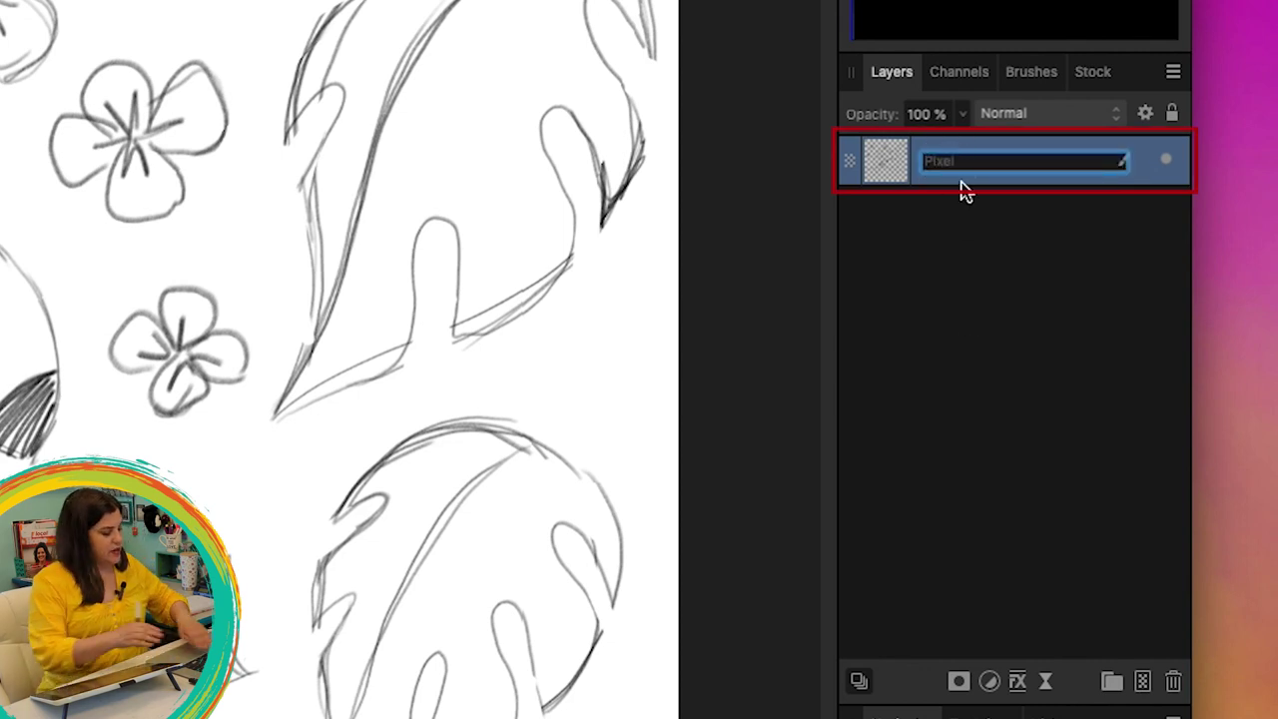
type("sketch")
key("Return")
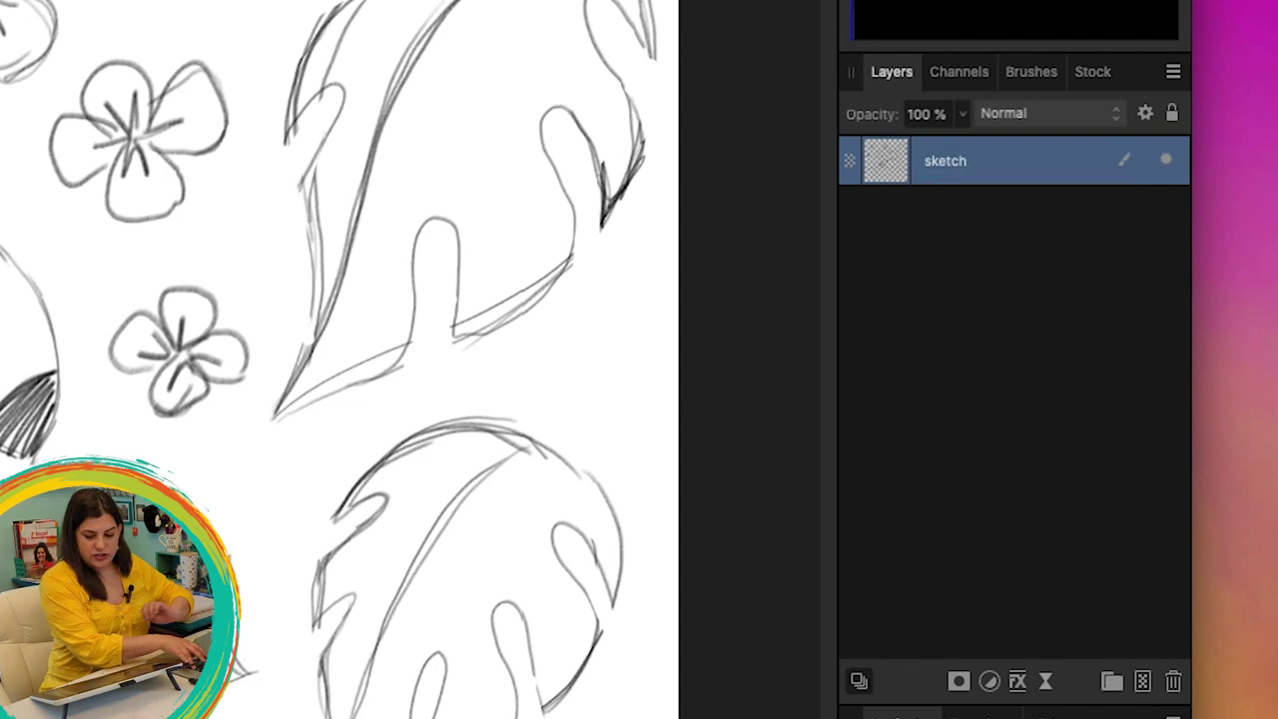
left_click(961, 114)
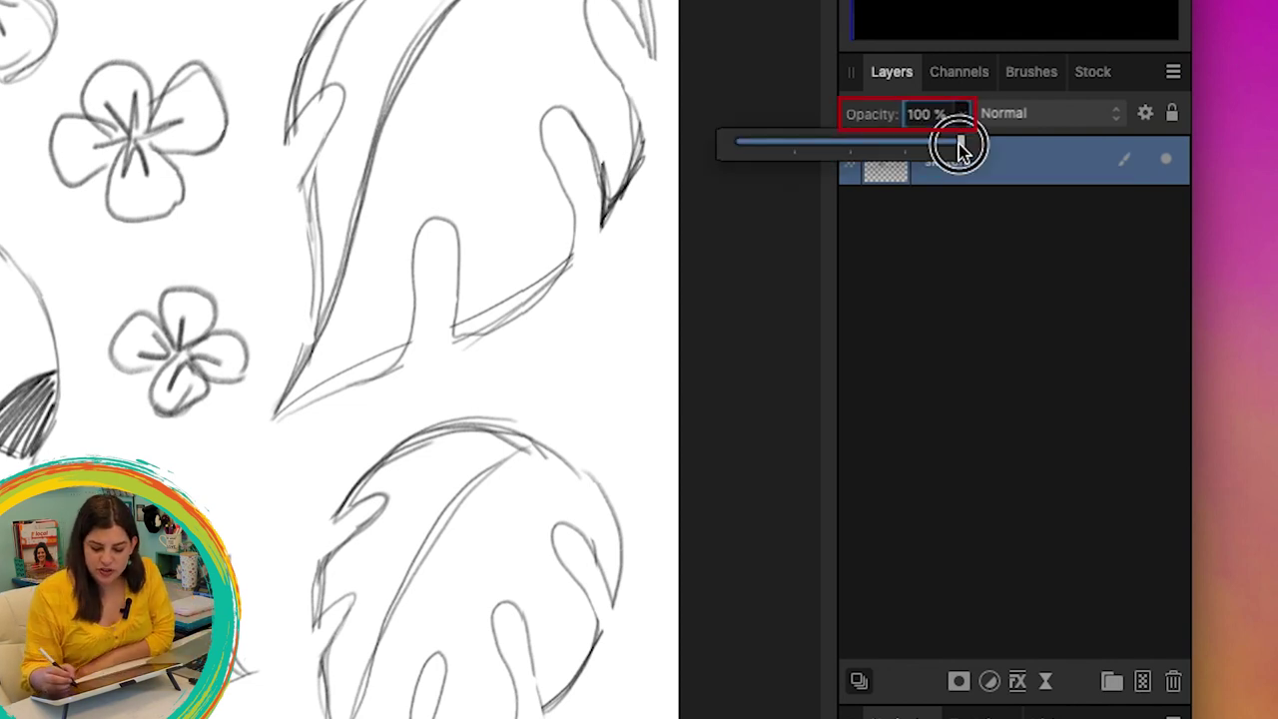
left_click_drag(959, 146, 789, 166)
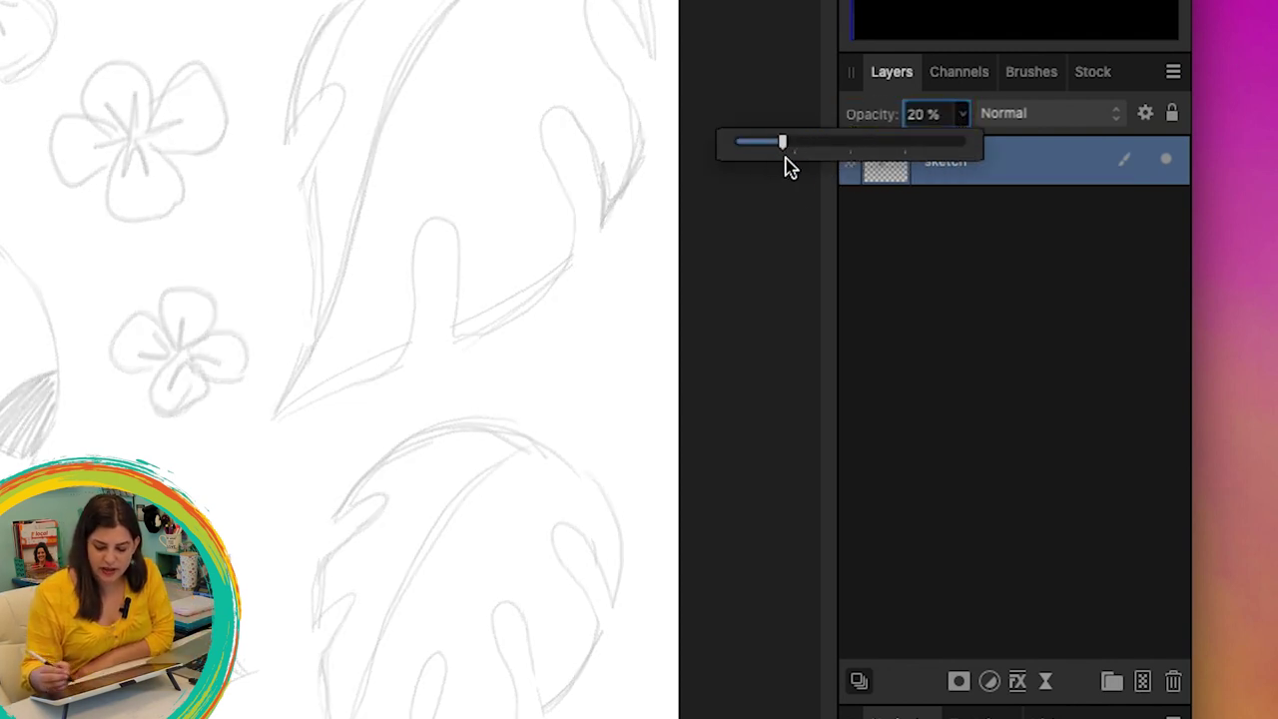
- Set the sketch layer's blend mode to Multiply
left_click(1041, 163)
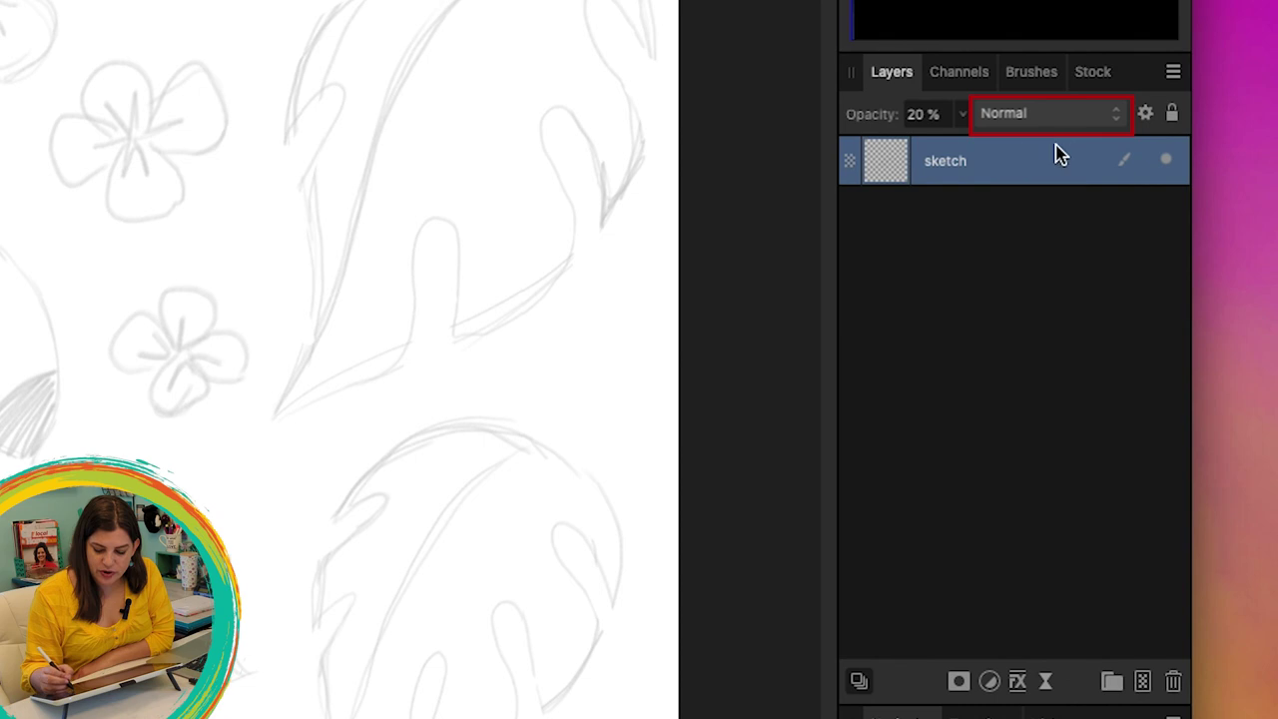
left_click(1114, 118)
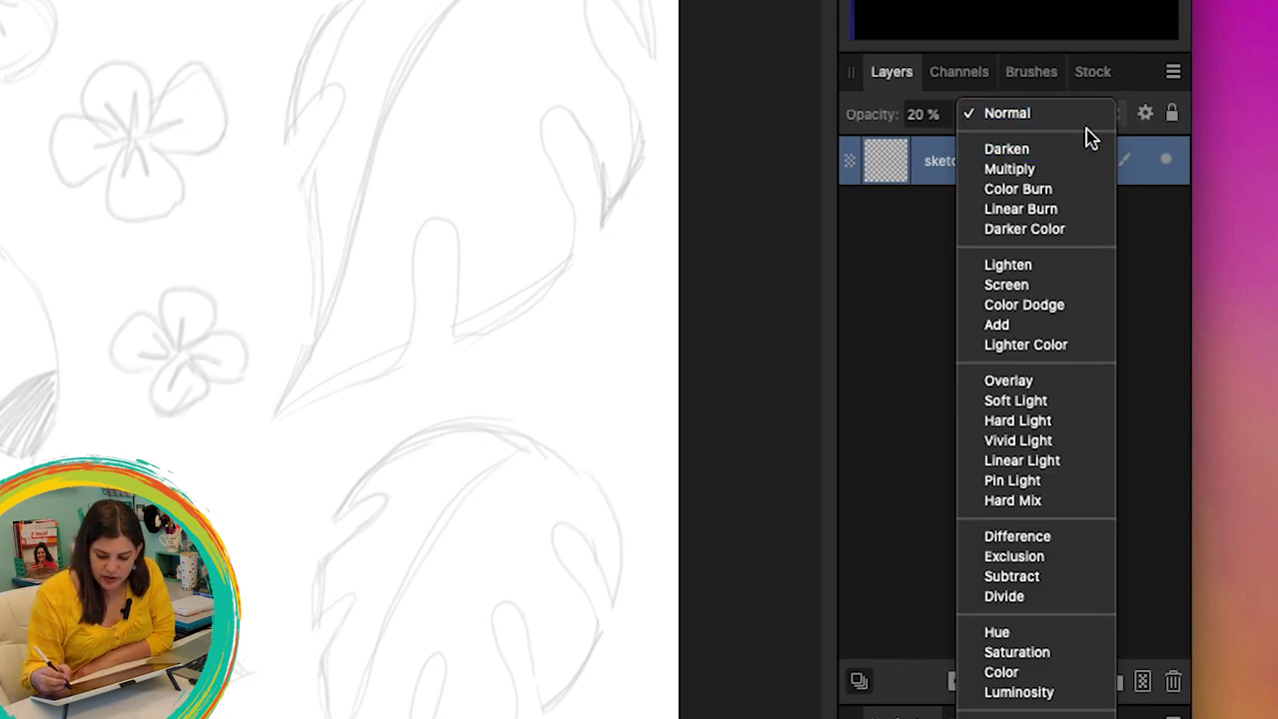
left_click(1068, 171)
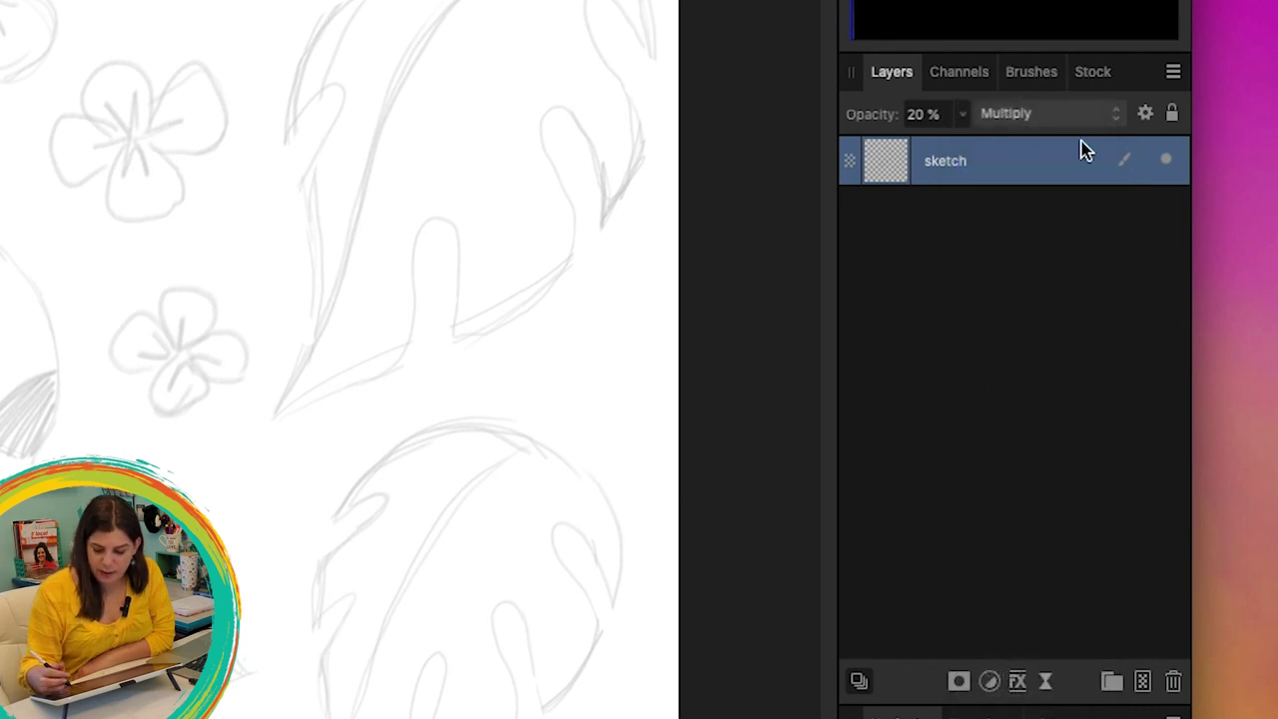
- Add a new pixel layer, place it beneath the sketch layer and name it art
left_click(1143, 684)
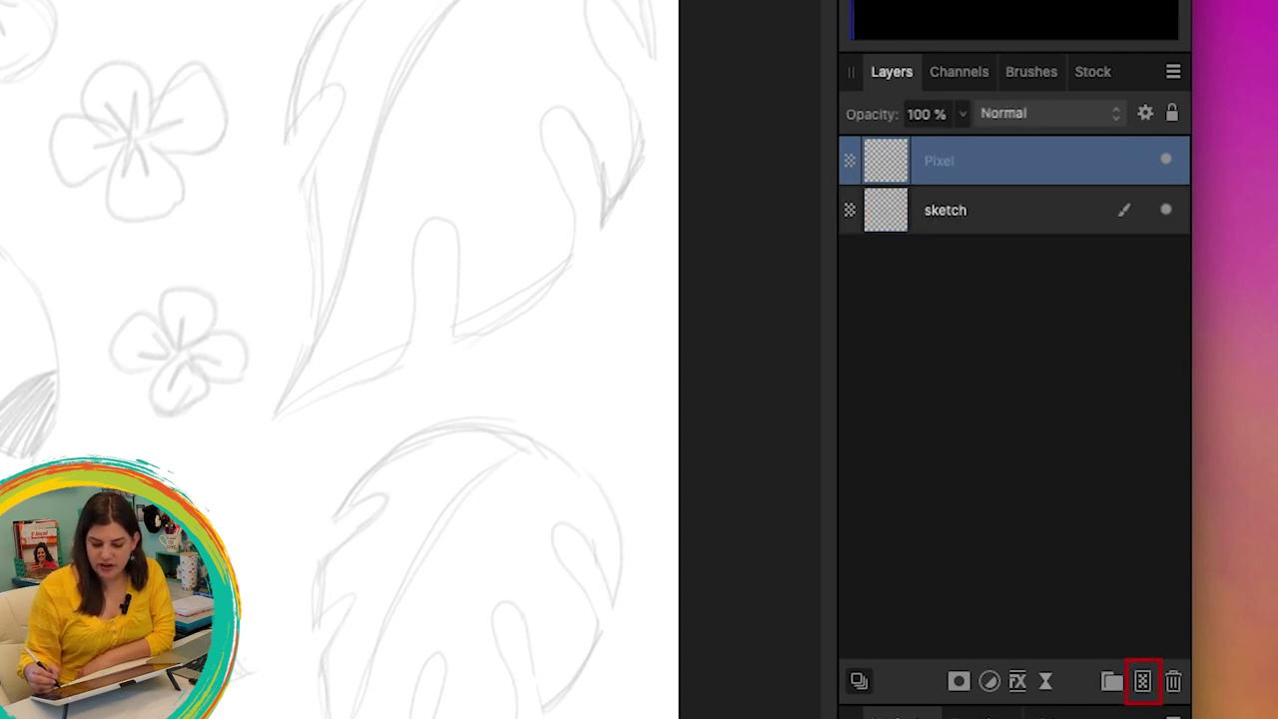
left_click_drag(1051, 162, 1041, 256)
double_click(942, 212)
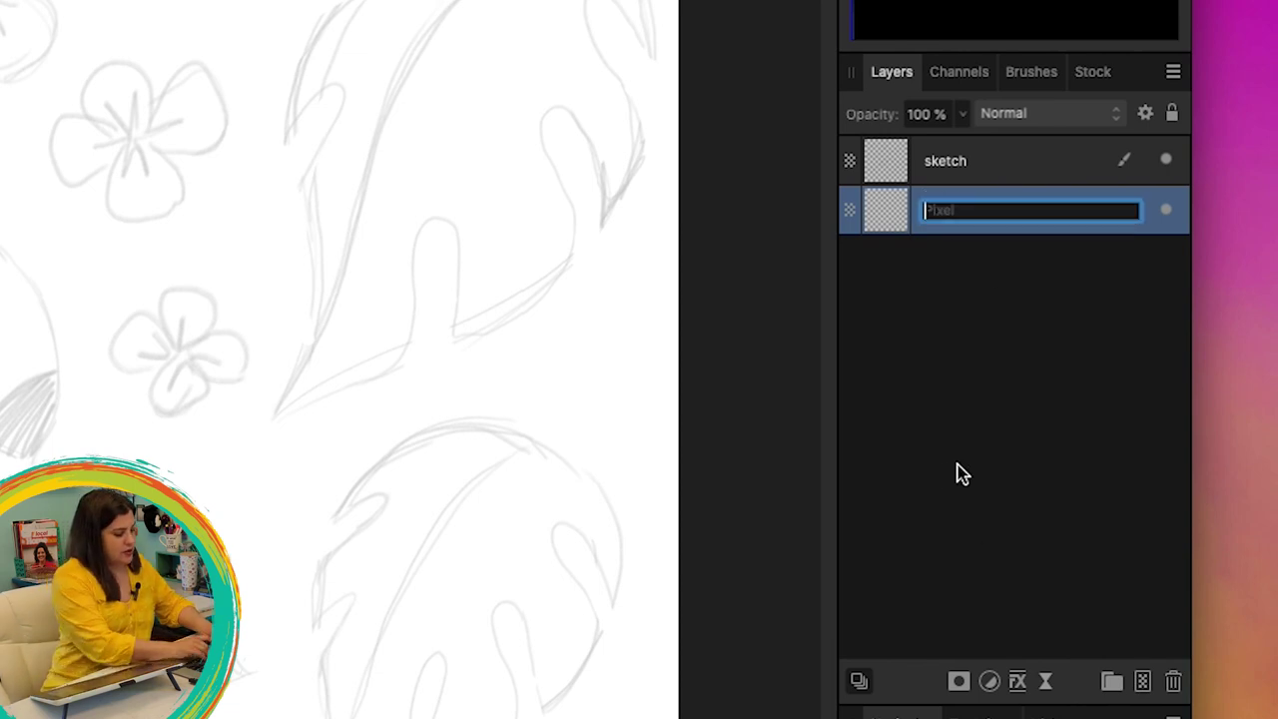
type("art")
key("Return")
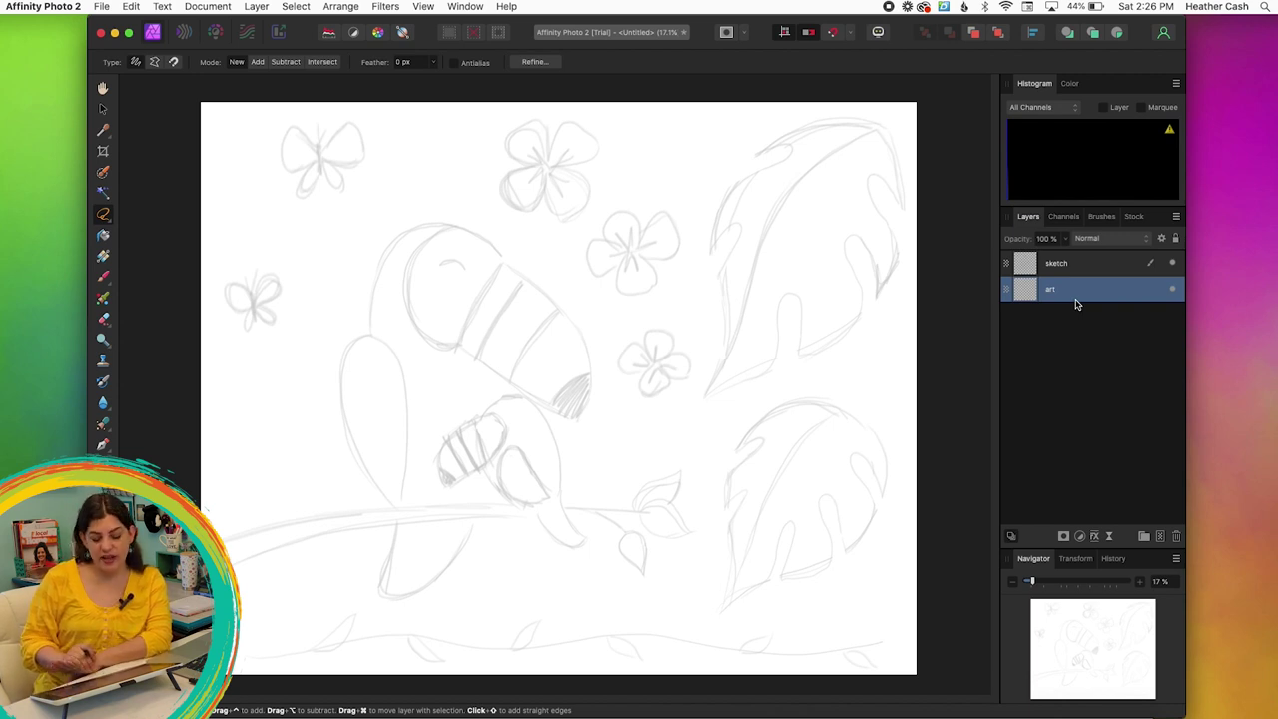
- Choose the rough-textured 72 px brush from the Gouaches brush category
left_click(1102, 217)
left_click(1088, 237)
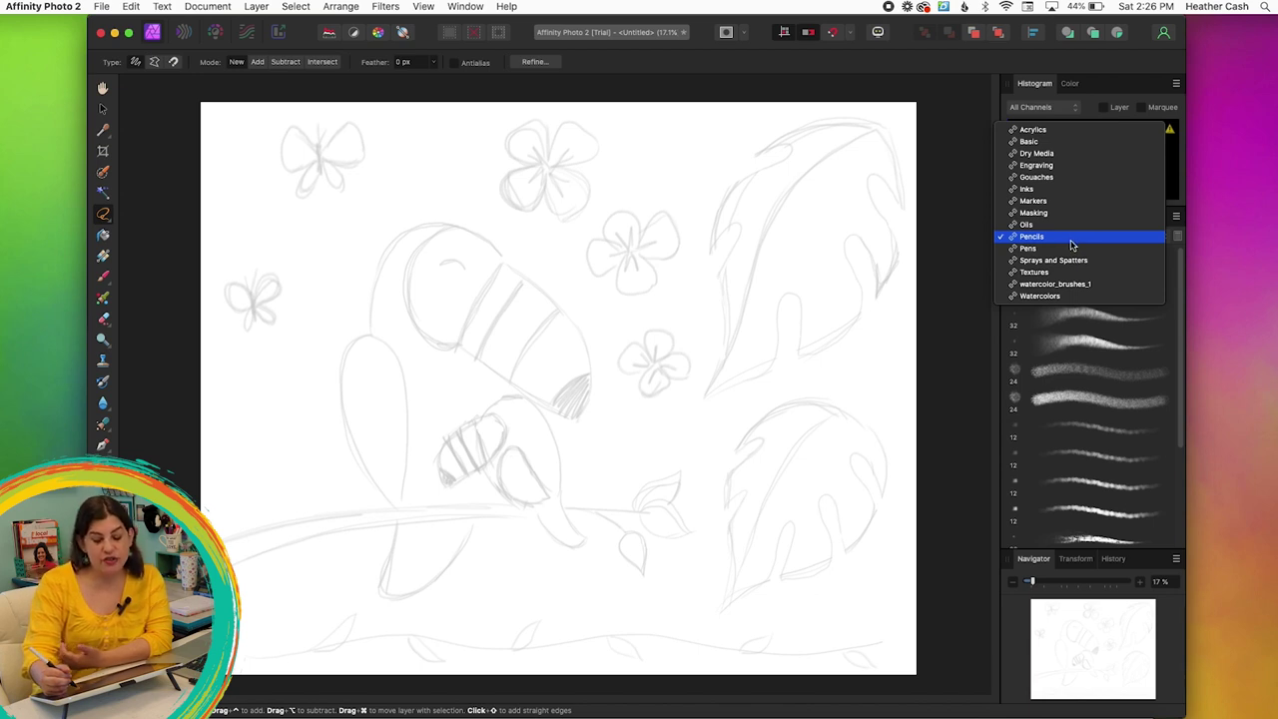
left_click(1065, 177)
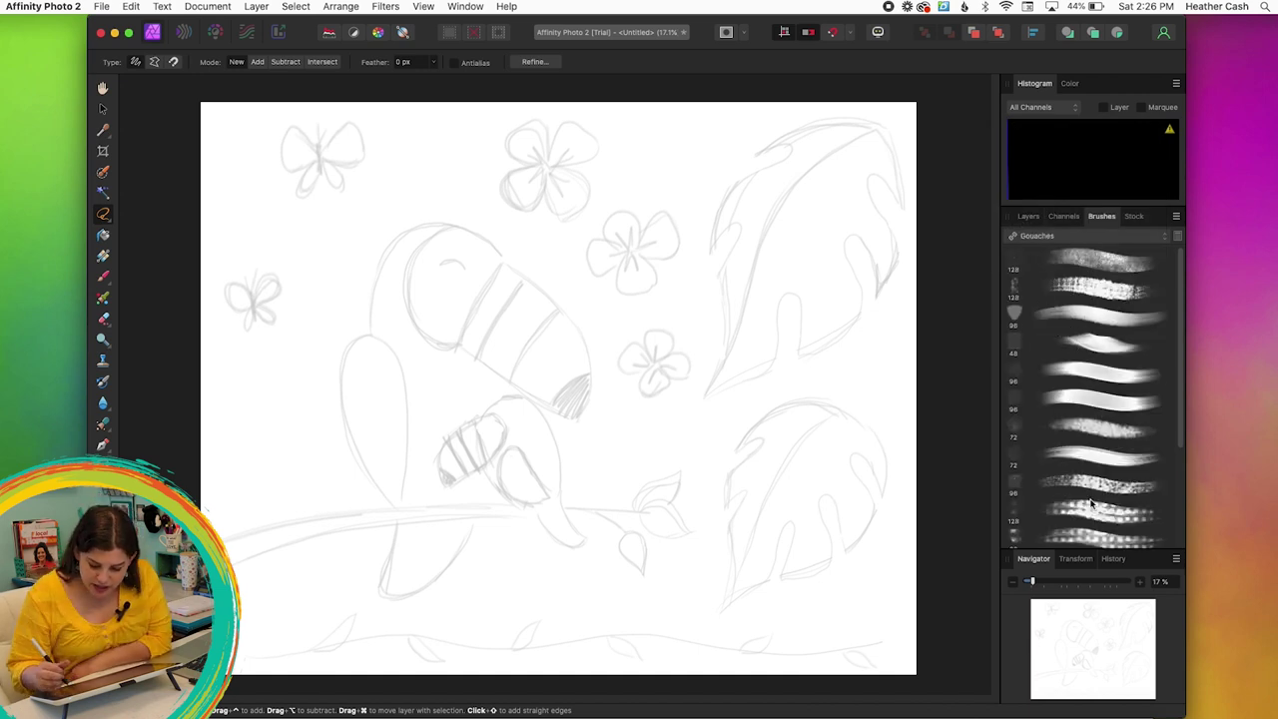
left_click_drag(1182, 388, 1180, 454)
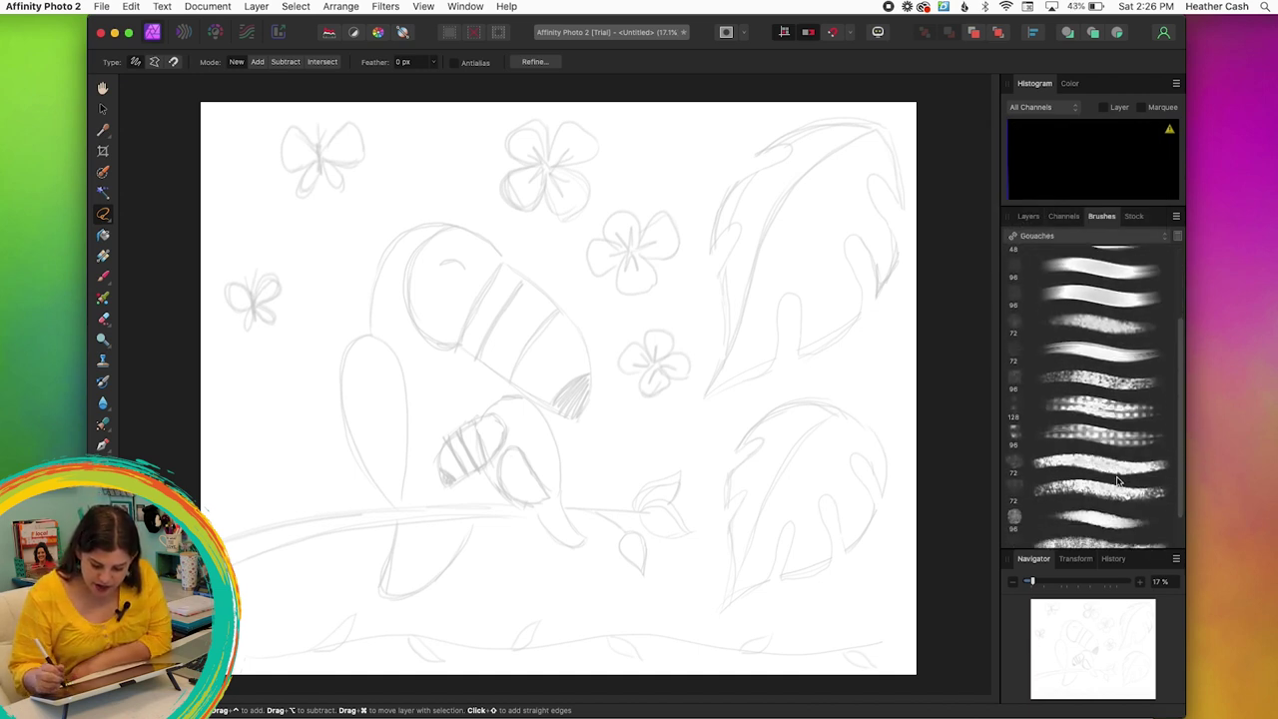
left_click(1093, 464)
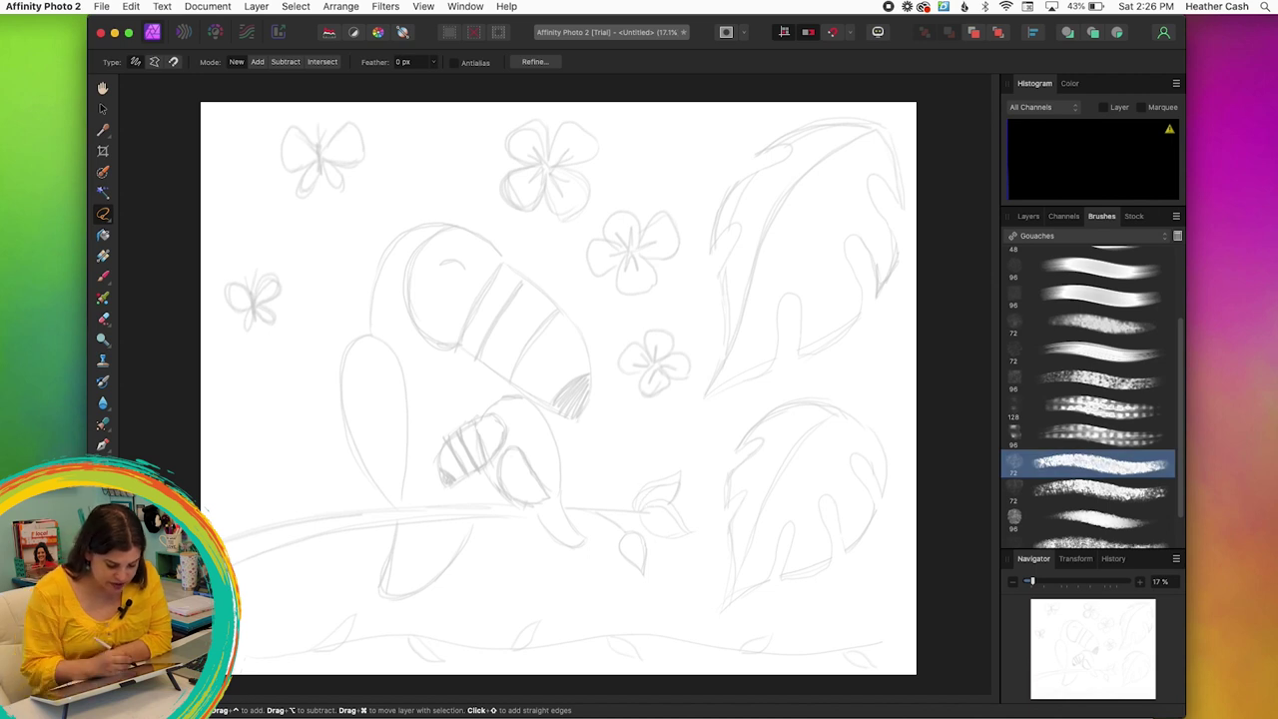
- Set the paint colour to a medium green and test the Paint Brush with scribbles over the lower leaf
left_click(102, 566)
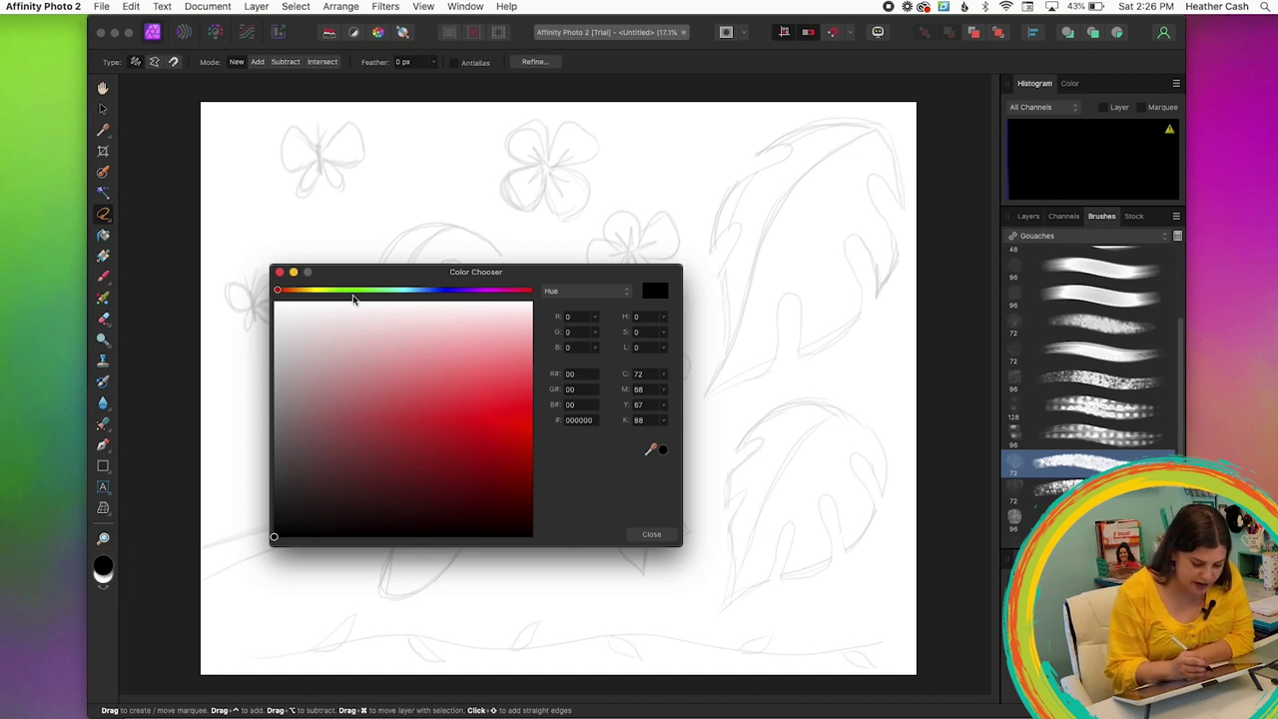
left_click(375, 291)
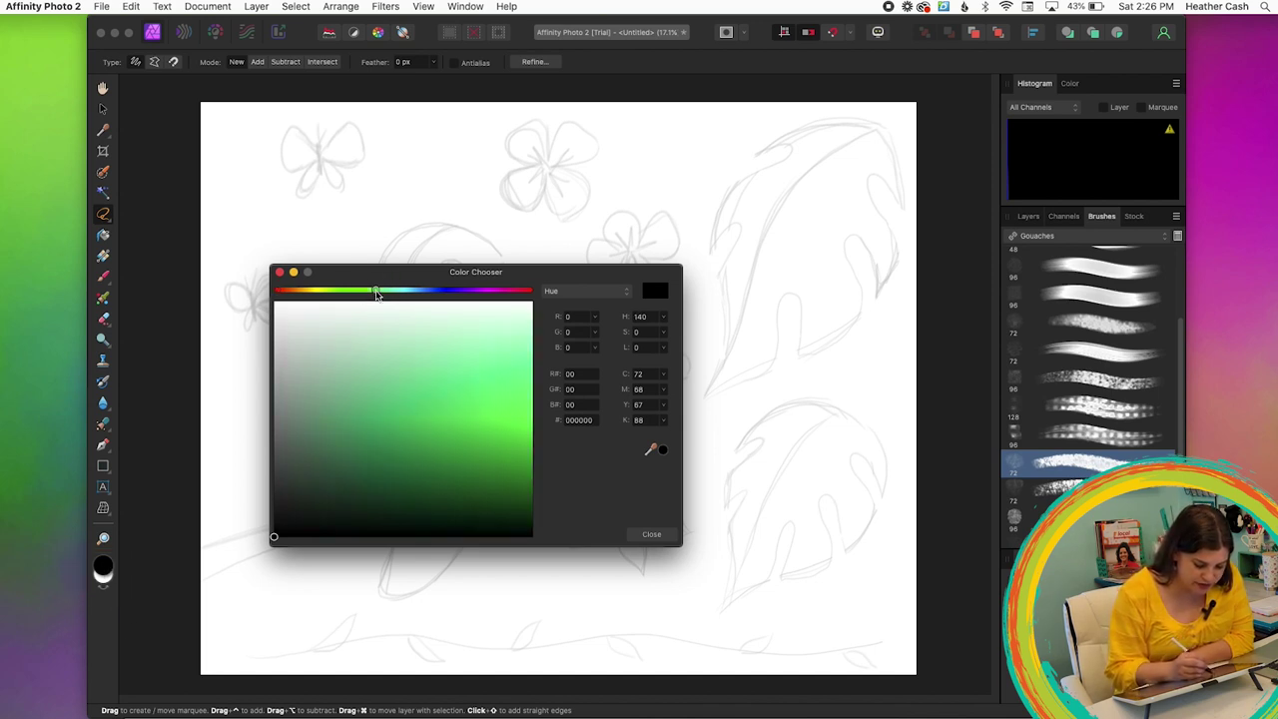
left_click_drag(480, 417, 500, 450)
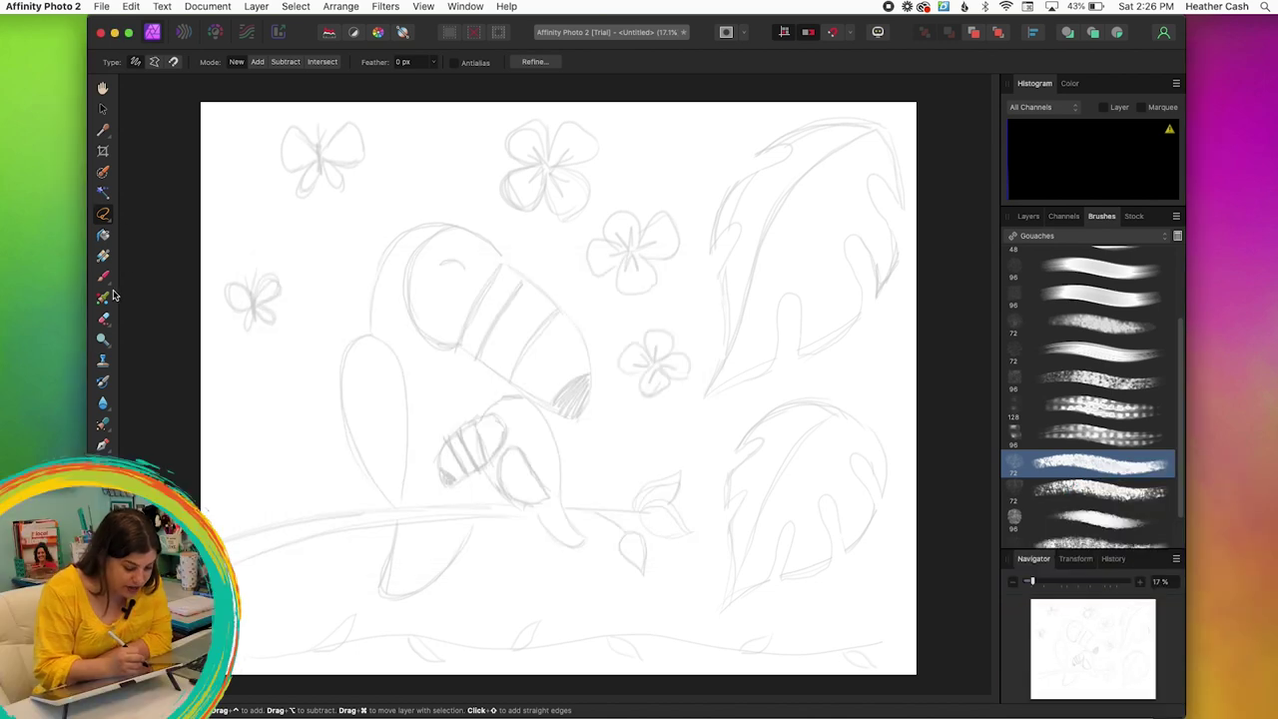
left_click(104, 277)
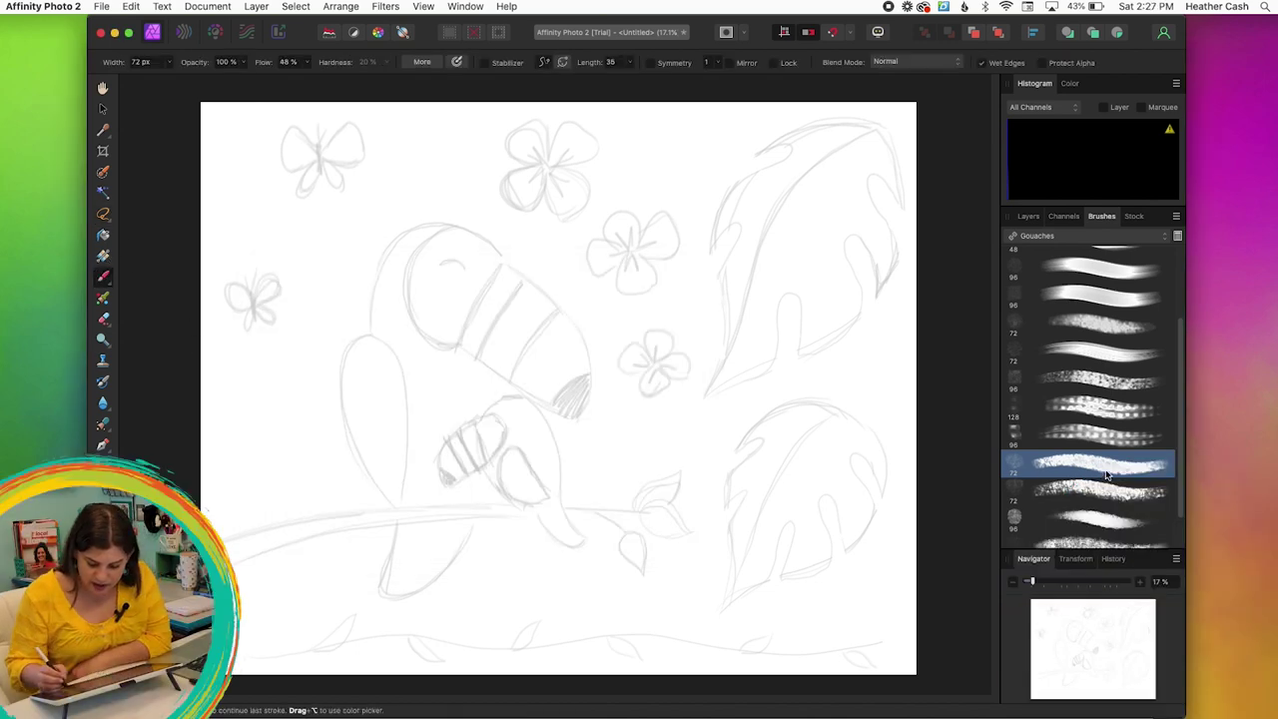
mouse_move(740, 467)
left_mouse_down()
mouse_move(710, 516)
mouse_move(776, 510)
mouse_move(821, 614)
left_mouse_up()
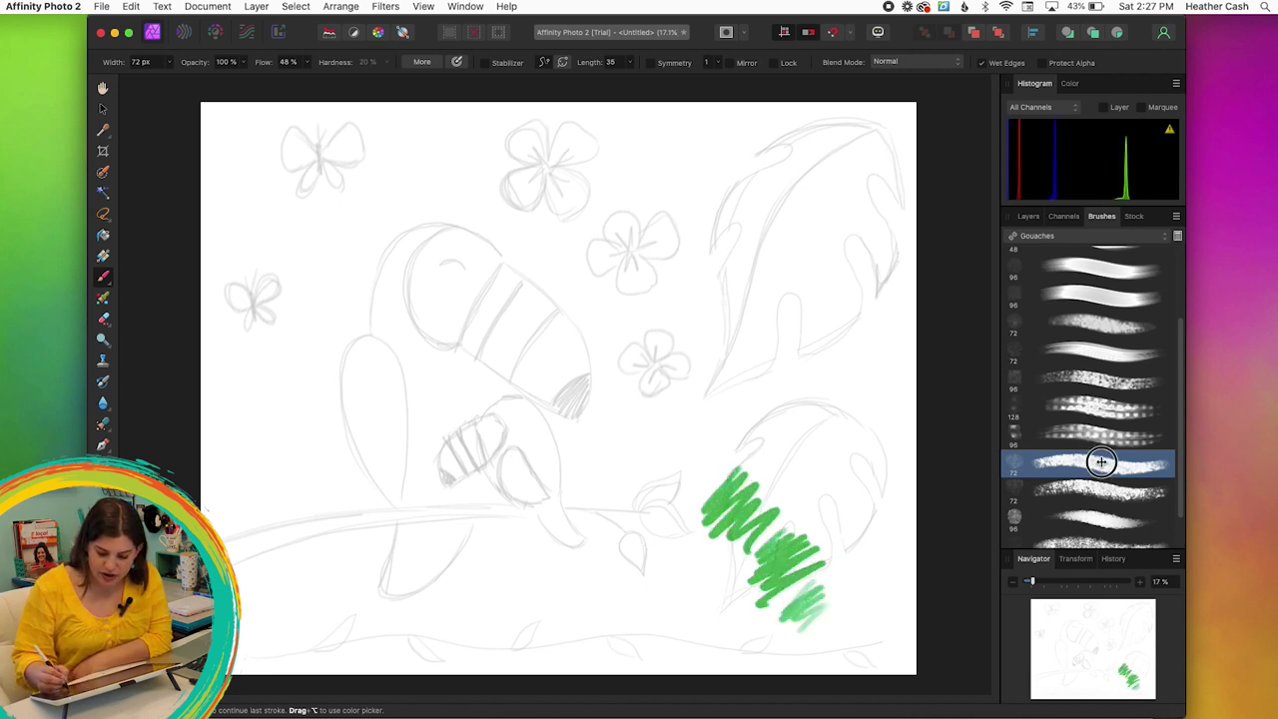
- Move the rough-textured 72 px brush up to second place in the Gouaches brush list
mouse_move(1102, 461)
left_mouse_down()
mouse_move(1099, 260)
mouse_move(1104, 284)
left_mouse_up()
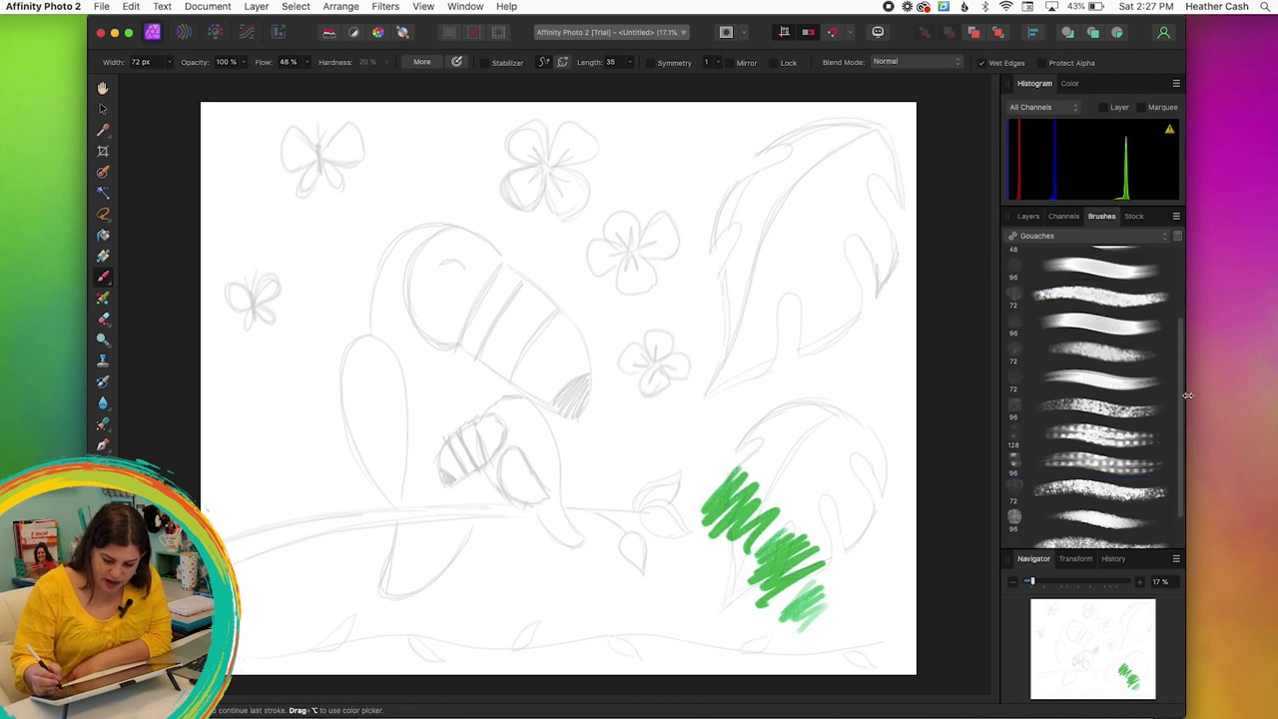
left_click_drag(1181, 408, 1184, 329)
left_click(1126, 399)
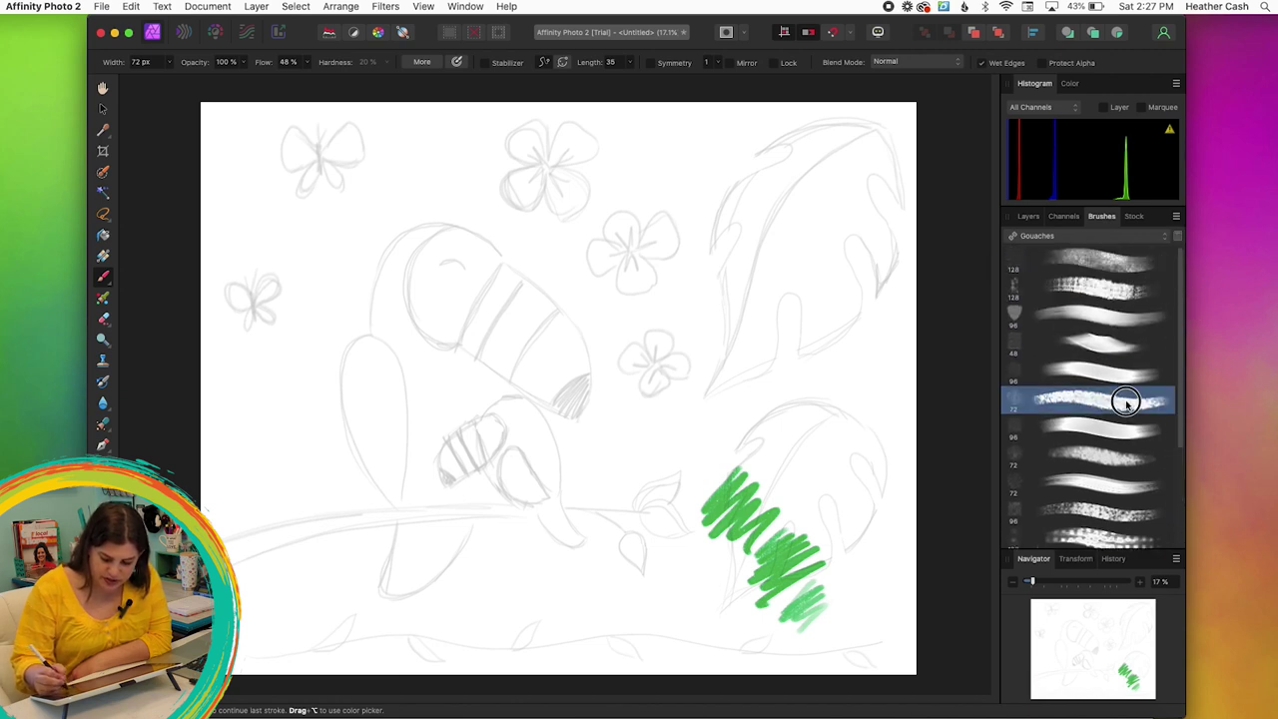
left_click_drag(1126, 400, 1116, 282)
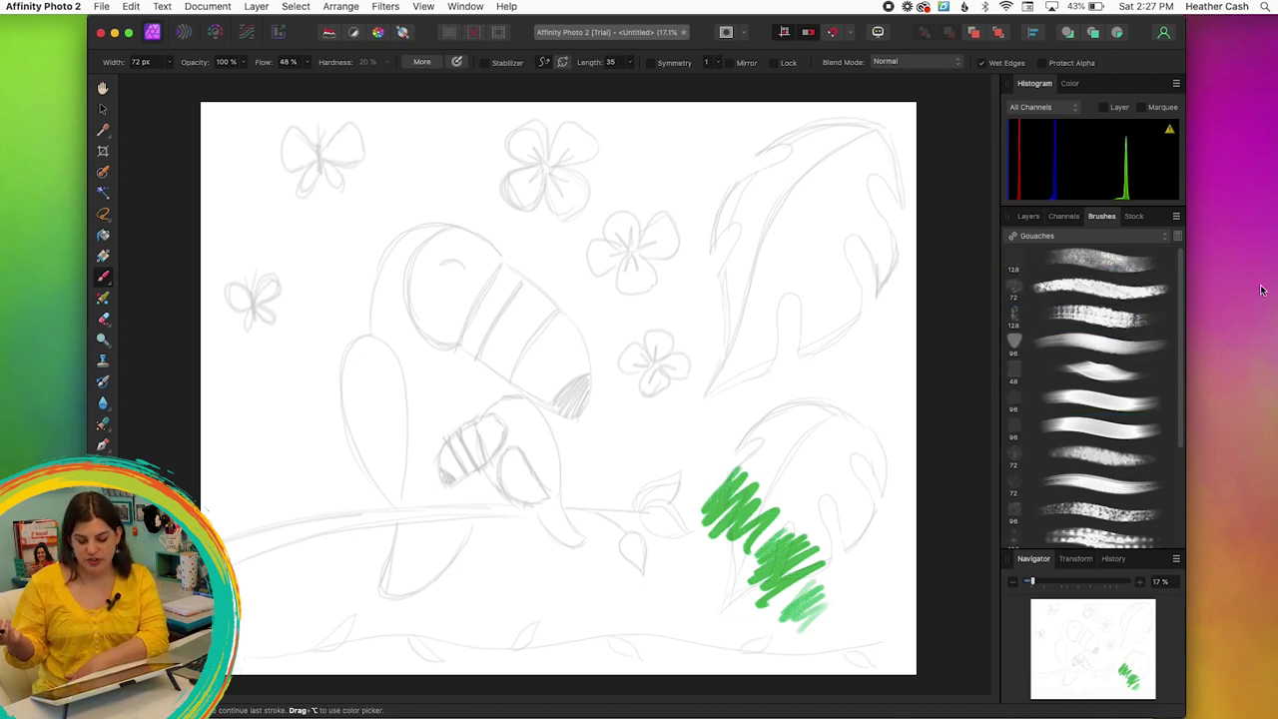
- Undo the green test scribble, then outline and fill the large upper leaf in green on the art layer
key("super+z")
left_click(1028, 216)
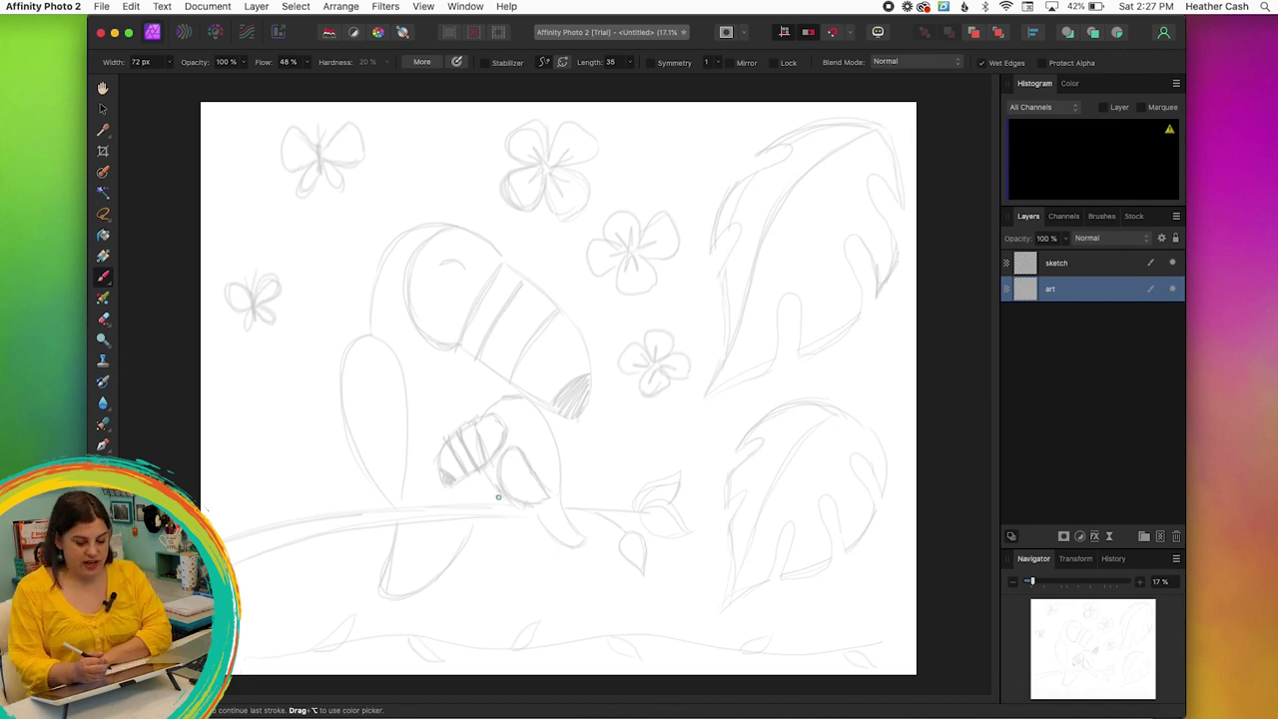
mouse_move(877, 127)
left_mouse_down()
mouse_move(719, 234)
mouse_move(705, 396)
mouse_move(792, 351)
mouse_move(767, 323)
mouse_move(783, 302)
mouse_move(794, 361)
mouse_move(850, 297)
mouse_move(854, 236)
mouse_move(875, 298)
mouse_move(867, 171)
mouse_move(899, 212)
left_mouse_up()
mouse_move(873, 123)
left_mouse_down()
mouse_move(905, 163)
mouse_move(903, 216)
left_mouse_up()
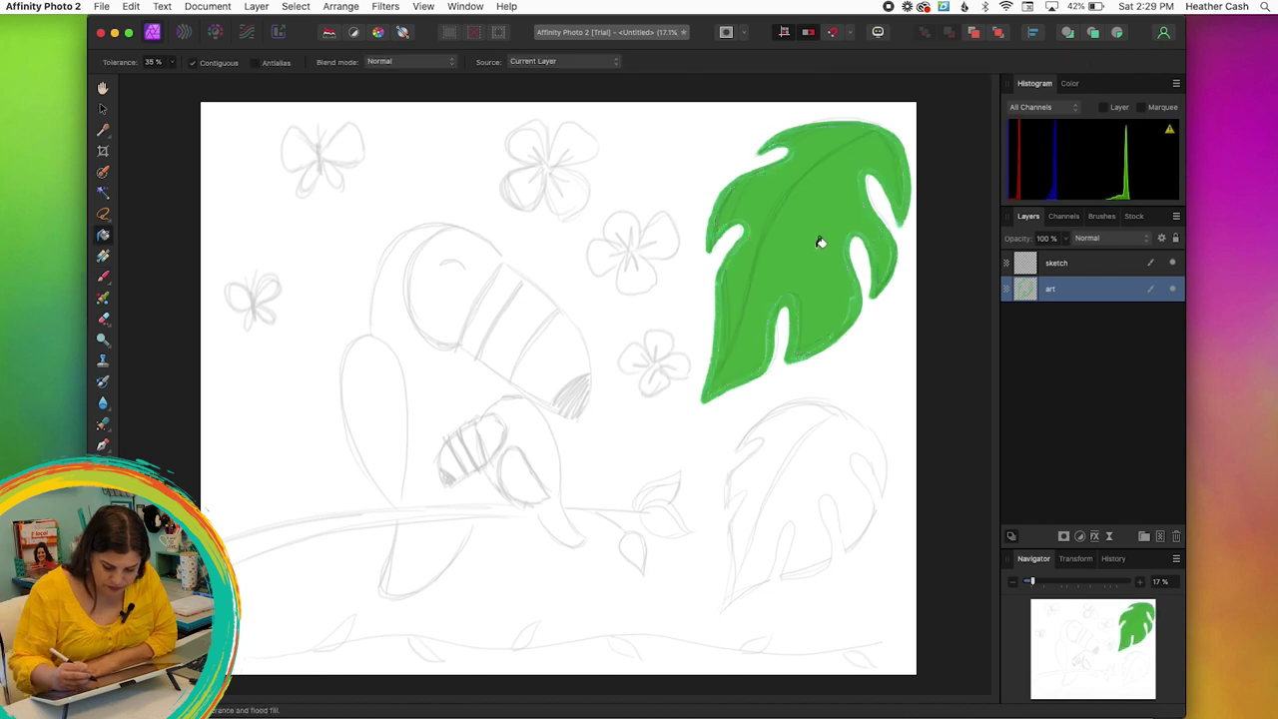
- Outline the lower leaf in green with the brush and flood-fill its interior sections with the same green
mouse_move(836, 411)
left_mouse_down()
mouse_move(730, 582)
mouse_move(736, 596)
mouse_move(779, 578)
mouse_move(824, 496)
mouse_move(829, 554)
mouse_move(782, 574)
mouse_move(844, 554)
mouse_move(871, 504)
mouse_move(855, 457)
mouse_move(884, 491)
left_mouse_up()
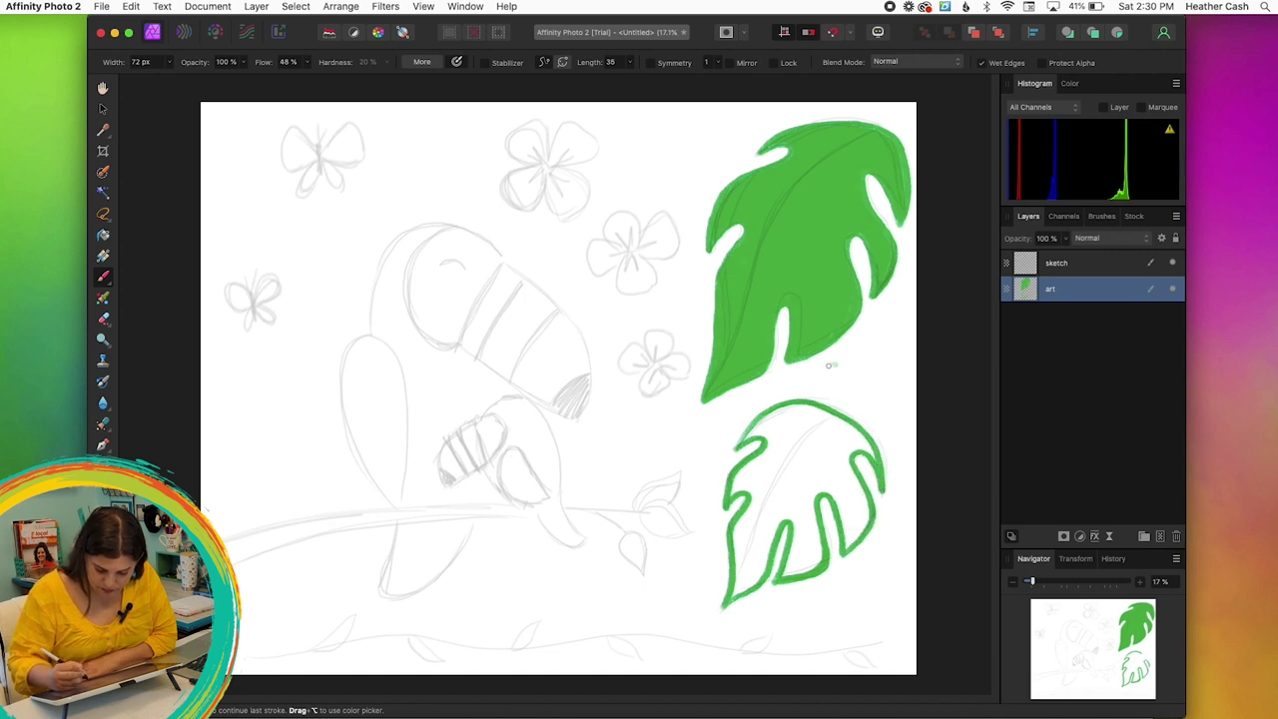
left_click_drag(742, 436, 789, 405)
key("g")
left_click(803, 499)
left_click(840, 517)
left_click(853, 522)
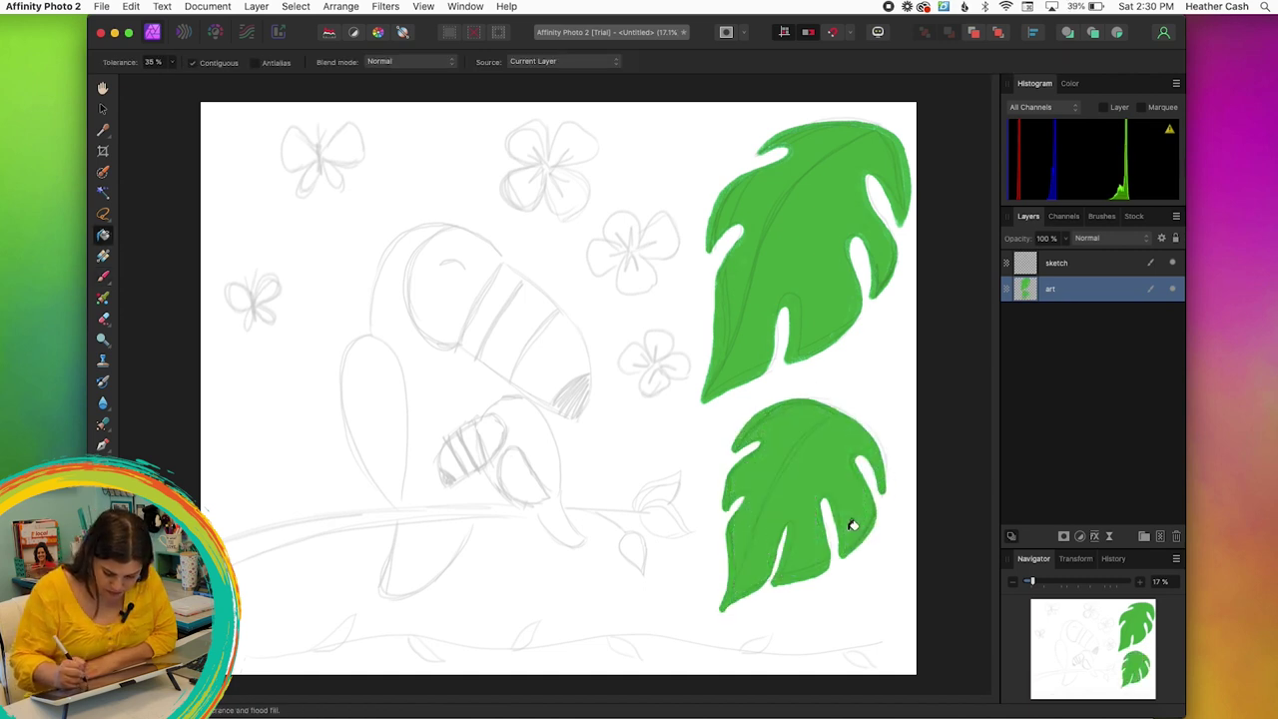
left_click(834, 320)
- Outline the large toucan's head, back, belly and tail in dark gray and flood-fill the body with that colour
key("b")
mouse_move(368, 322)
left_mouse_down()
mouse_move(356, 450)
mouse_move(395, 507)
left_mouse_up()
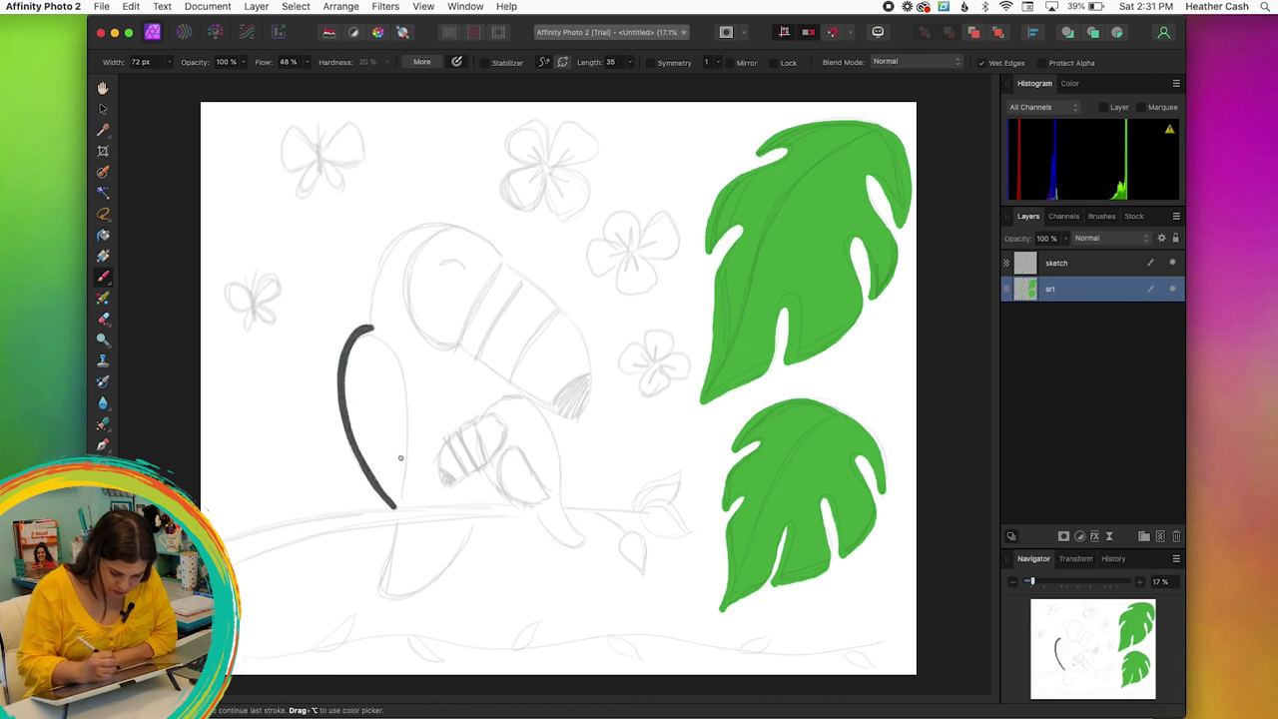
mouse_move(369, 322)
left_mouse_down()
mouse_move(462, 228)
mouse_move(411, 305)
mouse_move(512, 395)
left_mouse_up()
mouse_move(481, 518)
left_mouse_down()
mouse_move(403, 594)
mouse_move(396, 505)
left_mouse_up()
mouse_move(480, 519)
left_mouse_down()
mouse_move(482, 470)
mouse_move(442, 491)
mouse_move(469, 418)
mouse_move(506, 392)
left_mouse_up()
key("g")
left_click(483, 504)
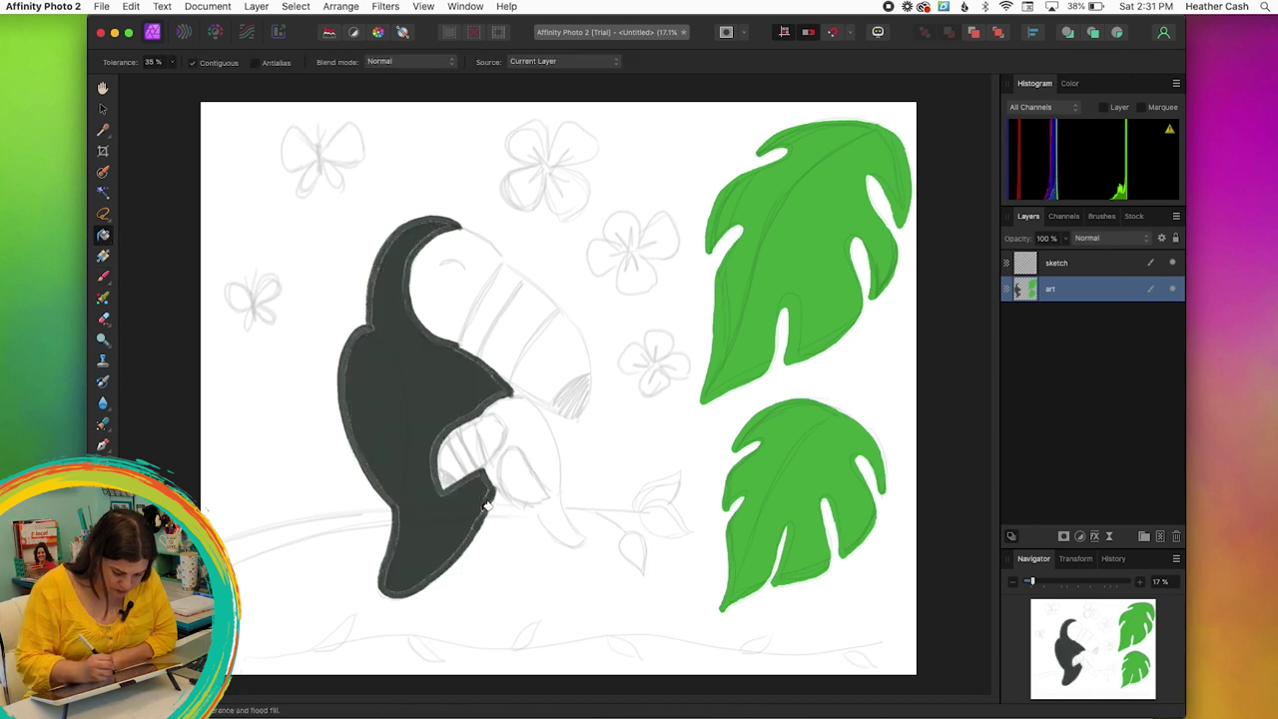
left_click(488, 506)
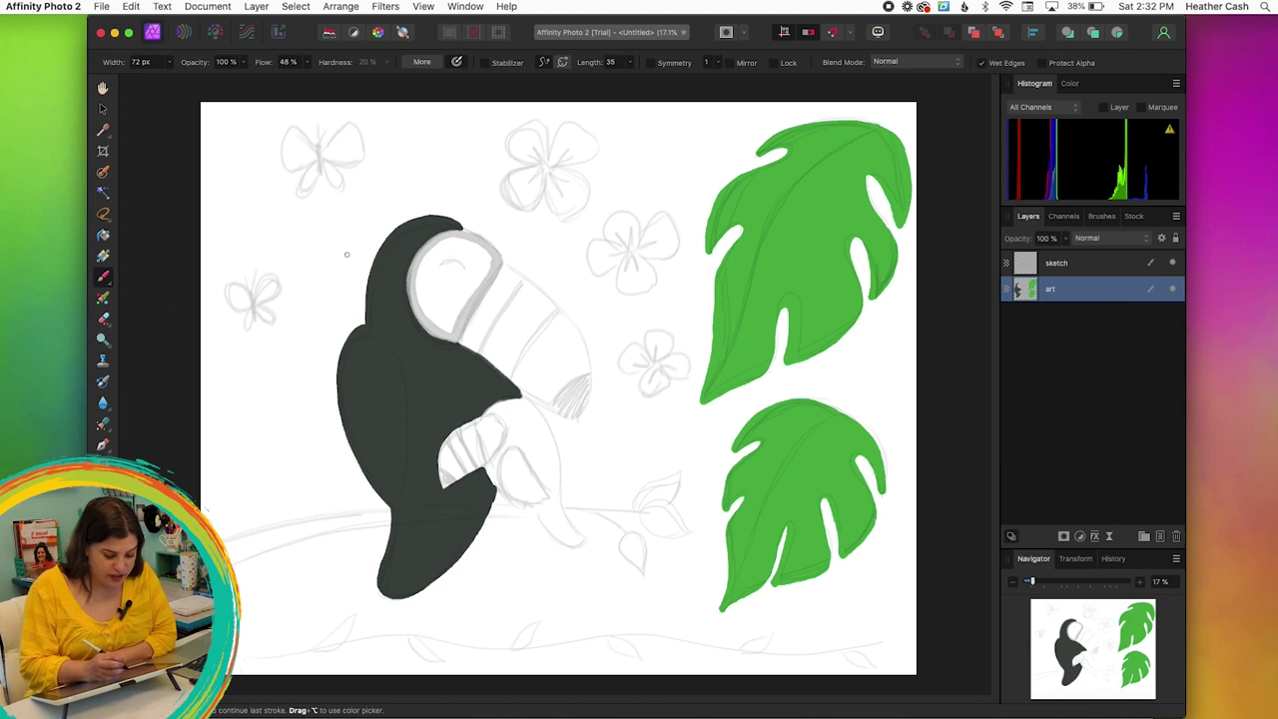
- Flood-fill the large toucan's face patch with light gray and inspect the fill tolerance setting
key("g")
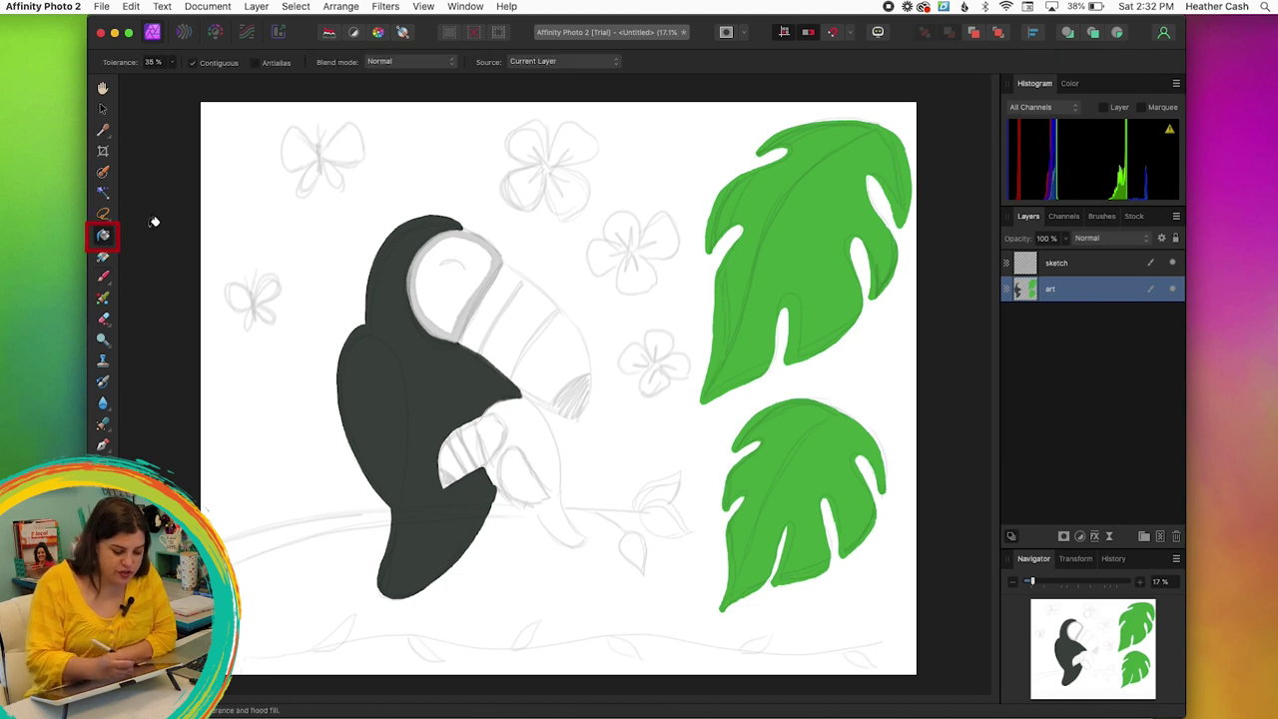
left_click(449, 292)
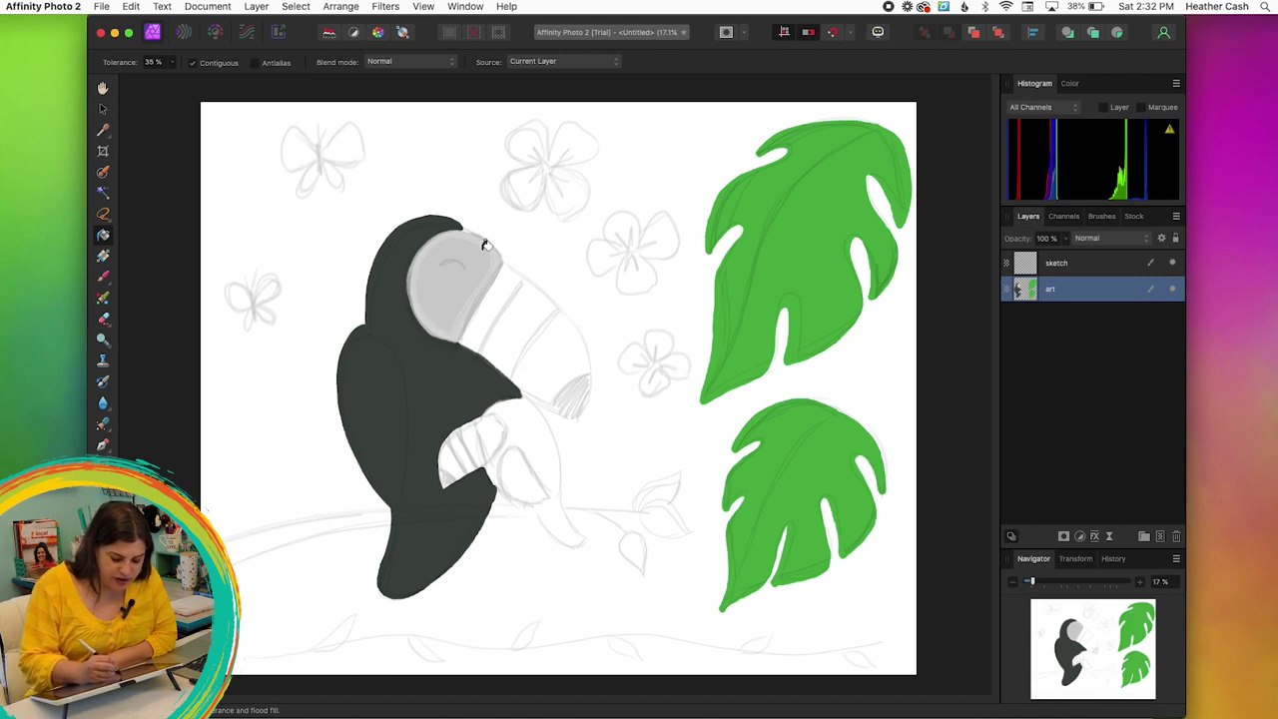
left_click(174, 63)
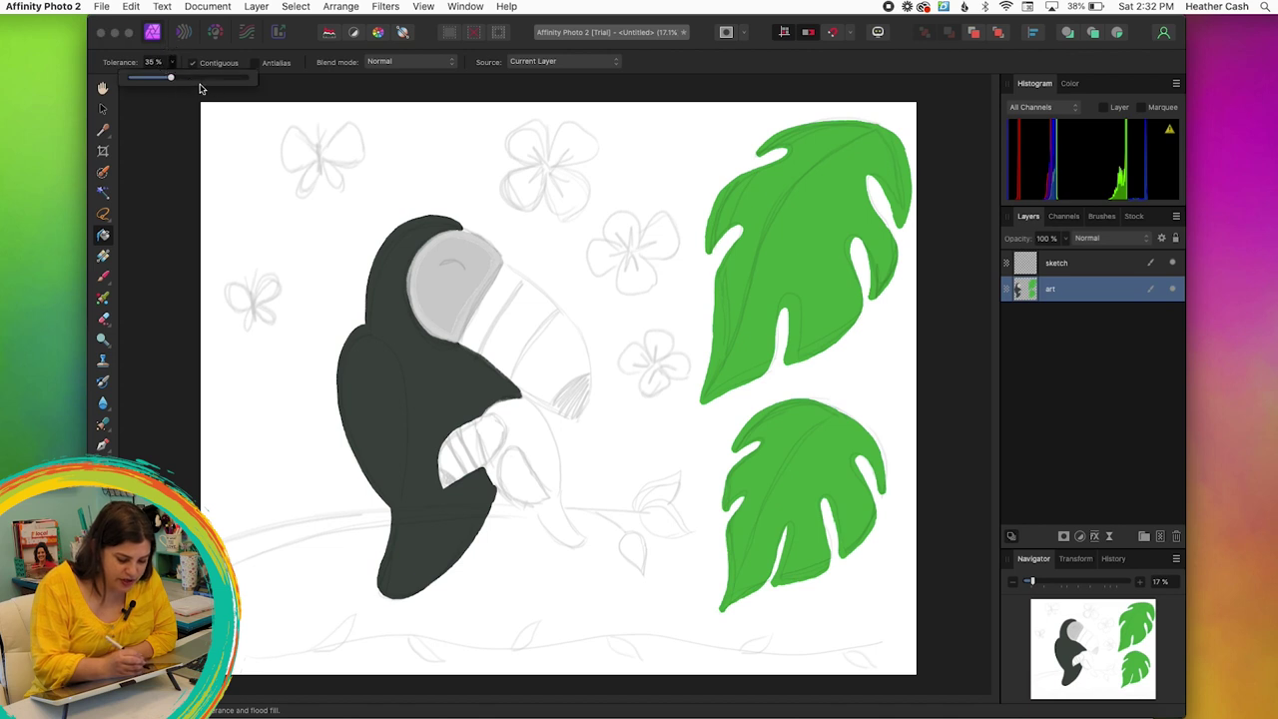
left_click(496, 272)
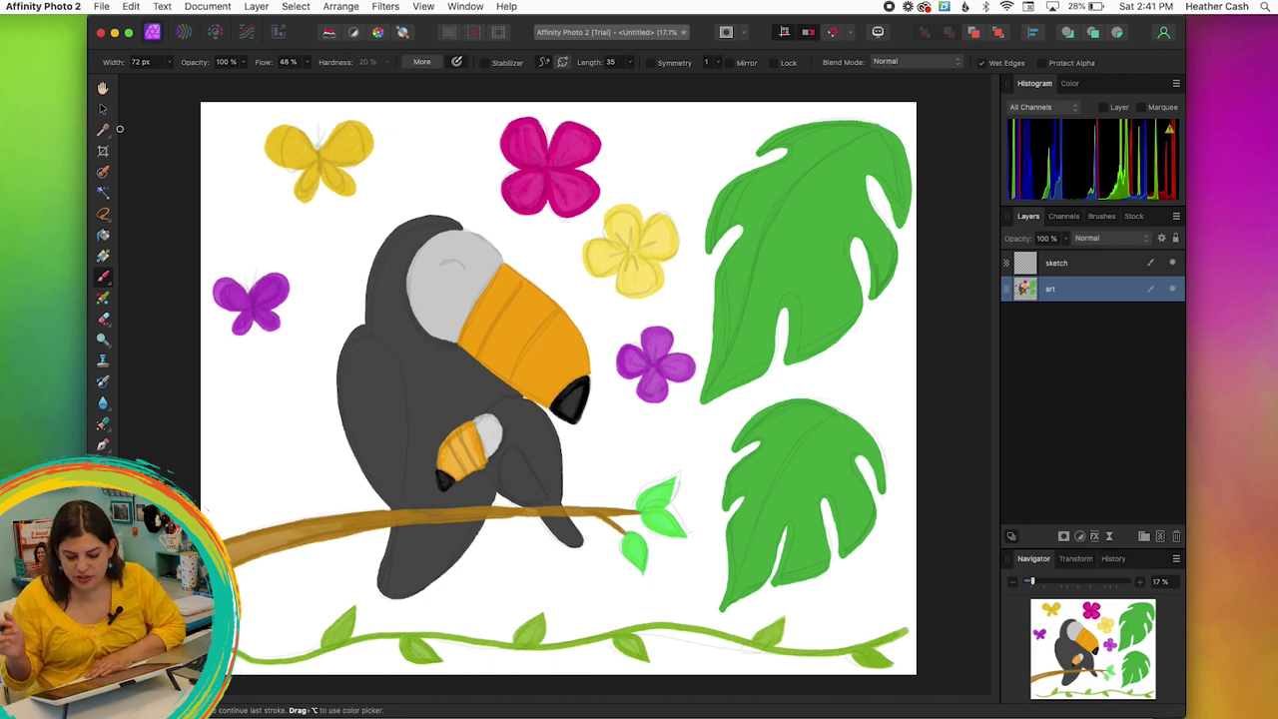
- Add a pixel layer, clip it inside the art layer and try a brush stroke across the large toucan's back
left_click(1162, 538)
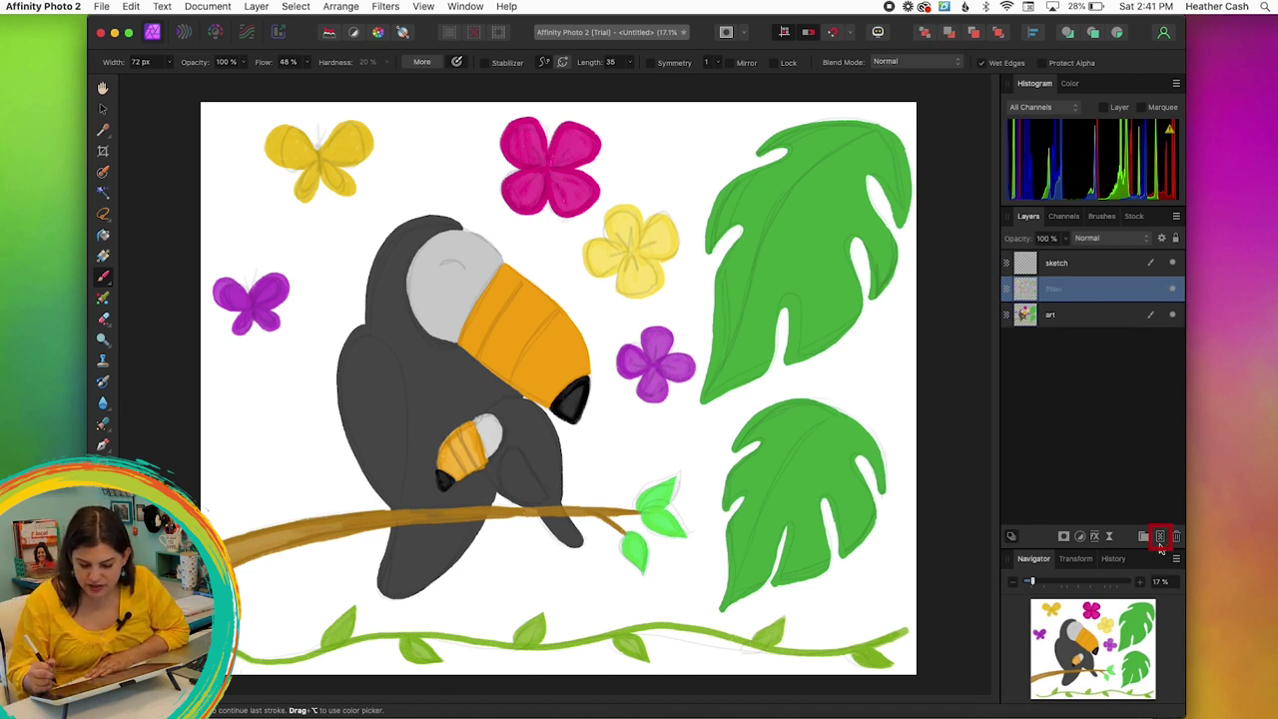
left_click(1074, 290)
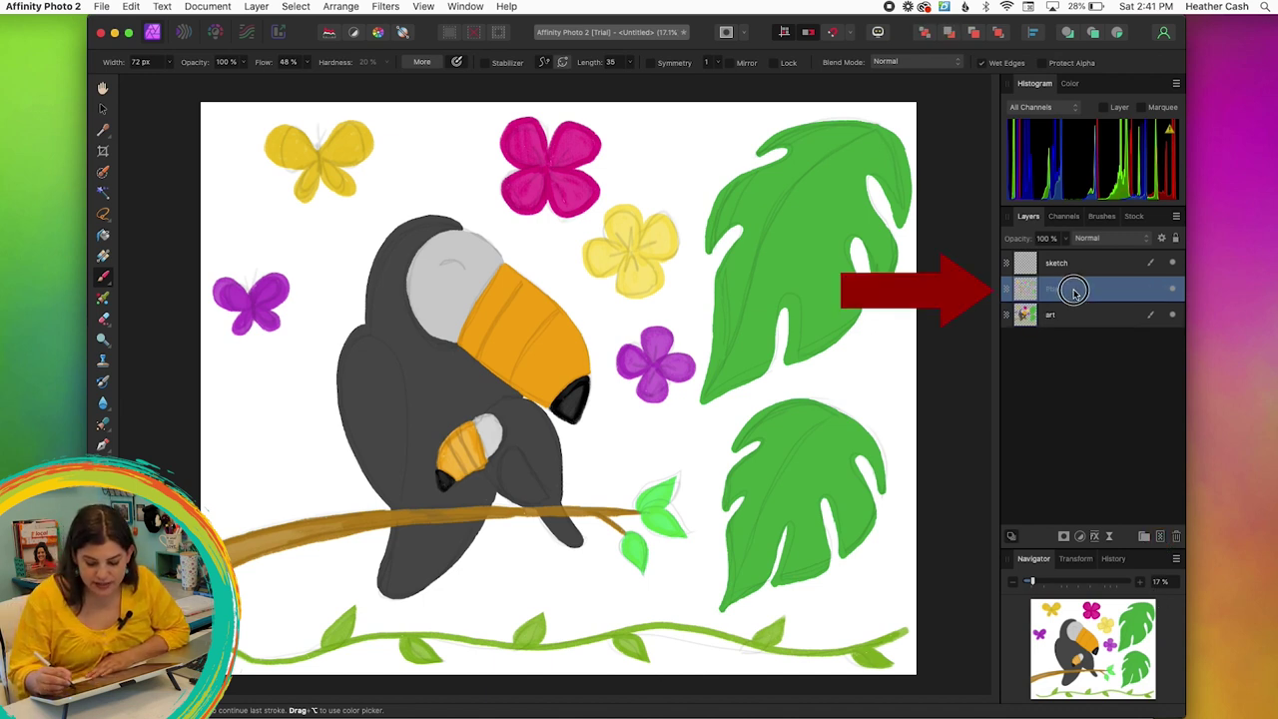
mouse_move(1073, 290)
left_mouse_down()
mouse_move(1089, 291)
mouse_move(1090, 316)
left_mouse_up()
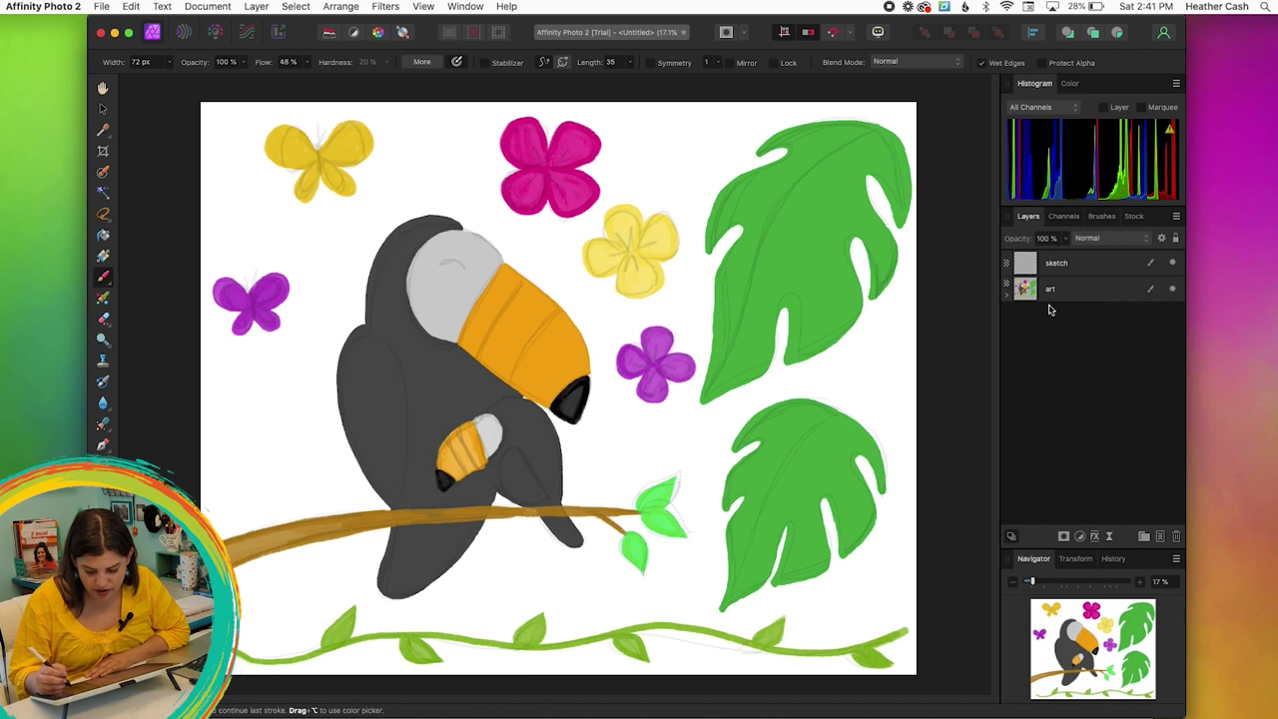
left_click(1008, 297)
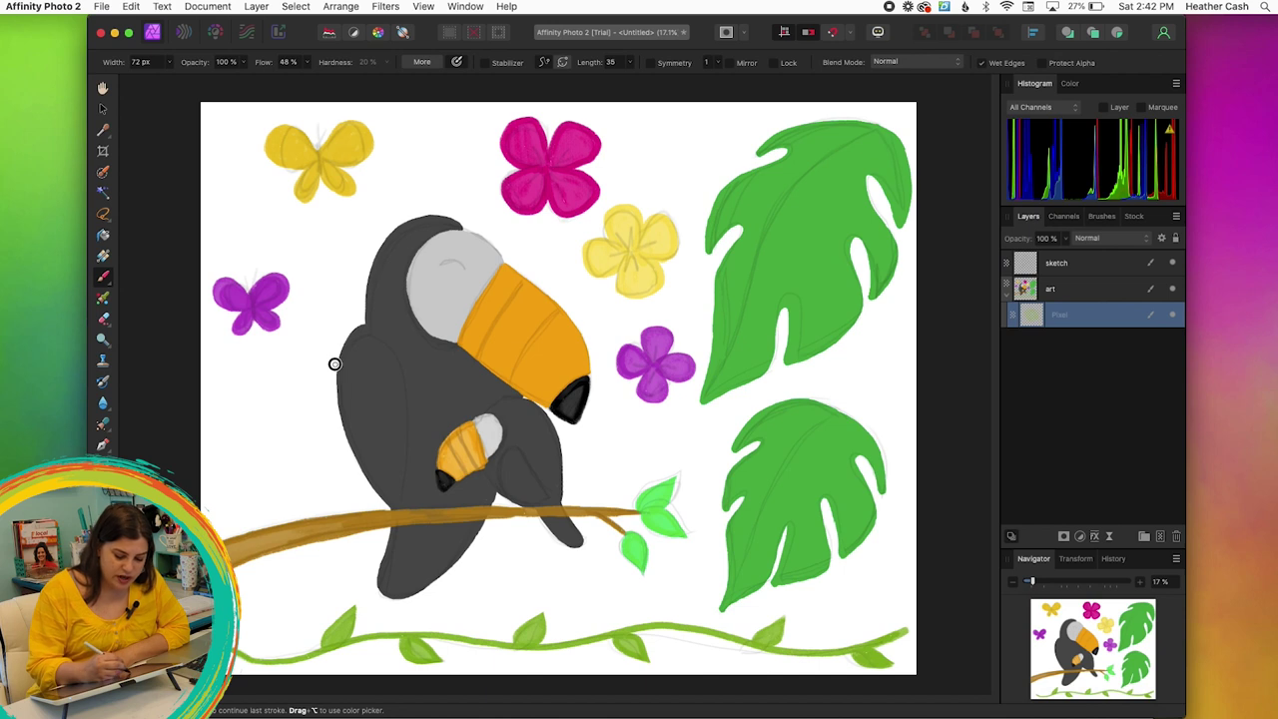
mouse_move(340, 336)
left_mouse_down()
mouse_move(357, 318)
mouse_move(369, 335)
left_mouse_up()
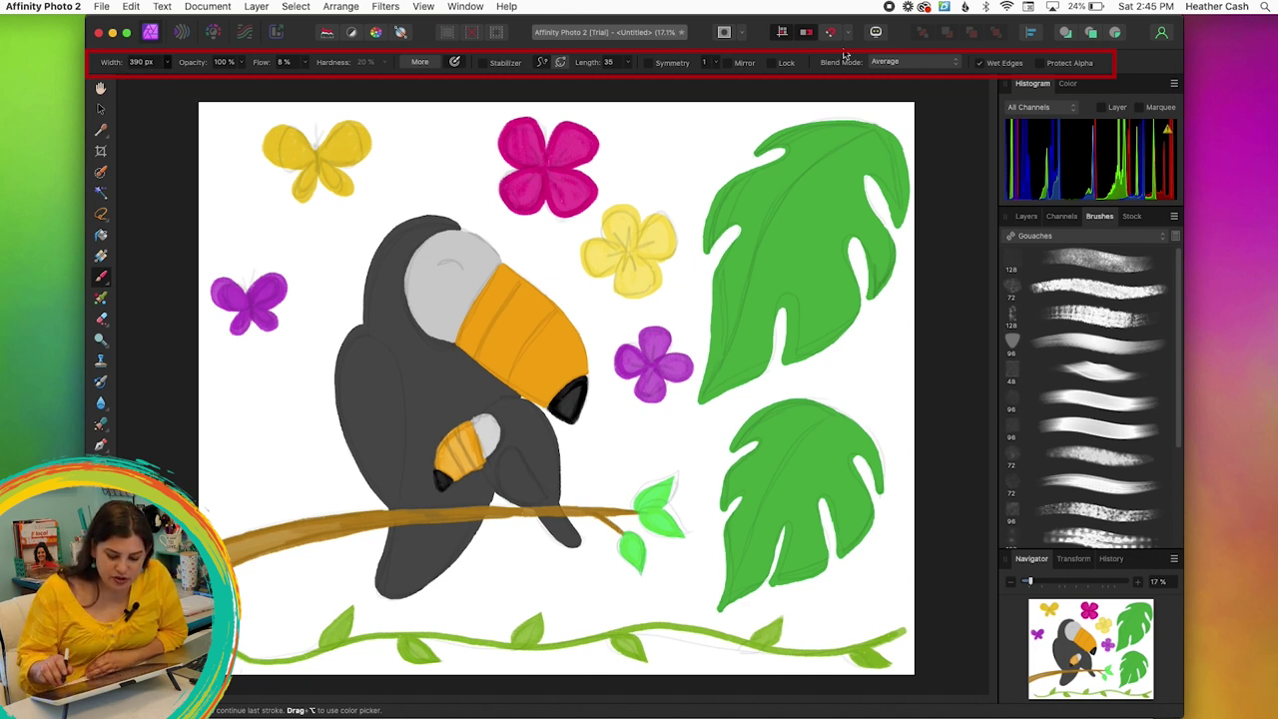
- Set the brush opacity to 53% and try it, followed by a wider second gouache brush, on the large toucan's back
left_click(167, 62)
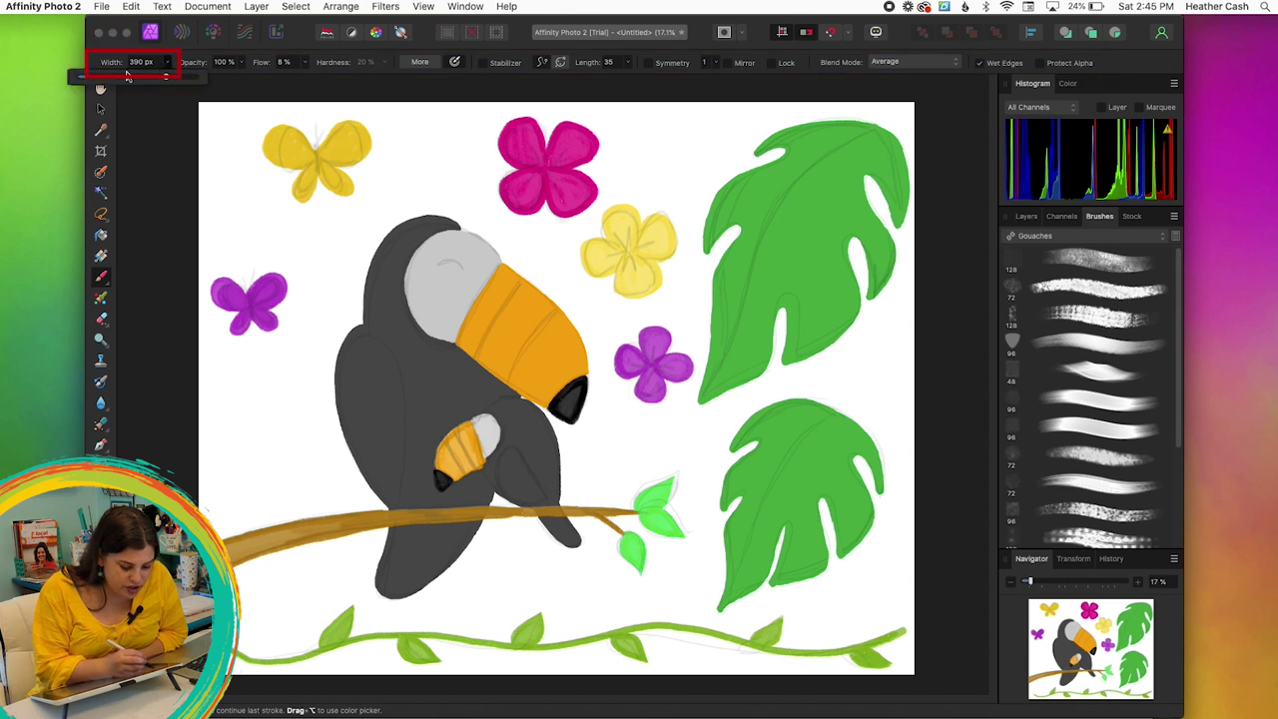
left_click(241, 61)
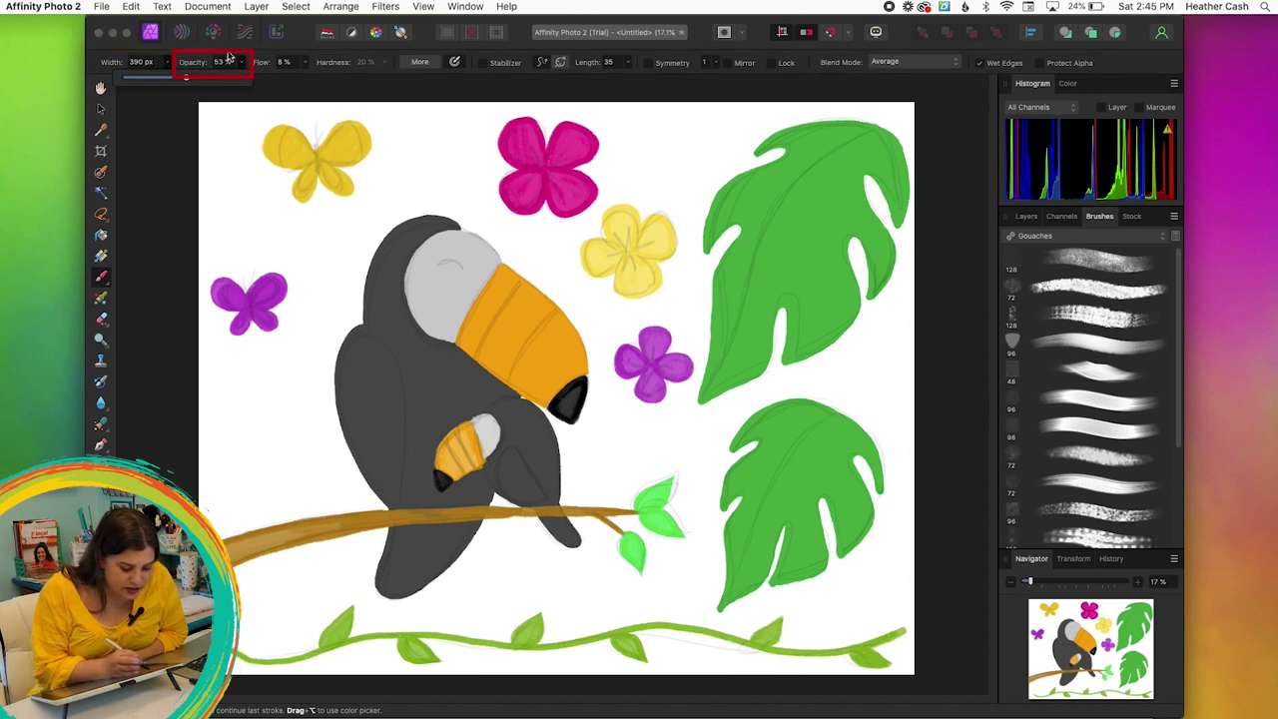
mouse_move(354, 327)
left_mouse_down()
mouse_move(346, 417)
mouse_move(337, 339)
mouse_move(377, 503)
mouse_move(339, 349)
mouse_move(349, 390)
mouse_move(356, 373)
mouse_move(342, 438)
mouse_move(358, 474)
mouse_move(379, 428)
mouse_move(362, 381)
mouse_move(373, 466)
mouse_move(364, 302)
left_mouse_up()
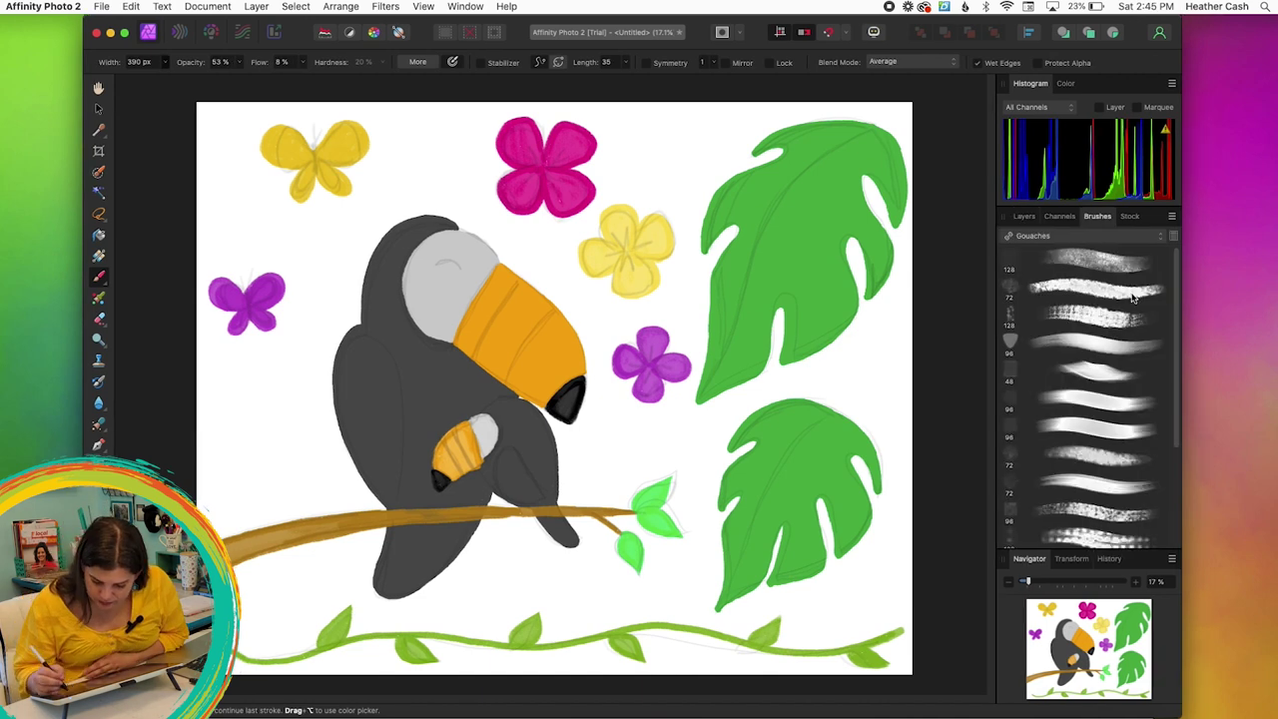
left_click(1133, 297)
left_click(165, 62)
left_click_drag(164, 79, 208, 80)
mouse_move(350, 356)
left_mouse_down()
mouse_move(345, 426)
mouse_move(360, 379)
left_mouse_up()
- Shade the large toucan's wing and the back of its head in black with the textured gouache brush at 410 px
left_click(1104, 321)
left_click(165, 62)
left_click_drag(177, 80, 190, 80)
right_click(375, 443)
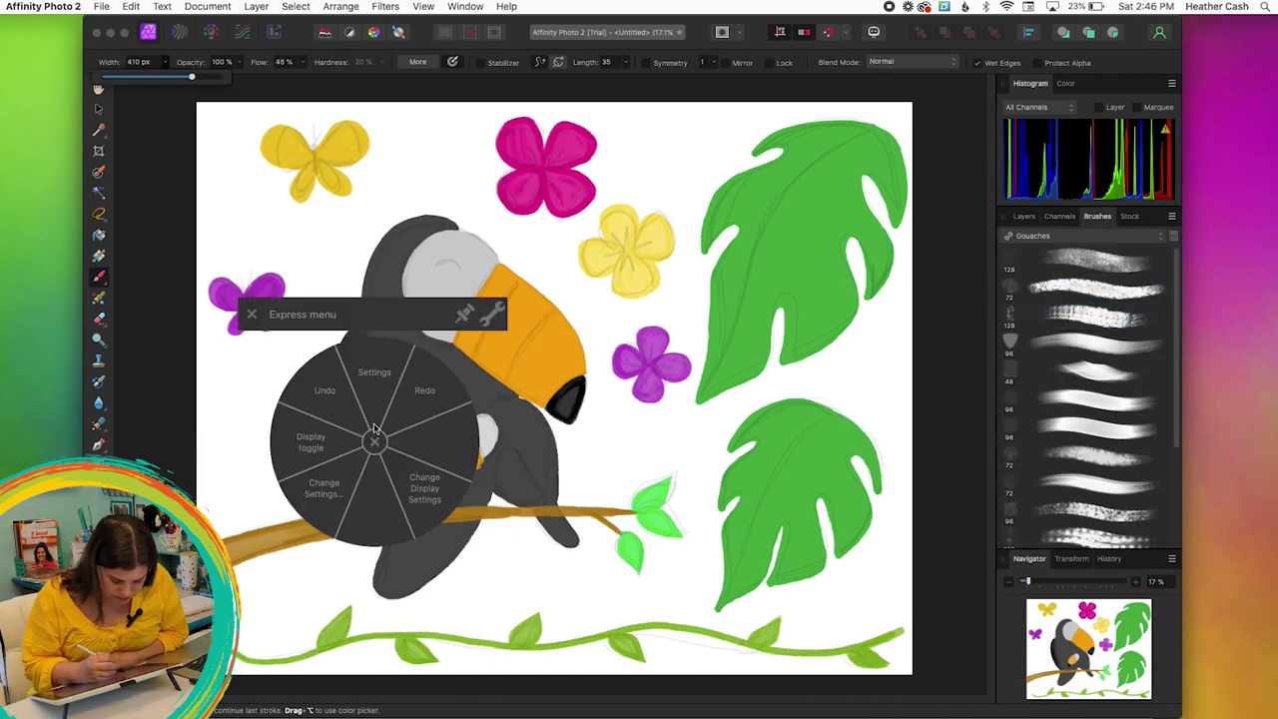
left_click(374, 443)
left_click(131, 6)
left_click(414, 407)
left_click_drag(348, 454, 362, 354)
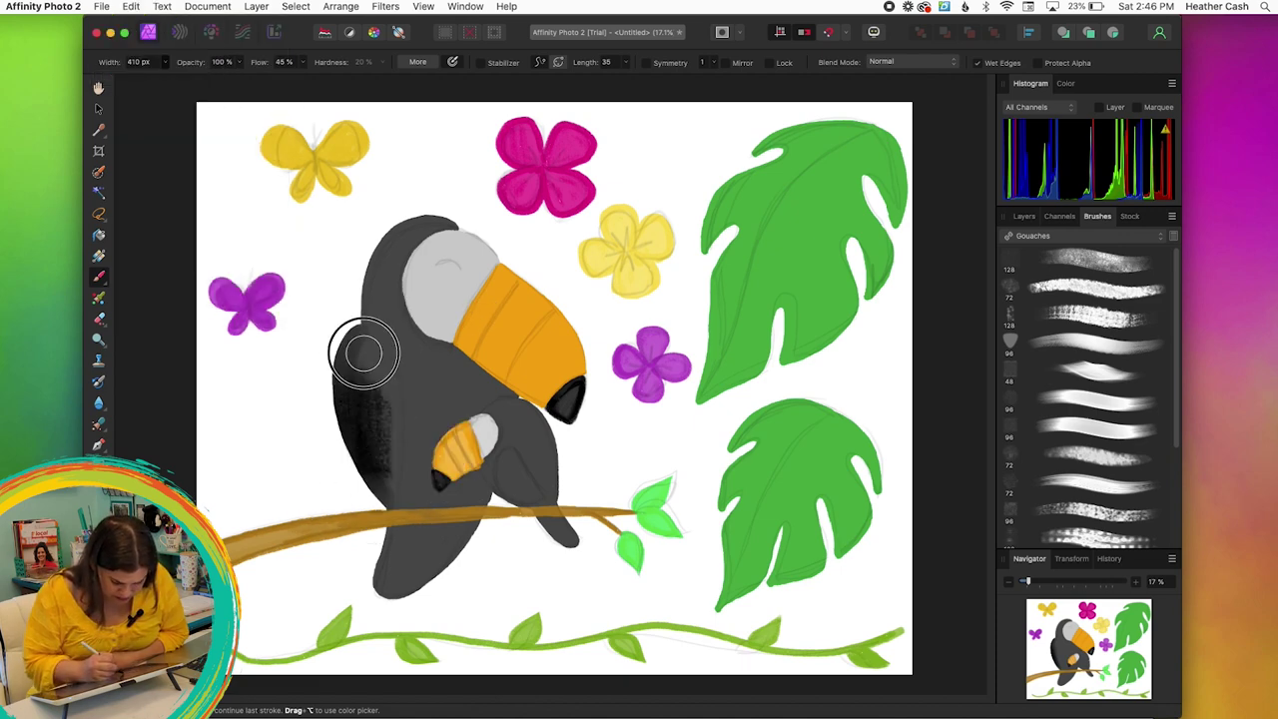
left_click_drag(359, 305, 418, 216)
- Lower the brush opacity to 28% and blend black shading down the large toucan's wing and tail
left_click(239, 62)
left_click_drag(237, 79, 154, 79)
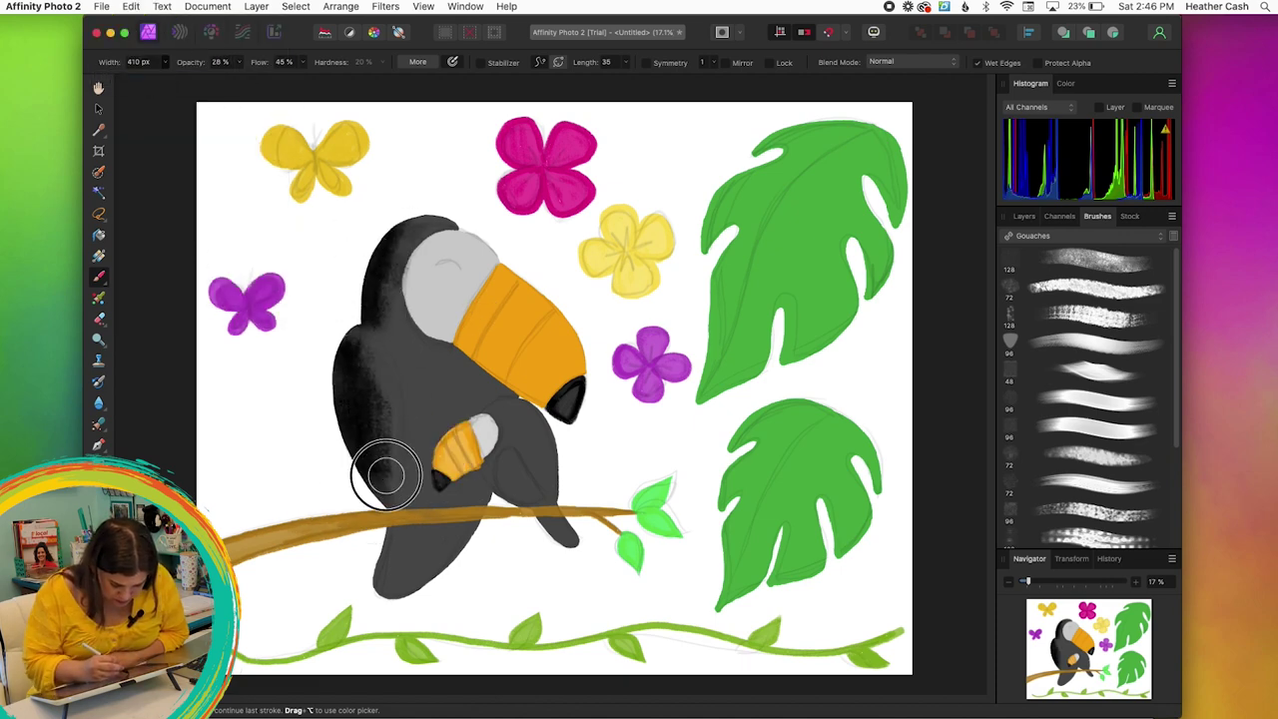
mouse_move(385, 379)
left_mouse_down()
mouse_move(405, 539)
mouse_move(432, 551)
left_mouse_up()
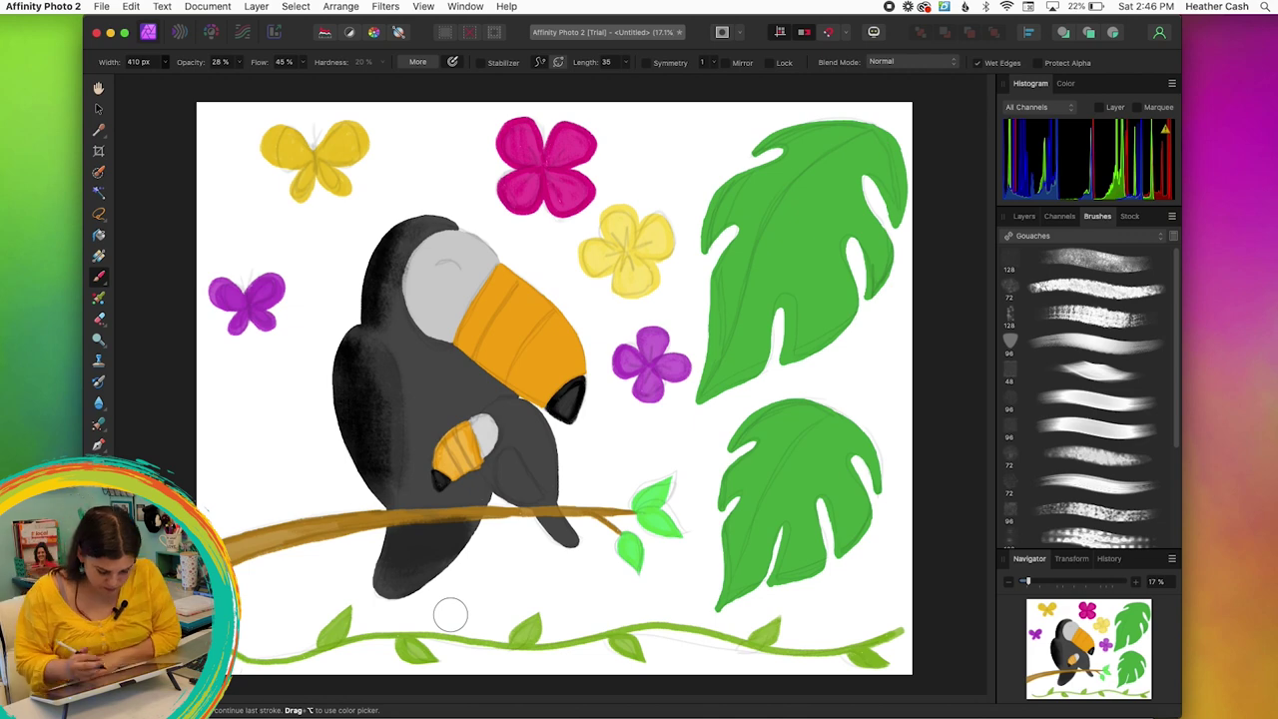
- Reduce the brush width to 150 px for shading the baby toucan's body in black
left_click(165, 62)
left_click(114, 80)
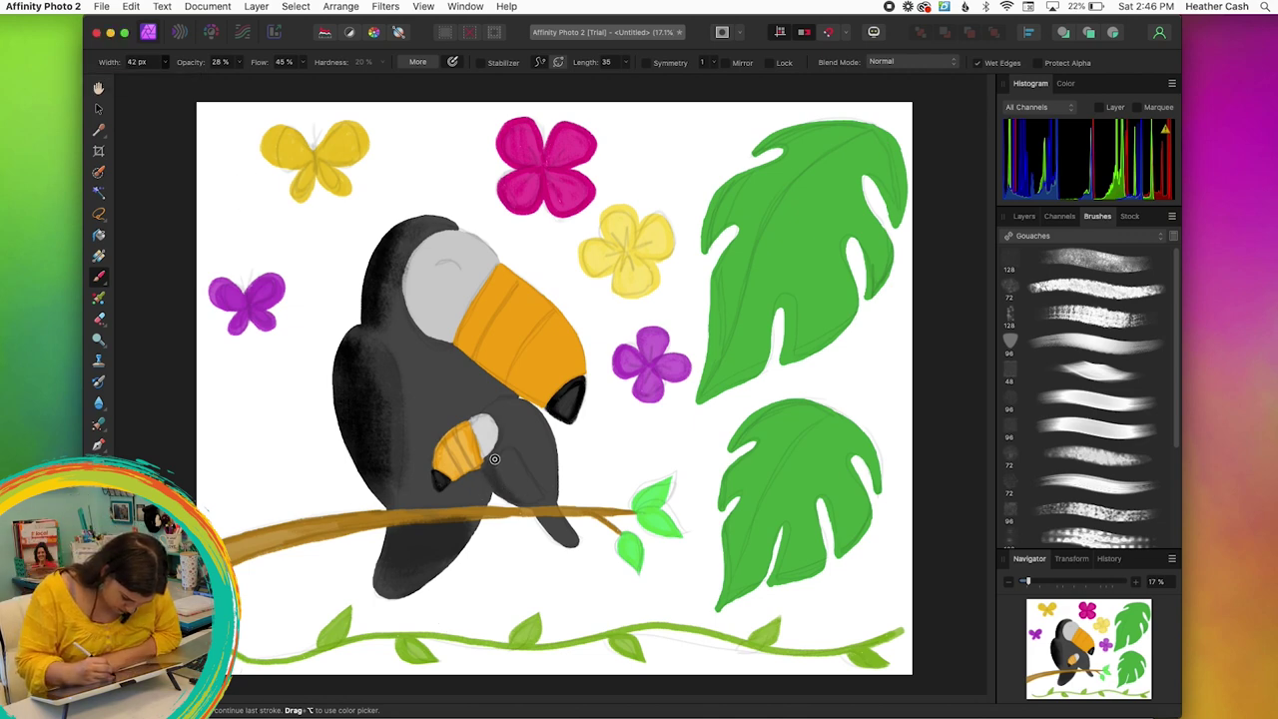
left_click_drag(140, 62, 179, 74)
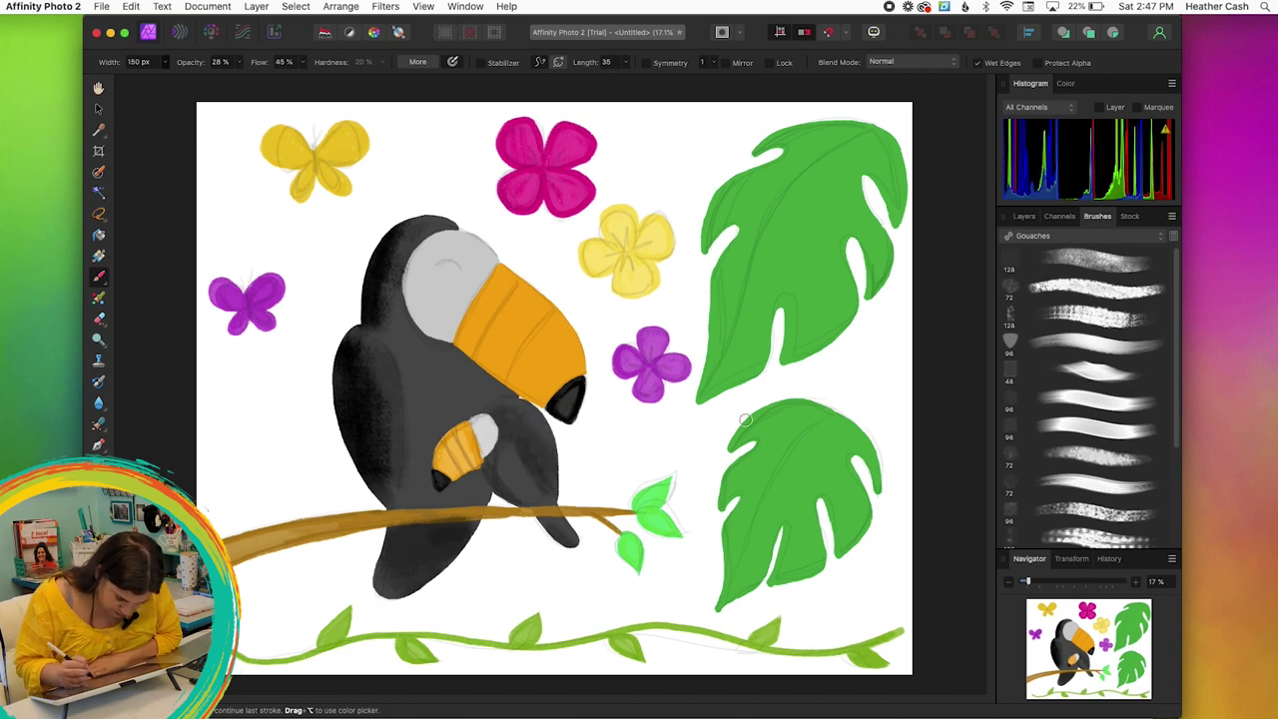
- Hide the sketch layer and darken the large toucan's chest and the baby toucan's body on the clipped layer
left_click(1025, 217)
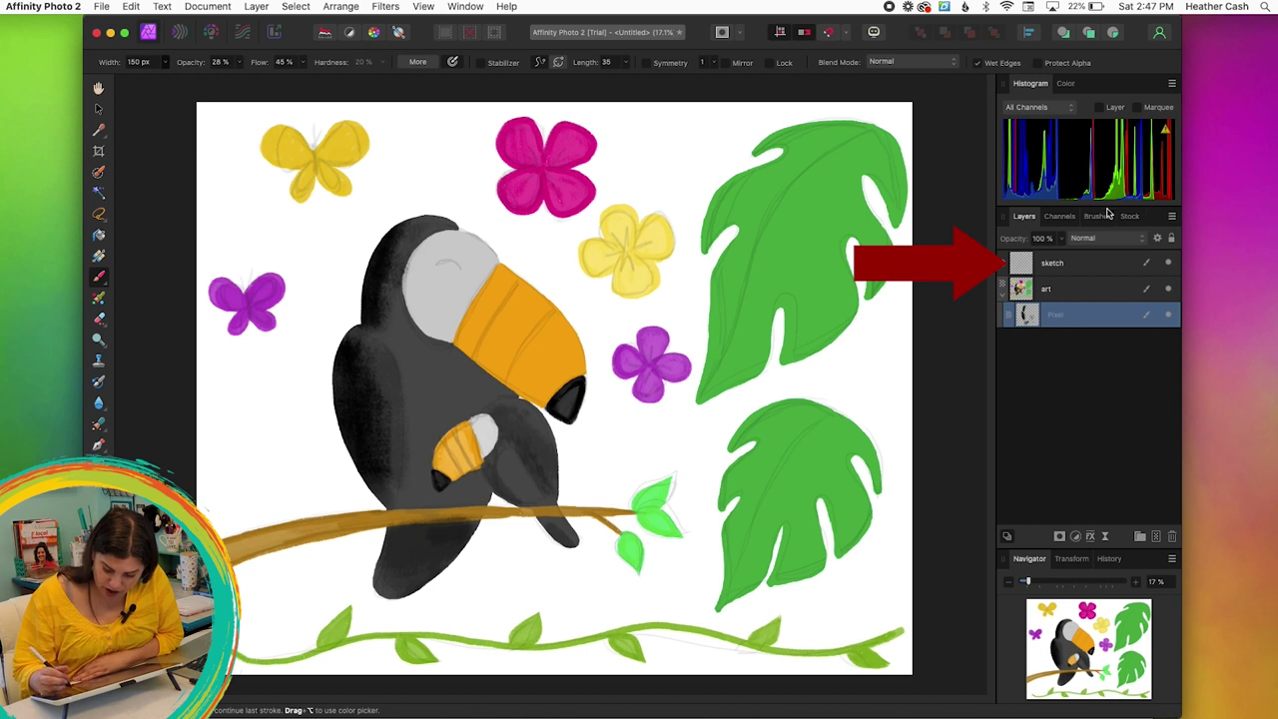
left_click(1169, 263)
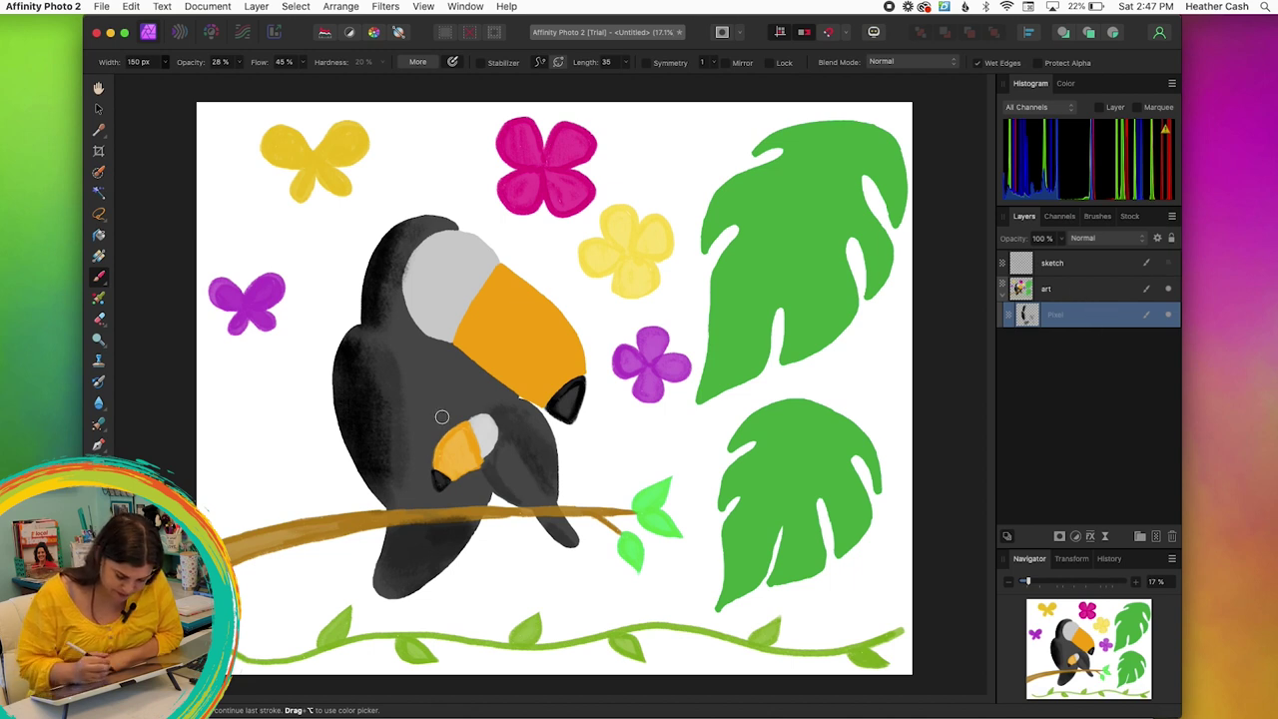
mouse_move(413, 397)
left_mouse_down()
mouse_move(413, 442)
mouse_move(399, 453)
mouse_move(402, 418)
mouse_move(416, 482)
mouse_move(455, 498)
mouse_move(413, 500)
mouse_move(490, 500)
mouse_move(478, 473)
mouse_move(429, 442)
mouse_move(454, 361)
mouse_move(457, 395)
mouse_move(388, 295)
mouse_move(497, 454)
mouse_move(509, 437)
mouse_move(536, 484)
left_mouse_up()
- Set the brush colour to light gray and paint highlights on the large toucan's wing and head and the baby's wing
double_click(99, 566)
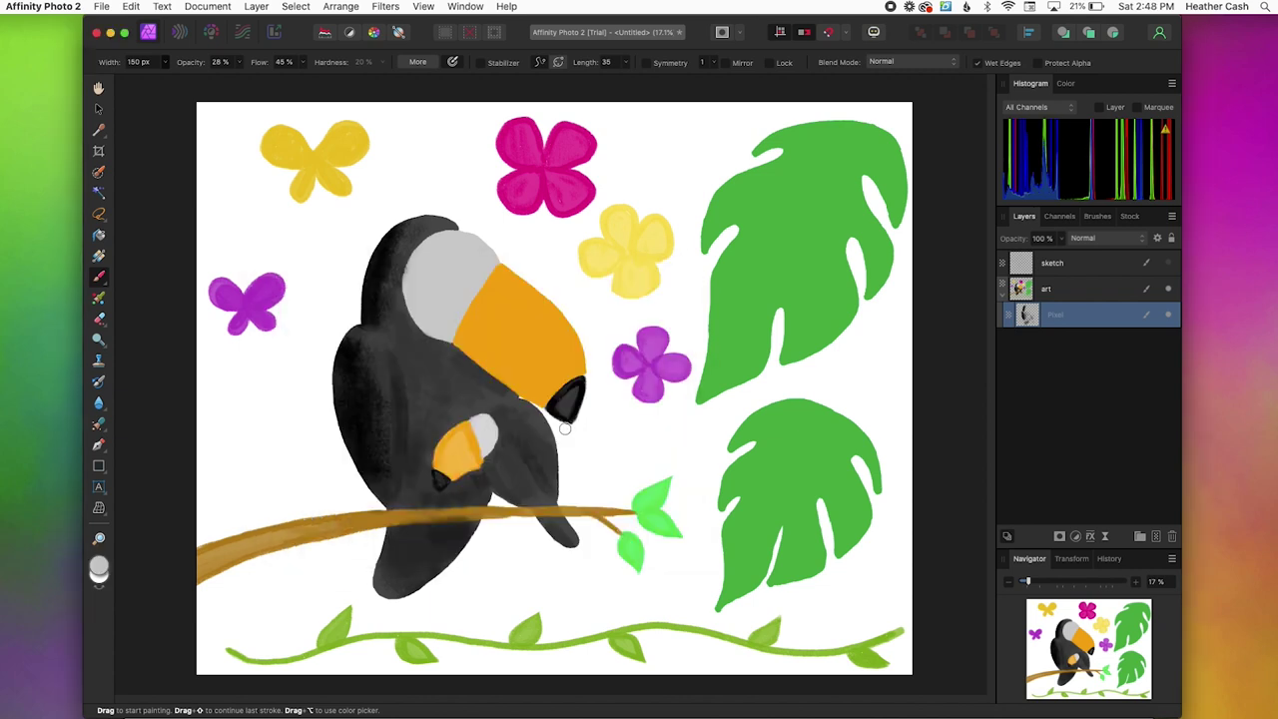
mouse_move(344, 353)
left_mouse_down()
mouse_move(352, 422)
mouse_move(348, 346)
mouse_move(374, 363)
mouse_move(359, 341)
mouse_move(400, 262)
left_mouse_up()
mouse_move(530, 495)
left_mouse_down()
mouse_move(499, 439)
mouse_move(521, 410)
mouse_move(500, 449)
left_mouse_up()
- Erase the excess paint along the baby toucan's neck and back on the art layer
left_click(99, 318)
left_click(1073, 288)
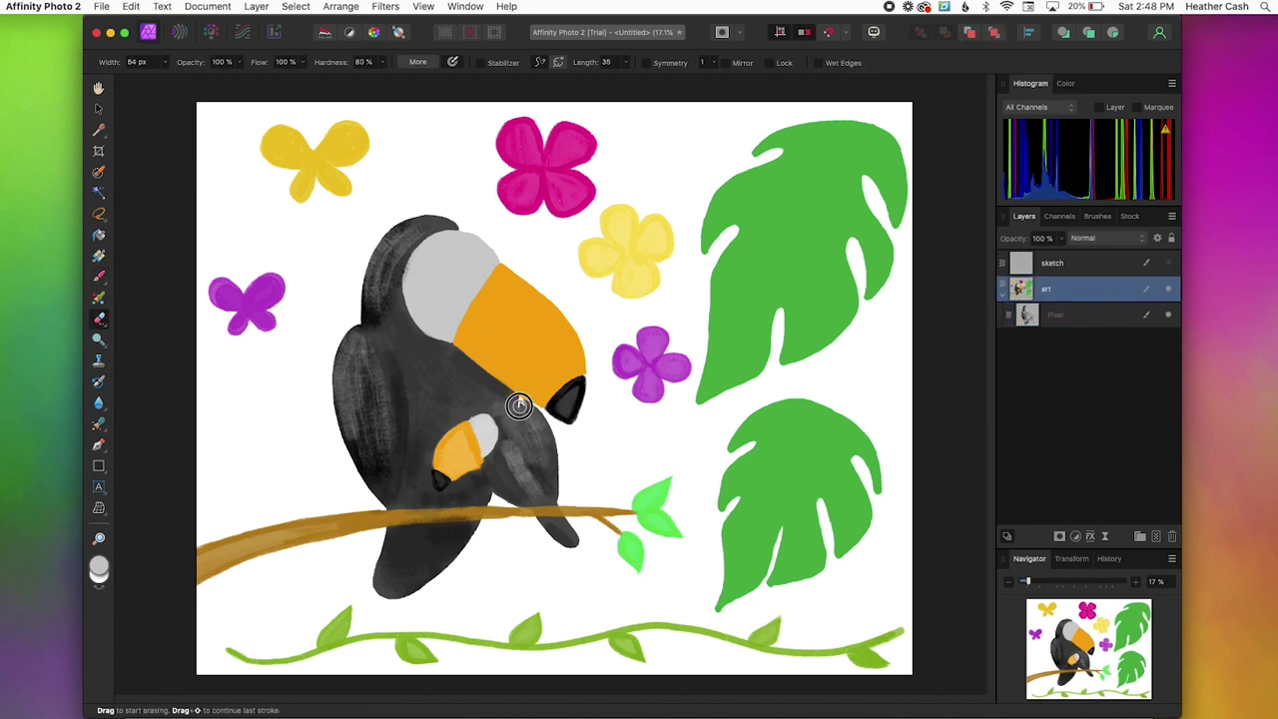
left_click_drag(520, 404, 566, 472)
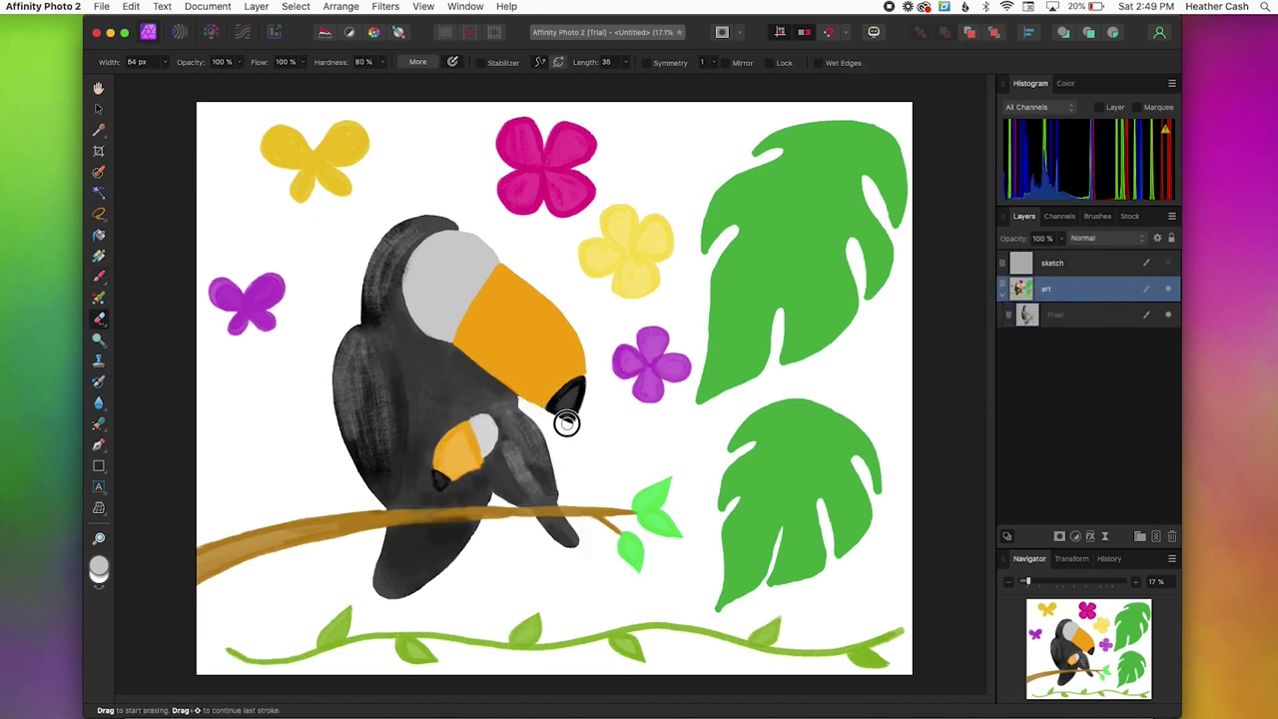
key("alt+bracketleft")
- Return to the clipped pixel layer, switch the brush colour to black and touch up the baby toucan's wing
key("b")
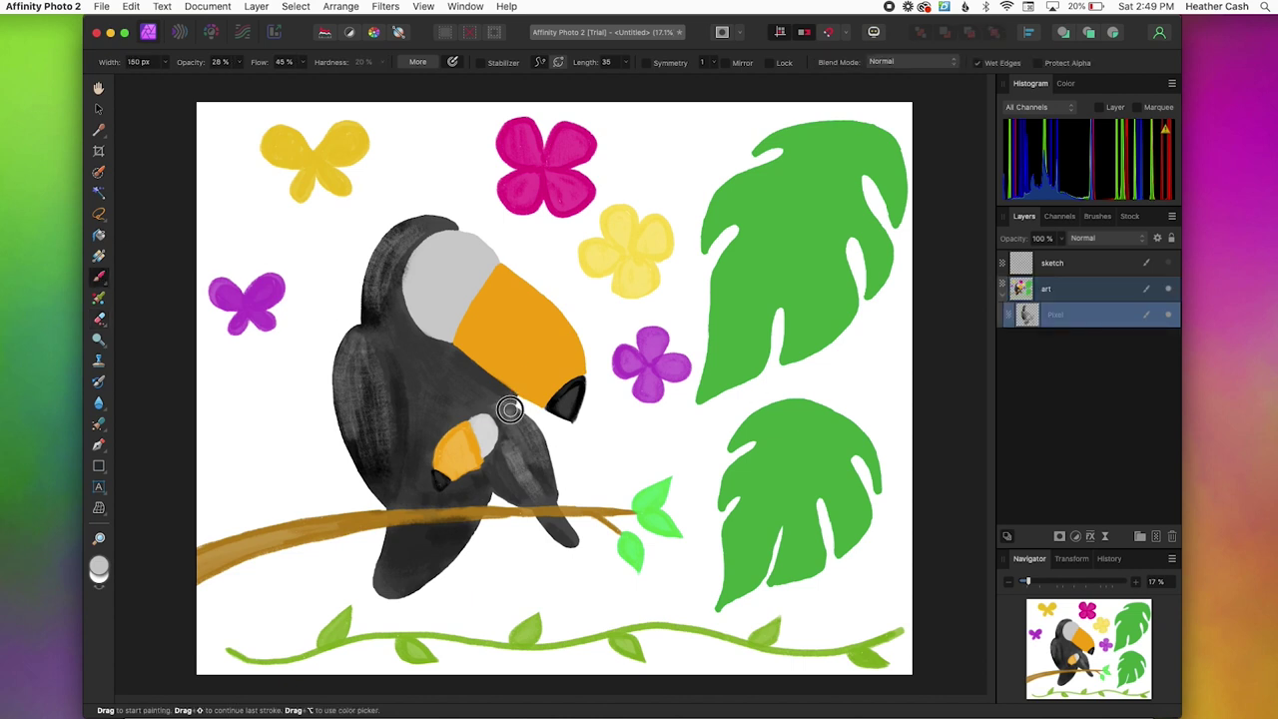
key("x")
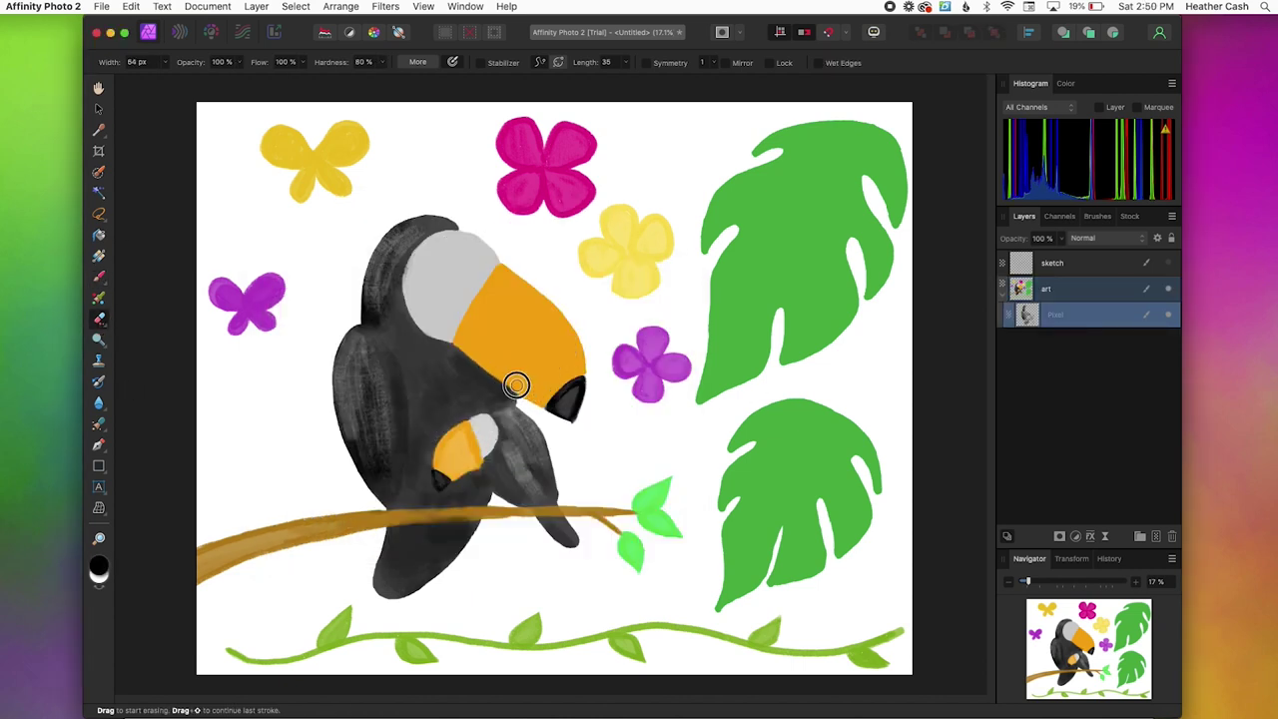
mouse_move(529, 462)
left_mouse_down()
mouse_move(523, 494)
mouse_move(537, 486)
left_mouse_up()
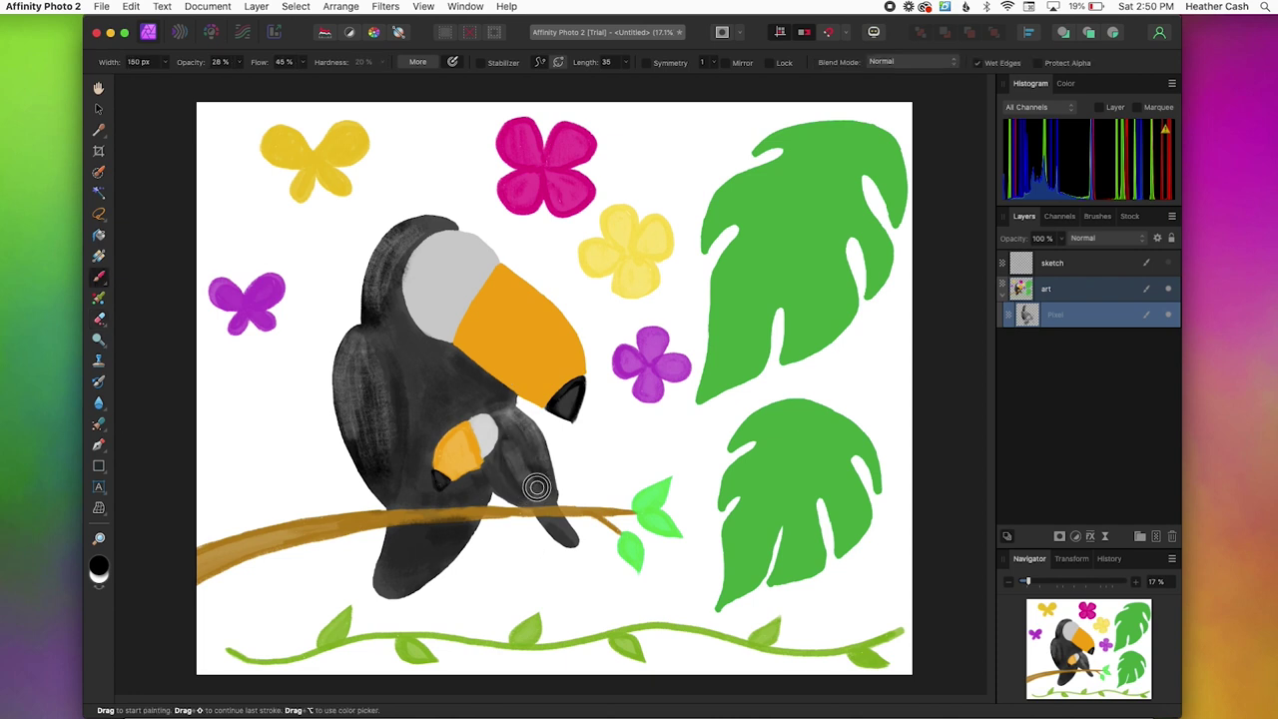
- Paint light gray highlights on the baby's wing and the large toucan's wing and head edges with a 31 px brush
double_click(99, 567)
left_click_drag(514, 429, 536, 469)
left_click(164, 62)
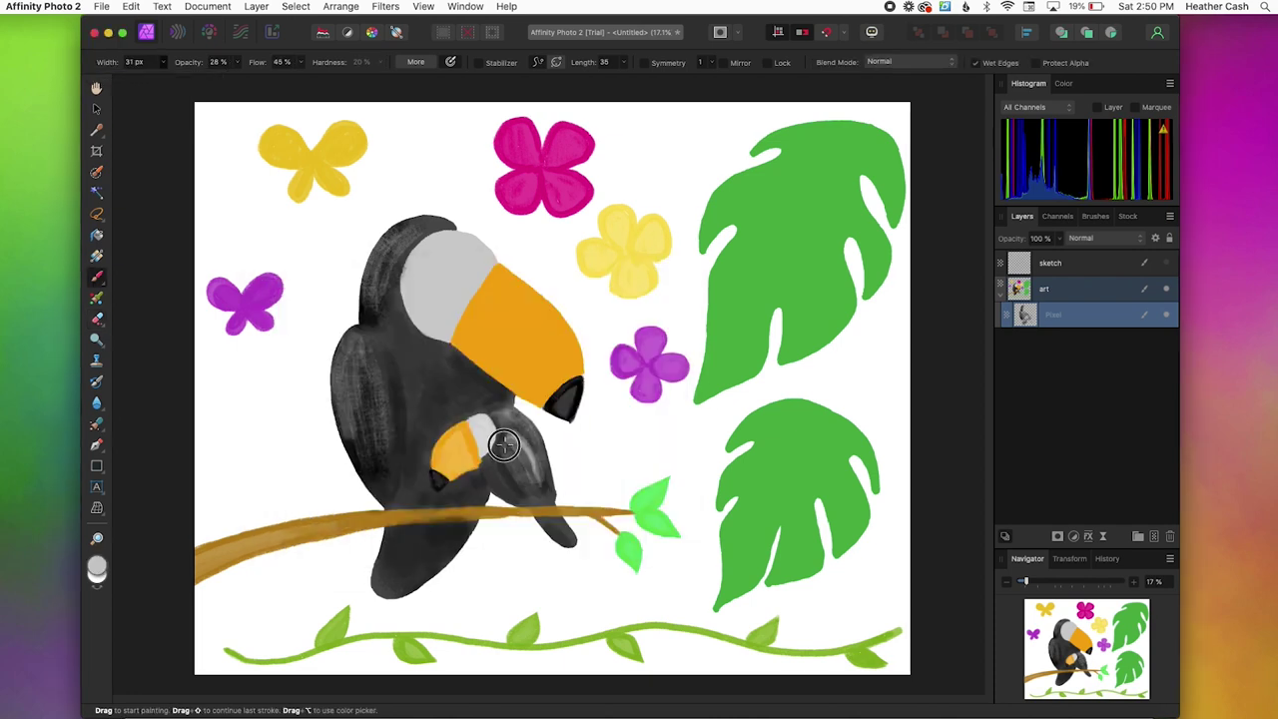
mouse_move(505, 445)
left_mouse_down()
mouse_move(540, 441)
mouse_move(561, 514)
left_mouse_up()
left_click_drag(345, 332, 339, 436)
left_click_drag(375, 249, 436, 221)
- Choose the third gouache brush and set the brush colour to dark orange
left_click(1095, 216)
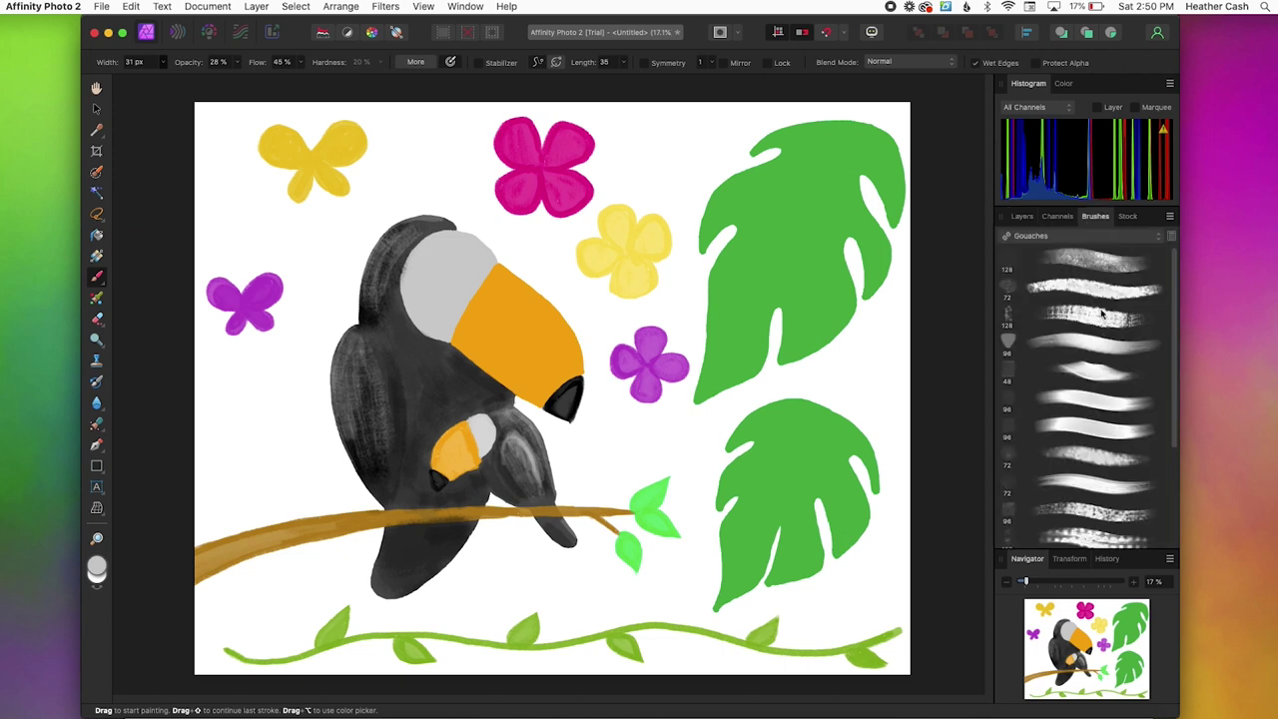
left_click(1102, 316)
double_click(95, 570)
left_click(516, 456)
left_click(495, 432)
left_click(651, 534)
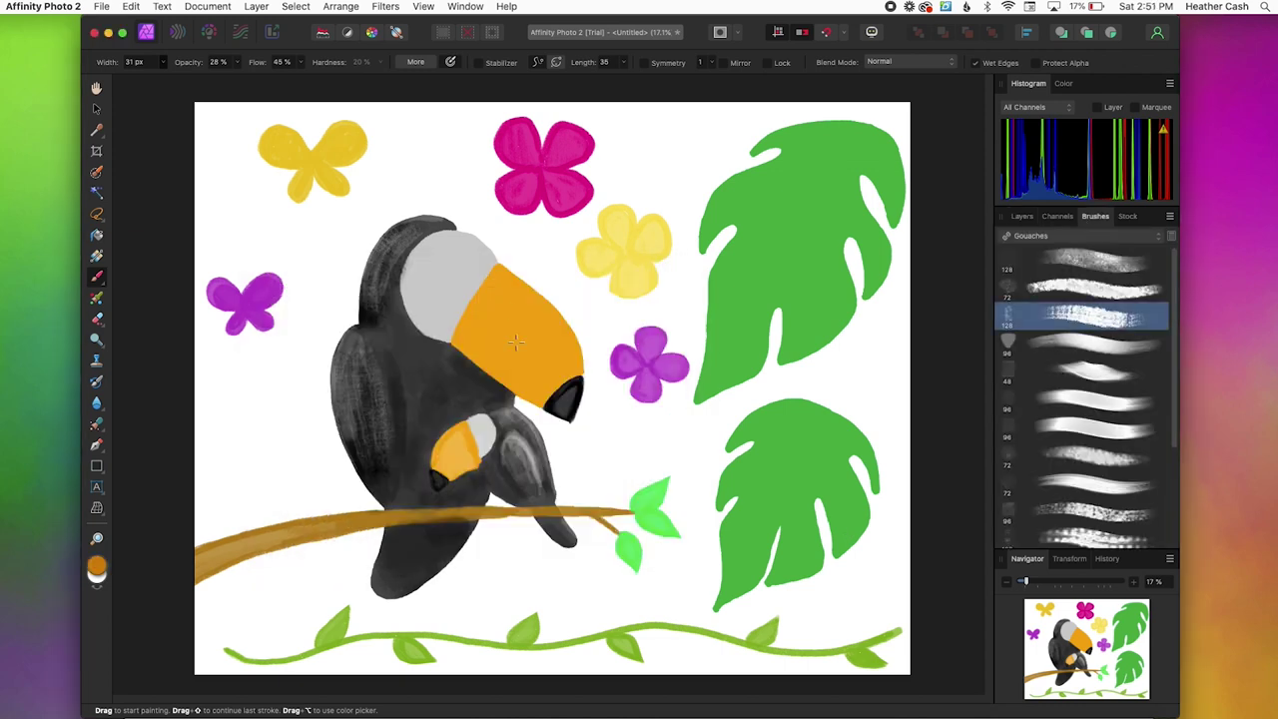
- Switch to a brush from the Pencils set and shade the lower edge of the large toucan's beak in dark orange
left_click(1030, 236)
left_click(1048, 214)
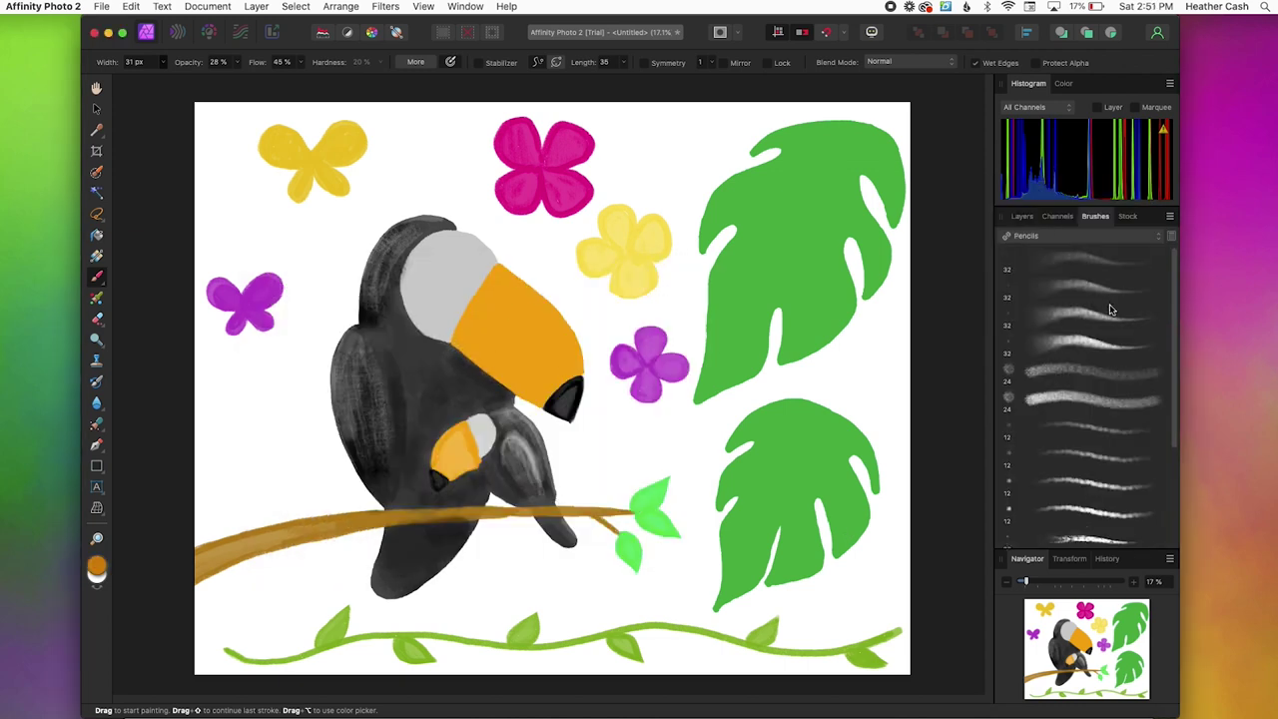
left_click(1108, 507)
key("super+z")
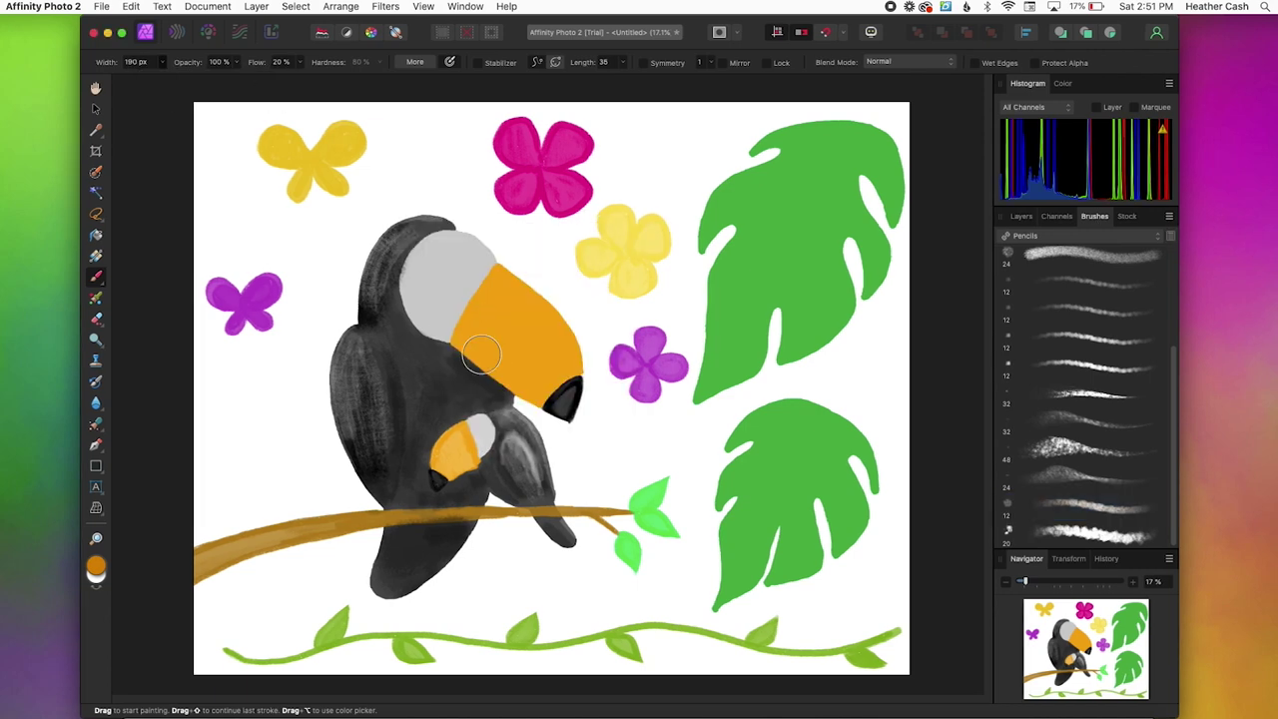
left_click_drag(532, 398, 456, 329)
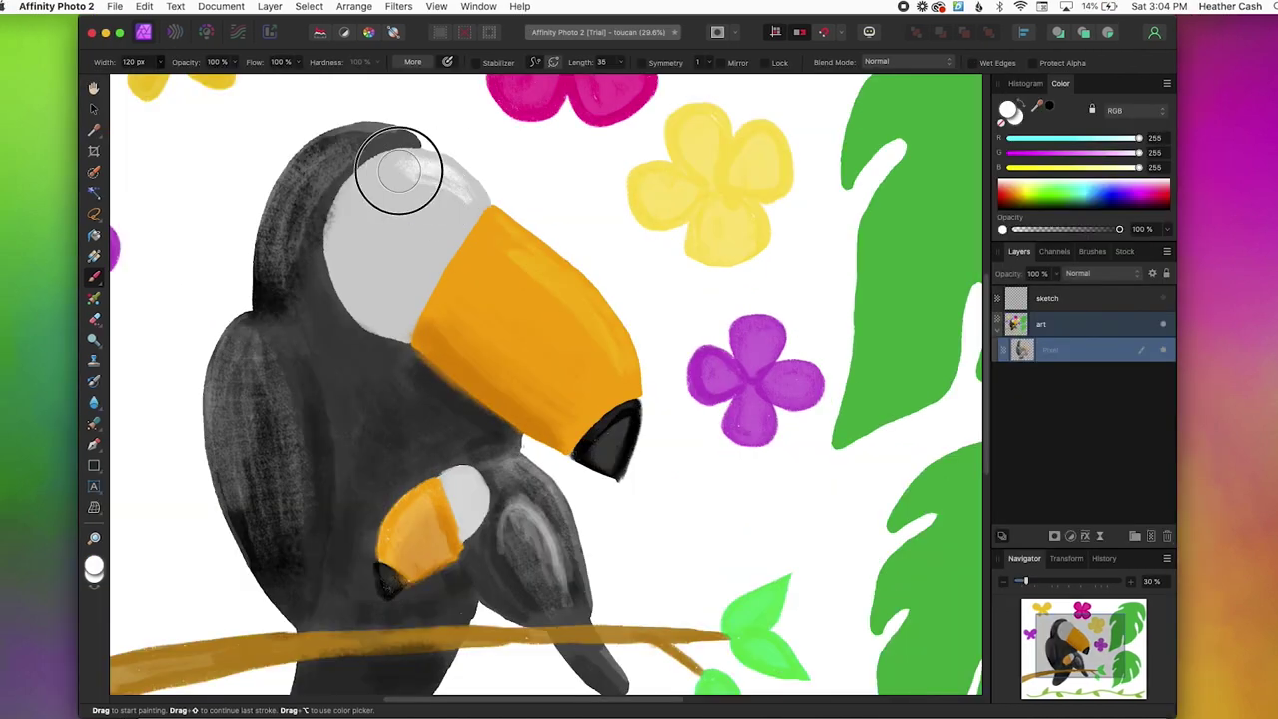
- Undo the opaque white test stroke, lower the brush opacity to 27% and highlight the upper part of the large toucan's face
left_click_drag(413, 171, 427, 178)
key("super+z")
left_click(234, 62)
left_click_drag(236, 81, 147, 80)
mouse_move(441, 162)
left_mouse_down()
mouse_move(366, 186)
mouse_move(354, 210)
left_mouse_up()
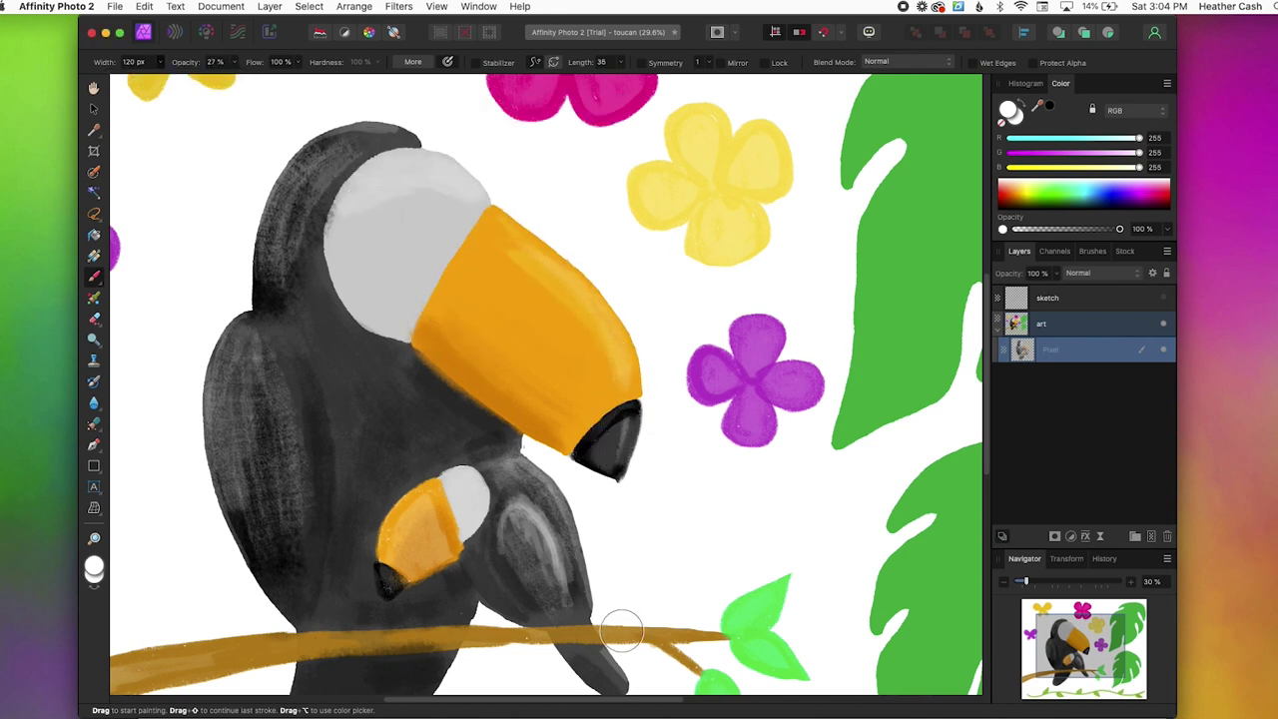
- Choose a 64 px Dry Media brush and add textured white highlights to the large toucan's wing and head
left_click(1093, 250)
left_click(1107, 276)
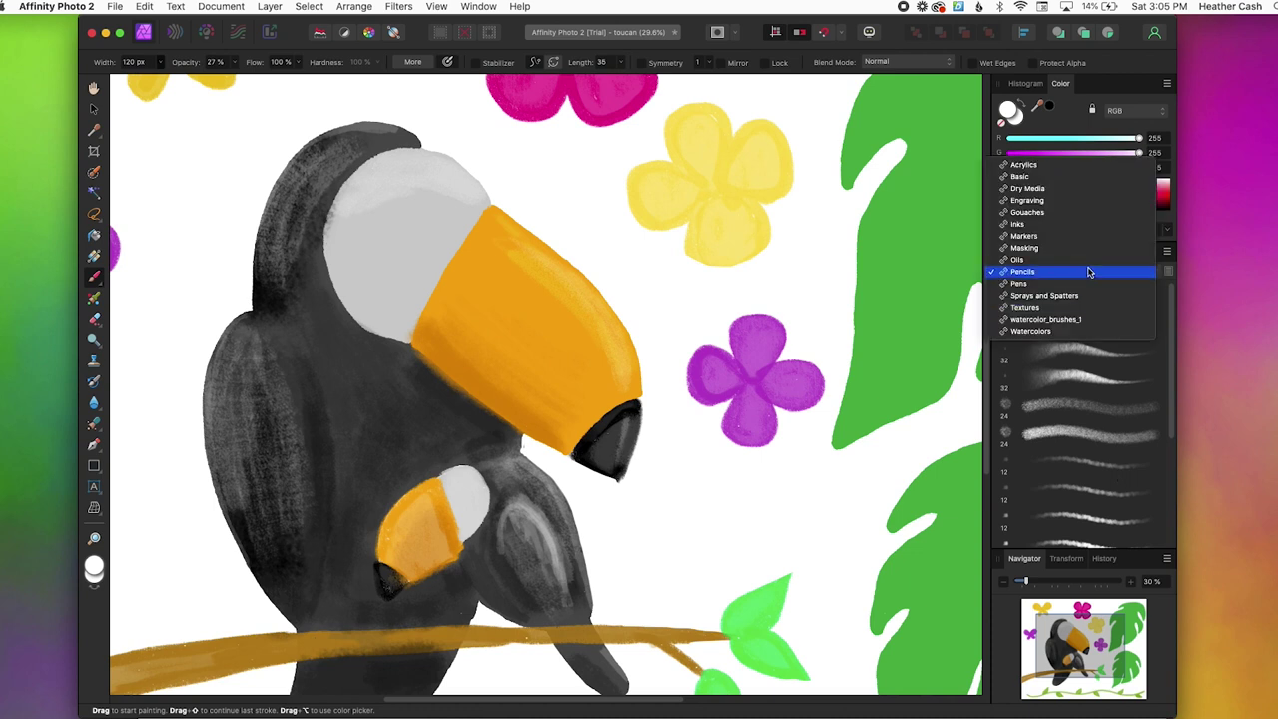
left_click(1089, 187)
left_click(1108, 442)
mouse_move(240, 330)
left_mouse_down()
mouse_move(212, 377)
mouse_move(221, 412)
mouse_move(230, 365)
mouse_move(231, 405)
left_mouse_up()
mouse_move(288, 211)
left_mouse_down()
mouse_move(372, 130)
mouse_move(322, 138)
mouse_move(344, 142)
mouse_move(318, 149)
mouse_move(283, 190)
mouse_move(265, 261)
left_mouse_up()
- Shade the large toucan's body and wing edge and the baby toucan in black, adjusting the Dry Media brush width
double_click(94, 566)
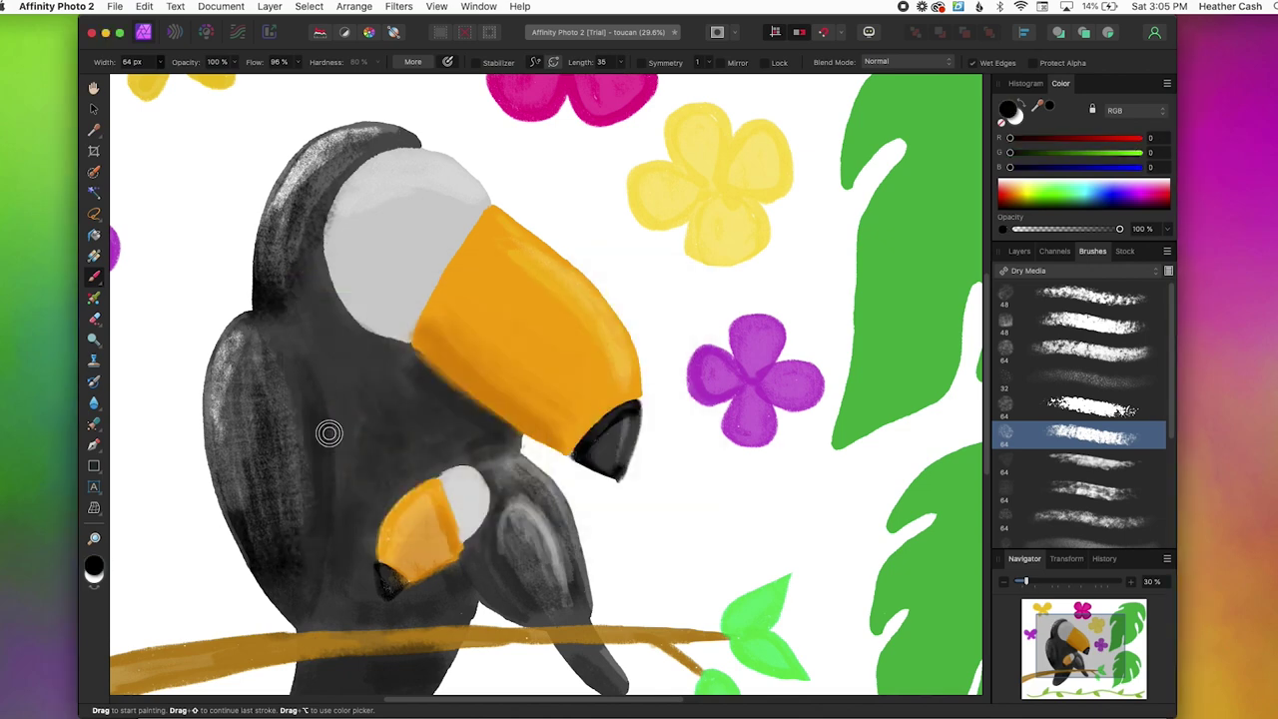
left_click_drag(329, 433, 303, 624)
left_click(160, 62)
left_click_drag(150, 77, 189, 78)
mouse_move(327, 604)
left_mouse_down()
mouse_move(349, 509)
mouse_move(354, 583)
mouse_move(355, 399)
left_mouse_up()
left_click_drag(215, 499, 236, 431)
left_click(160, 62)
left_click_drag(157, 78, 131, 77)
mouse_move(470, 567)
left_mouse_down()
mouse_move(512, 616)
mouse_move(477, 563)
mouse_move(491, 545)
mouse_move(549, 623)
mouse_move(576, 622)
mouse_move(581, 560)
mouse_move(548, 555)
mouse_move(560, 614)
mouse_move(463, 549)
mouse_move(506, 495)
mouse_move(544, 484)
mouse_move(460, 456)
mouse_move(517, 449)
mouse_move(445, 460)
mouse_move(529, 447)
mouse_move(442, 444)
mouse_move(507, 428)
left_mouse_up()
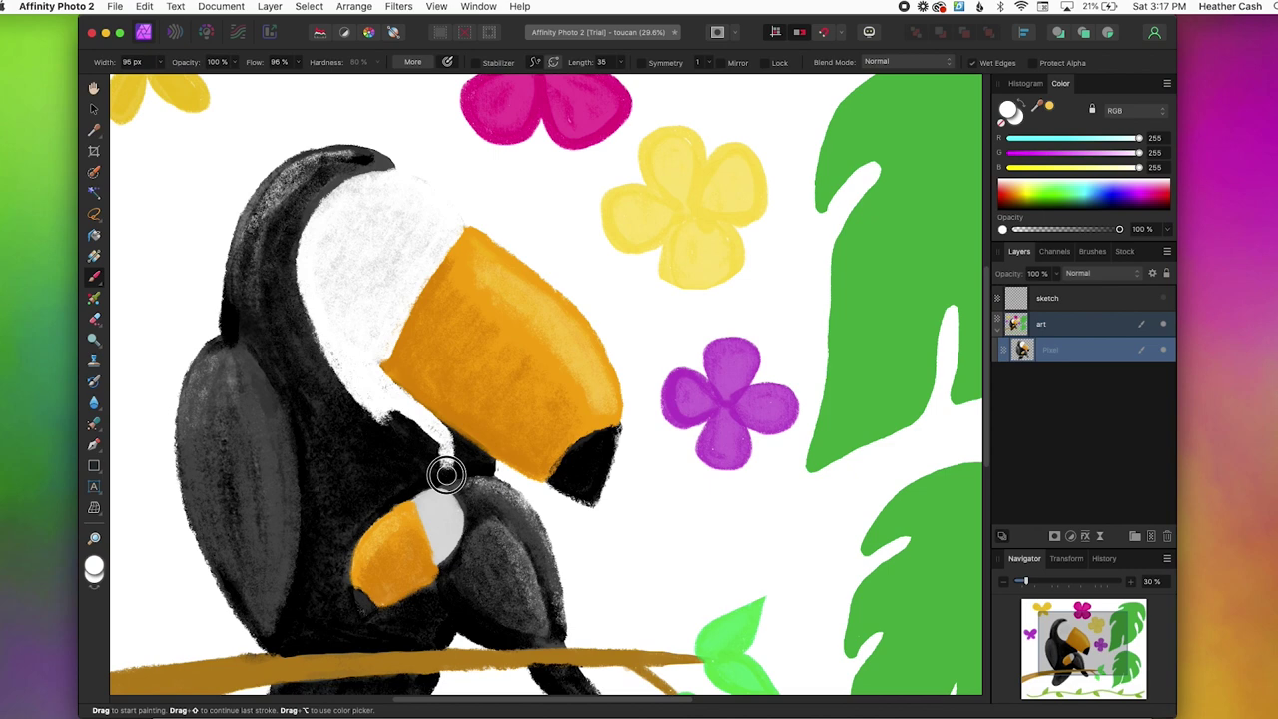
- Paint the baby toucan's white throat band and clean up the white chest edges in black with a 29 px brush
mouse_move(442, 471)
left_mouse_down()
mouse_move(334, 354)
mouse_move(332, 373)
mouse_move(305, 299)
mouse_move(331, 415)
mouse_move(349, 368)
mouse_move(454, 443)
mouse_move(419, 501)
mouse_move(445, 510)
mouse_move(451, 613)
left_mouse_up()
key("x")
mouse_move(462, 448)
left_mouse_down()
mouse_move(431, 485)
mouse_move(442, 428)
mouse_move(409, 440)
left_mouse_up()
left_click_drag(159, 62, 129, 81)
left_click_drag(440, 461, 433, 419)
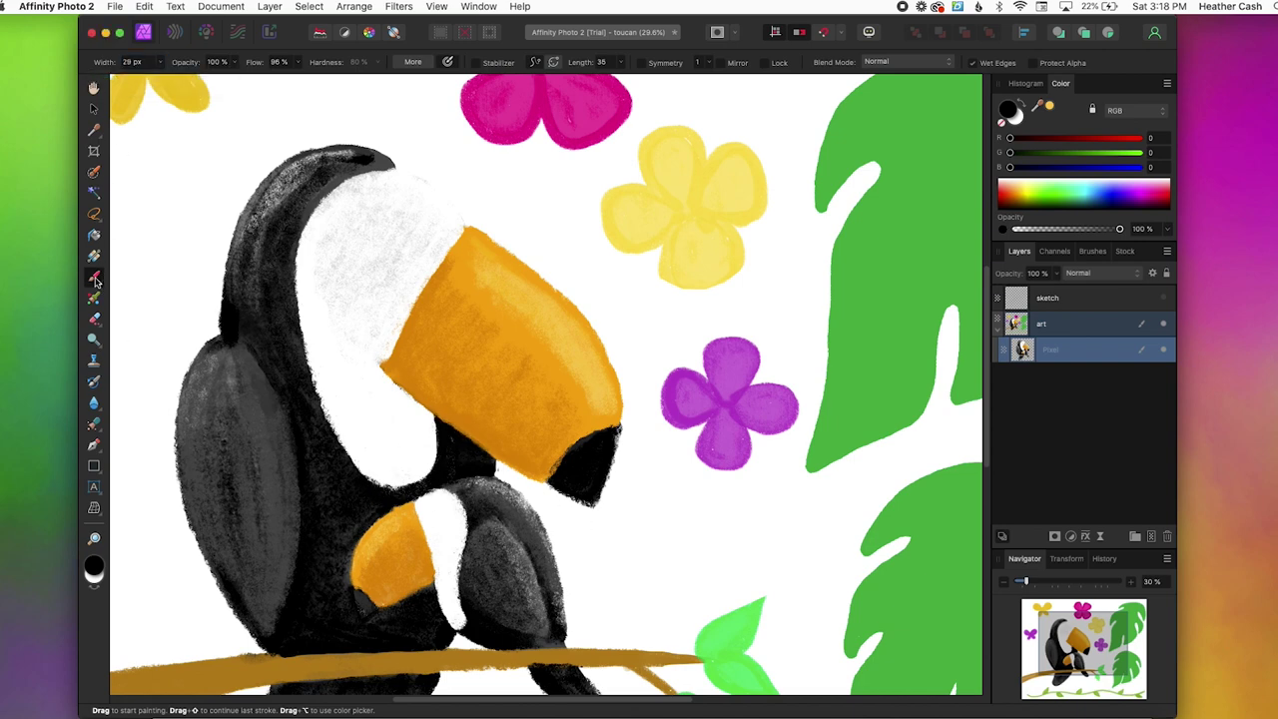
- Set the brush to 250 px and gray 208, shade the large toucan's white chest, and undo the dab on the baby
left_click_drag(159, 62, 171, 77)
double_click(94, 566)
left_click(588, 434)
left_click(562, 294)
double_click(93, 567)
left_click(556, 366)
left_click(562, 294)
mouse_move(353, 417)
left_mouse_down()
mouse_move(339, 247)
mouse_move(336, 346)
left_mouse_up()
mouse_move(457, 611)
left_mouse_down()
mouse_move(446, 521)
mouse_move(451, 606)
left_mouse_up()
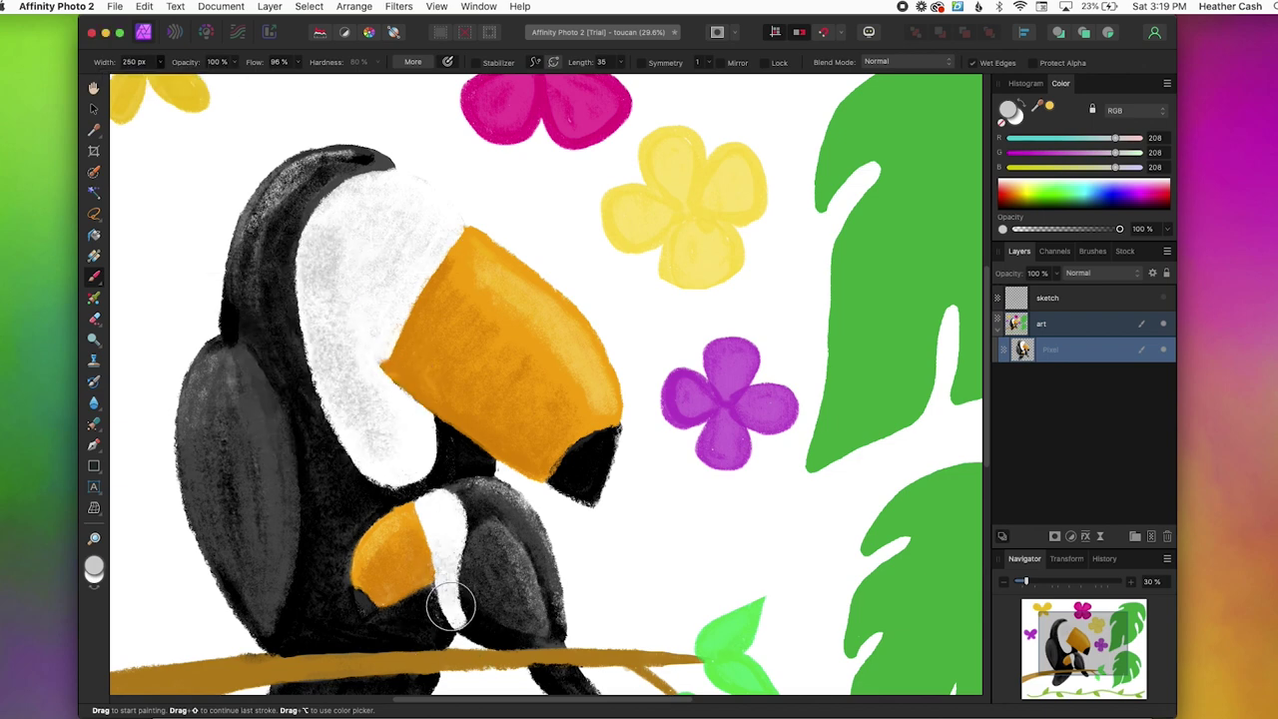
key("super+z")
- Narrow the brush to shade the baby's throat band and deepen the large toucan's chest with gray 188
left_click_drag(159, 62, 133, 81)
mouse_move(451, 609)
left_mouse_down()
mouse_move(463, 615)
mouse_move(451, 536)
mouse_move(446, 580)
left_mouse_up()
double_click(94, 569)
left_click(553, 324)
left_click(562, 293)
mouse_move(405, 401)
left_mouse_down()
mouse_move(366, 456)
mouse_move(397, 406)
mouse_move(399, 437)
mouse_move(322, 322)
mouse_move(386, 330)
mouse_move(422, 191)
mouse_move(429, 215)
mouse_move(379, 270)
mouse_move(436, 204)
mouse_move(318, 241)
mouse_move(369, 362)
mouse_move(342, 409)
mouse_move(362, 443)
mouse_move(361, 392)
left_mouse_up()
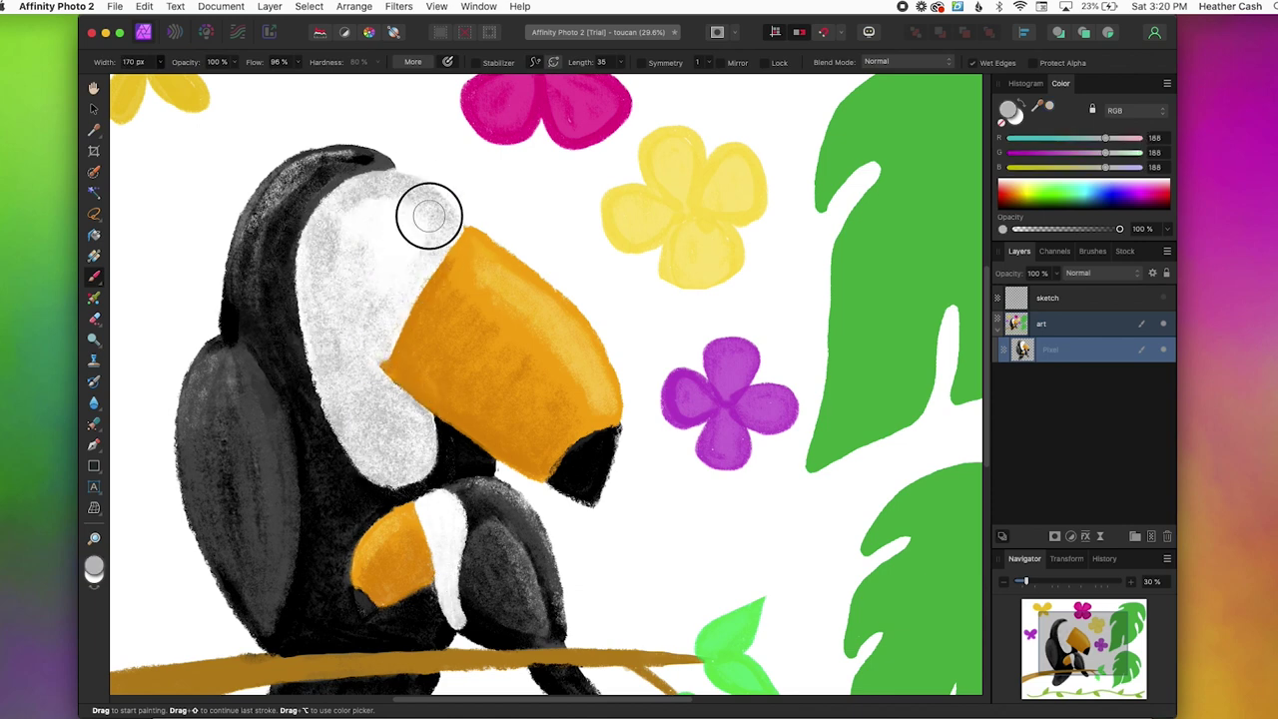
- Set the brush colour to white, paint a highlight along the large toucan's beak and select the art layer
double_click(94, 569)
left_click(553, 325)
left_click(562, 294)
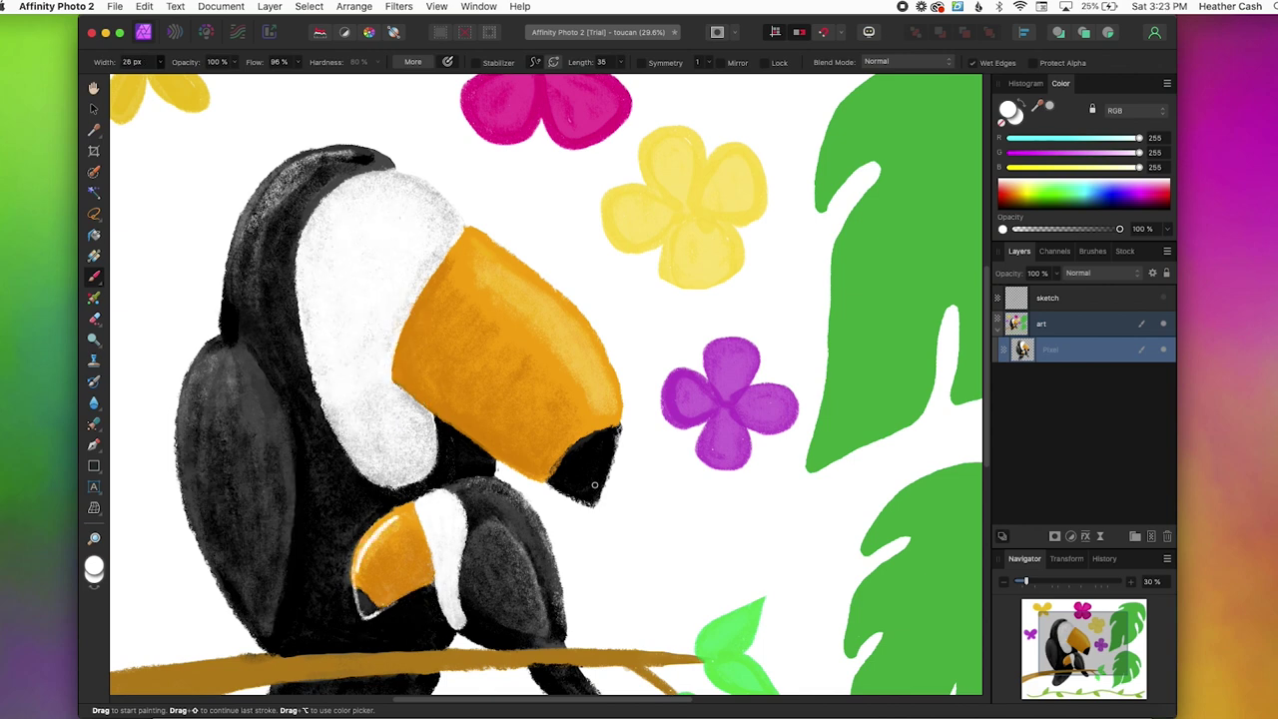
left_click_drag(615, 396, 512, 273)
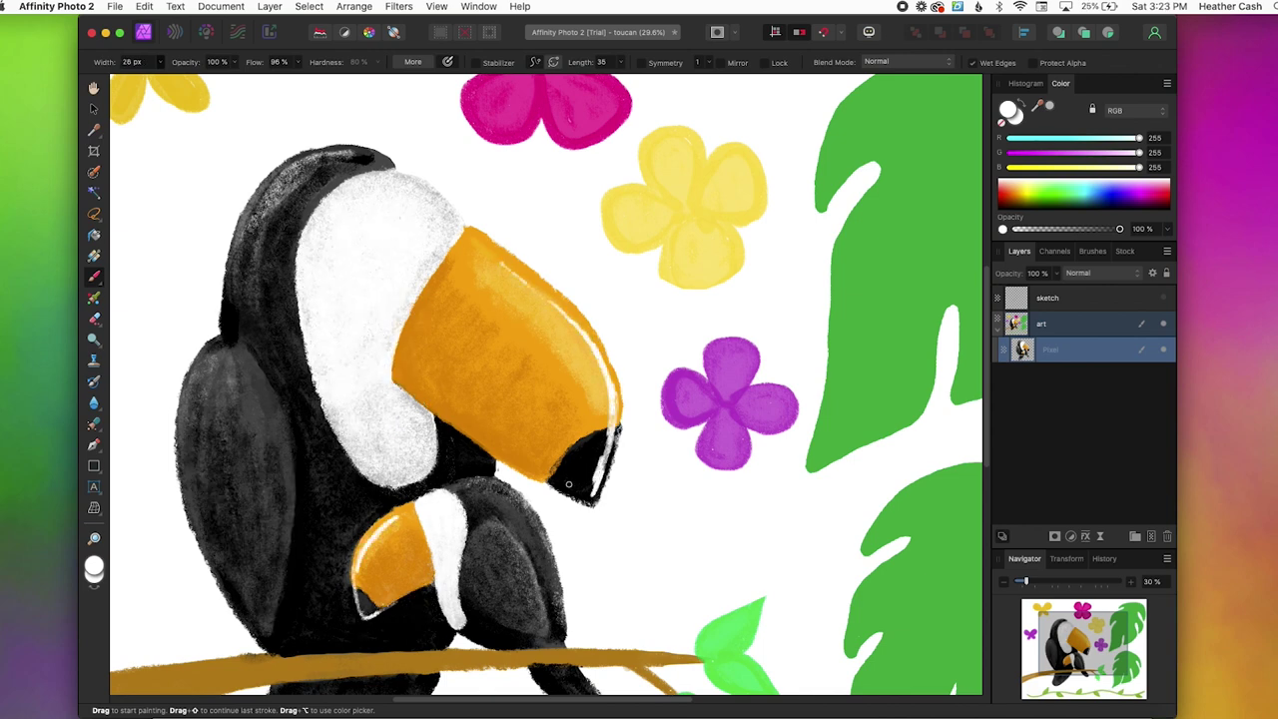
key("x")
left_click(1076, 328)
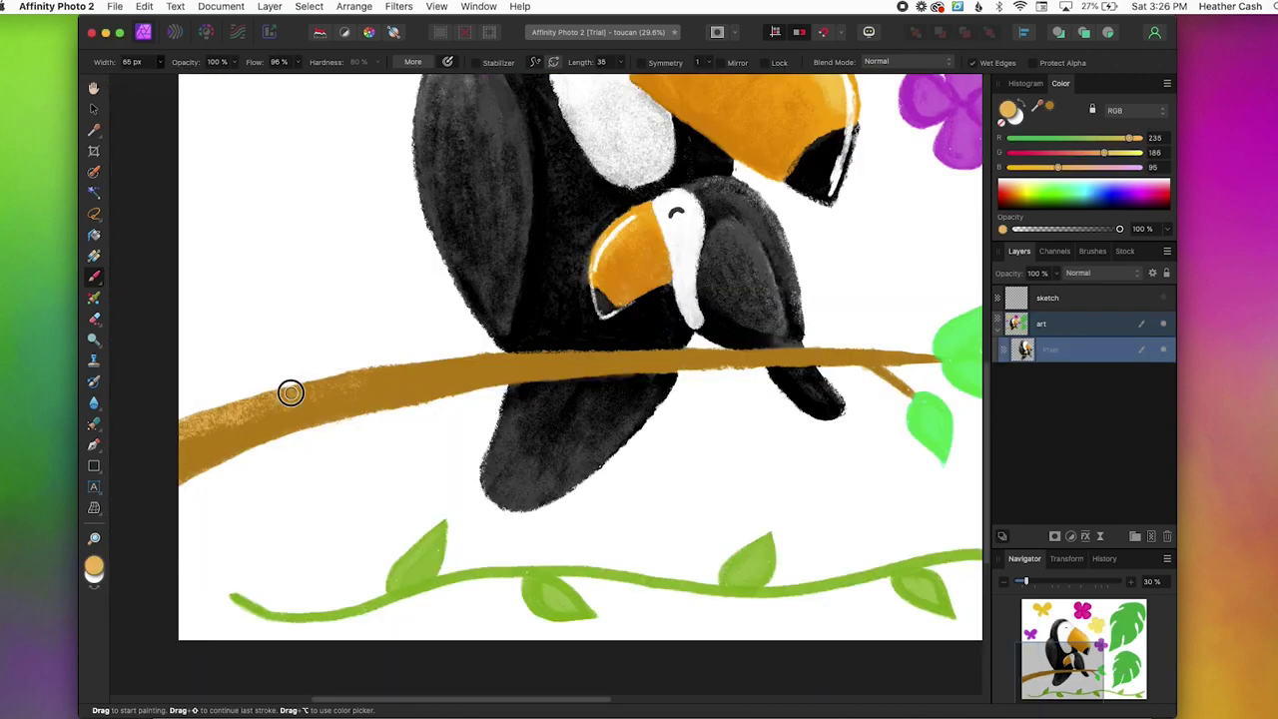
- Paint light tan highlights along the branch and add darker brown streaks with a narrower 42 px brush
mouse_move(288, 391)
left_mouse_down()
mouse_move(867, 349)
mouse_move(834, 357)
left_mouse_up()
left_click_drag(449, 378, 228, 424)
double_click(94, 565)
left_click(748, 462)
left_click(770, 483)
left_click(931, 555)
left_click(160, 62)
mouse_move(152, 78)
left_mouse_down()
mouse_move(178, 78)
mouse_move(142, 81)
left_mouse_up()
left_click(161, 63)
mouse_move(715, 365)
left_mouse_down()
mouse_move(553, 368)
mouse_move(222, 445)
mouse_move(748, 362)
mouse_move(925, 361)
left_mouse_up()
mouse_move(537, 368)
left_mouse_down()
mouse_move(386, 382)
mouse_move(185, 431)
left_mouse_up()
- Set the brush to the sampled brown colour and paint further texture streaks along the whole branch
double_click(94, 565)
mouse_move(930, 471)
left_mouse_down()
mouse_move(318, 402)
mouse_move(251, 432)
left_mouse_up()
left_click(943, 472)
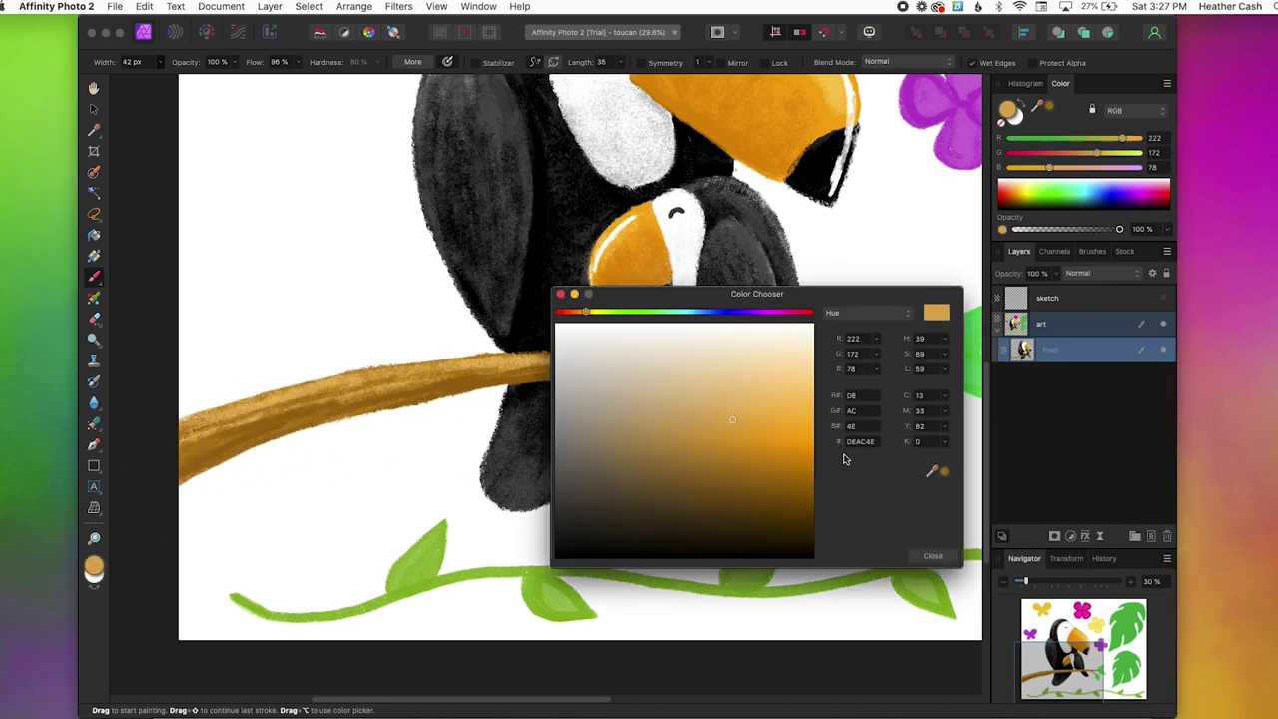
left_click(943, 471)
left_click(932, 555)
mouse_move(177, 453)
left_mouse_down()
mouse_move(409, 376)
mouse_move(910, 362)
left_mouse_up()
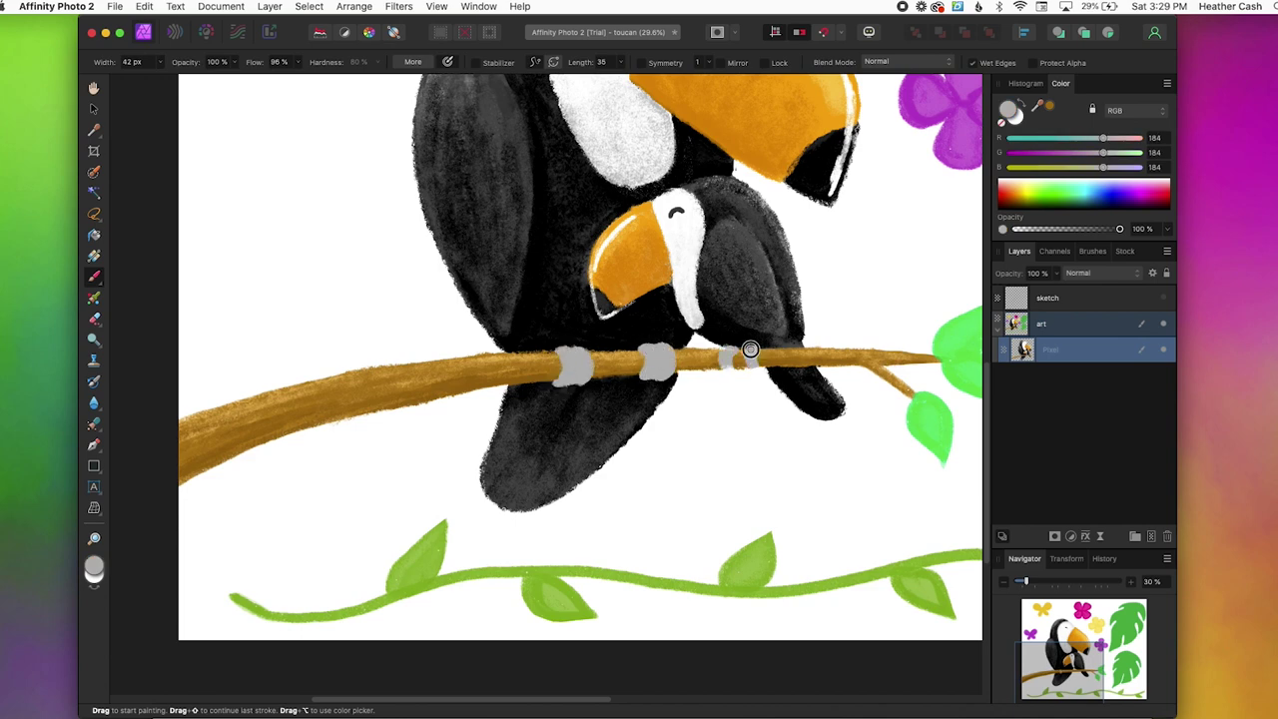
- Undo the last stroke, narrow the brush to 27 px and shade both toucans' claws with gray 112
key("super+z")
key("alt+bracketleft")
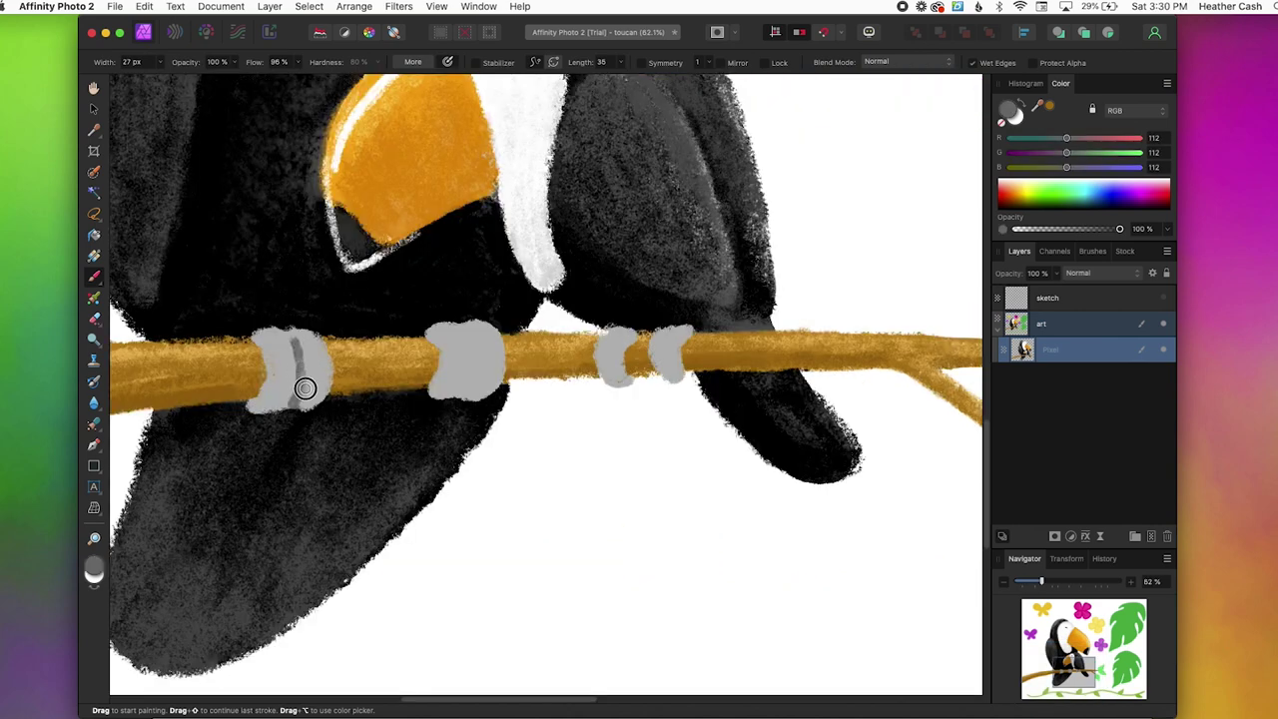
mouse_move(306, 386)
left_mouse_down()
mouse_move(300, 343)
mouse_move(303, 357)
mouse_move(317, 351)
mouse_move(299, 364)
mouse_move(282, 351)
left_mouse_up()
mouse_move(431, 335)
left_mouse_down()
mouse_move(459, 379)
mouse_move(489, 359)
left_mouse_up()
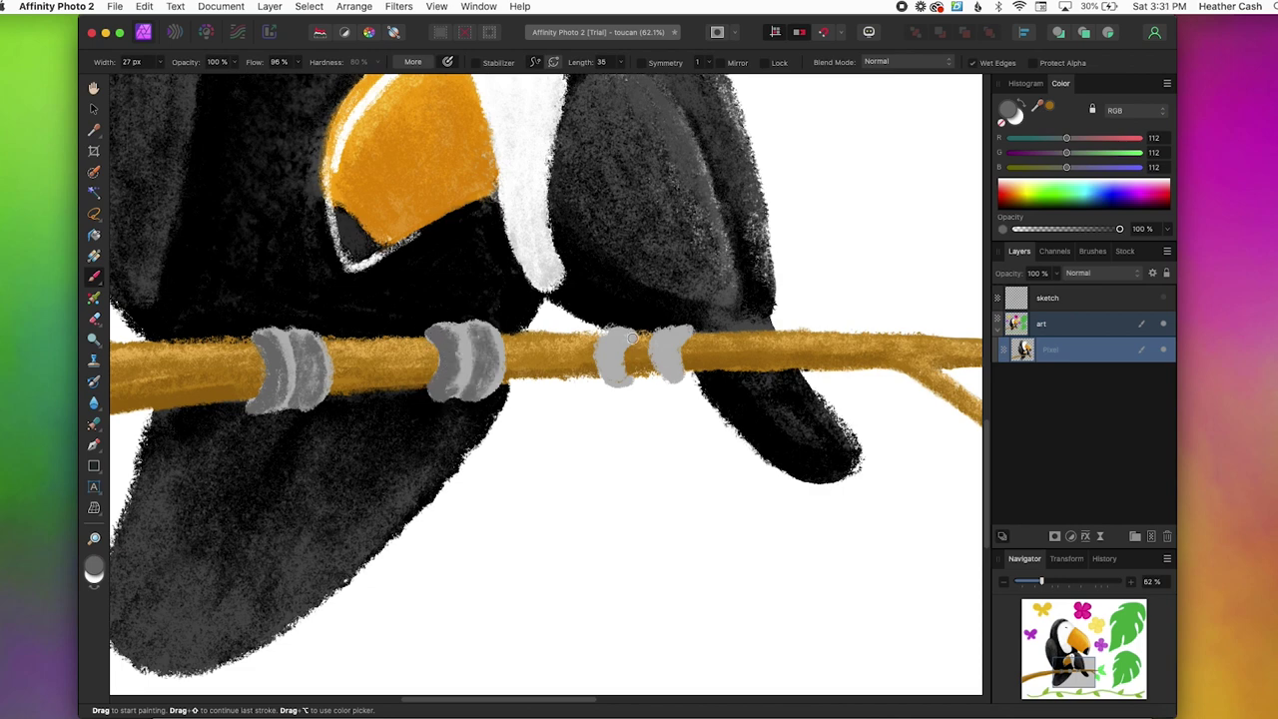
left_click_drag(679, 339, 625, 394)
- Set the brush colour to gray 179 and paint it over the claws of both toucans to soften the shading
left_click(416, 381, "alt")
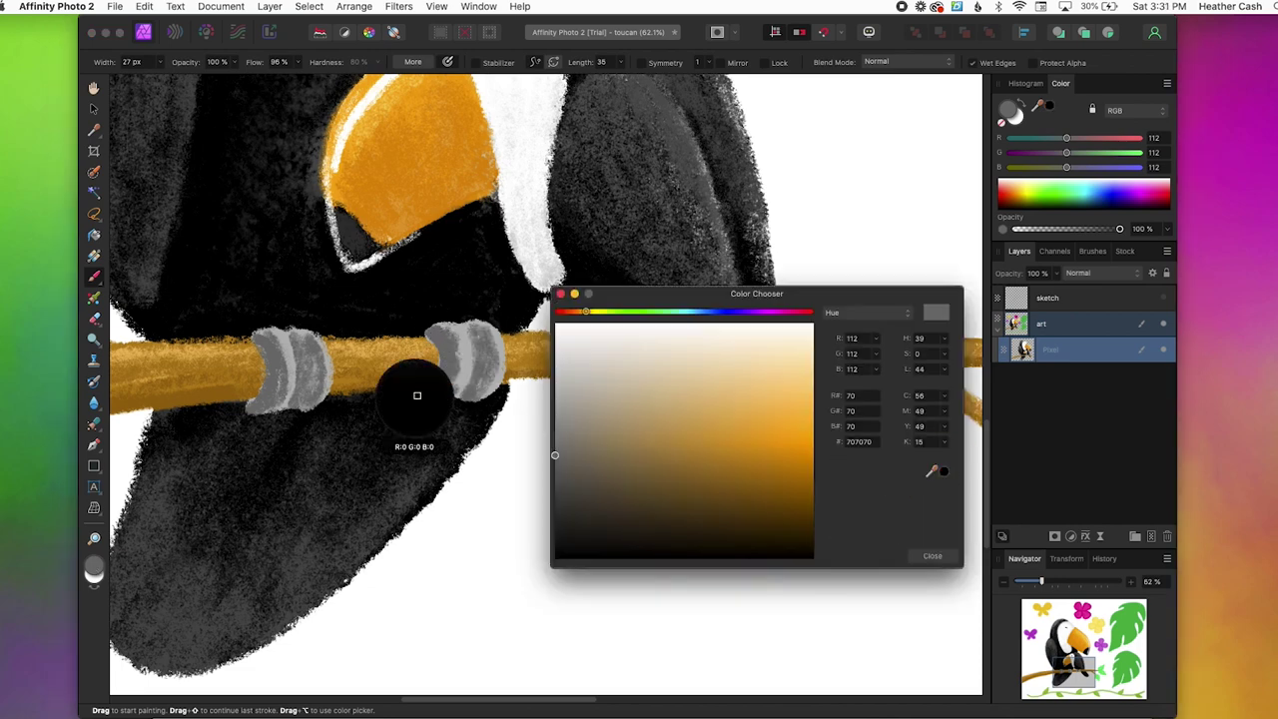
mouse_move(282, 345)
left_mouse_down()
mouse_move(272, 400)
mouse_move(250, 411)
mouse_move(288, 380)
mouse_move(326, 374)
mouse_move(310, 333)
mouse_move(306, 397)
mouse_move(323, 374)
mouse_move(274, 336)
mouse_move(253, 396)
left_mouse_up()
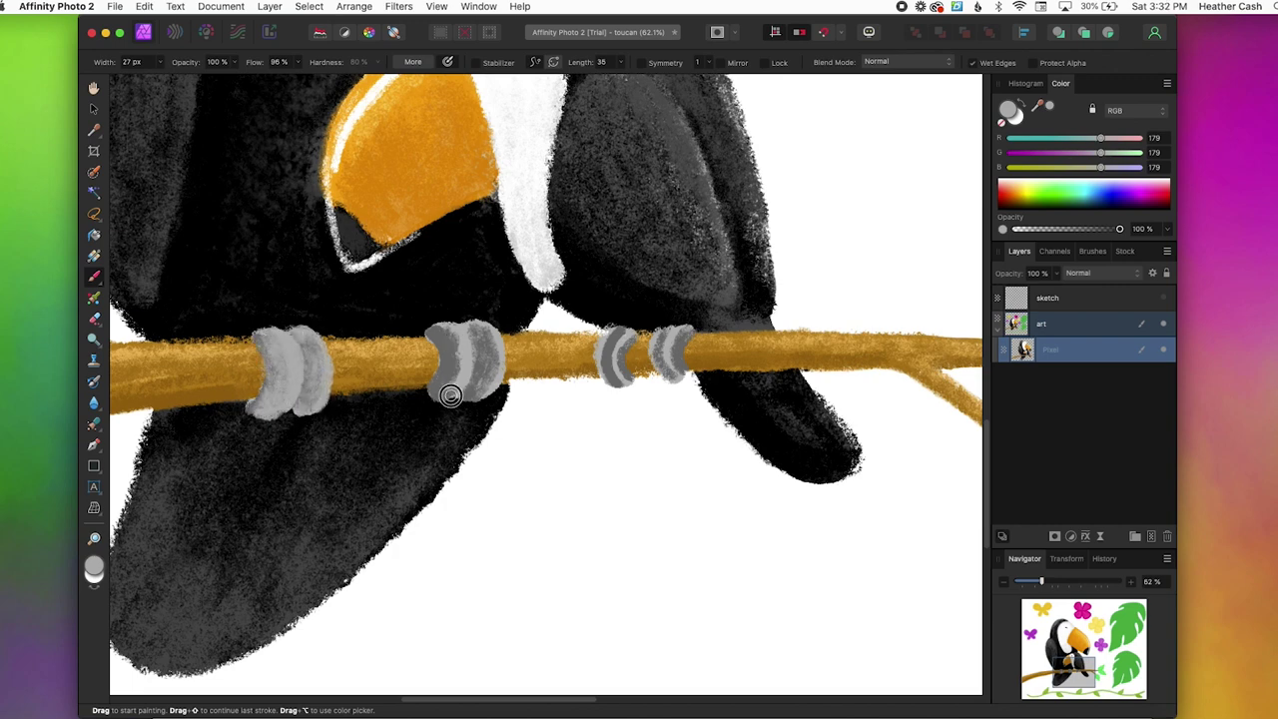
mouse_move(450, 395)
left_mouse_down()
mouse_move(448, 349)
mouse_move(483, 340)
left_mouse_up()
mouse_move(486, 386)
left_mouse_down()
mouse_move(494, 366)
mouse_move(477, 326)
left_mouse_up()
mouse_move(606, 342)
left_mouse_down()
mouse_move(614, 381)
mouse_move(618, 346)
mouse_move(675, 359)
left_mouse_up()
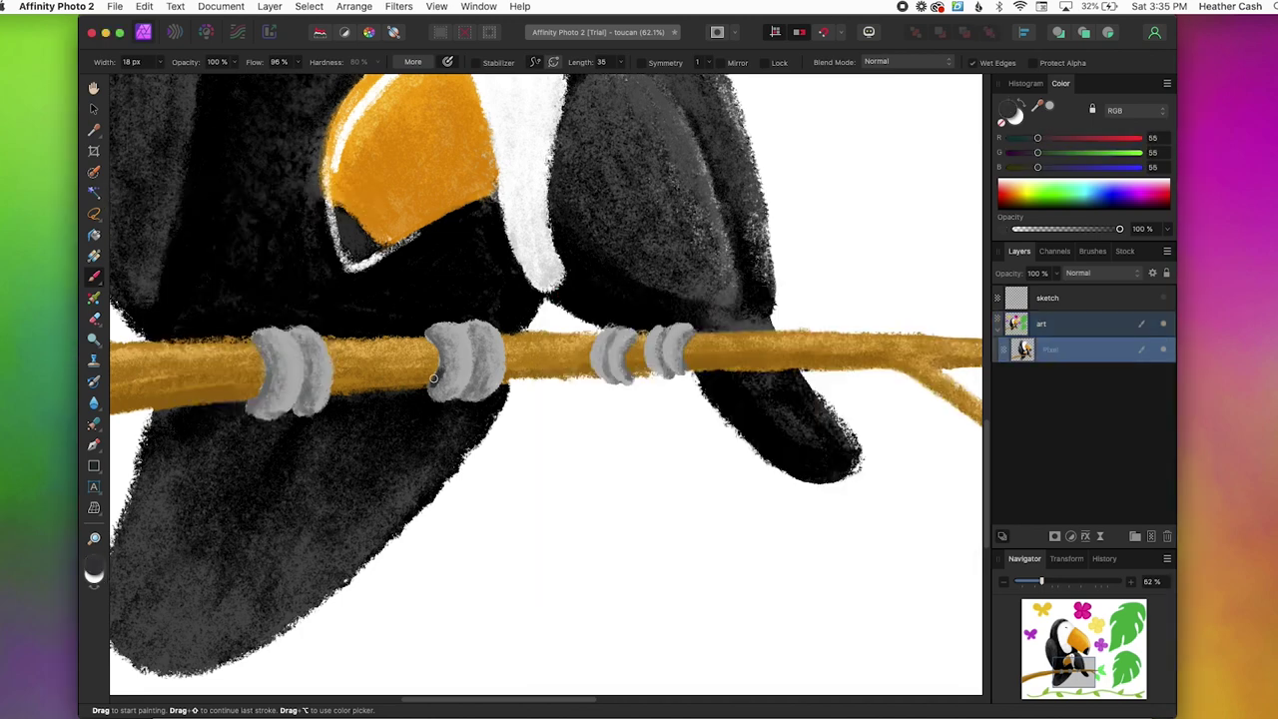
- Add dark gray 55 shadows along the edges of the claws with an 18 px brush
left_click_drag(443, 348, 435, 393)
left_click(430, 321, "alt")
mouse_move(436, 342)
left_mouse_down()
mouse_move(435, 392)
mouse_move(475, 350)
left_mouse_up()
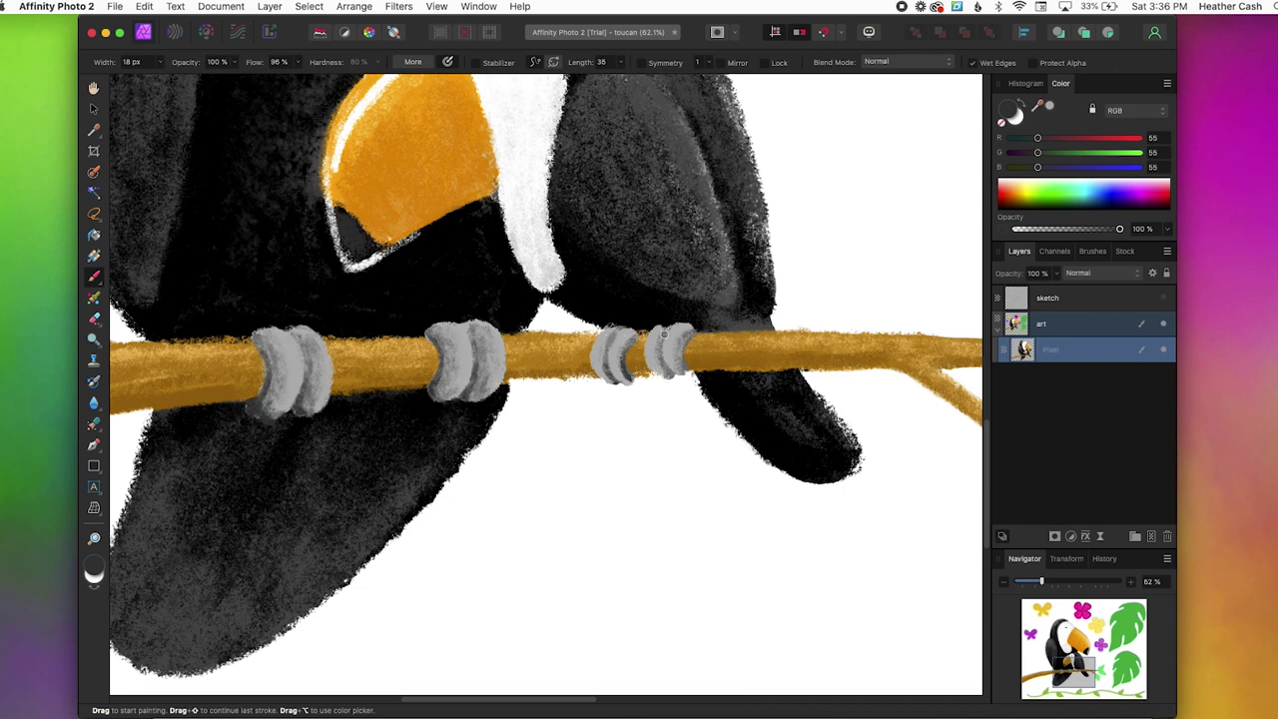
left_click_drag(665, 334, 669, 378)
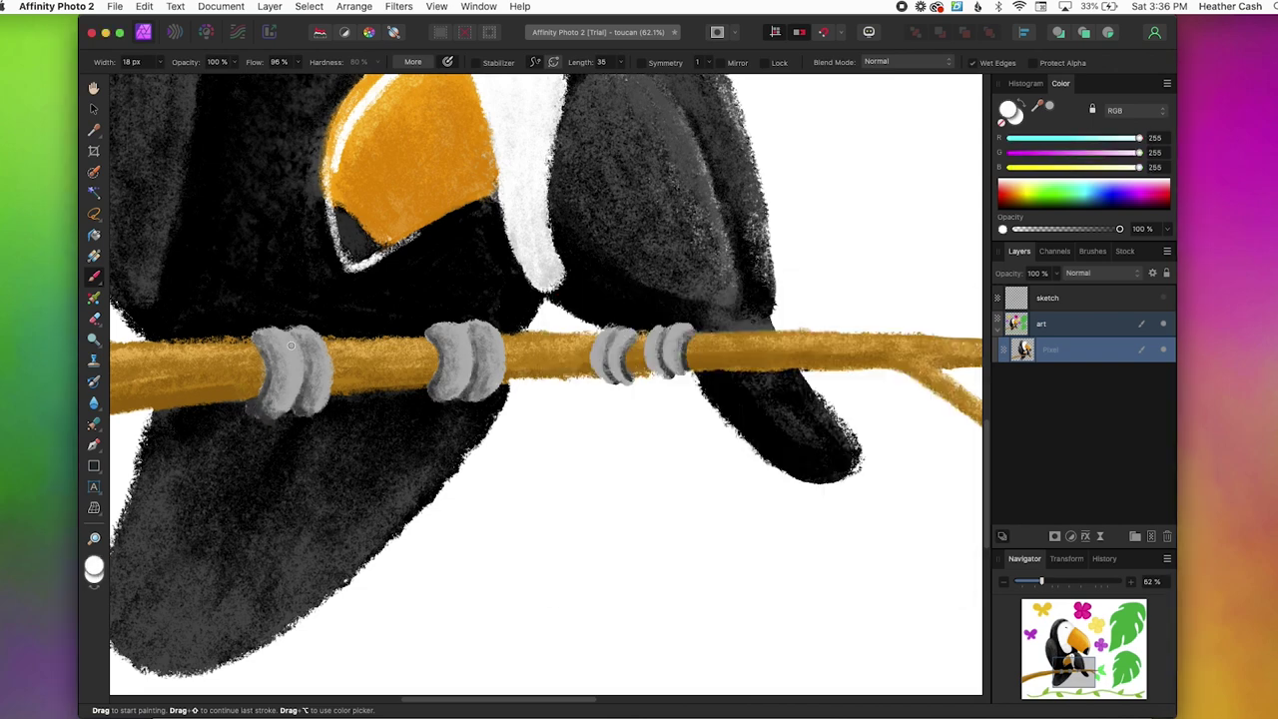
- Paint white highlights down the claws of both toucans, blending them with gray 179
left_click_drag(295, 341, 294, 400)
mouse_move(457, 331)
left_mouse_down()
mouse_move(466, 364)
mouse_move(453, 327)
mouse_move(466, 352)
mouse_move(498, 343)
mouse_move(493, 376)
mouse_move(463, 374)
mouse_move(453, 340)
left_mouse_up()
left_click(95, 567)
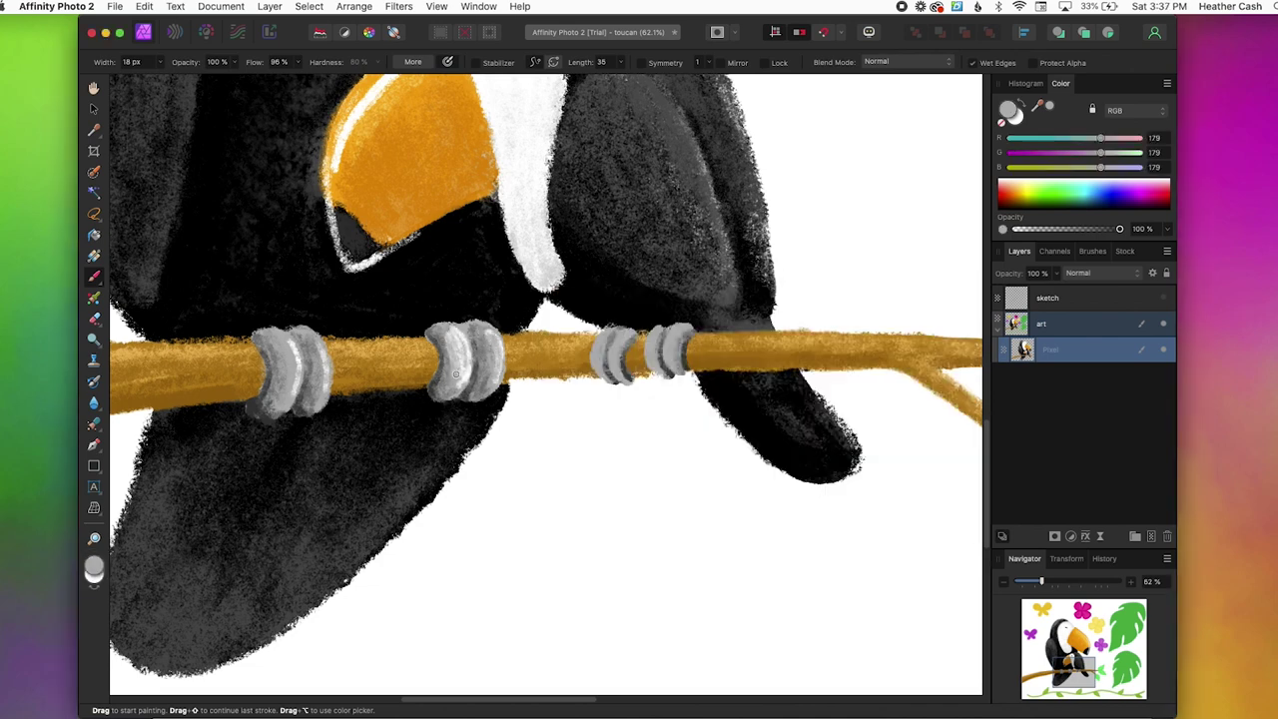
key("x")
left_click_drag(291, 396, 285, 348)
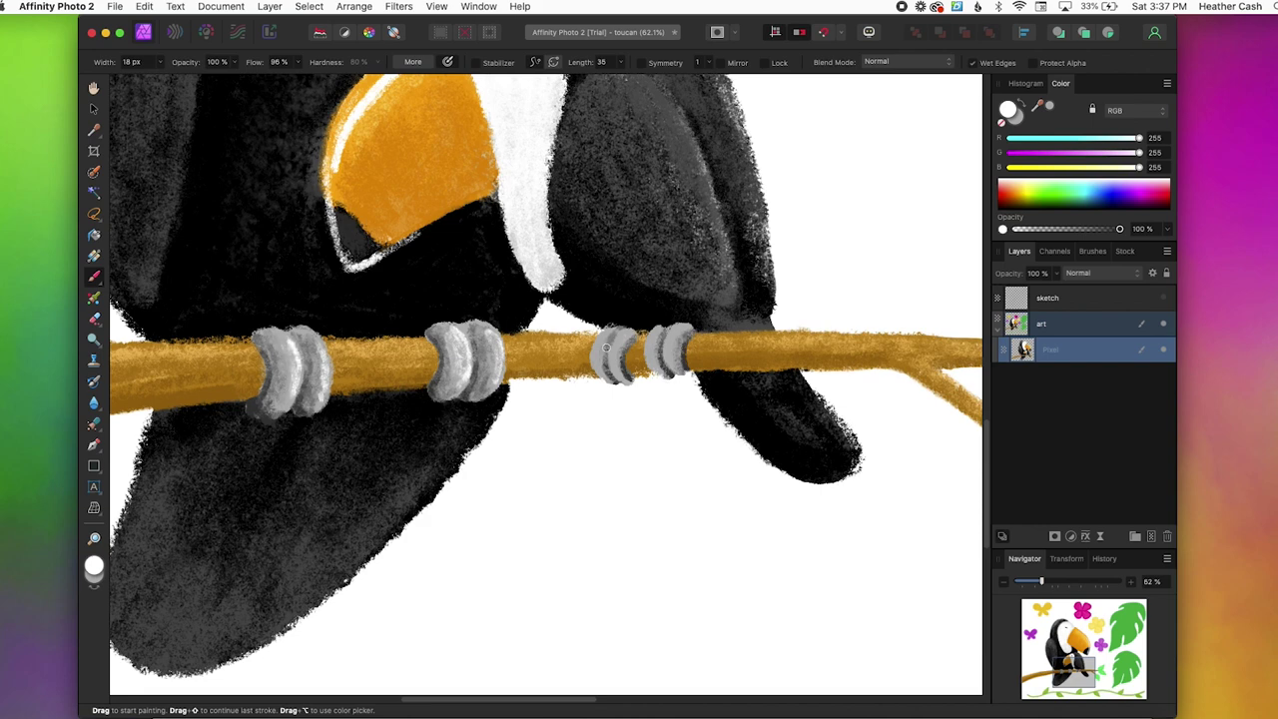
mouse_move(605, 342)
left_mouse_down()
mouse_move(617, 373)
mouse_move(659, 350)
mouse_move(670, 360)
left_mouse_up()
- Shade the pink flower's petals outward from the center with deep pink (196, 10, 119) and a 60 px brush
mouse_move(319, 254)
left_mouse_down()
mouse_move(342, 230)
mouse_move(278, 281)
mouse_move(288, 288)
mouse_move(277, 329)
mouse_move(197, 289)
mouse_move(235, 320)
left_mouse_up()
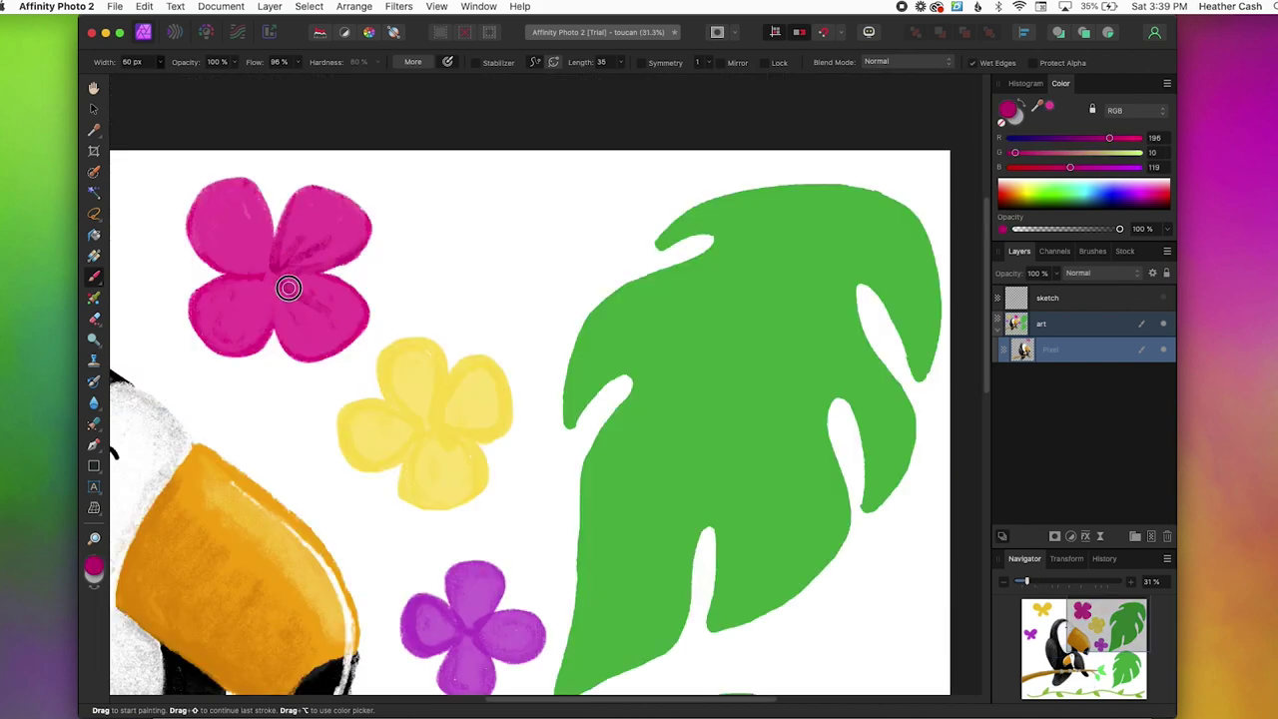
mouse_move(263, 270)
left_mouse_down()
mouse_move(252, 182)
mouse_move(317, 174)
mouse_move(321, 246)
left_mouse_up()
mouse_move(282, 283)
left_mouse_down()
mouse_move(303, 311)
mouse_move(250, 339)
mouse_move(199, 243)
mouse_move(309, 257)
mouse_move(339, 200)
left_mouse_up()
- Set the brush colour to light pink (247, 138, 202) and highlight each petal of the pink flower
double_click(94, 568)
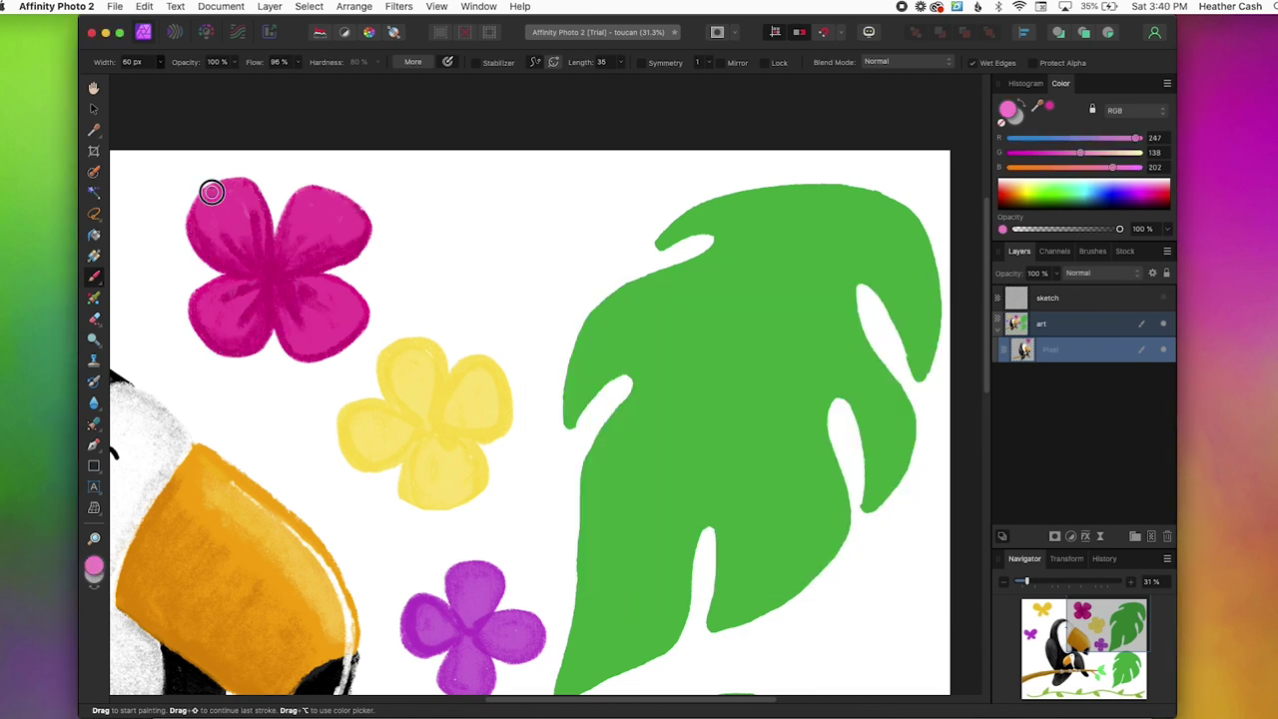
left_click_drag(211, 192, 255, 219)
left_click_drag(339, 205, 287, 224)
mouse_move(207, 298)
left_mouse_down()
mouse_move(210, 320)
mouse_move(250, 334)
left_mouse_up()
mouse_move(340, 325)
left_mouse_down()
mouse_move(320, 322)
mouse_move(337, 314)
mouse_move(315, 287)
left_mouse_up()
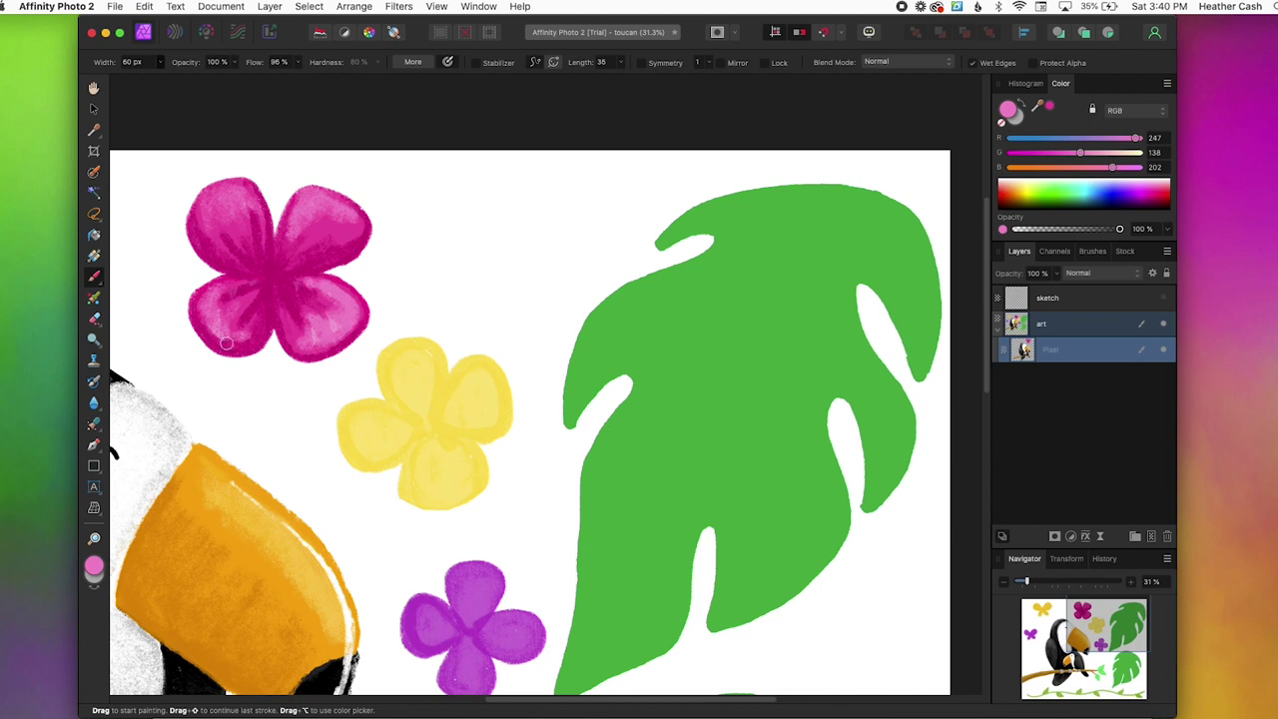
- Narrow the brush to 22 px and paint dark magenta (144, 4, 86) veins from the pink flower's center
double_click(94, 566)
left_click(805, 469)
left_click(561, 295)
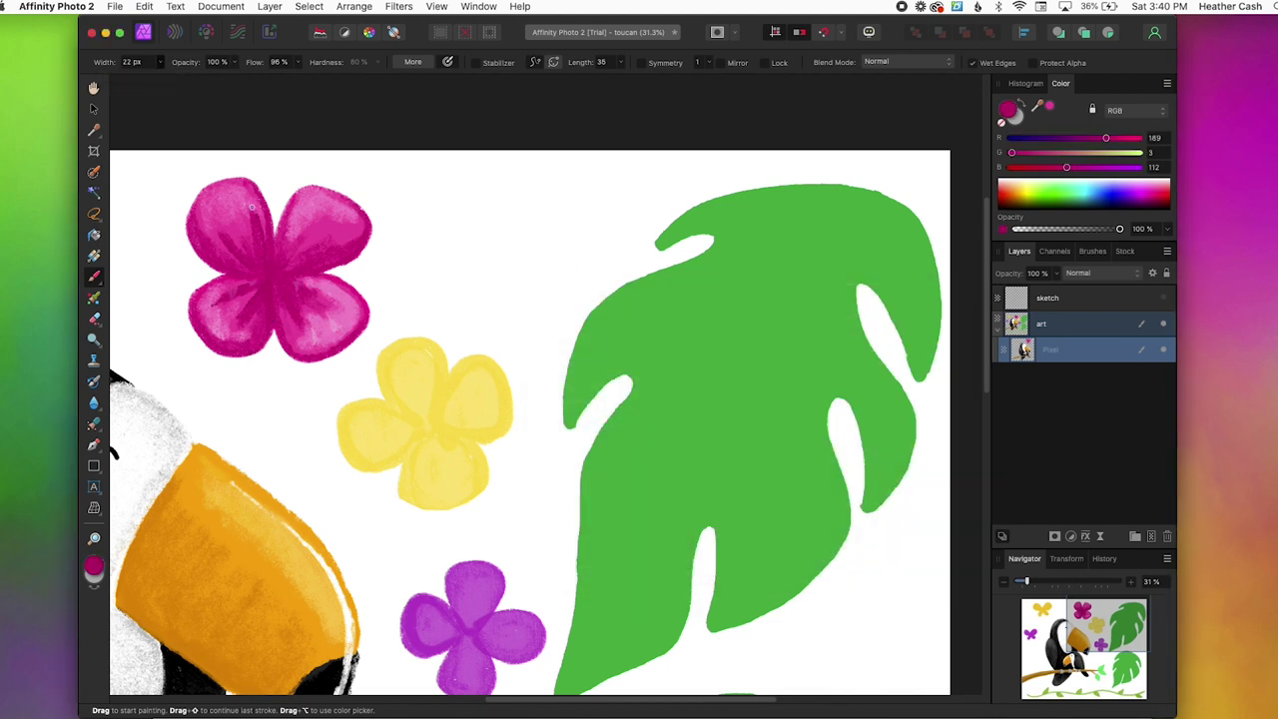
double_click(92, 572)
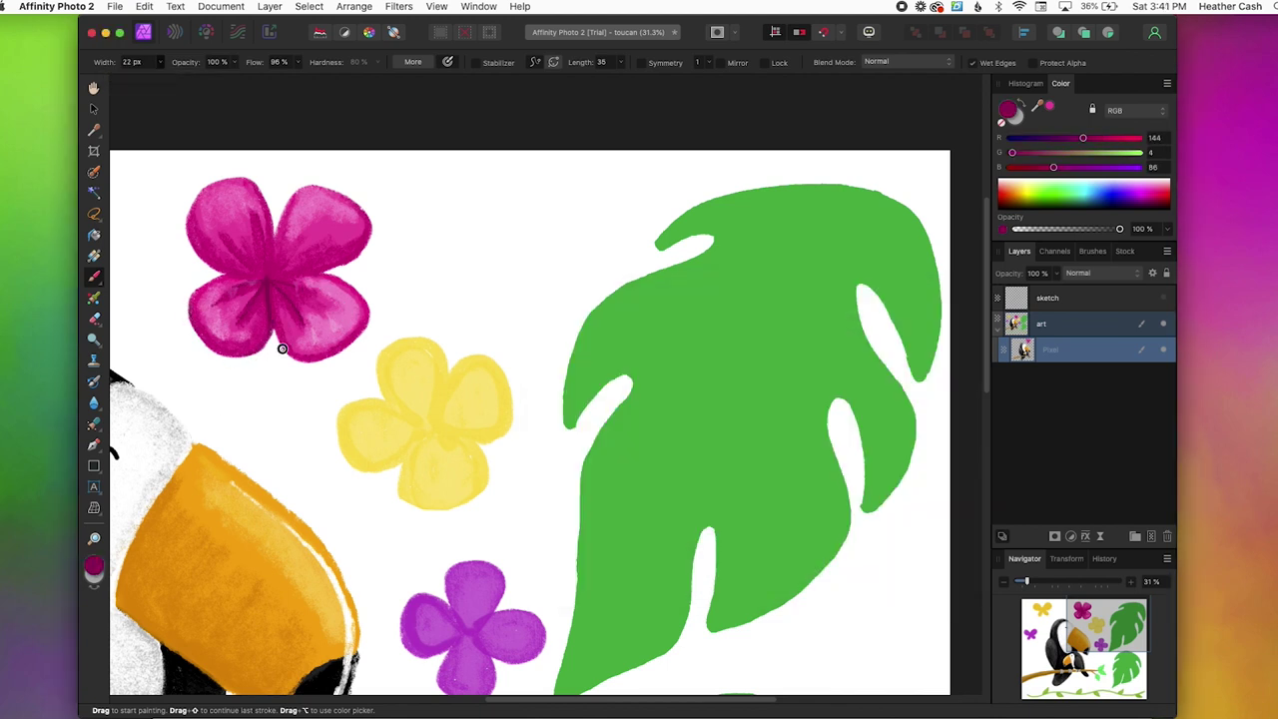
left_click_drag(267, 284, 302, 235)
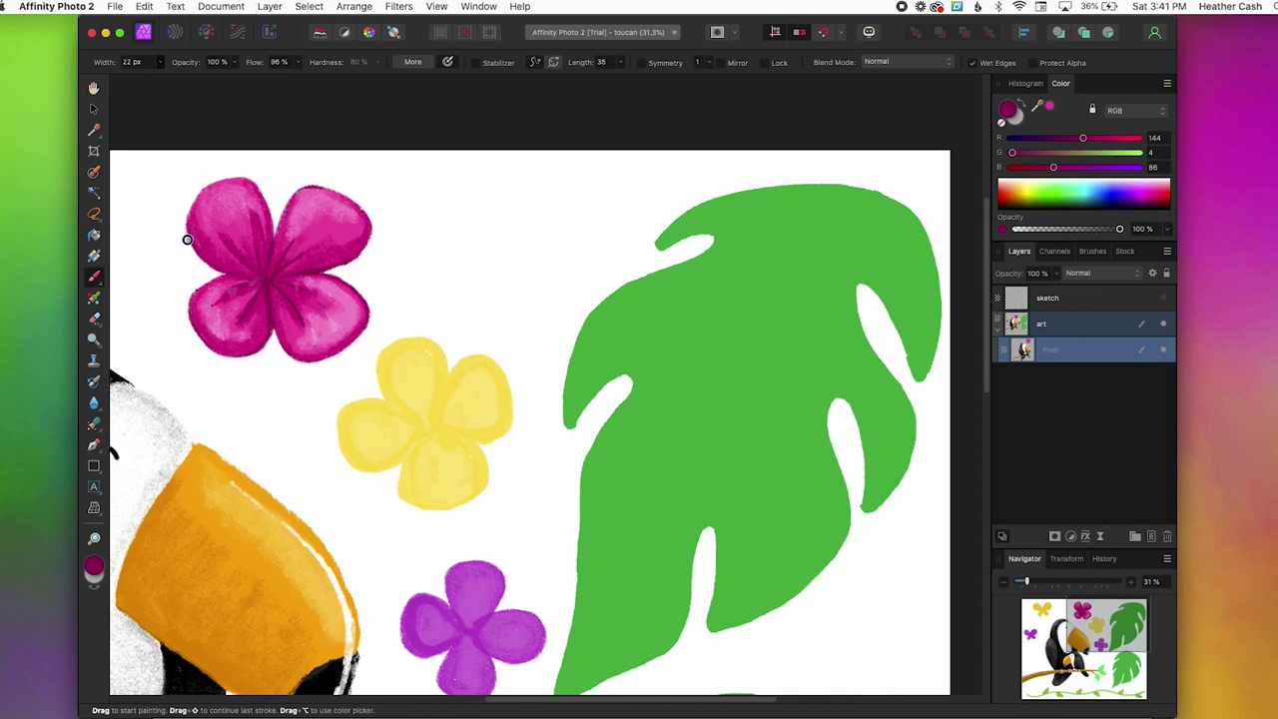
- Set the brush colour to pale pink (249, 185, 222) and add fine highlights along the pink flower's petals
double_click(98, 569)
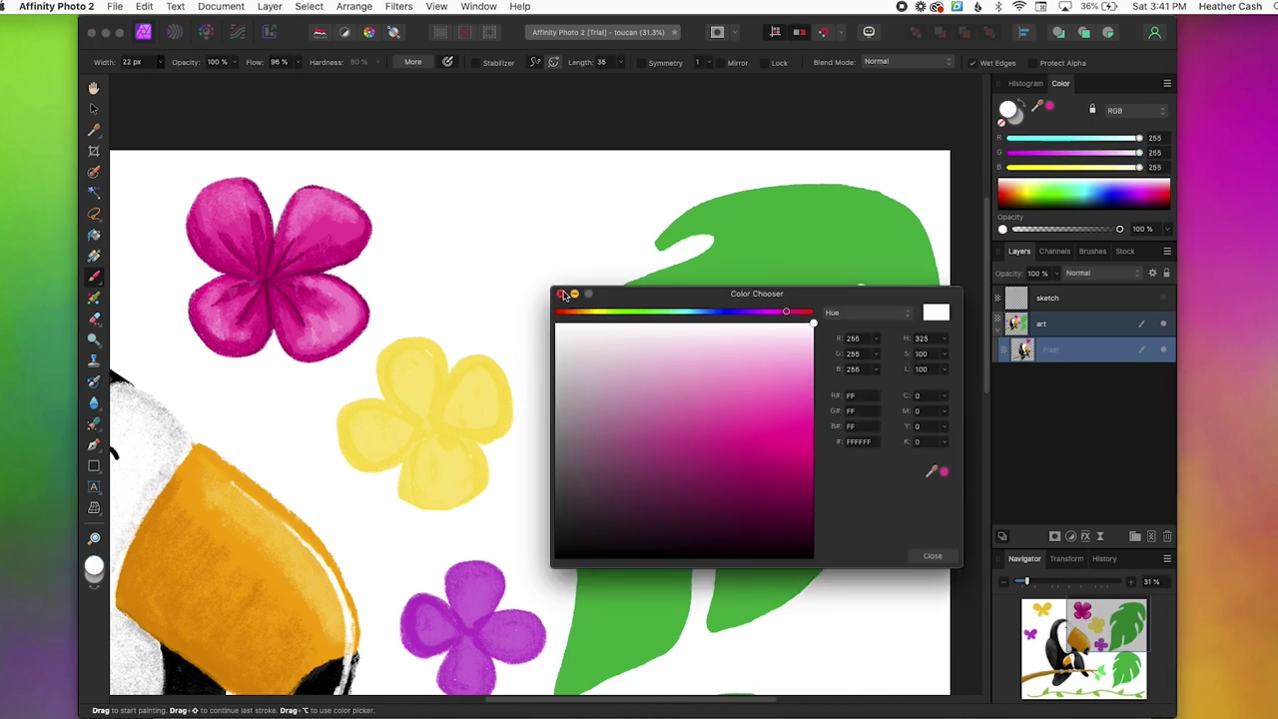
left_click(563, 295)
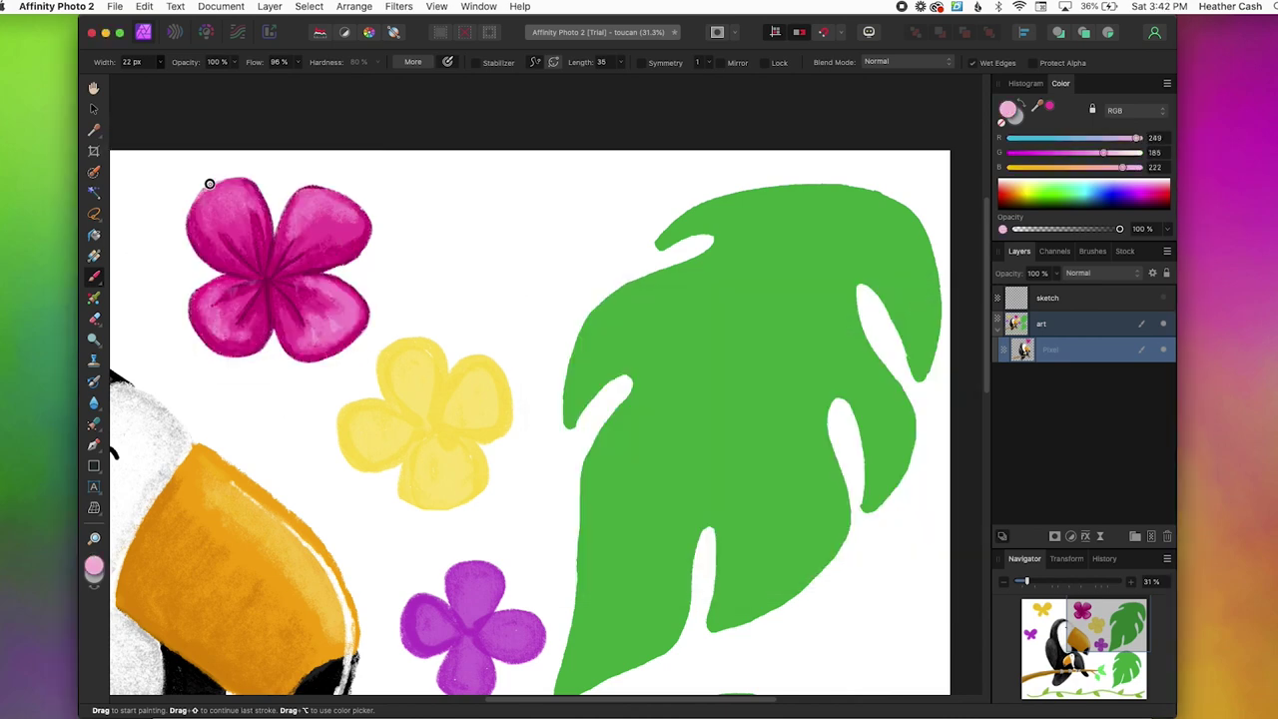
left_click_drag(323, 351, 357, 311)
left_click_drag(300, 195, 327, 196)
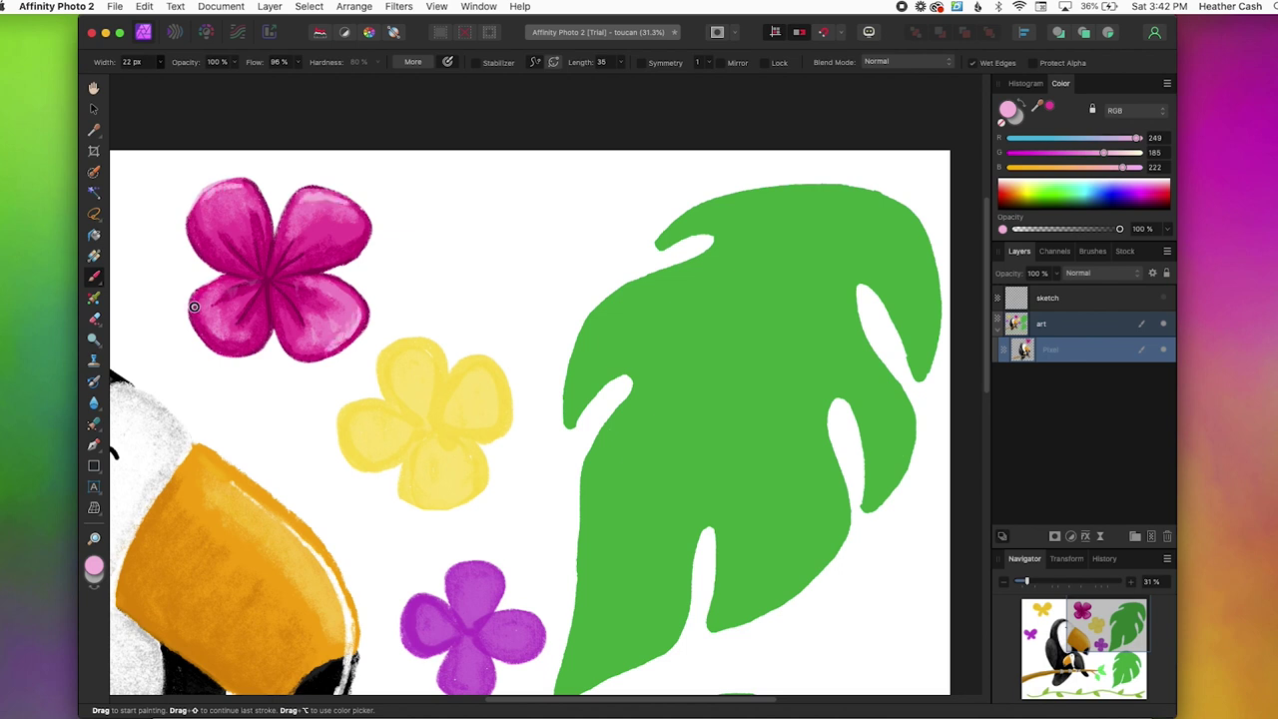
left_click_drag(193, 307, 238, 349)
left_click_drag(305, 232, 296, 246)
mouse_move(243, 200)
left_mouse_down()
mouse_move(250, 256)
mouse_move(227, 201)
left_mouse_up()
- Shade and highlight the yellow flower's petals at 47 px, adding veins in golden yellow (245, 193, 73) at 28 px
right_click(369, 253)
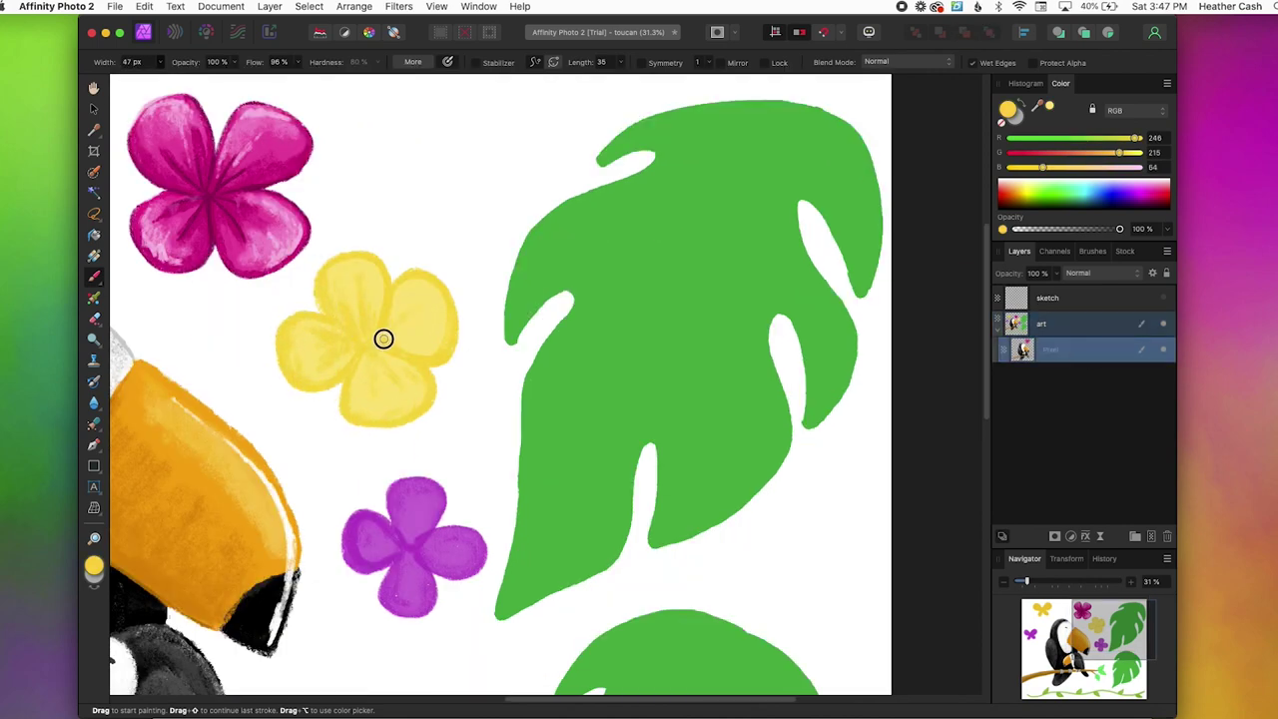
left_click(789, 390)
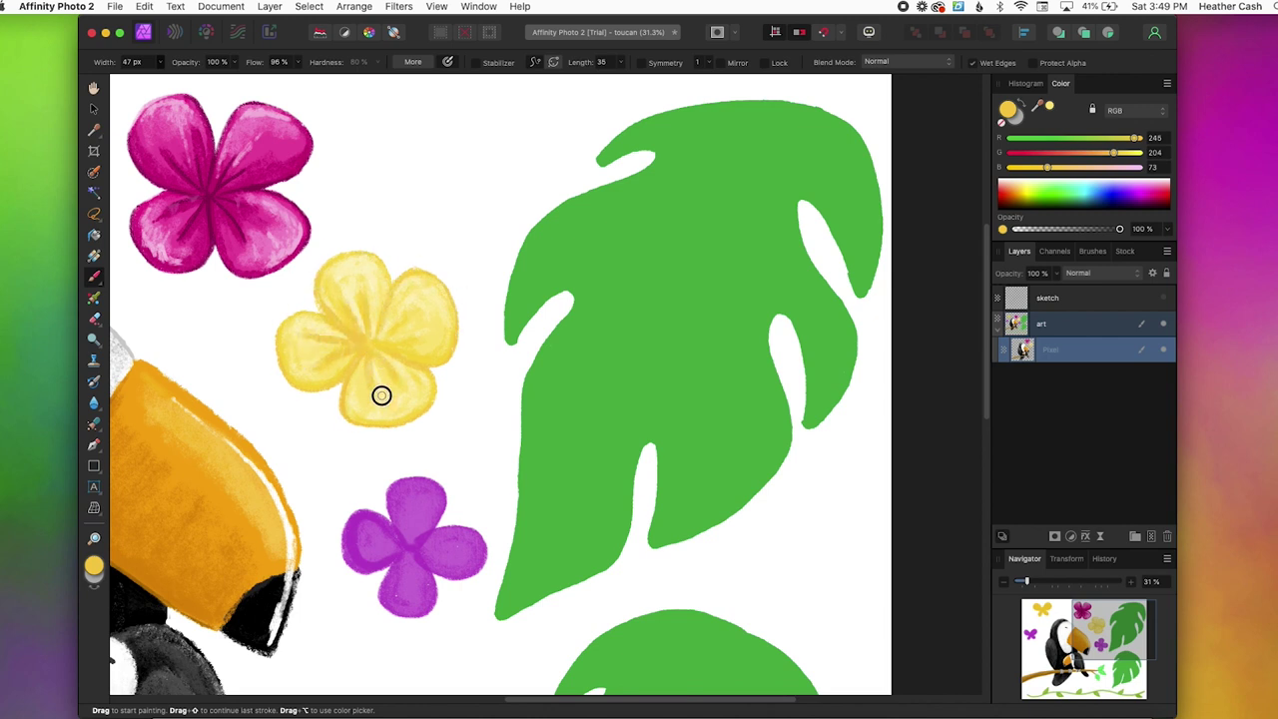
double_click(94, 567)
left_click(588, 313)
left_click(933, 556)
left_click_drag(160, 62, 148, 64)
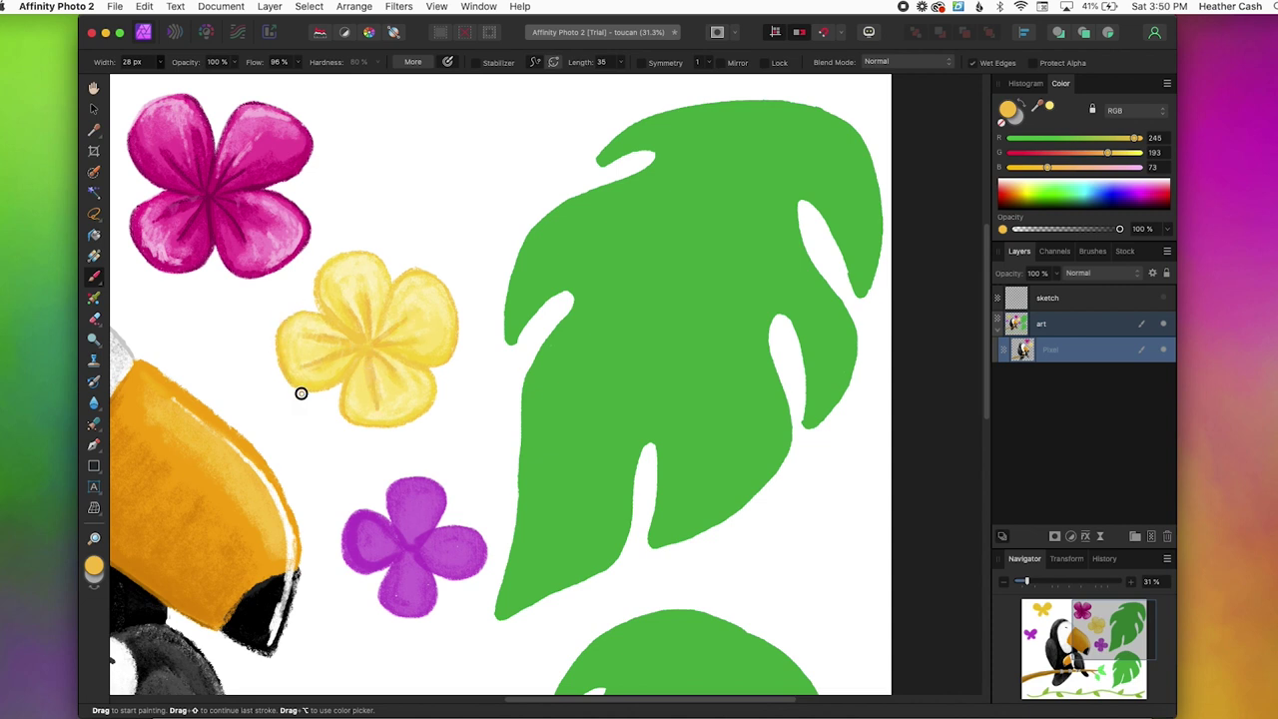
- Set the brush colour to ochre (218, 152, 11) and outline the yellow flower's petals
double_click(94, 567)
left_click(811, 427)
left_click(932, 555)
left_click_drag(337, 396, 300, 393)
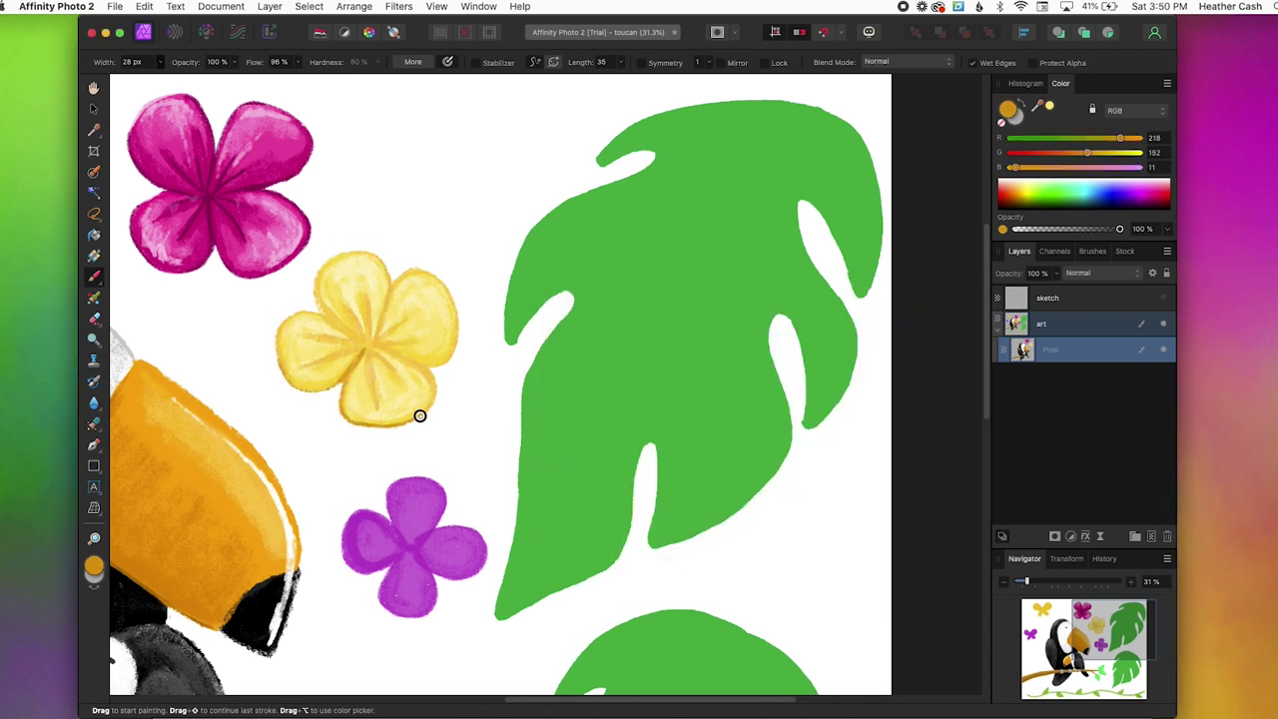
mouse_move(420, 421)
left_mouse_down()
mouse_move(430, 365)
mouse_move(322, 317)
mouse_move(300, 330)
mouse_move(390, 280)
left_mouse_up()
- Paint ochre veins from the yellow flower's center into its petals
left_click_drag(370, 341, 339, 294)
left_click_drag(371, 343, 385, 395)
left_click_drag(379, 344, 420, 342)
left_click_drag(365, 346, 322, 333)
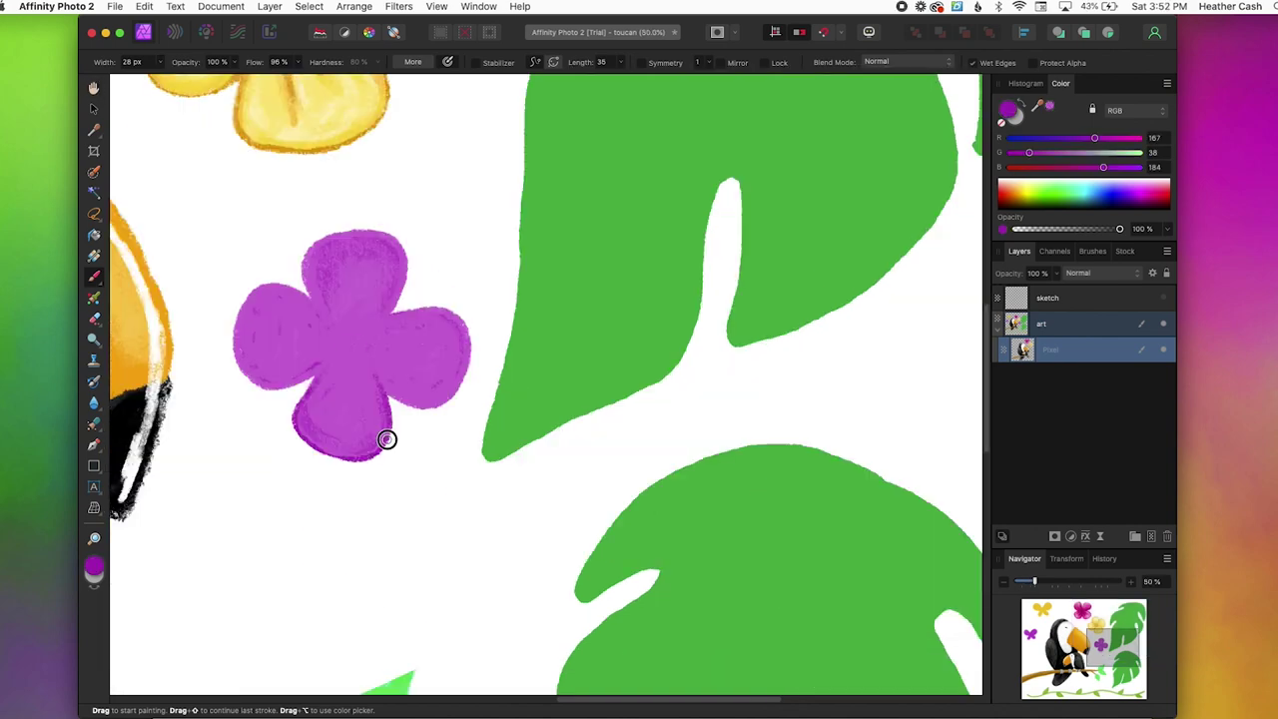
- Paint purple (167, 38, 184) veins from the purple flower's center into its lower and upper petals with a 28 px brush
left_click_drag(349, 349, 324, 422)
left_click_drag(350, 352, 359, 388)
mouse_move(348, 351)
left_mouse_down()
mouse_move(288, 328)
mouse_move(370, 282)
left_mouse_up()
left_click_drag(347, 341, 343, 286)
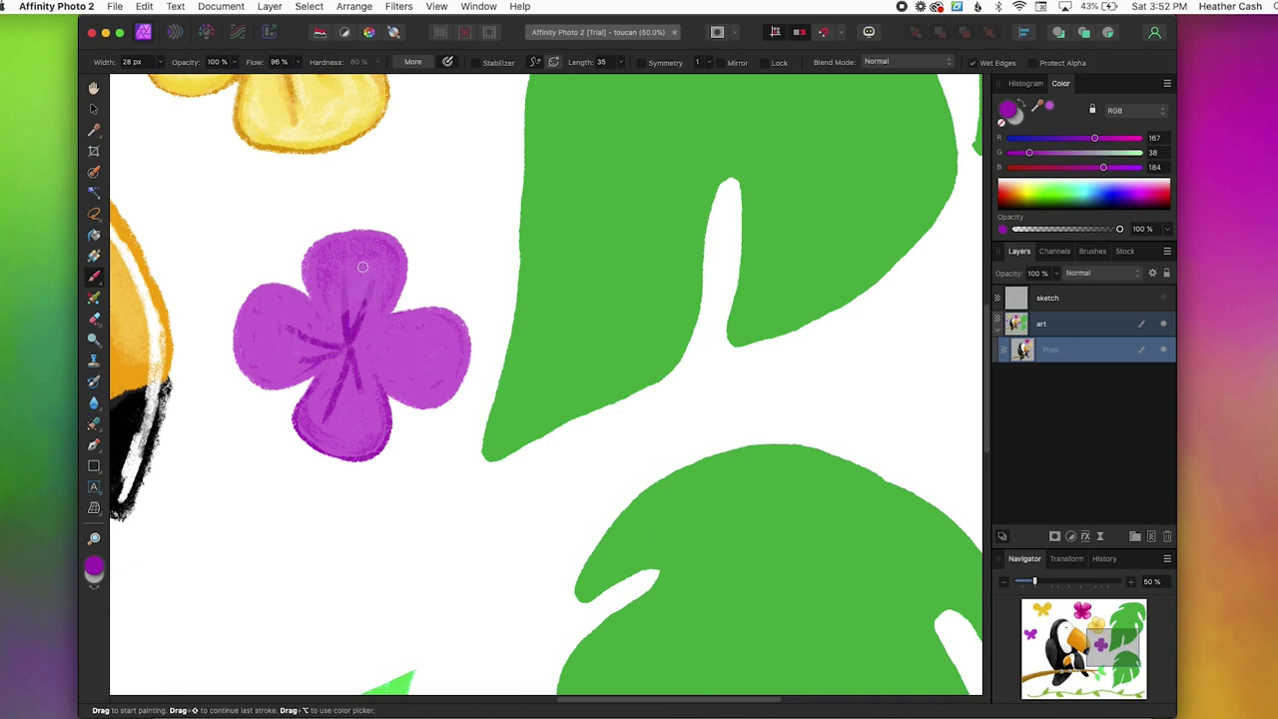
- Sample a colour from the art layer, return to the clipped layer and paint veins in the purple flower's side petals
left_click(1041, 323)
left_click(303, 286, "alt")
left_click(1051, 349)
left_click_drag(356, 348, 403, 343)
left_click_drag(358, 352, 404, 370)
mouse_move(391, 320)
left_mouse_down()
mouse_move(445, 312)
mouse_move(385, 397)
left_mouse_up()
mouse_move(311, 313)
left_mouse_down()
mouse_move(395, 306)
mouse_move(358, 339)
left_mouse_up()
left_click_drag(306, 298, 327, 370)
- Resample purple (169, 42, 186) from the flower, enlarge the brush to 46 px and texture its petals on the clipped layer
left_click(1042, 323)
double_click(1007, 109)
left_click(940, 472)
left_click_drag(931, 472, 314, 283)
left_click(930, 555)
left_click(1051, 350)
double_click(1008, 109)
left_click_drag(931, 472, 352, 337)
left_click(942, 471)
left_click(931, 556)
key("bracketright")
key("bracketright")
mouse_move(303, 399)
left_mouse_down()
mouse_move(331, 380)
mouse_move(345, 421)
left_mouse_up()
mouse_move(262, 311)
left_mouse_down()
mouse_move(303, 366)
mouse_move(276, 322)
mouse_move(366, 248)
left_mouse_up()
left_click_drag(432, 348, 448, 333)
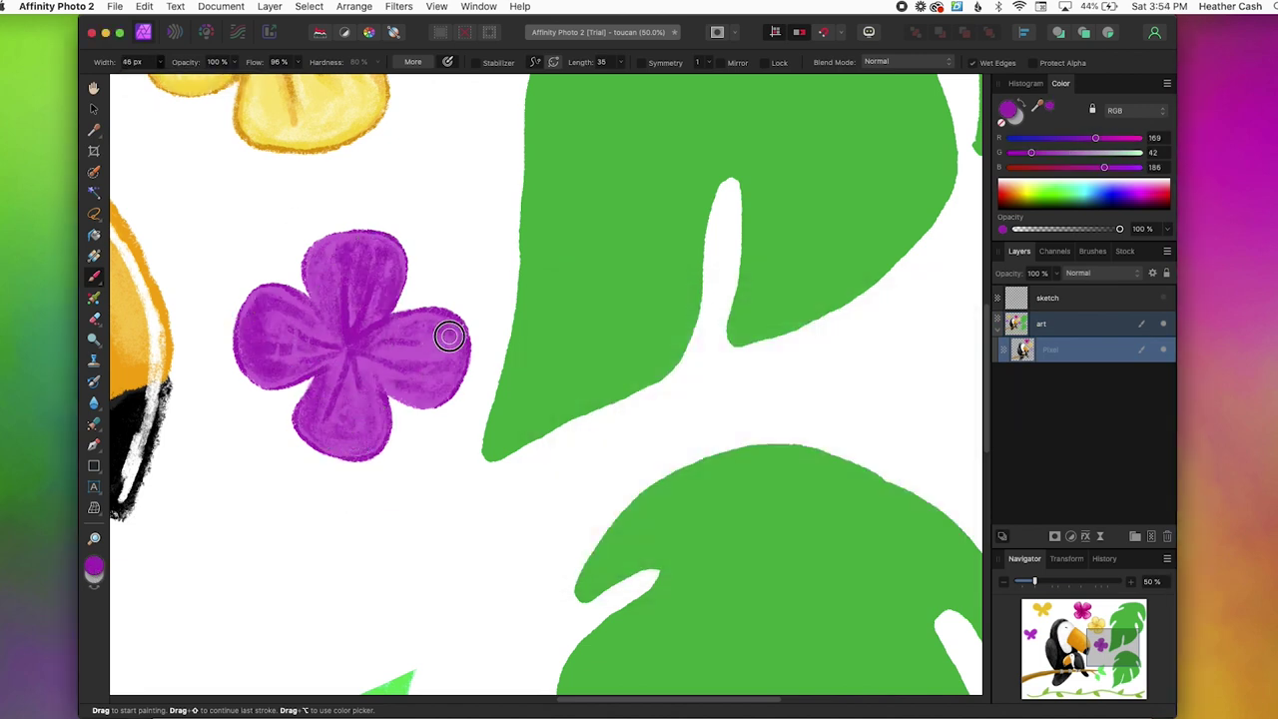
- Set the brush colour to light purple (225, 158, 233) and highlight the purple flower's petals
double_click(98, 566)
left_click(775, 421)
left_click(932, 556)
right_click(282, 379)
double_click(94, 565)
left_click_drag(931, 471, 386, 329)
left_click(720, 378)
left_click(932, 555)
mouse_move(329, 268)
left_mouse_down()
mouse_move(389, 270)
mouse_move(322, 288)
mouse_move(319, 262)
left_mouse_up()
mouse_move(258, 311)
left_mouse_down()
mouse_move(296, 317)
mouse_move(337, 428)
mouse_move(361, 365)
mouse_move(419, 337)
mouse_move(383, 388)
mouse_move(365, 446)
mouse_move(359, 343)
left_mouse_up()
- Set the brush to dark purple (130, 21, 149) at 22 px and deepen the veins around the purple flower's center
double_click(94, 565)
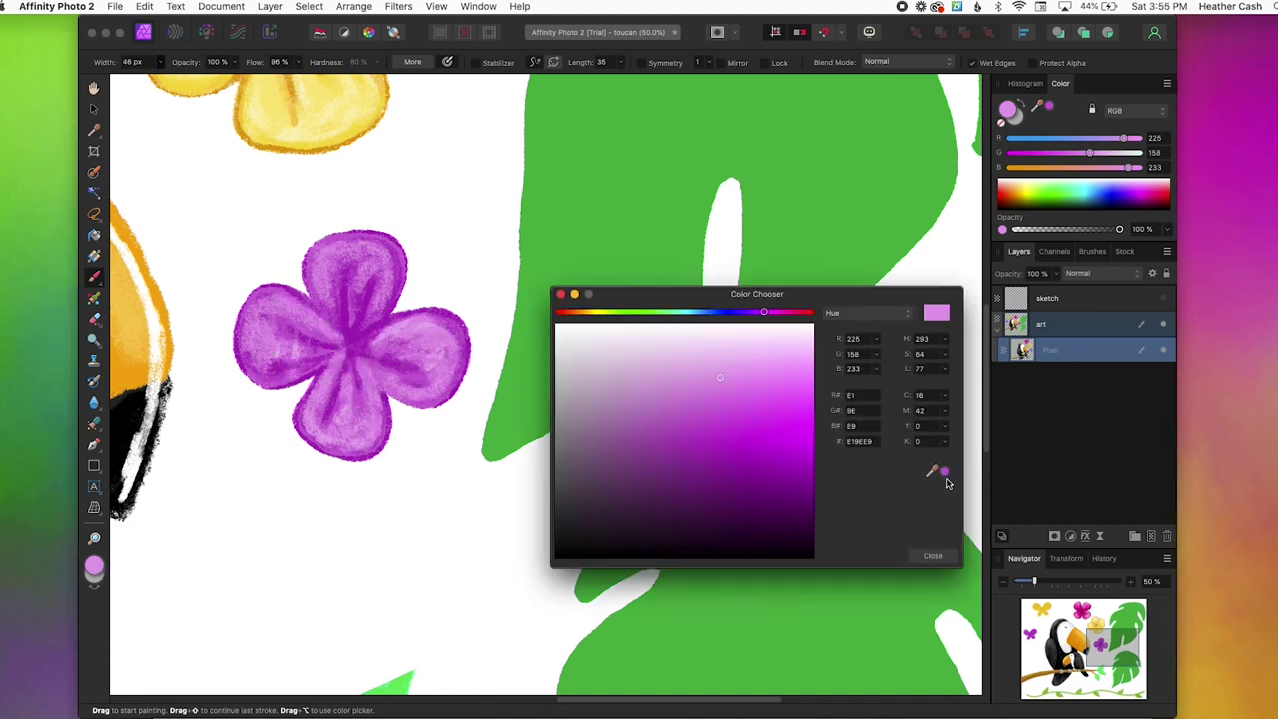
left_click_drag(931, 471, 354, 335)
left_click(750, 479)
left_click(932, 555)
left_click(160, 62)
left_click_drag(150, 80, 133, 80)
mouse_move(336, 325)
left_mouse_down()
mouse_move(307, 284)
mouse_move(344, 287)
left_mouse_up()
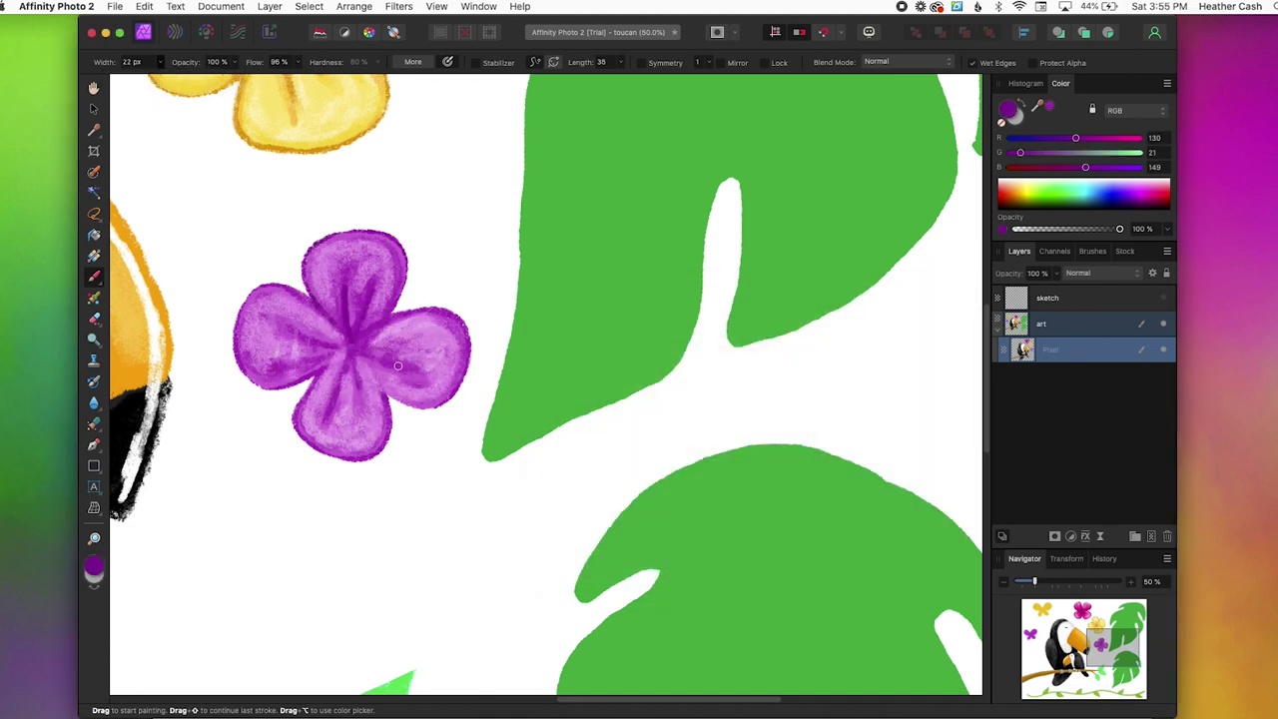
left_click_drag(351, 351, 401, 343)
mouse_move(349, 355)
left_mouse_down()
mouse_move(358, 395)
mouse_move(328, 366)
left_mouse_up()
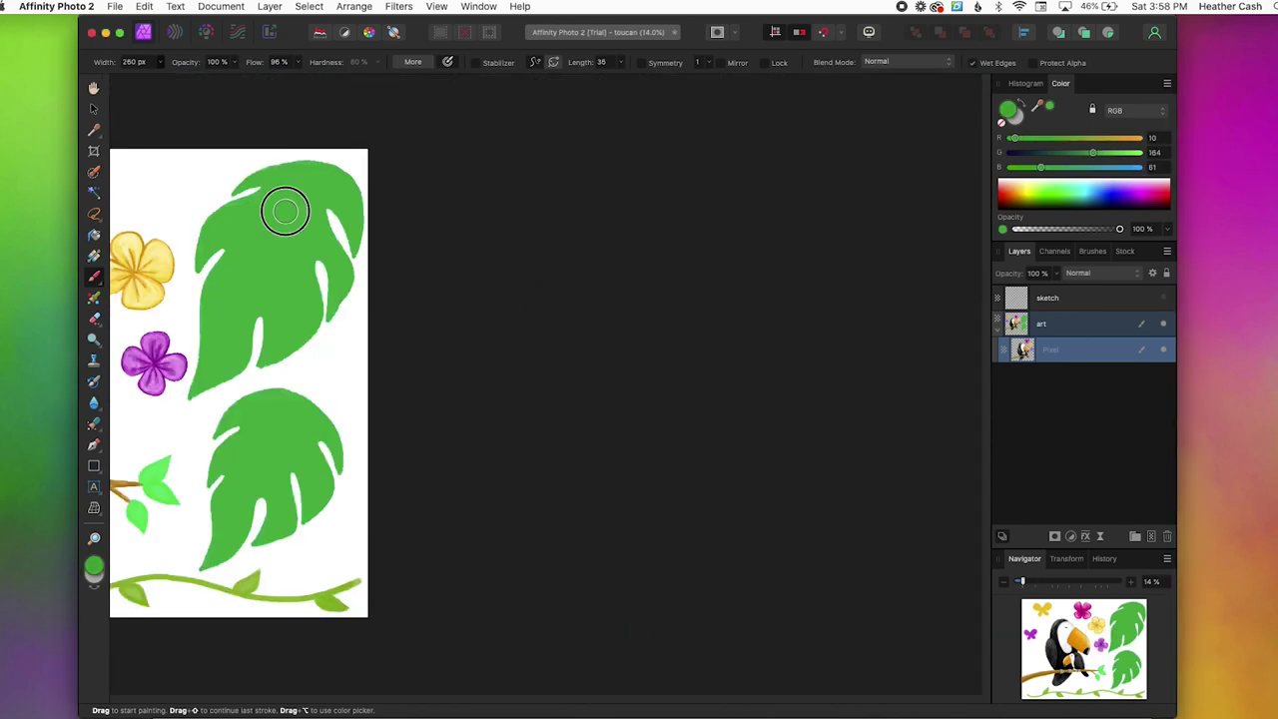
- Shade the two large leaves with green (10, 164, 61) at 260 px, then paint a brighter yellow-green over them
left_click_drag(286, 206, 235, 186)
left_click_drag(311, 384, 240, 465)
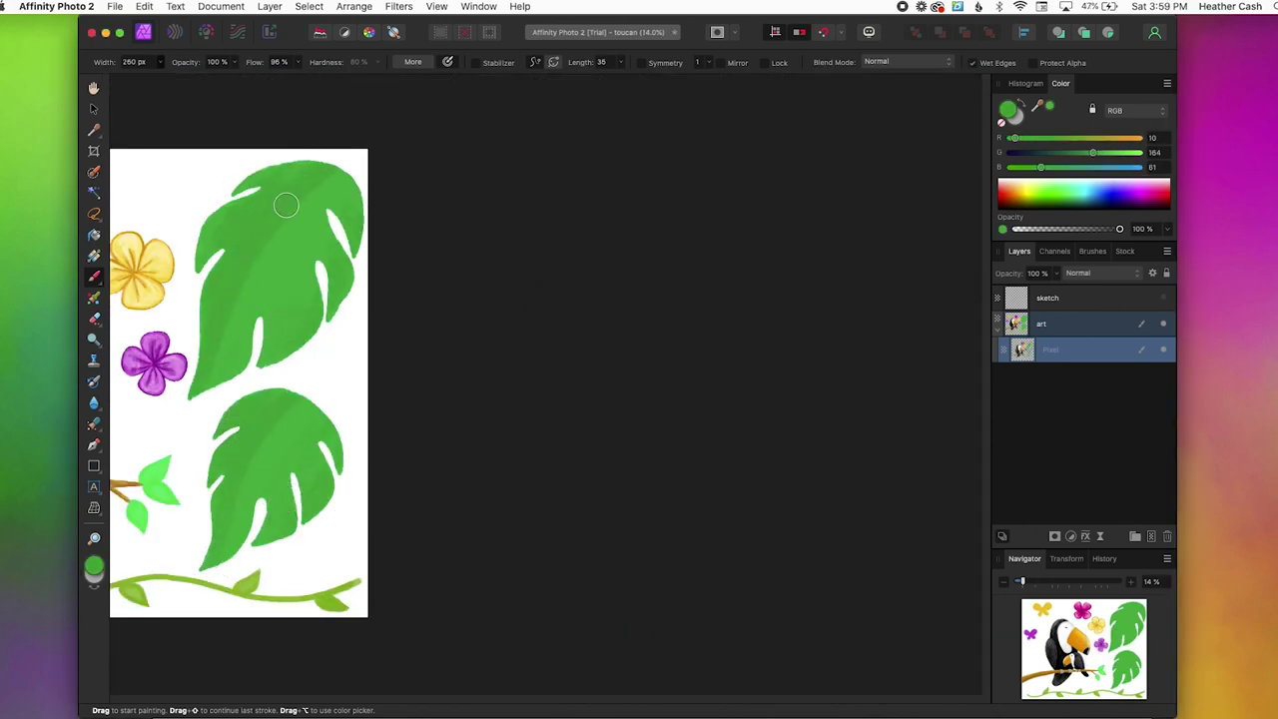
left_click(94, 538)
left_click_drag(296, 330, 350, 330)
left_click(94, 88)
mouse_move(209, 301)
left_mouse_down()
mouse_move(408, 302)
mouse_move(330, 301)
left_mouse_up()
left_click(94, 276)
double_click(94, 566)
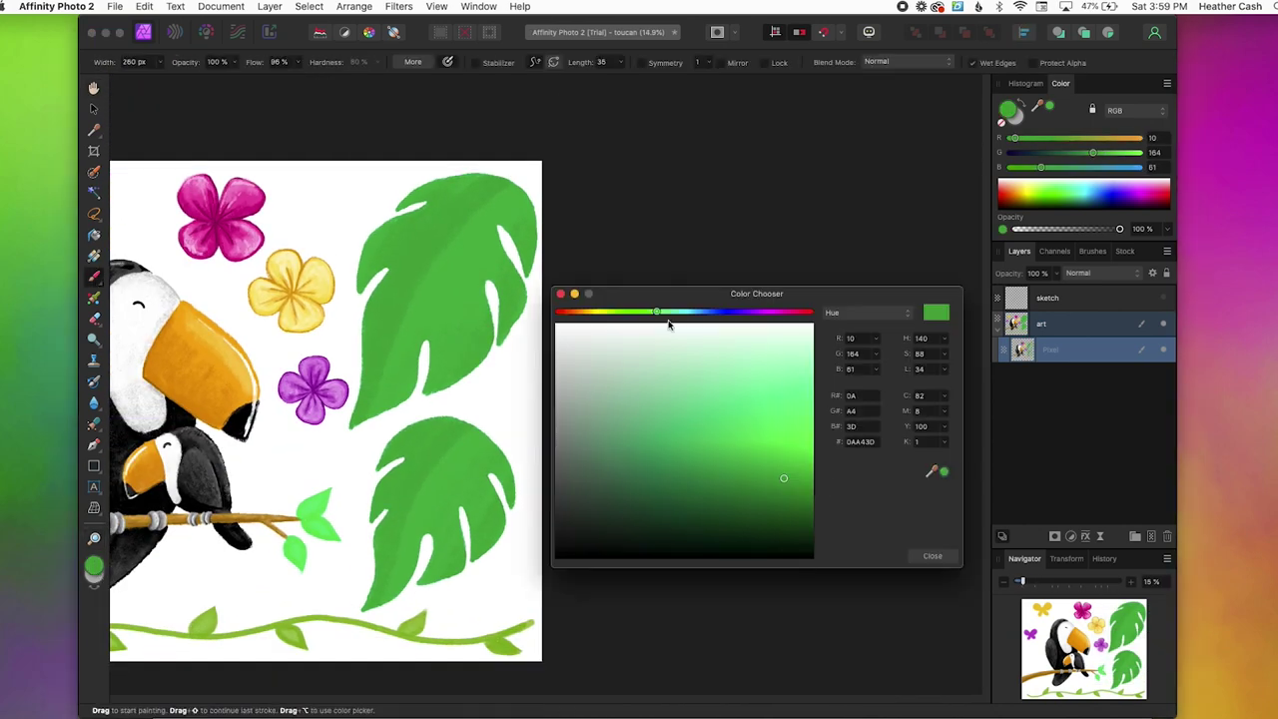
left_click_drag(656, 311, 630, 312)
left_click(794, 424)
left_click(931, 555)
mouse_move(383, 362)
left_mouse_down()
mouse_move(365, 402)
mouse_move(465, 277)
mouse_move(413, 195)
mouse_move(383, 308)
mouse_move(398, 304)
mouse_move(377, 263)
mouse_move(380, 613)
mouse_move(439, 508)
mouse_move(439, 476)
mouse_move(470, 464)
left_mouse_up()
- Adjust the brush to lighter greens and paint further textured highlights over both large leaves
double_click(94, 567)
mouse_move(409, 493)
left_mouse_down()
mouse_move(425, 539)
mouse_move(373, 347)
mouse_move(480, 291)
mouse_move(461, 336)
left_mouse_up()
double_click(94, 566)
left_click(624, 310)
left_click(737, 379)
left_click(559, 294)
mouse_move(471, 435)
left_mouse_down()
mouse_move(385, 604)
mouse_move(378, 533)
left_mouse_up()
mouse_move(487, 178)
left_mouse_down()
mouse_move(451, 200)
mouse_move(433, 368)
mouse_move(528, 256)
mouse_move(459, 309)
left_mouse_up()
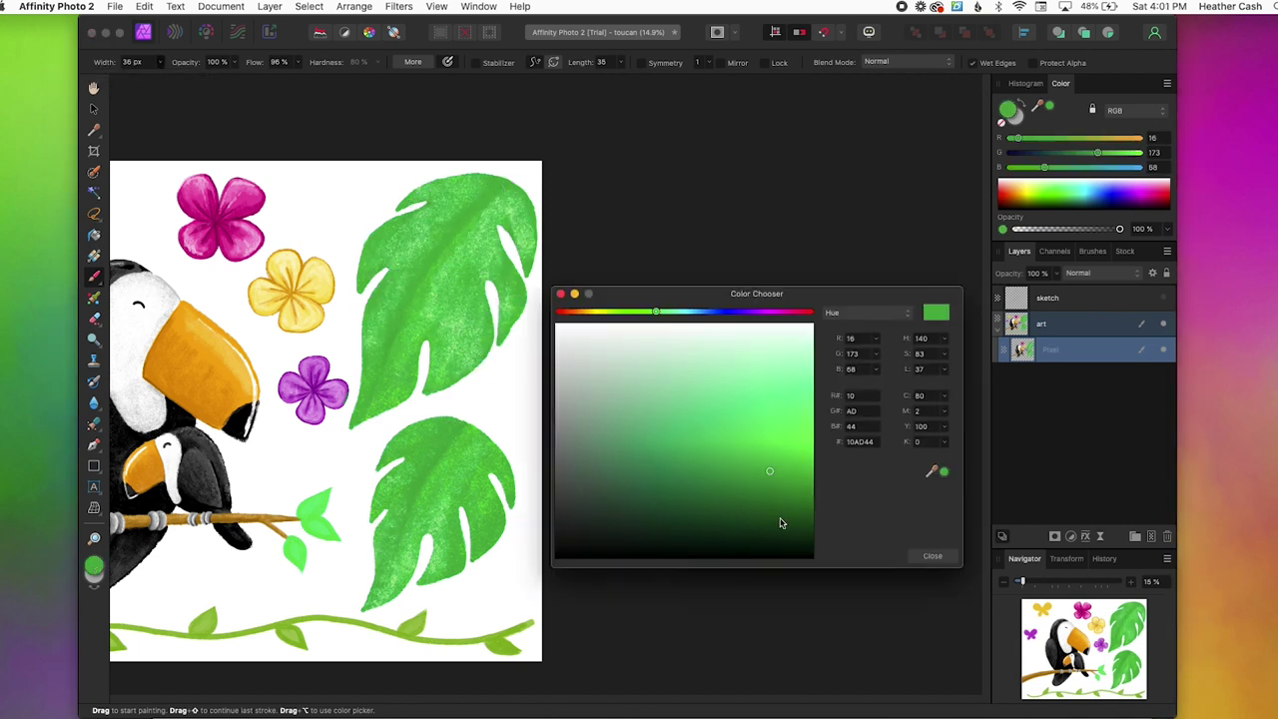
- Set the brush to dark green (5, 130, 41), undo the trial stroke, widen it to about 55 px and detail the lower large leaf
left_click(791, 495)
left_click(560, 294)
left_click_drag(455, 227, 422, 276)
key("super+z")
left_click(159, 62)
left_click_drag(166, 77, 173, 77)
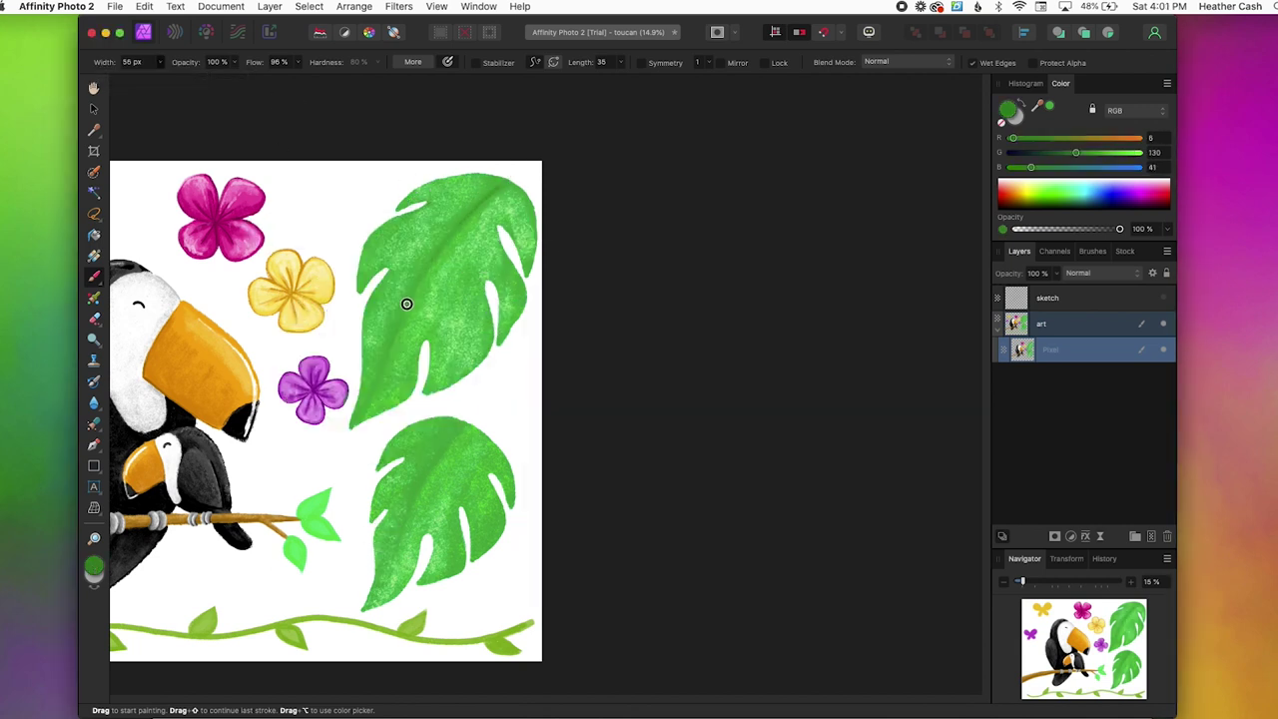
left_click_drag(475, 426, 435, 461)
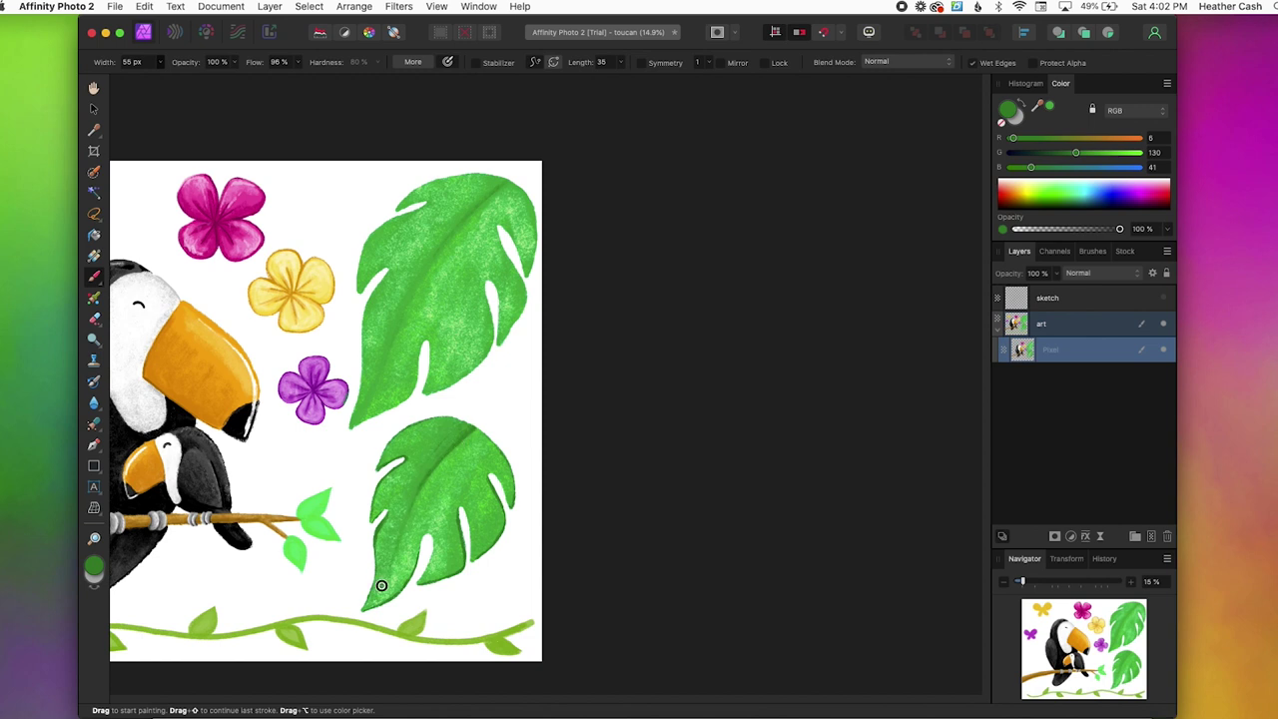
- Paint the upper large leaf's midrib and outline its edges in dark green
left_click_drag(421, 395, 508, 181)
mouse_move(391, 353)
left_mouse_down()
mouse_move(413, 288)
mouse_move(504, 183)
left_mouse_up()
left_click_drag(353, 418, 366, 305)
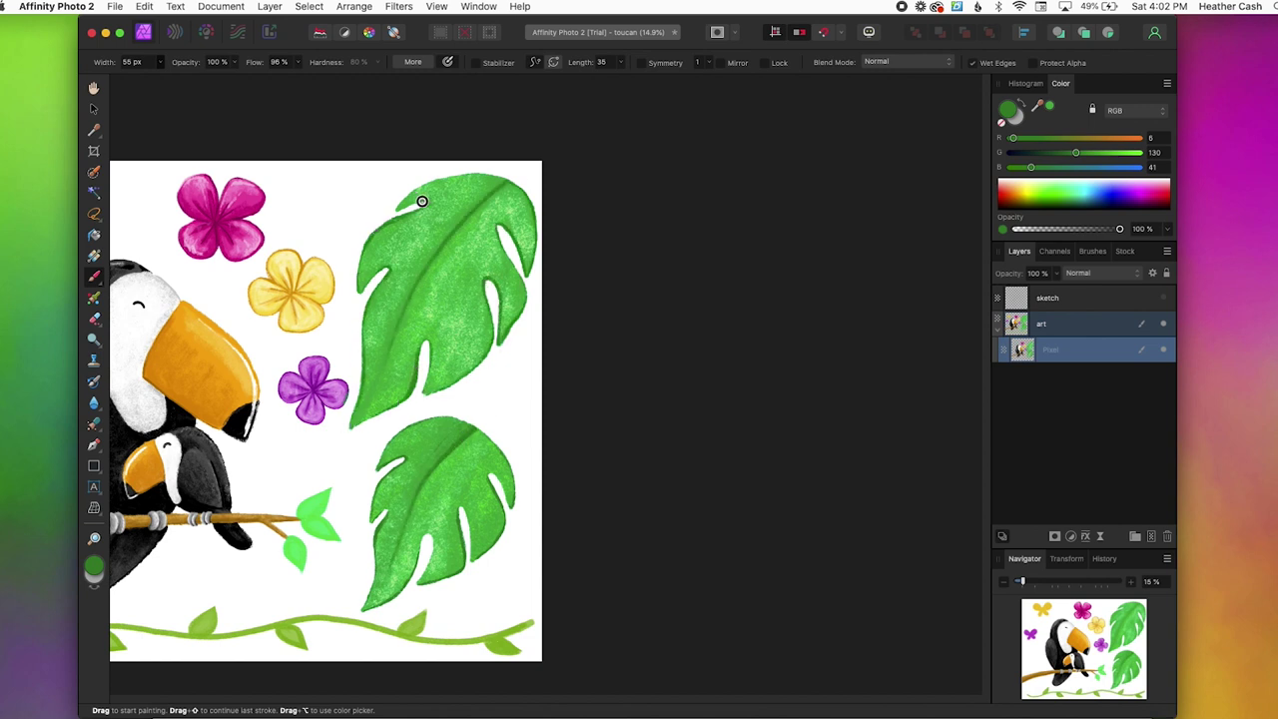
- Shade the twig's three small leaves in green (24, 177, 68), then detail and edge them in darker green (13, 129, 46) at 22 px
left_click(284, 549, "alt")
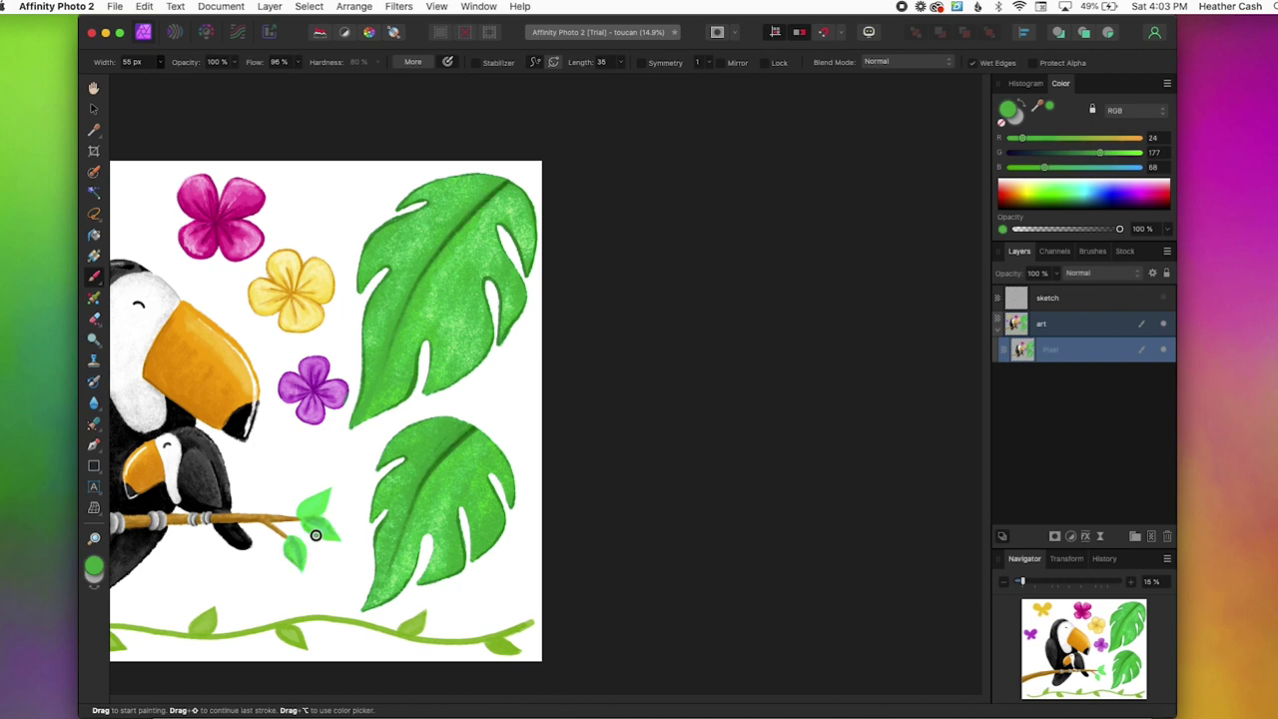
mouse_move(302, 517)
left_mouse_down()
mouse_move(326, 495)
mouse_move(359, 496)
left_mouse_up()
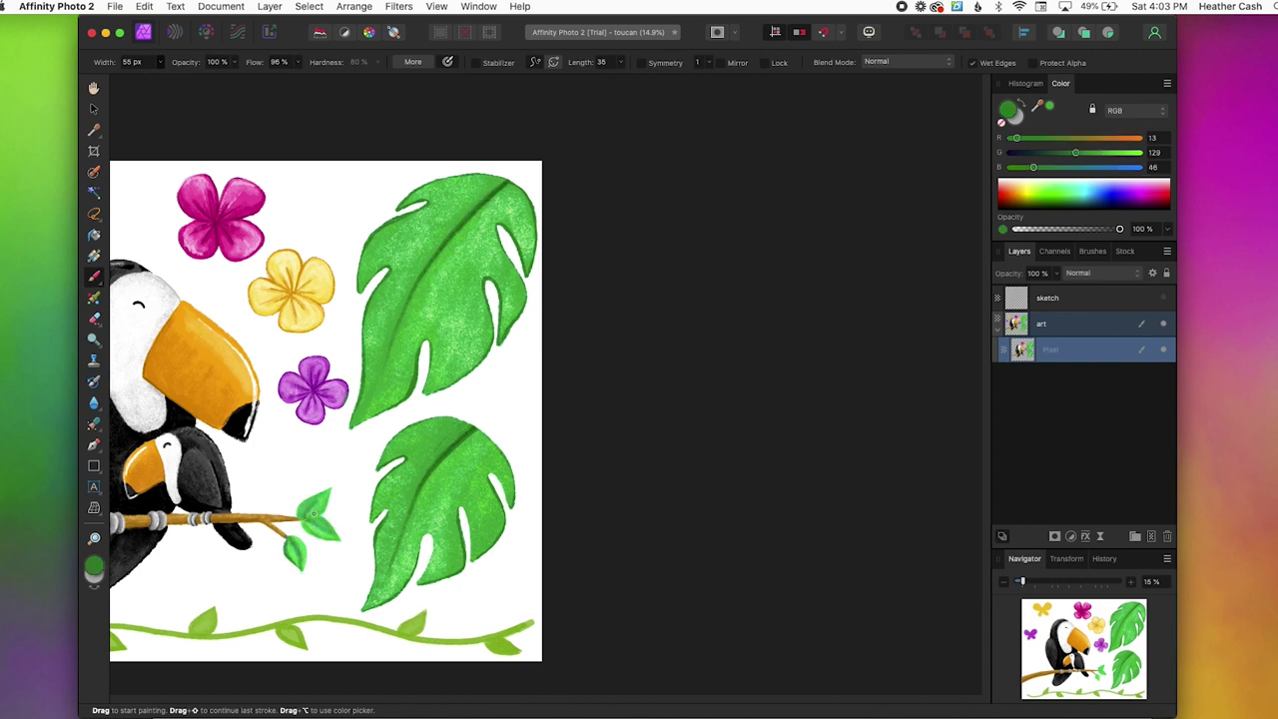
key("z")
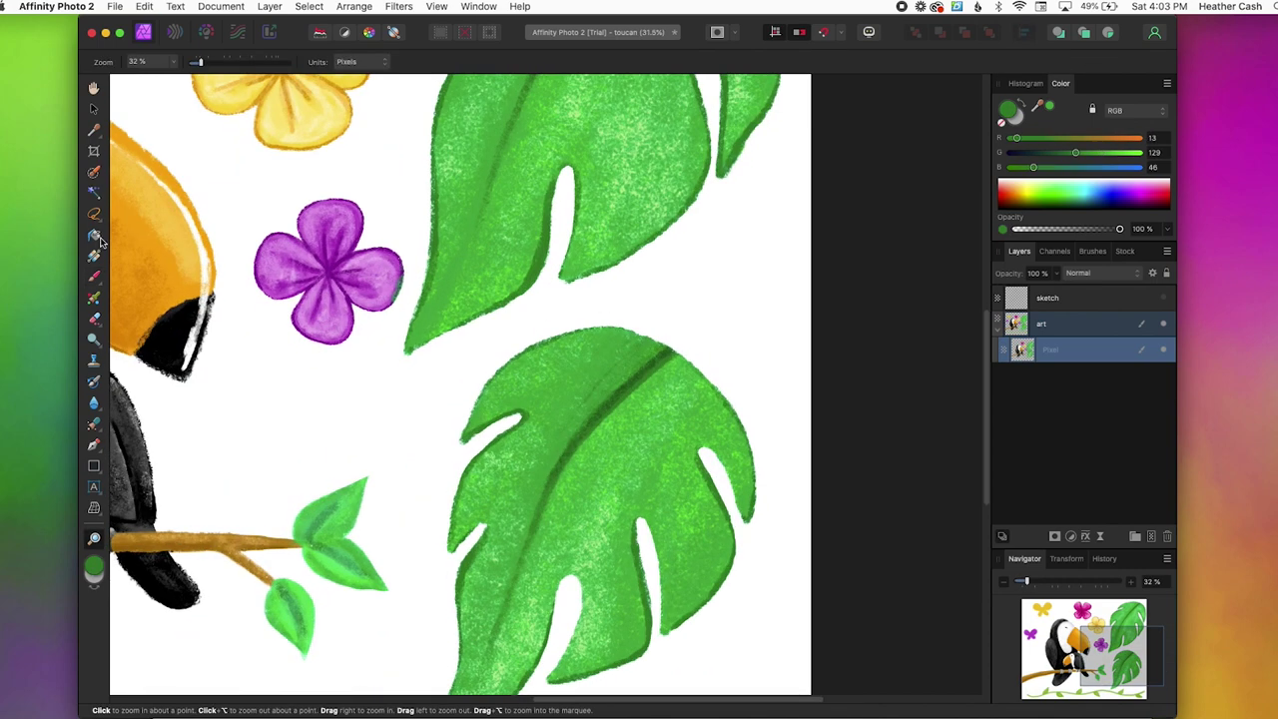
left_click(94, 276)
left_click(159, 62)
left_click_drag(149, 81, 130, 82)
mouse_move(304, 542)
left_mouse_down()
mouse_move(356, 516)
mouse_move(301, 548)
left_mouse_up()
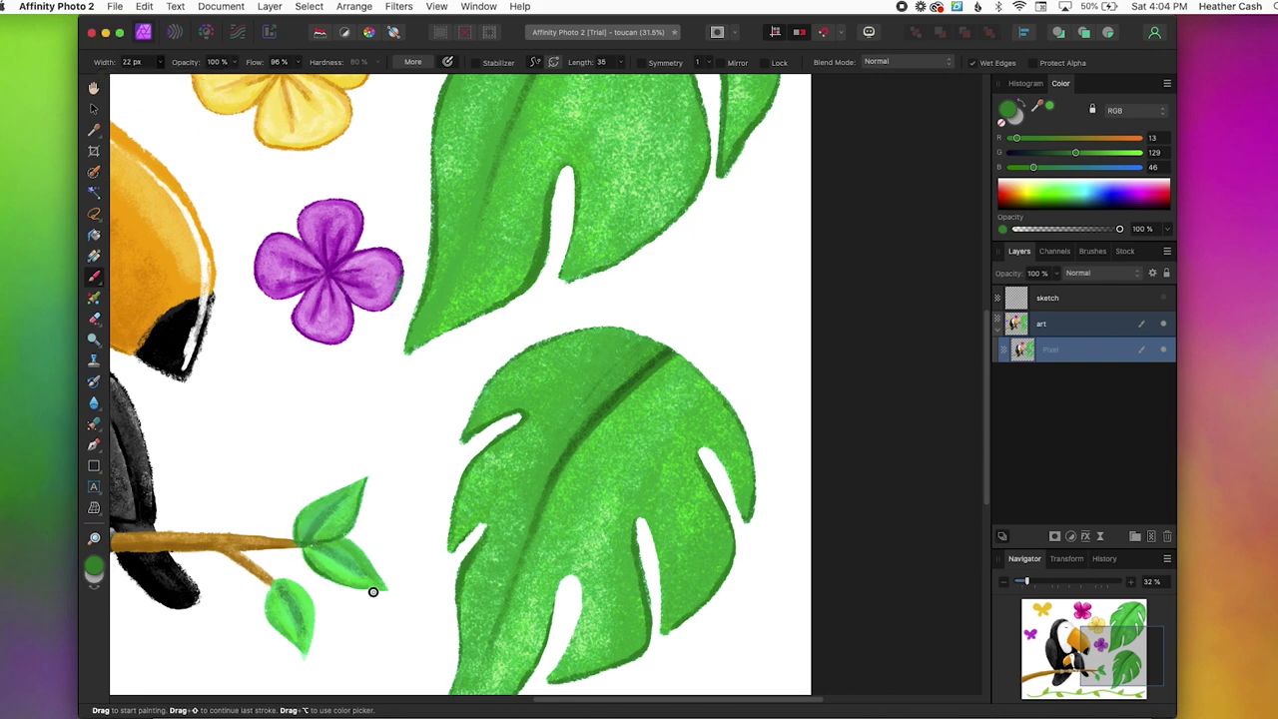
left_click_drag(290, 640, 283, 581)
- Paint the purple butterfly's body in black on the art layer, undo the thick antenna strokes and redraw the antennae at 22 px
scroll(285, 539, "down", 2)
mouse_move(258, 411)
left_mouse_down()
mouse_move(261, 483)
mouse_move(256, 417)
left_mouse_up()
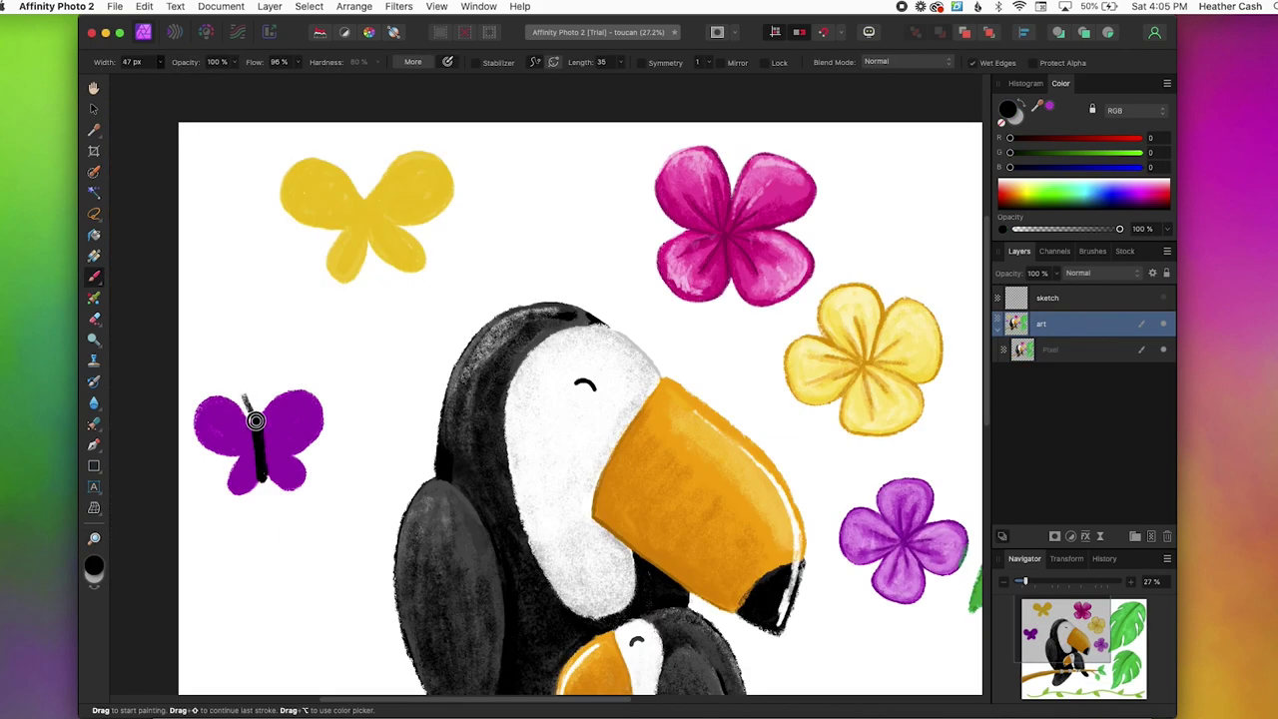
left_click(158, 62)
key("super+z")
key("super+z")
left_click_drag(150, 82, 131, 82)
mouse_move(244, 384)
left_mouse_down()
mouse_move(258, 412)
mouse_move(289, 388)
mouse_move(281, 479)
mouse_move(316, 428)
mouse_move(256, 479)
left_mouse_up()
- Erase to separate the purple butterfly's wings, then reshape them with purple (158, 16, 177) at 22 px
left_click(95, 318)
key("b")
left_click(270, 452, "alt")
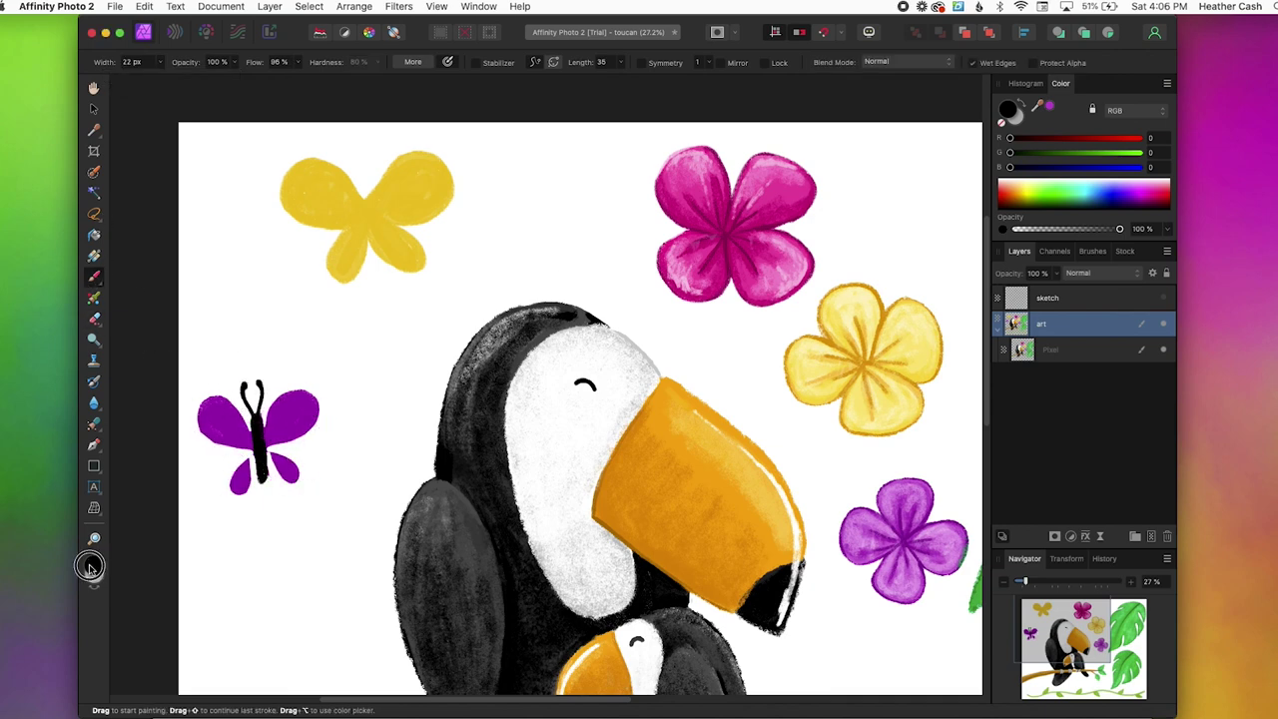
double_click(95, 566)
left_click_drag(929, 471, 300, 419)
left_click(930, 556)
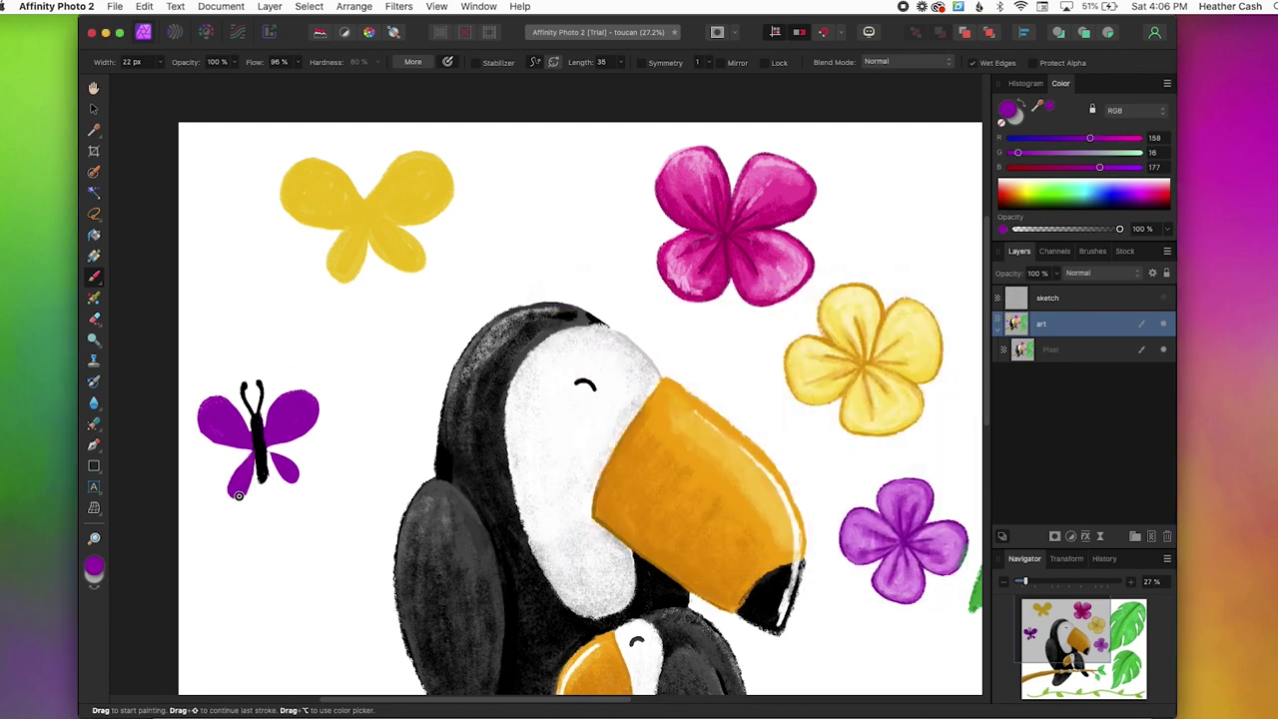
left_click_drag(239, 496, 235, 467)
mouse_move(291, 477)
left_mouse_down()
mouse_move(278, 452)
mouse_move(248, 451)
left_mouse_up()
left_click_drag(280, 446, 296, 439)
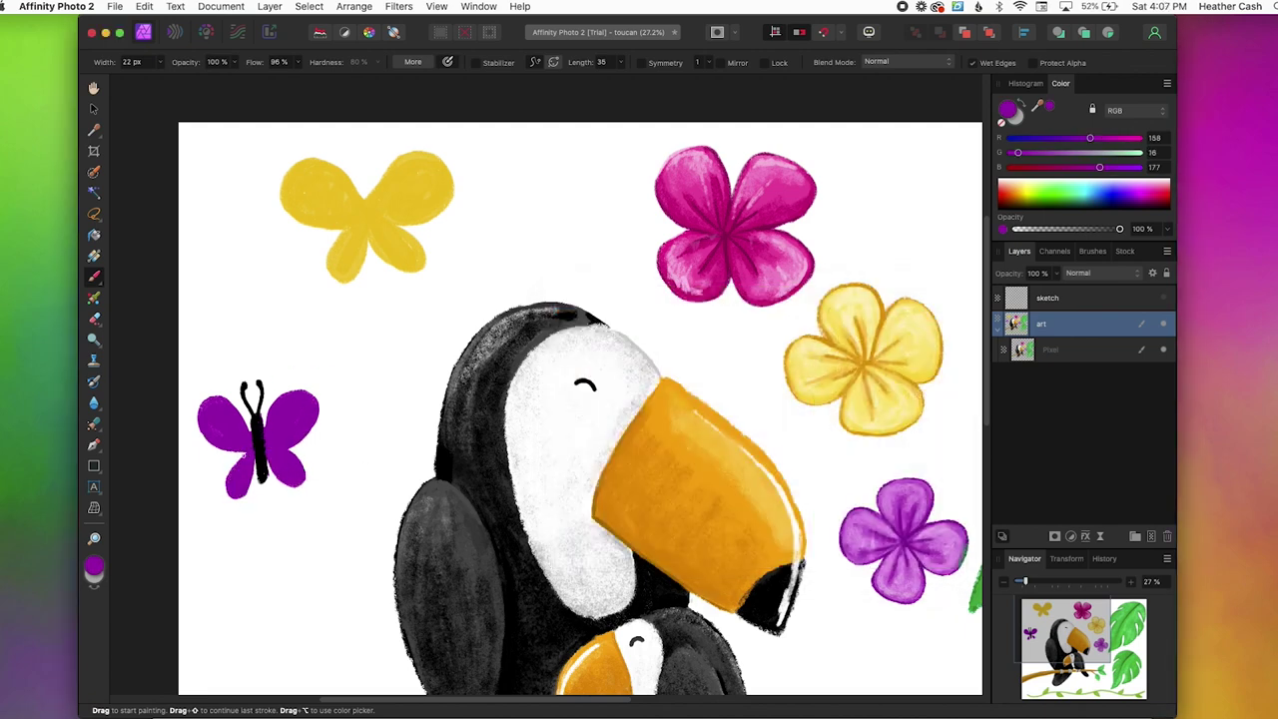
- Trim the purple butterfly's lower wings with the eraser and edge all its wings in dark purple (97, 8, 113) on the clipped layer
key("e")
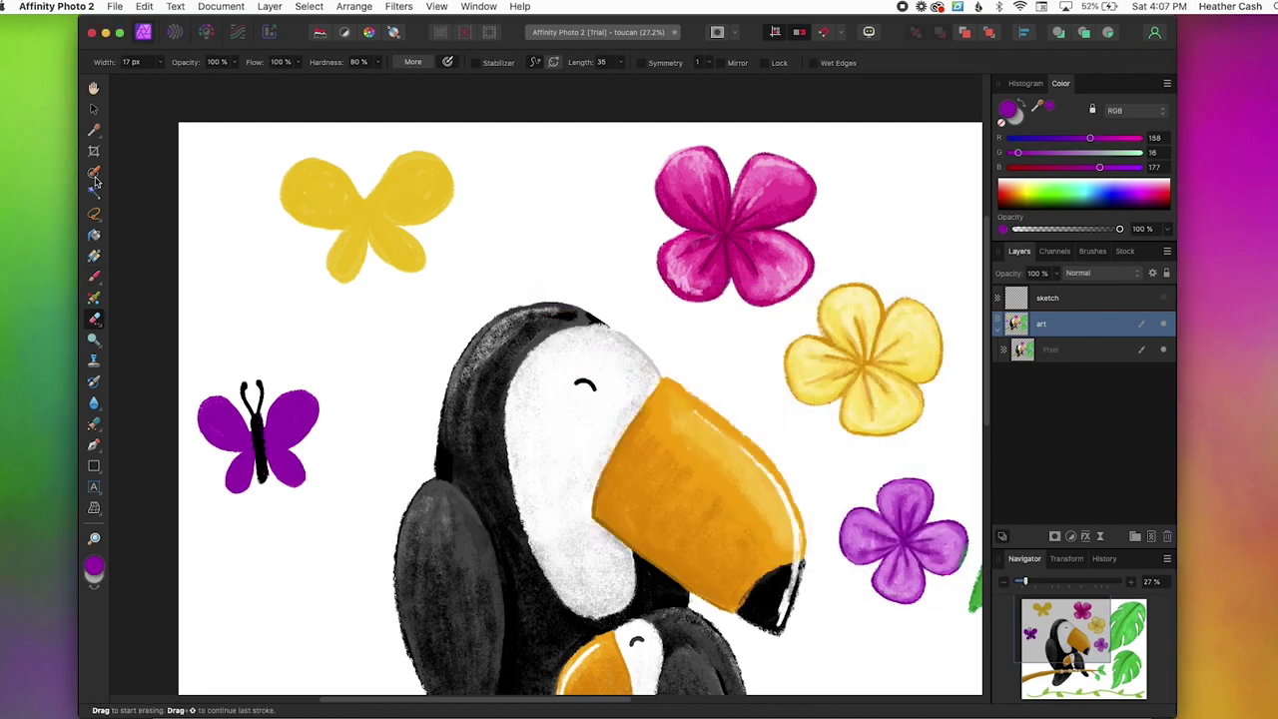
left_click(94, 277)
double_click(94, 566)
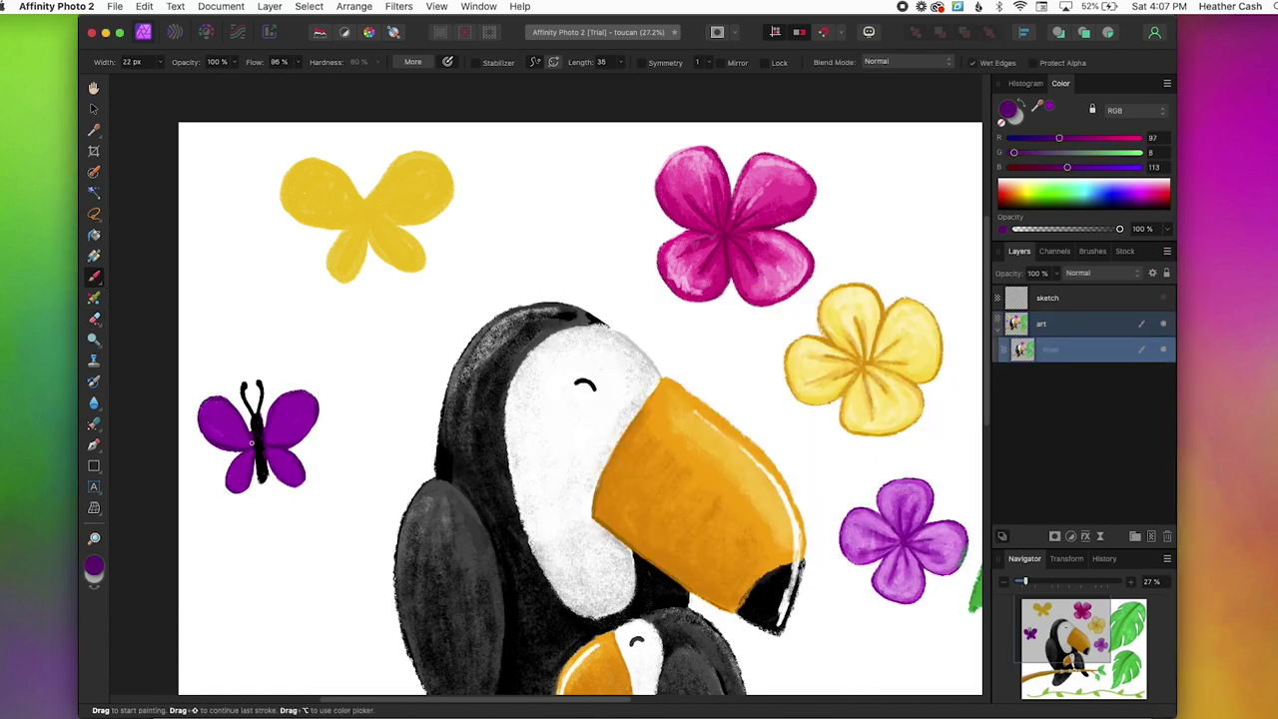
- Erase around the yellow butterfly's wings on the art layer and round them out with yellow (238, 199, 45) at 39 px
left_click(1098, 323)
left_click(94, 318)
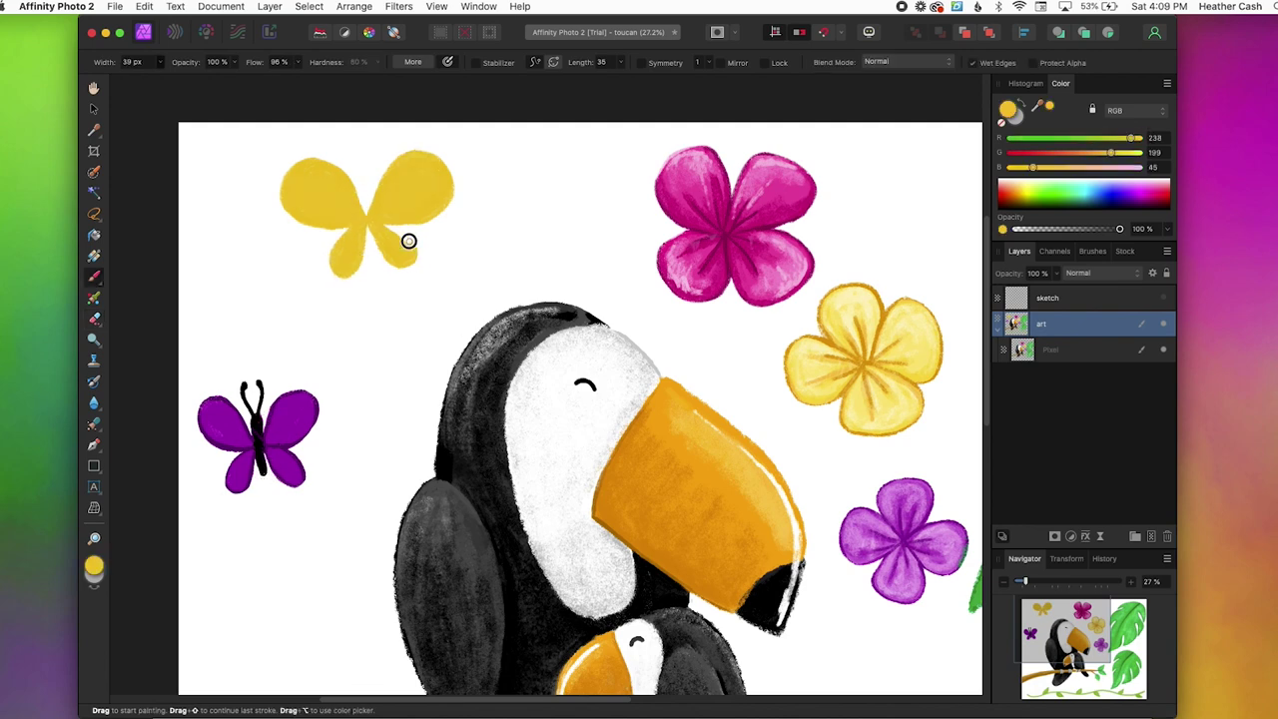
mouse_move(407, 240)
left_mouse_down()
mouse_move(311, 225)
mouse_move(394, 160)
mouse_move(371, 250)
left_mouse_up()
- Paint the yellow butterfly's body in black, undo the thick antenna stroke and redraw both antennae at 21 px
double_click(94, 567)
left_click(559, 555)
left_click(932, 555)
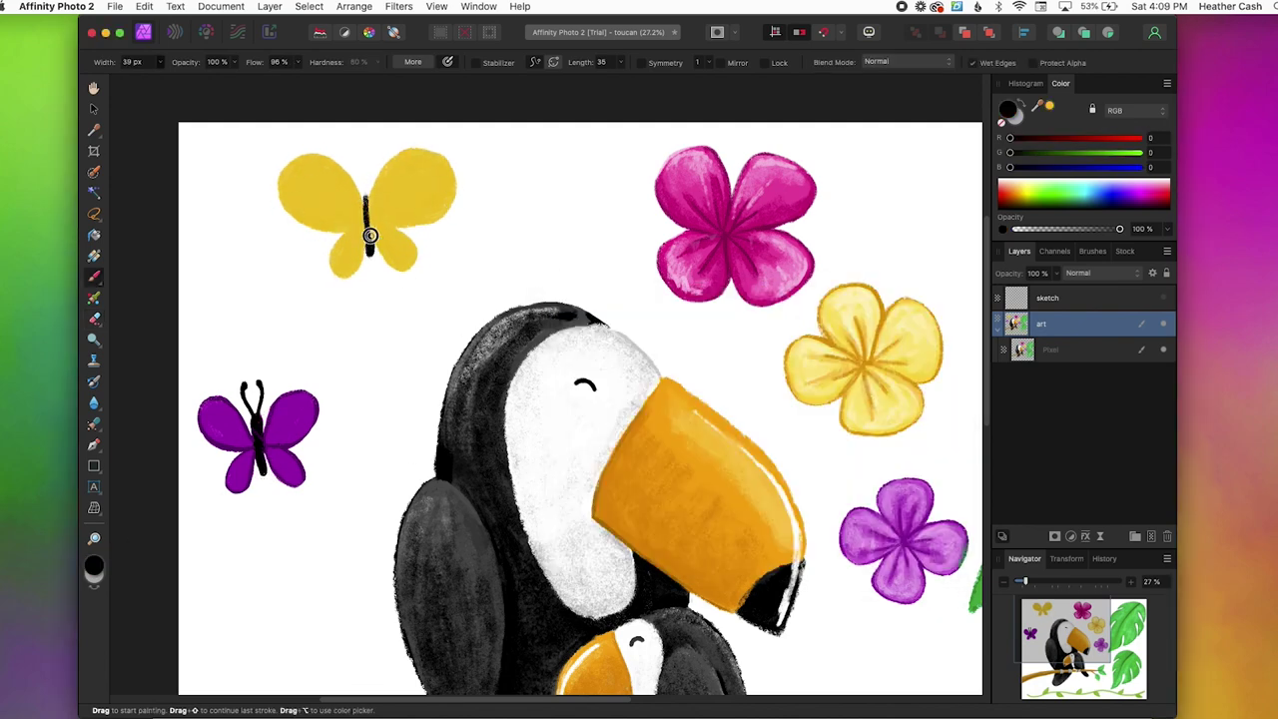
left_click_drag(355, 160, 366, 194)
key("super+z")
left_click(160, 62)
left_click_drag(150, 79, 135, 79)
left_click_drag(355, 160, 366, 196)
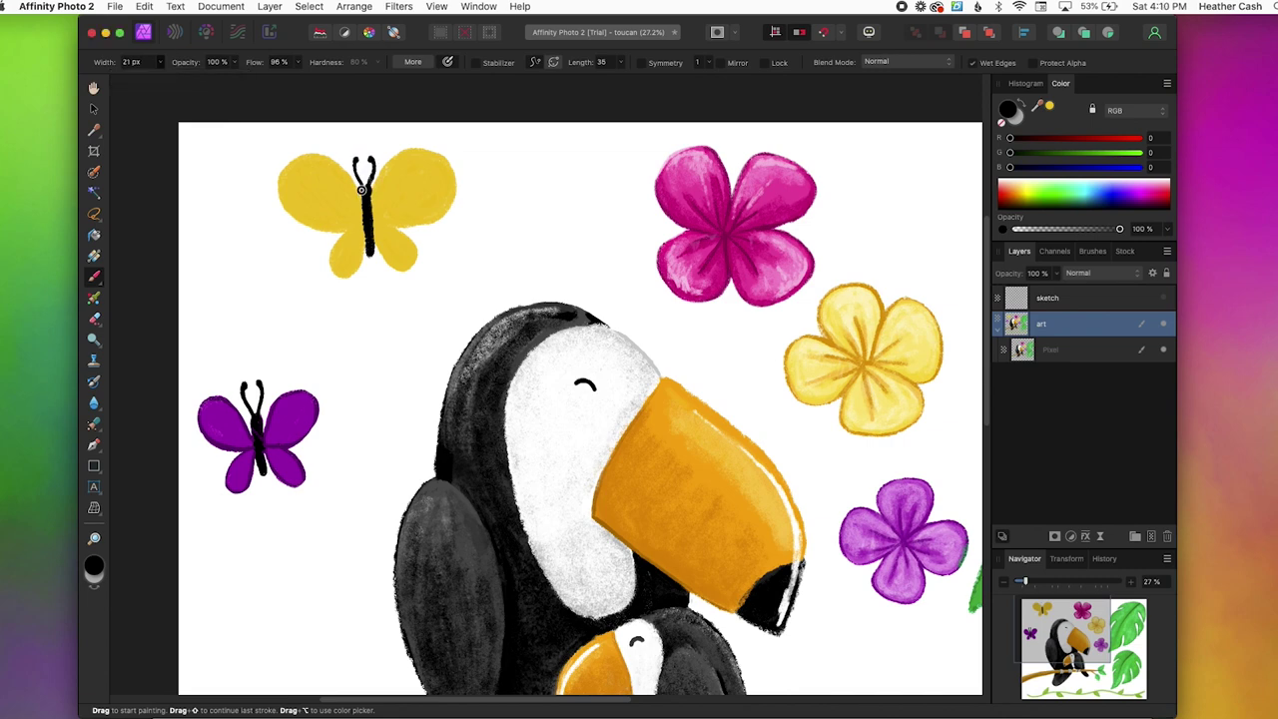
- Shade the yellow butterfly's wings on the clipped layer in orange (237, 164, 8), widening the brush to 170 px for texture
left_click(1088, 353)
double_click(93, 566)
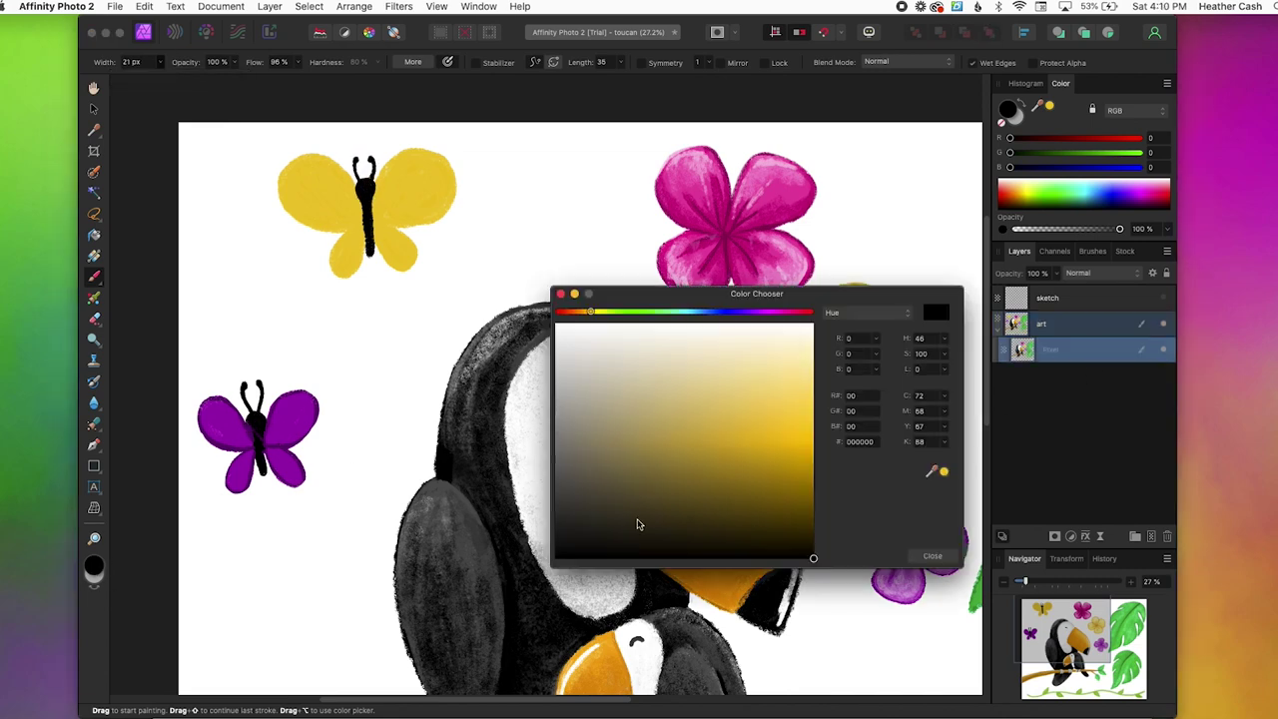
left_click(941, 471)
left_click_drag(592, 311, 585, 310)
left_click(932, 555)
left_click(160, 62)
left_click_drag(135, 79, 150, 79)
left_click_drag(285, 203, 321, 225)
left_click(160, 62)
left_click_drag(159, 77, 186, 77)
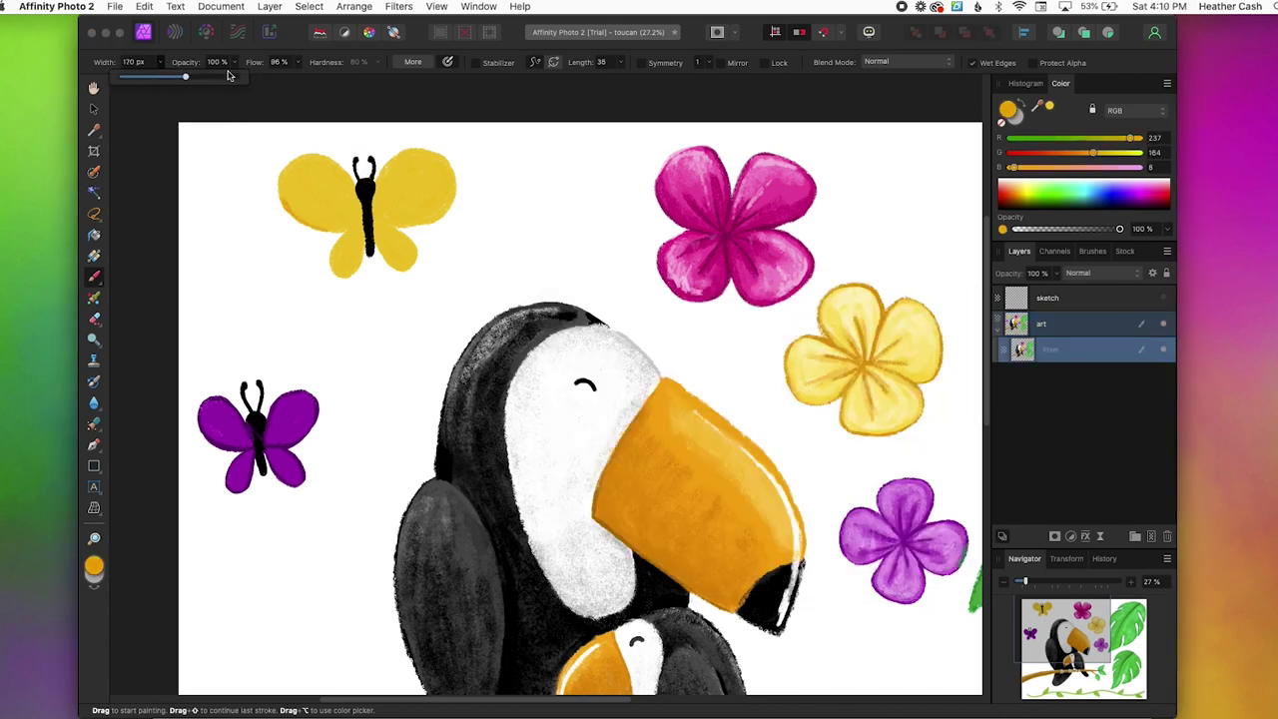
left_click_drag(305, 217, 345, 240)
mouse_move(424, 212)
left_mouse_down()
mouse_move(399, 262)
mouse_move(335, 233)
left_mouse_up()
- Reduce the brush to 21 px and change its colour to pale cream (241, 234, 211)
left_click(159, 62)
left_click(115, 78)
double_click(1008, 109)
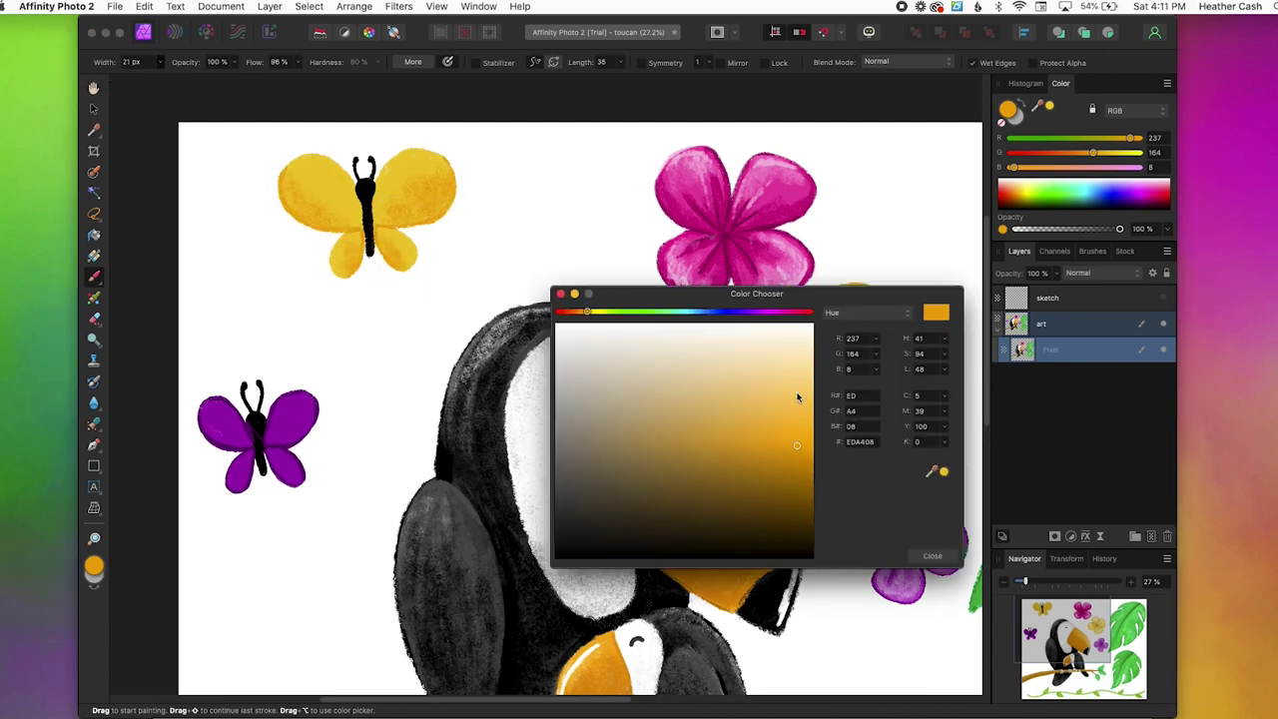
left_click_drag(799, 398, 585, 337)
left_click(562, 293)
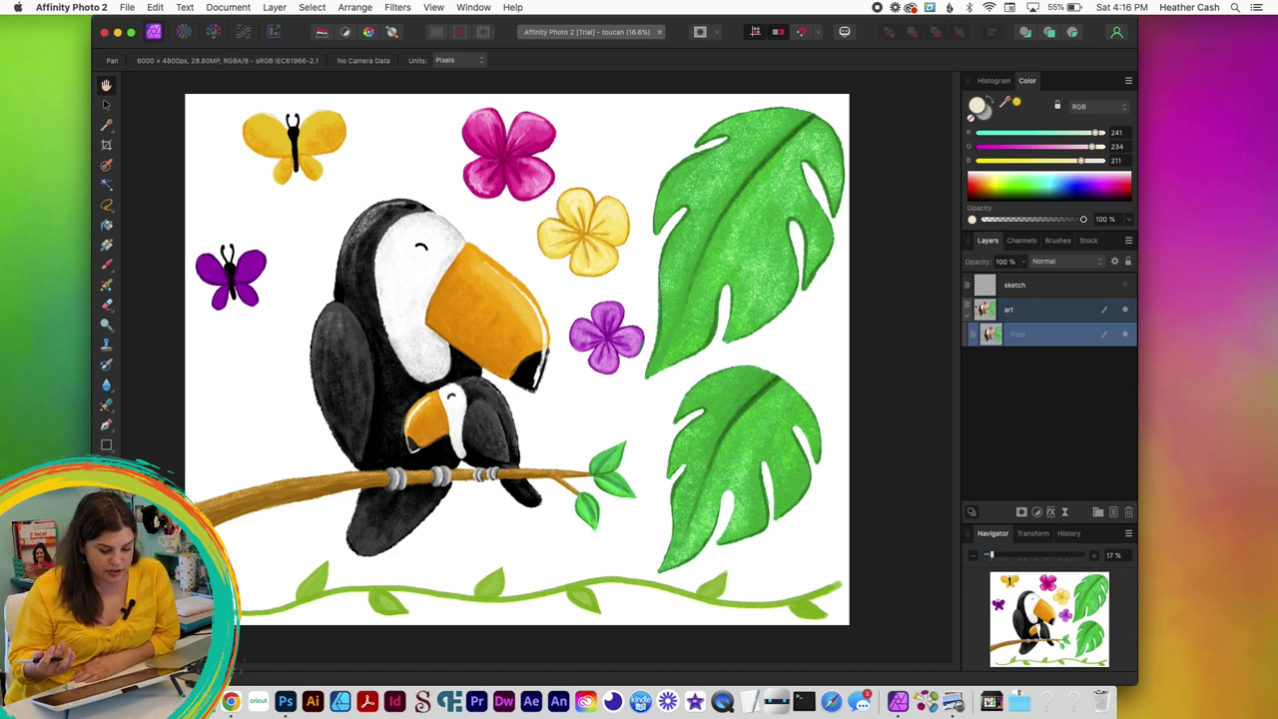
- Give the document a transparent background and export the whole document as a 6000 x 4800 px PNG
left_click(228, 7)
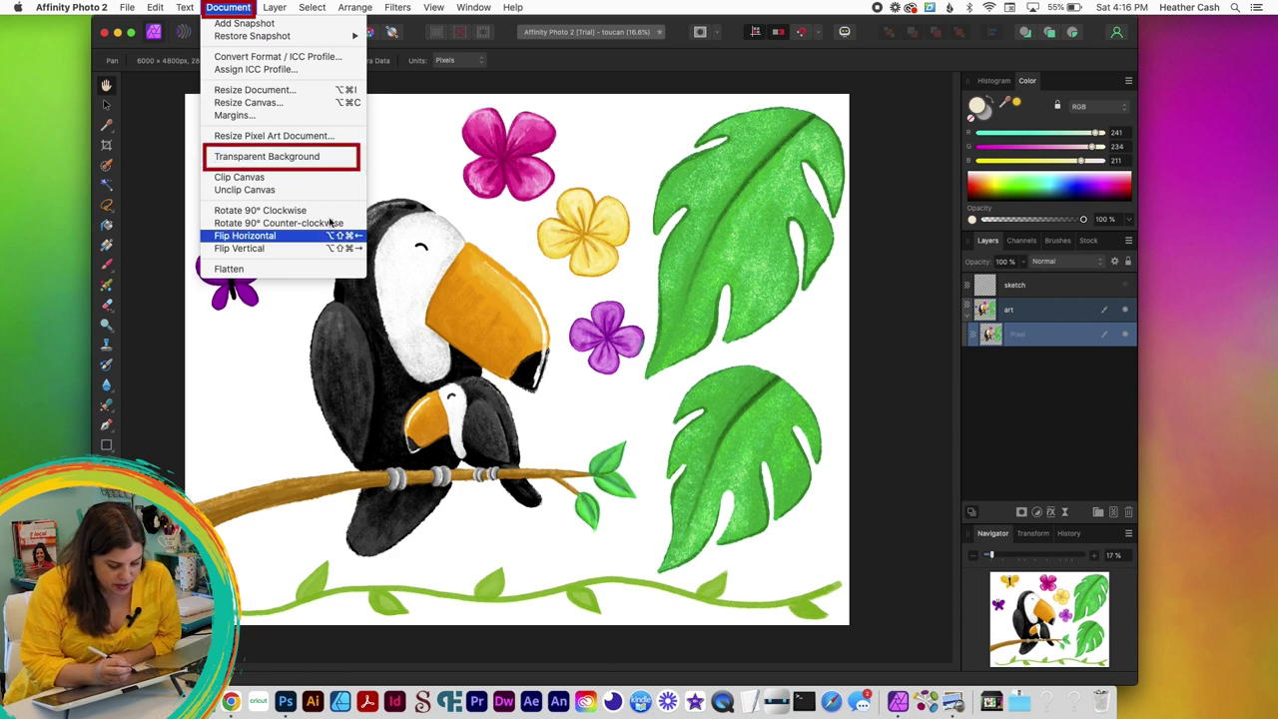
left_click(325, 159)
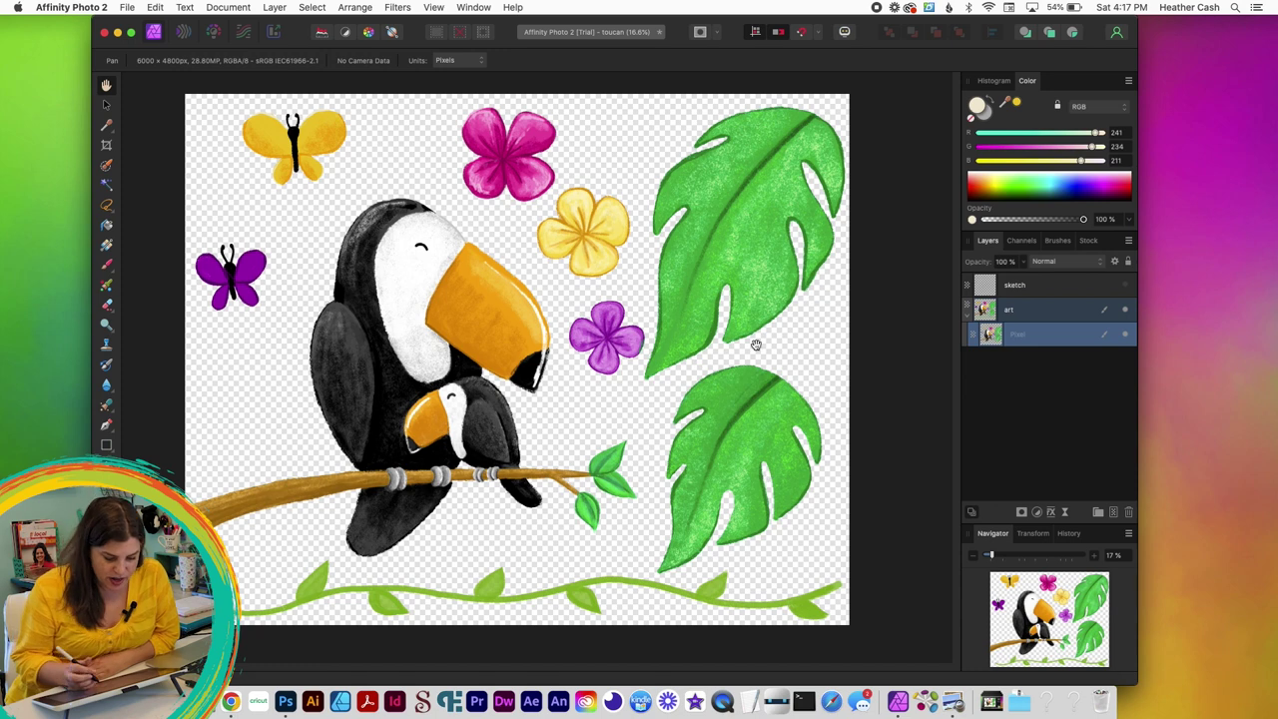
left_click(129, 9)
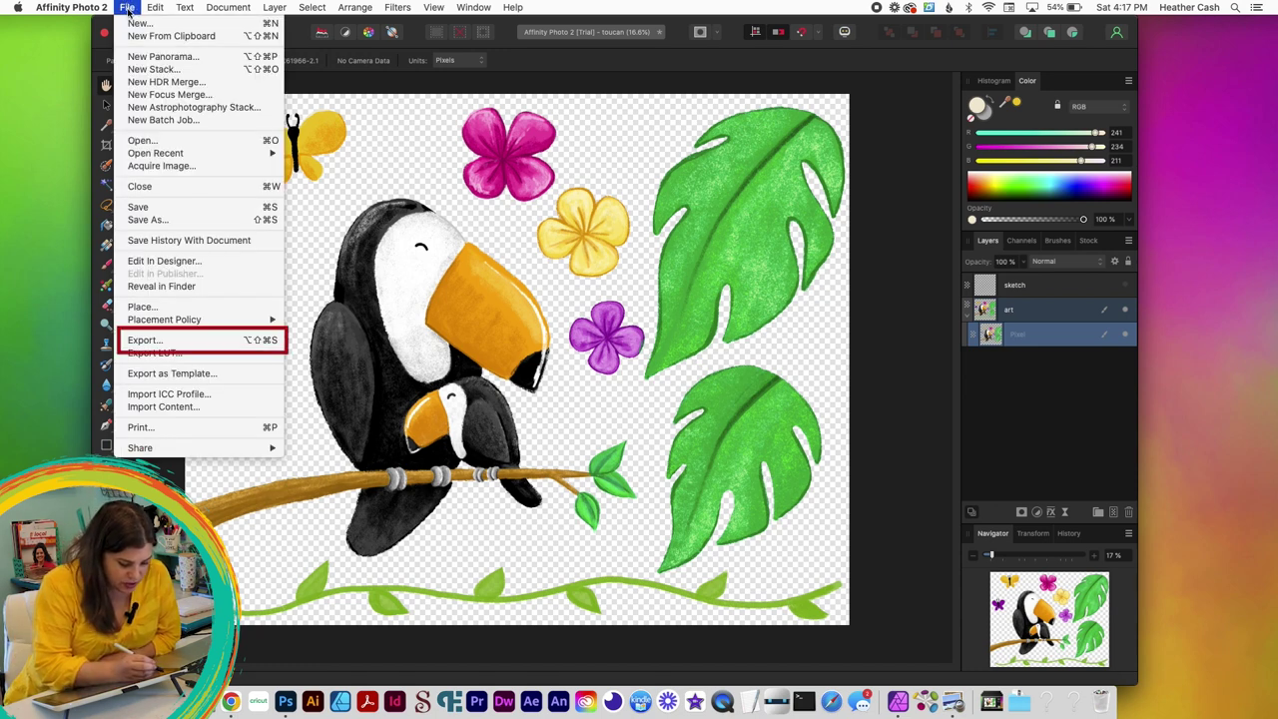
left_click(224, 345)
left_click(710, 110)
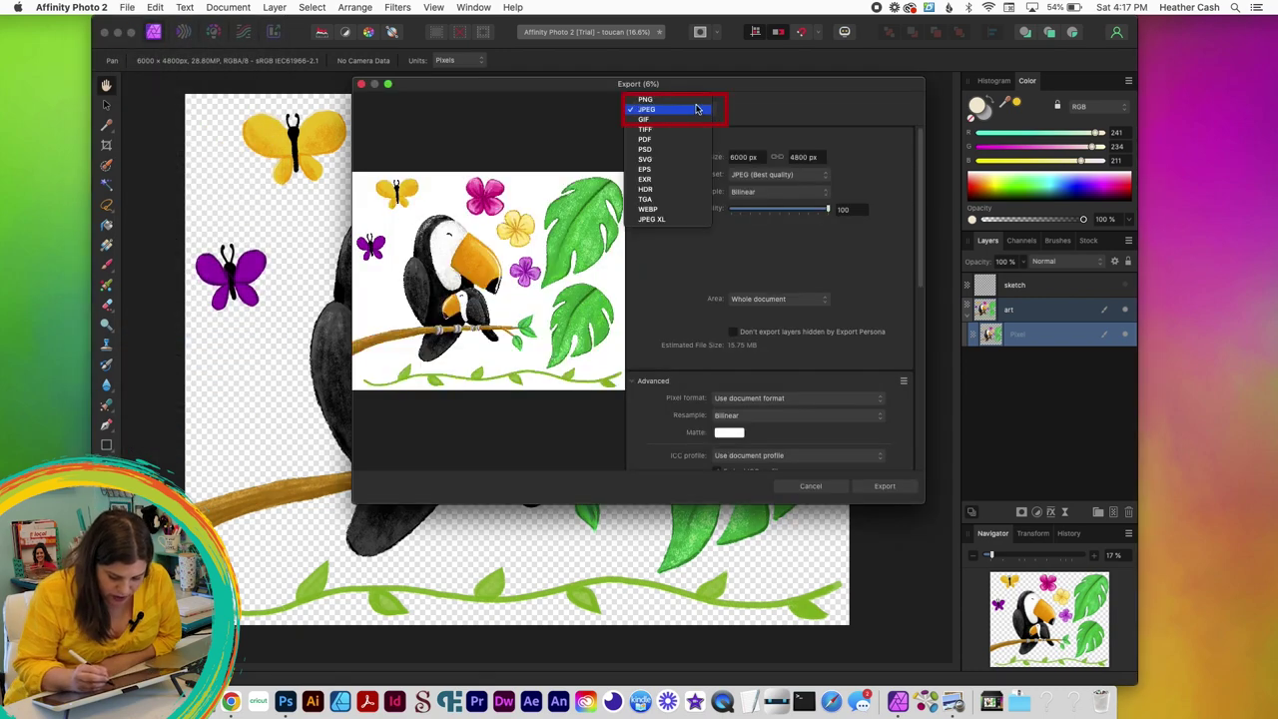
left_click(689, 99)
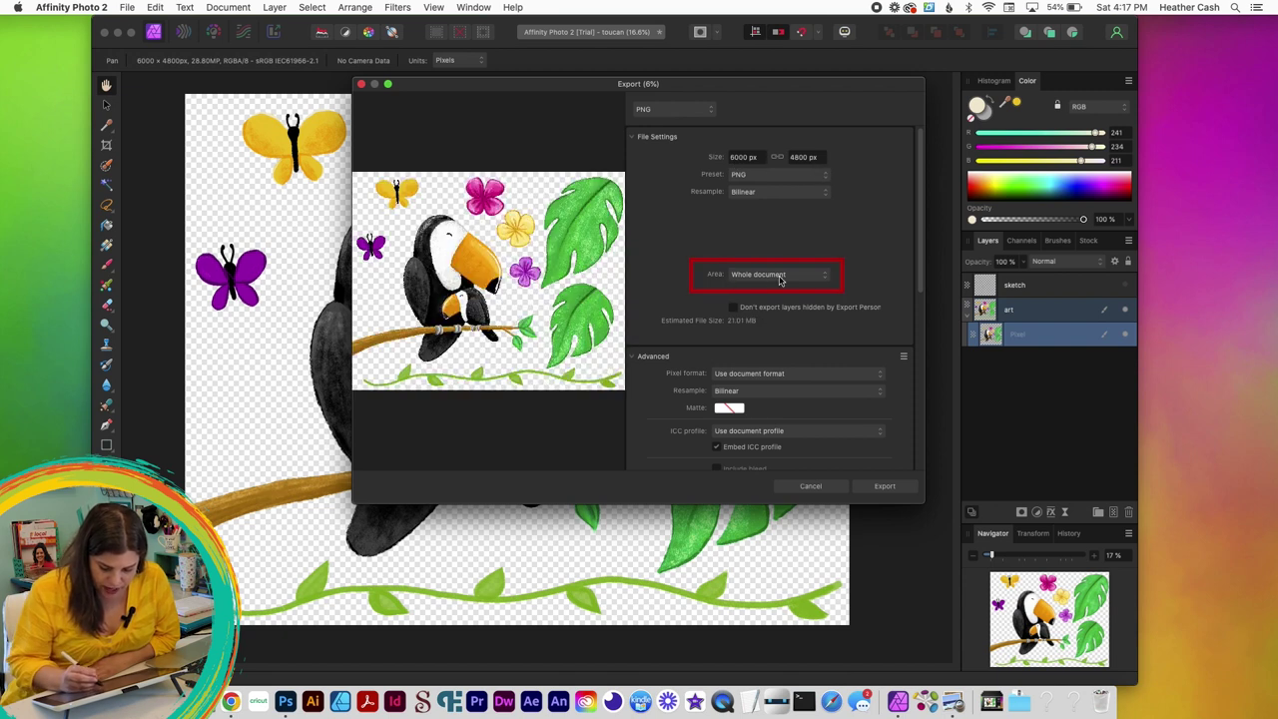
left_click(882, 486)
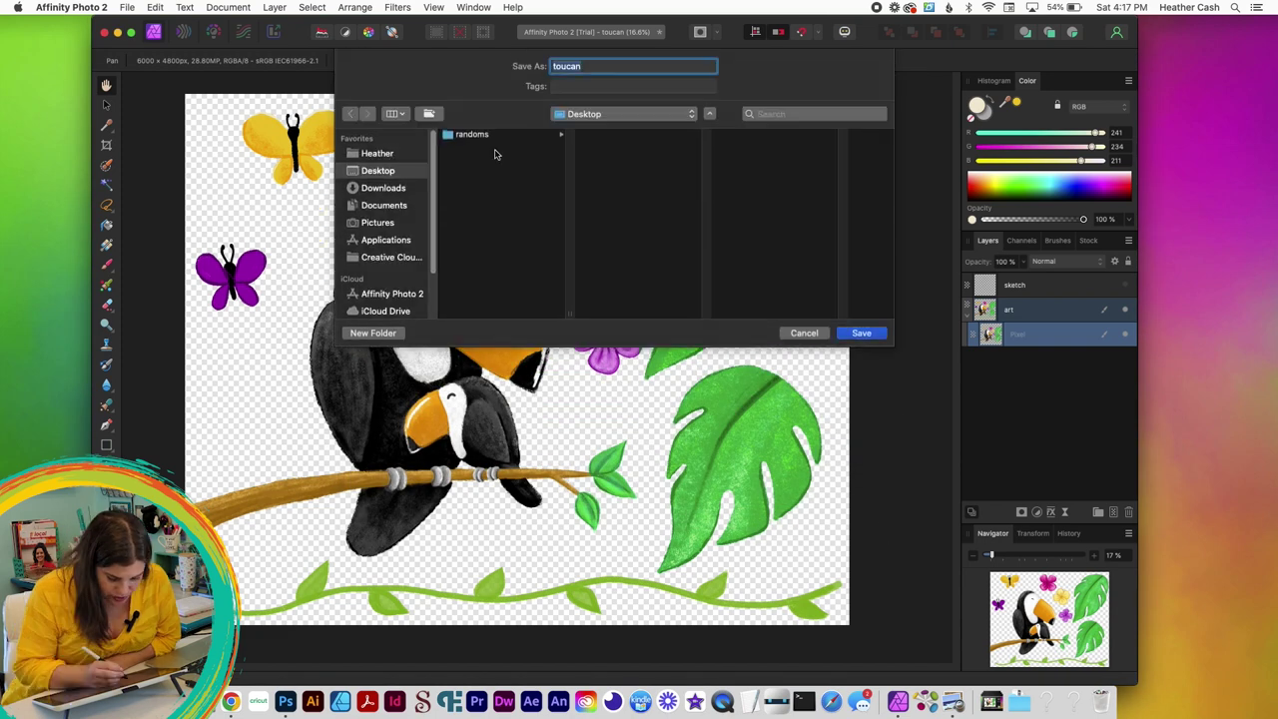
- Create a "toucan clipart" folder on the Desktop and save the exported image there as toucan
left_click(431, 114)
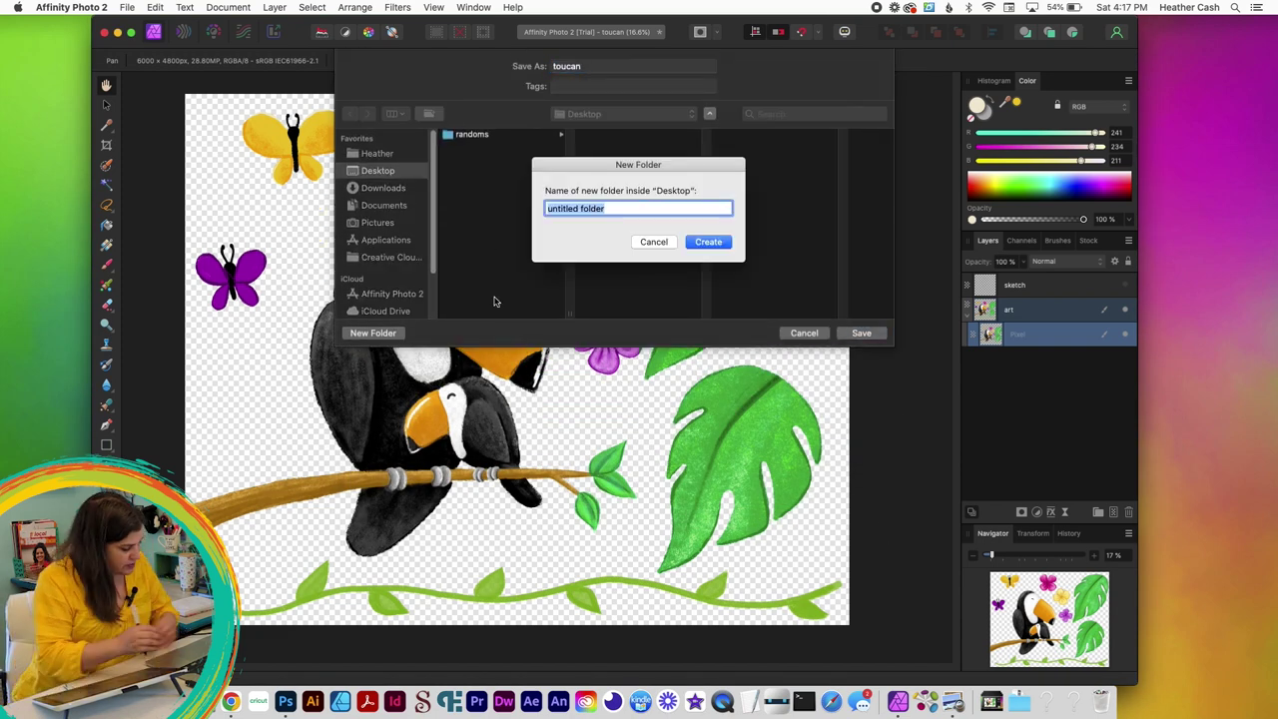
type("toucan clipart")
key("Return")
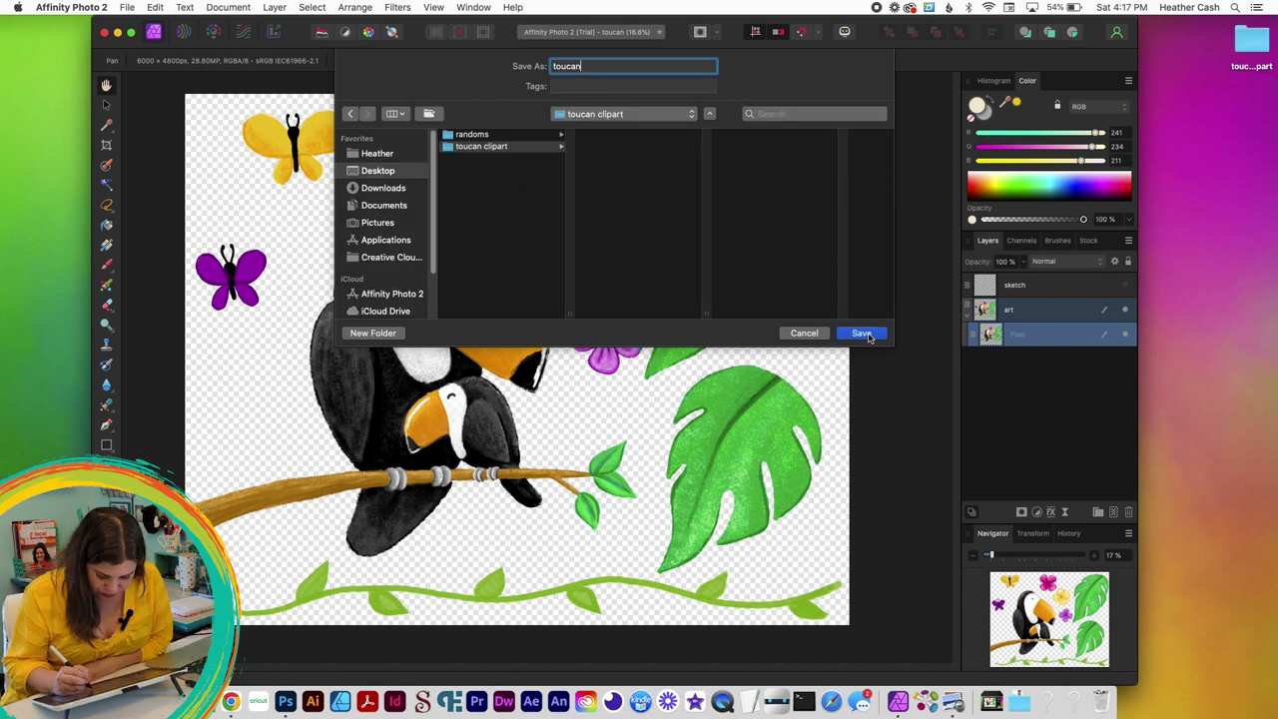
left_click(865, 333)
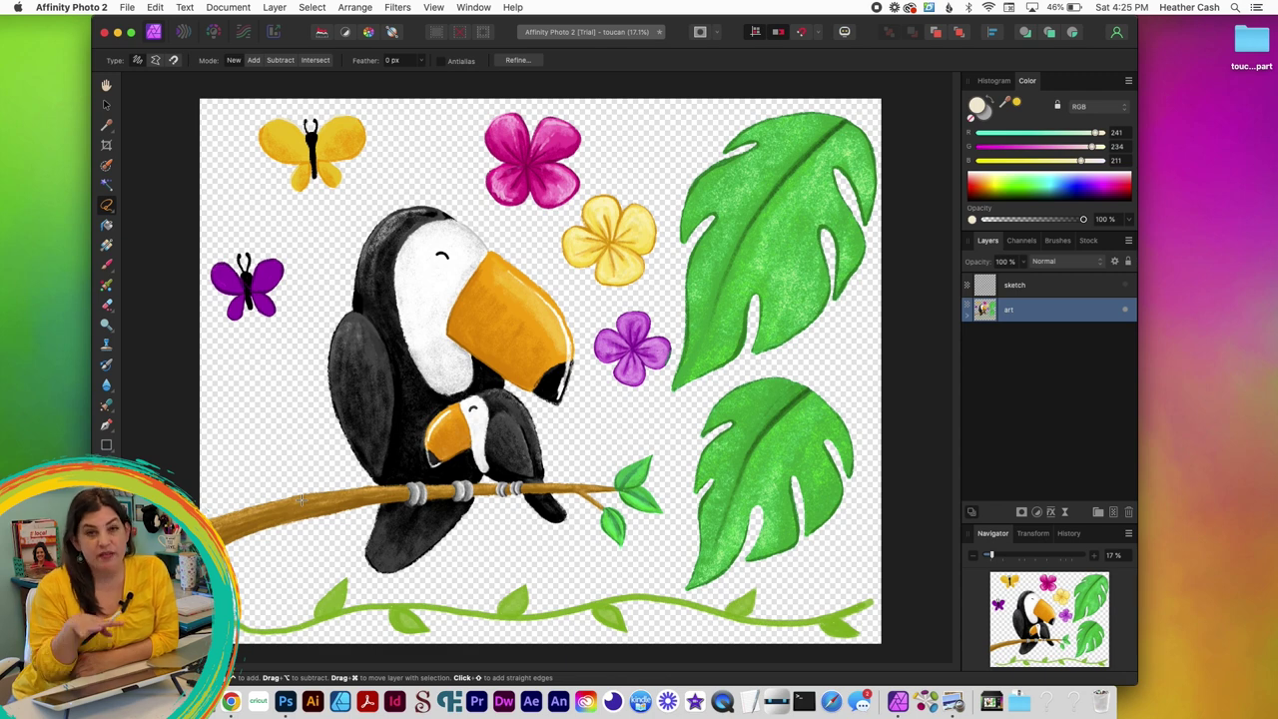
- Open the exported toucan.png from the toucan clipart folder
left_click(126, 7)
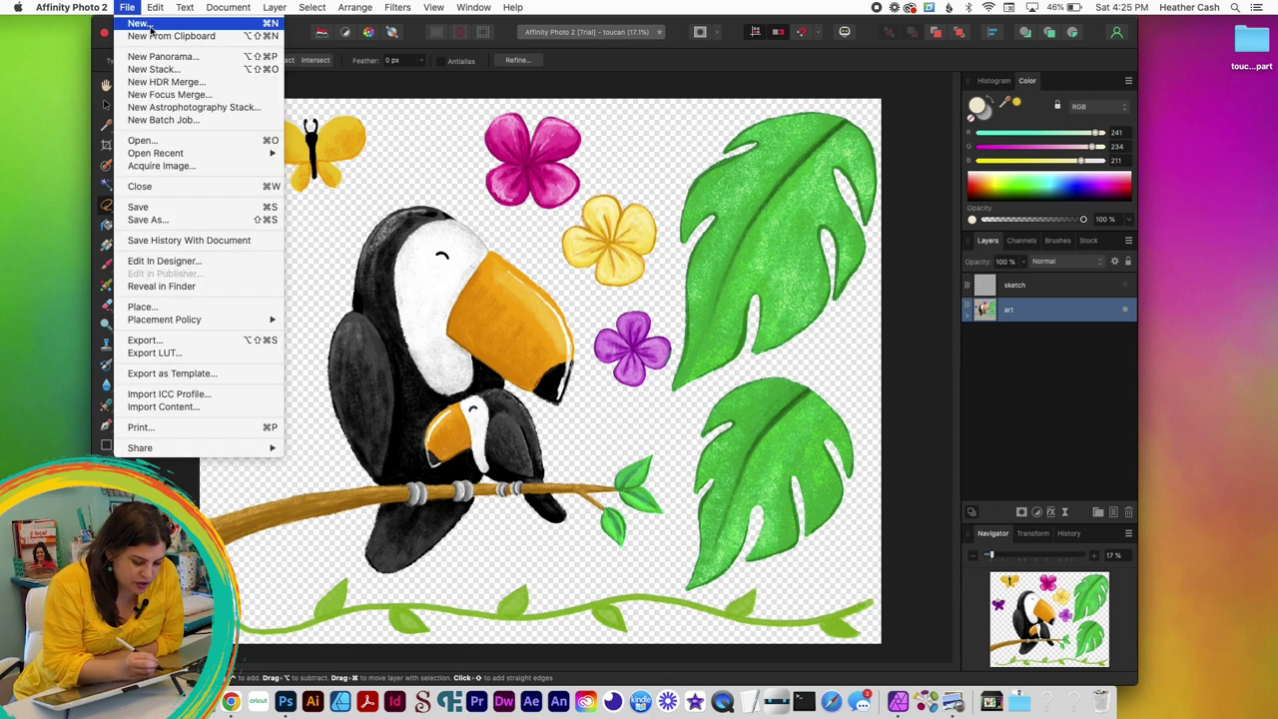
left_click(169, 143)
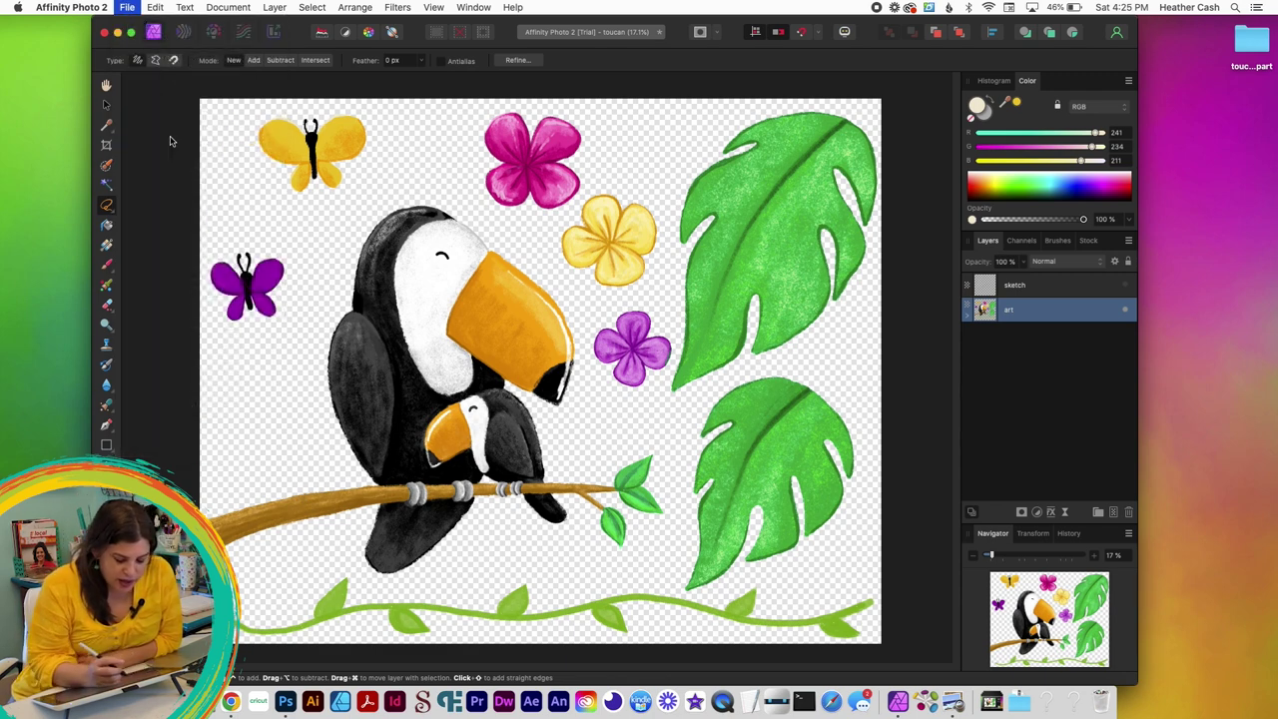
left_click(531, 145)
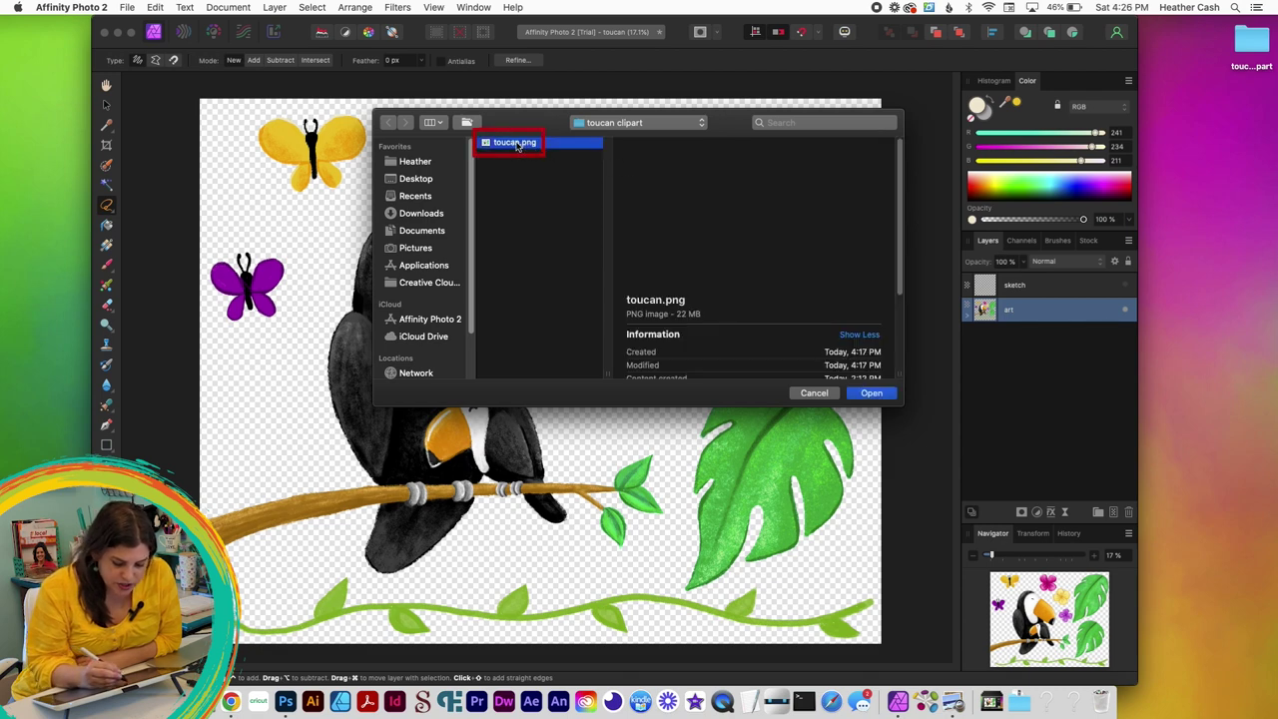
left_click(871, 392)
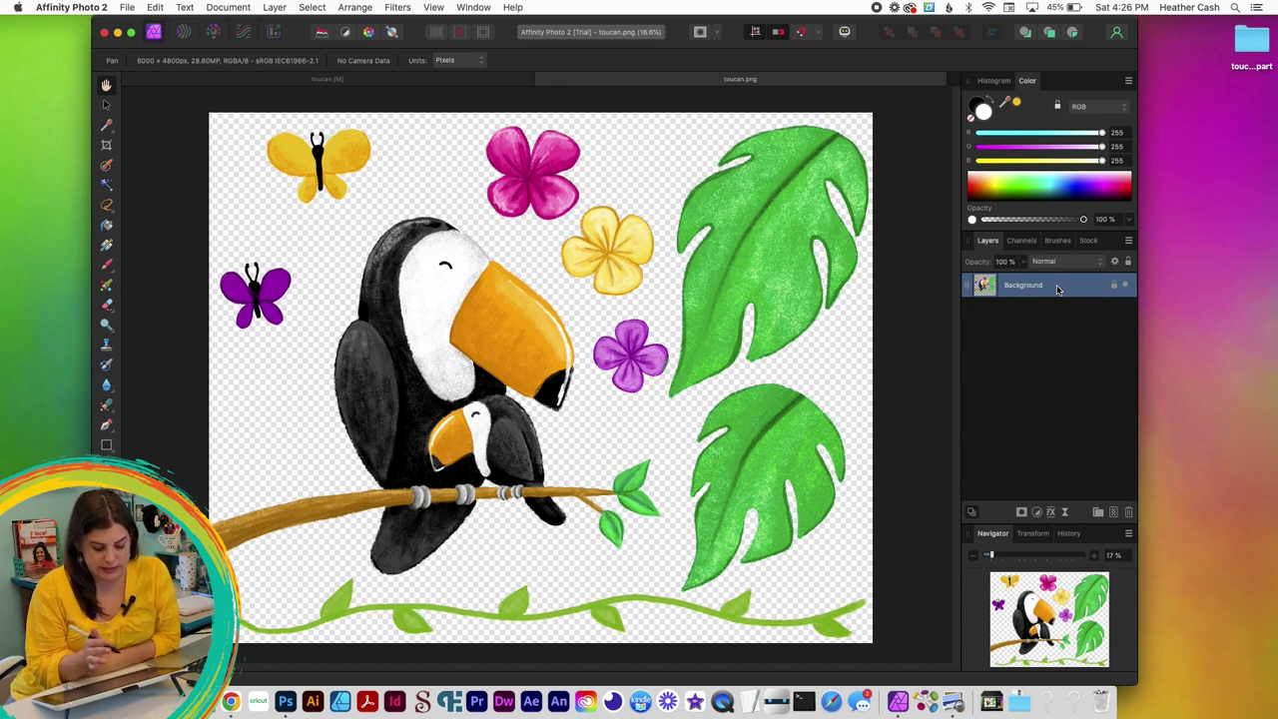
- Lasso the purple butterfly, cut and paste it onto its own layer, and reselect the original Background layer
left_click(108, 206)
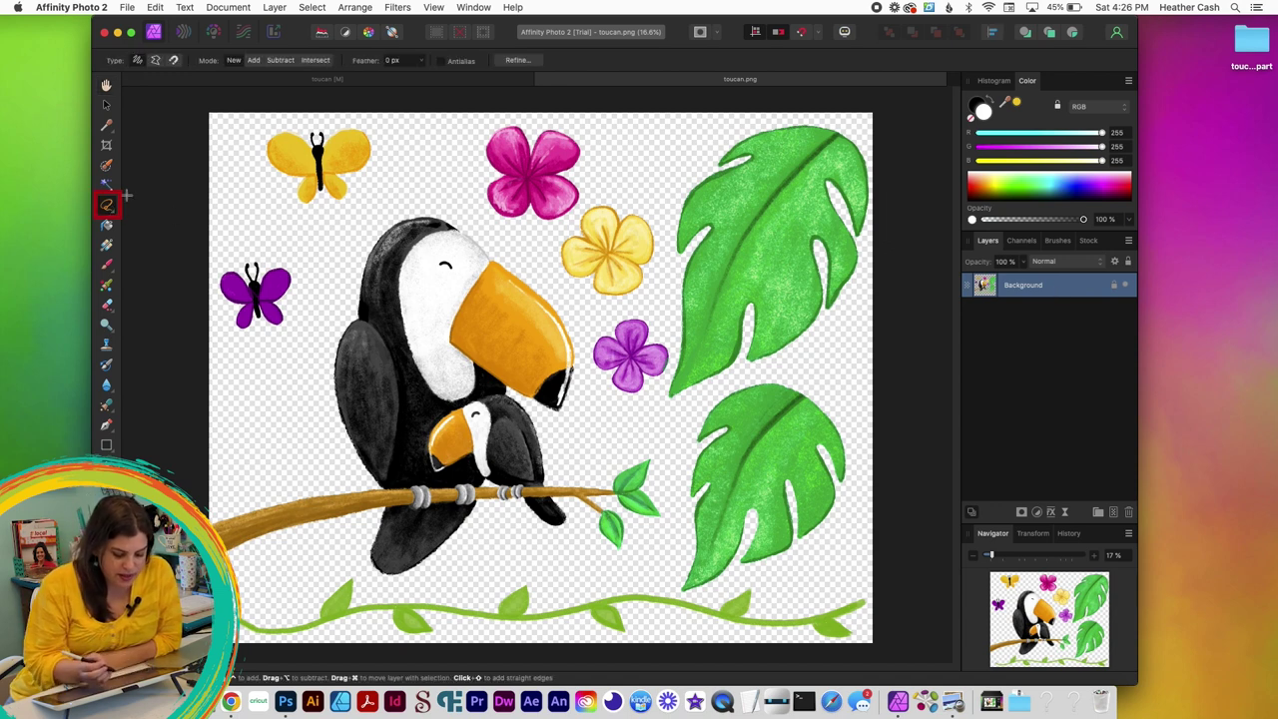
mouse_move(279, 240)
left_mouse_down()
mouse_move(196, 312)
mouse_move(285, 344)
mouse_move(269, 232)
left_mouse_up()
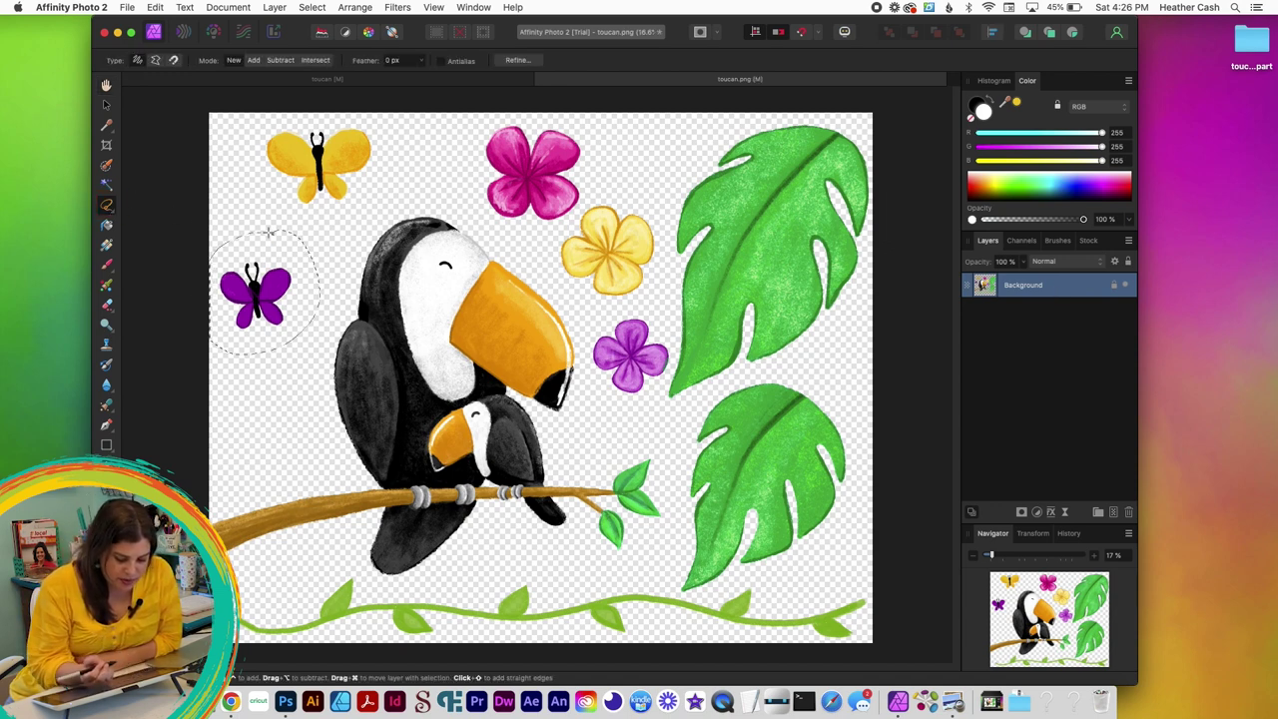
left_click(155, 7)
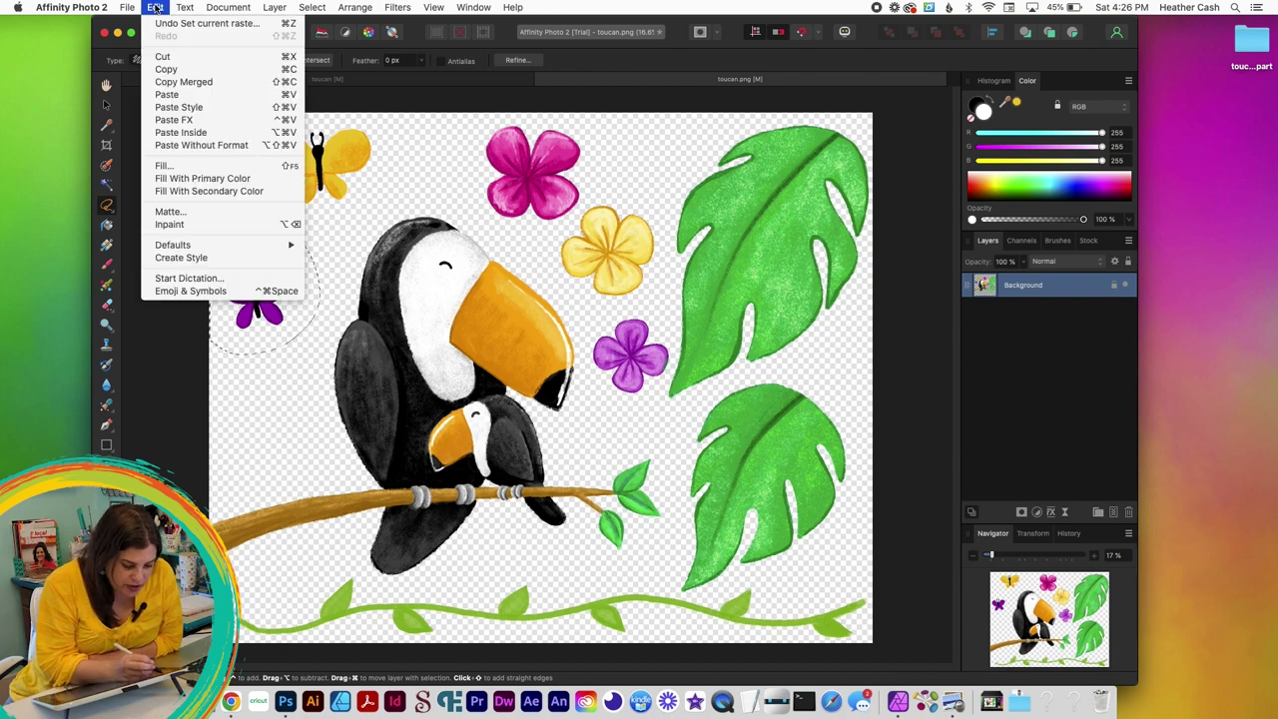
left_click(162, 56)
left_click(155, 7)
left_click(166, 94)
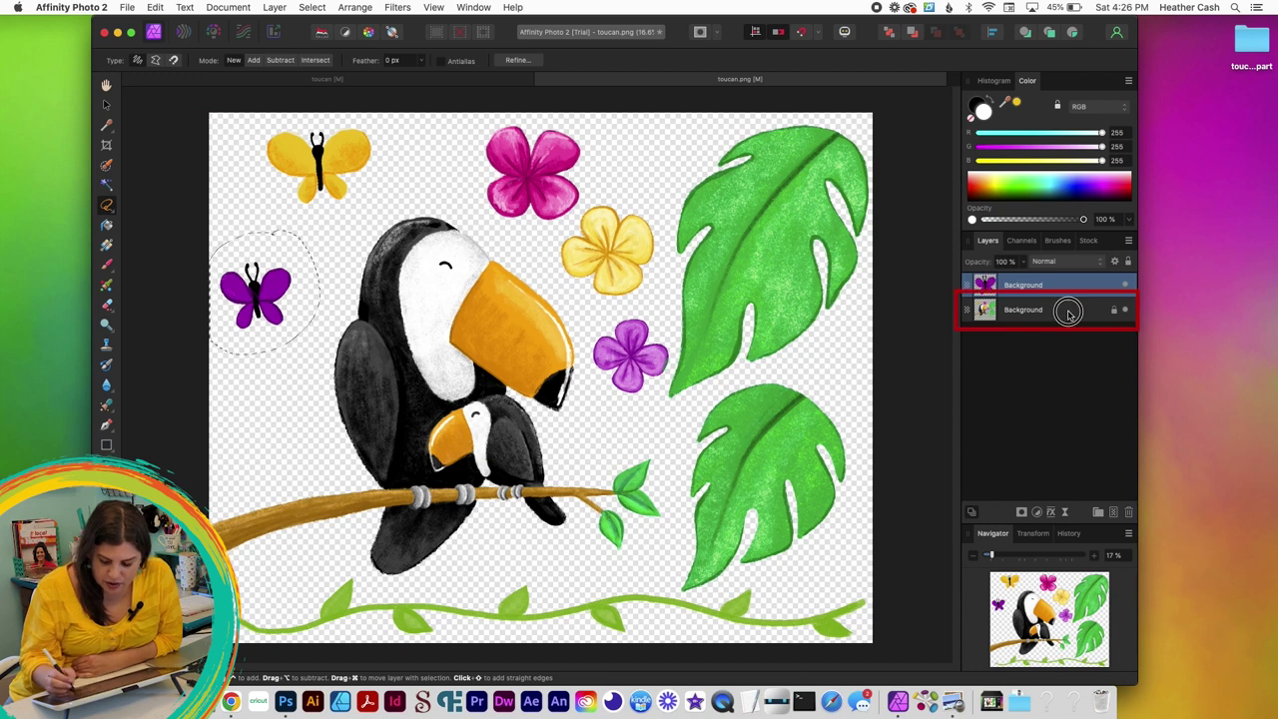
left_click(1066, 309)
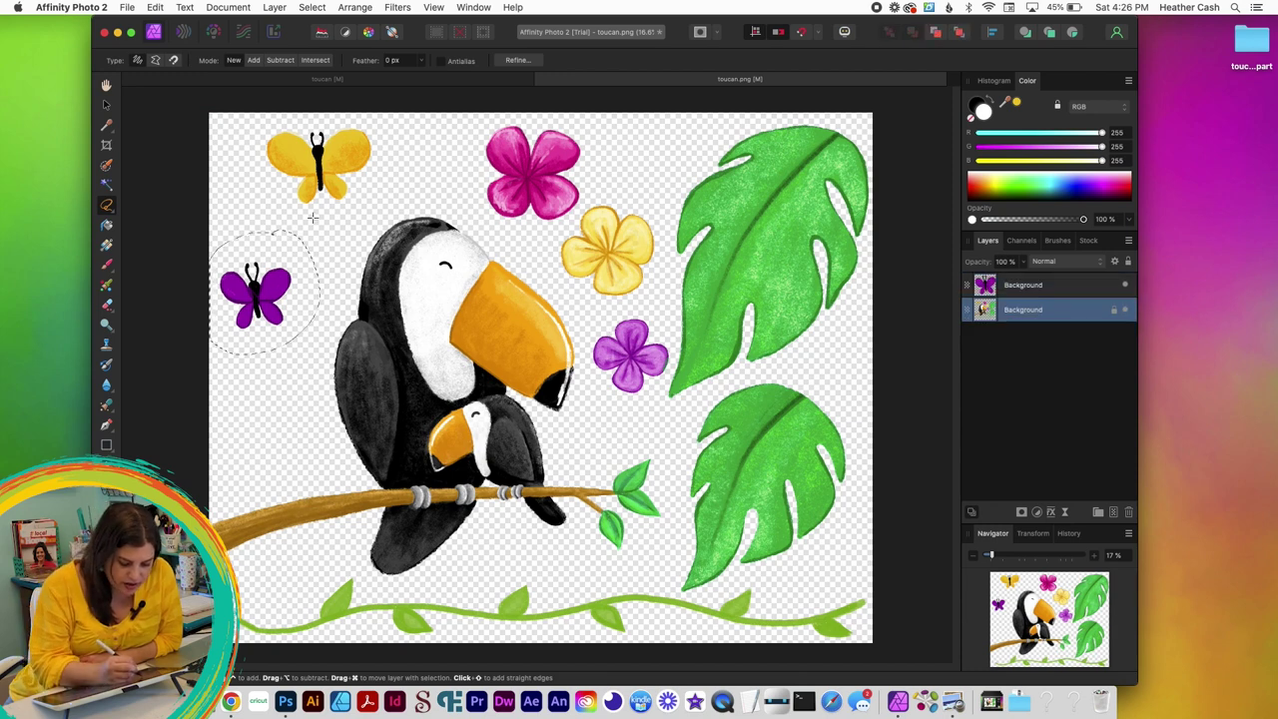
- Lasso the yellow butterfly on the original Background layer, then cut and paste it onto its own layer
mouse_move(317, 222)
left_mouse_down()
mouse_move(391, 176)
mouse_move(358, 119)
mouse_move(239, 139)
mouse_move(285, 217)
mouse_move(319, 220)
left_mouse_up()
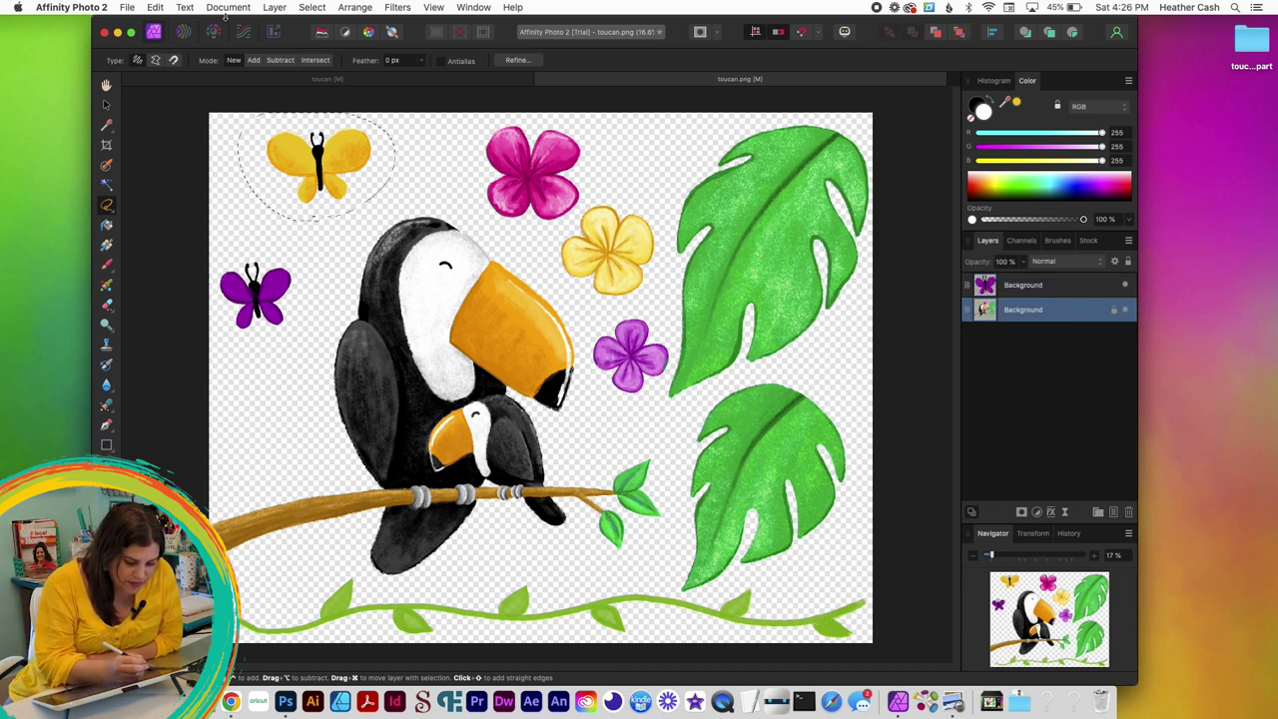
left_click(155, 7)
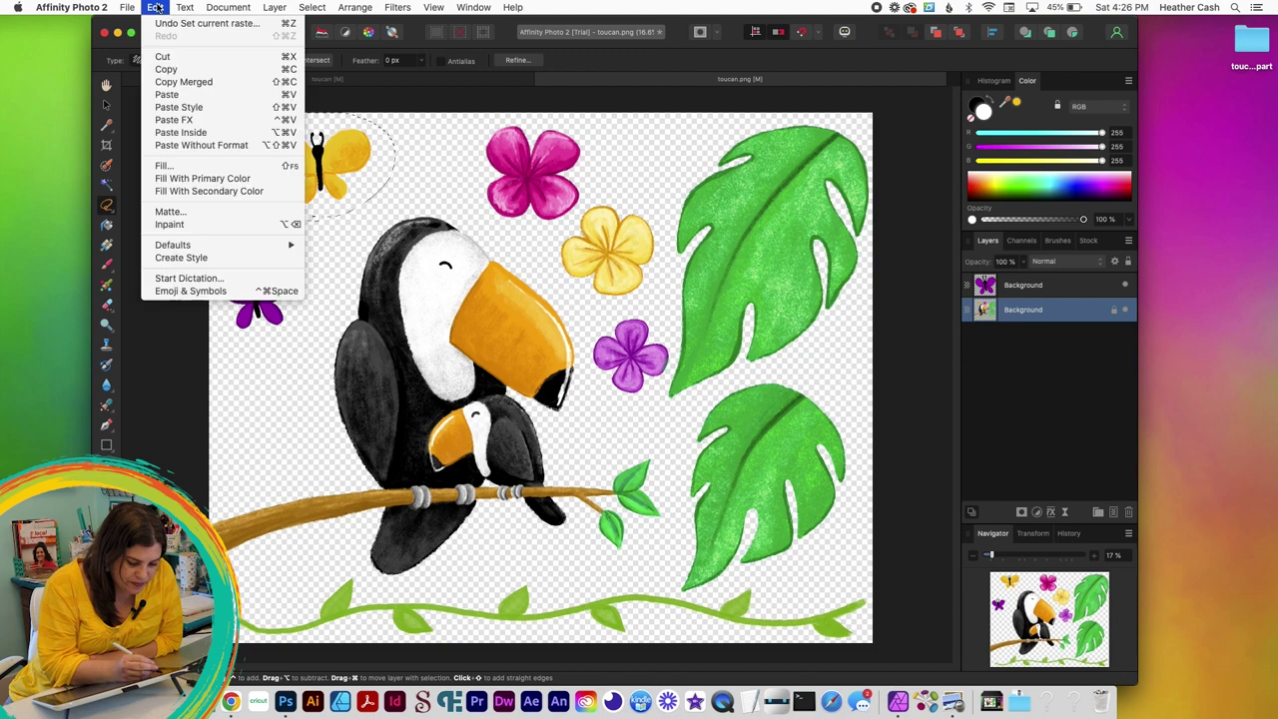
left_click(163, 56)
left_click(155, 7)
left_click(166, 95)
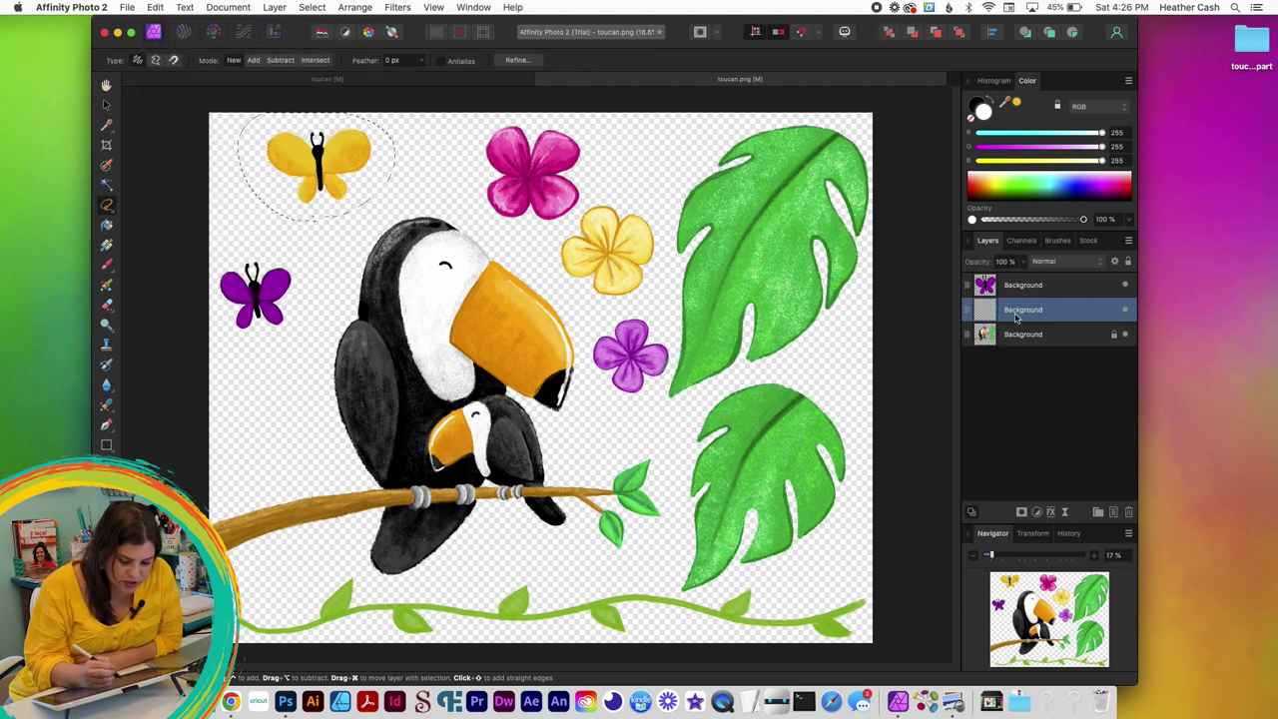
- Cut the lassoed yellow flower and paste it onto its own layer
left_click(155, 8)
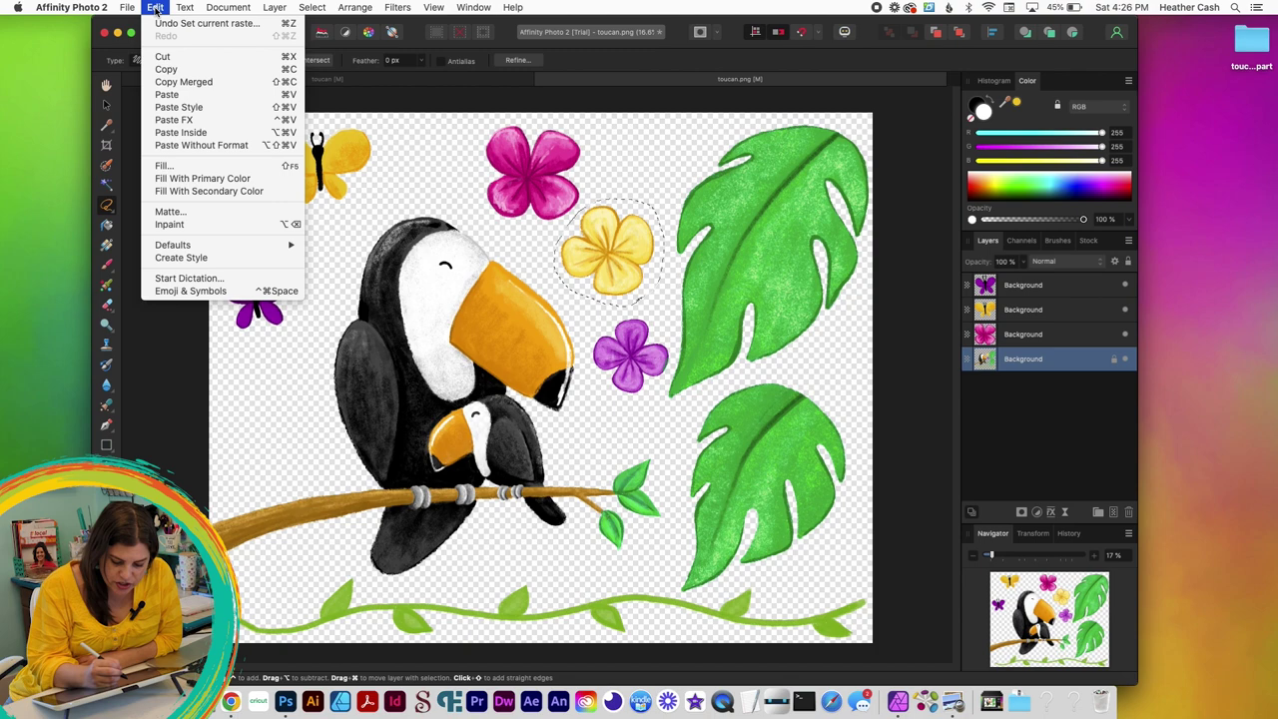
left_click(163, 55)
left_click(166, 95)
- Try to lasso the small purple flower and cut it out for a layer of its own
mouse_move(659, 313)
left_mouse_down()
mouse_move(585, 368)
mouse_move(659, 317)
left_mouse_up()
left_click(155, 7)
left_click(163, 56)
- Reselect the original Background layer, lasso the upper large leaf, and cut and paste it onto its own layer
left_click(1068, 411)
left_click_drag(731, 117, 830, 89)
left_click(155, 7)
left_click(163, 56)
- Lasso the lower large leaf on the original Background layer, then cut and paste it onto its own layer
left_click(1061, 434)
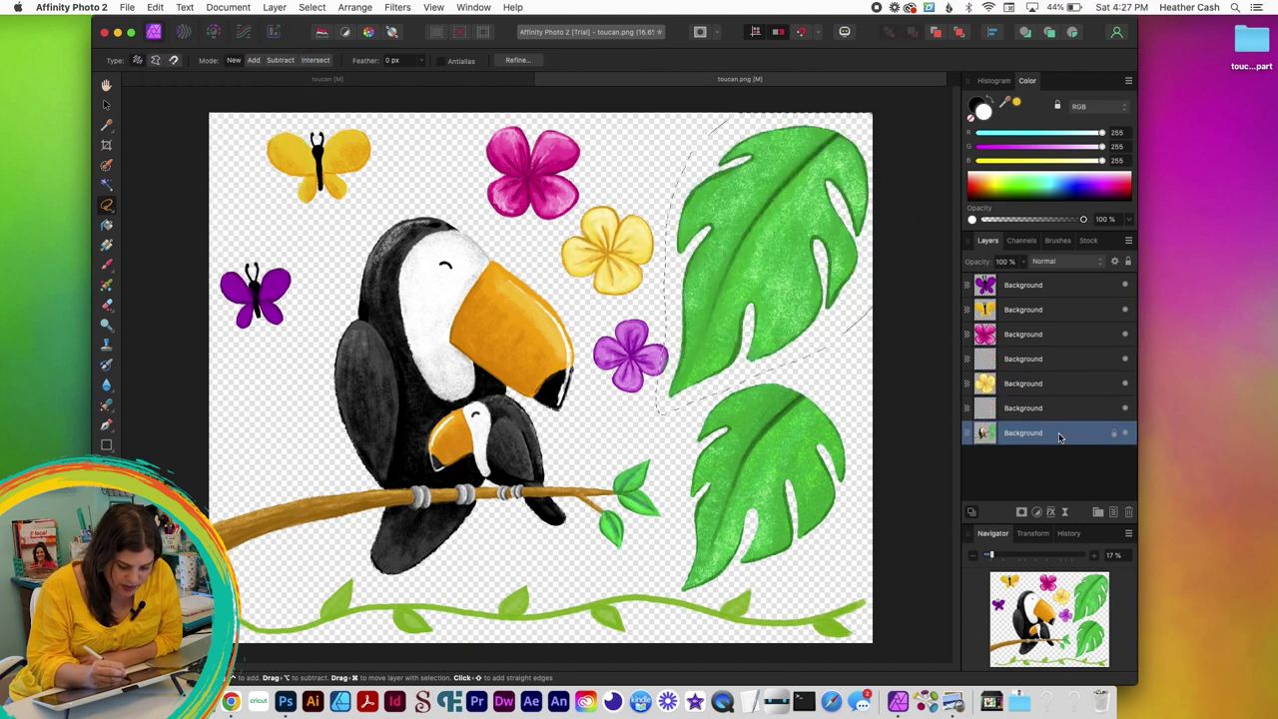
left_click_drag(835, 382, 794, 367)
left_click(155, 7)
left_click(167, 95)
- Select the original Background layer, lasso the vine below the toucans, and cut and paste it onto its own layer
left_click(1061, 457)
mouse_move(884, 579)
left_mouse_down()
mouse_move(500, 572)
mouse_move(781, 654)
left_mouse_up()
left_click(155, 7)
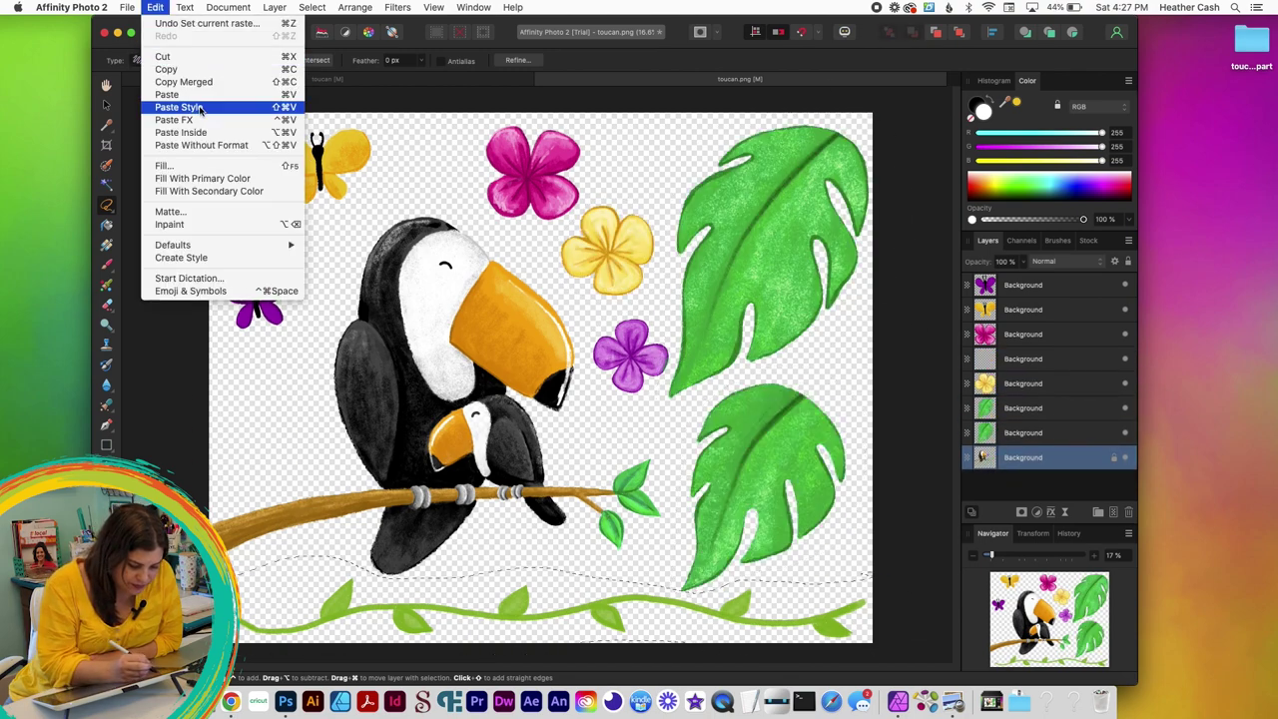
left_click(163, 55)
left_click(154, 7)
left_click(167, 95)
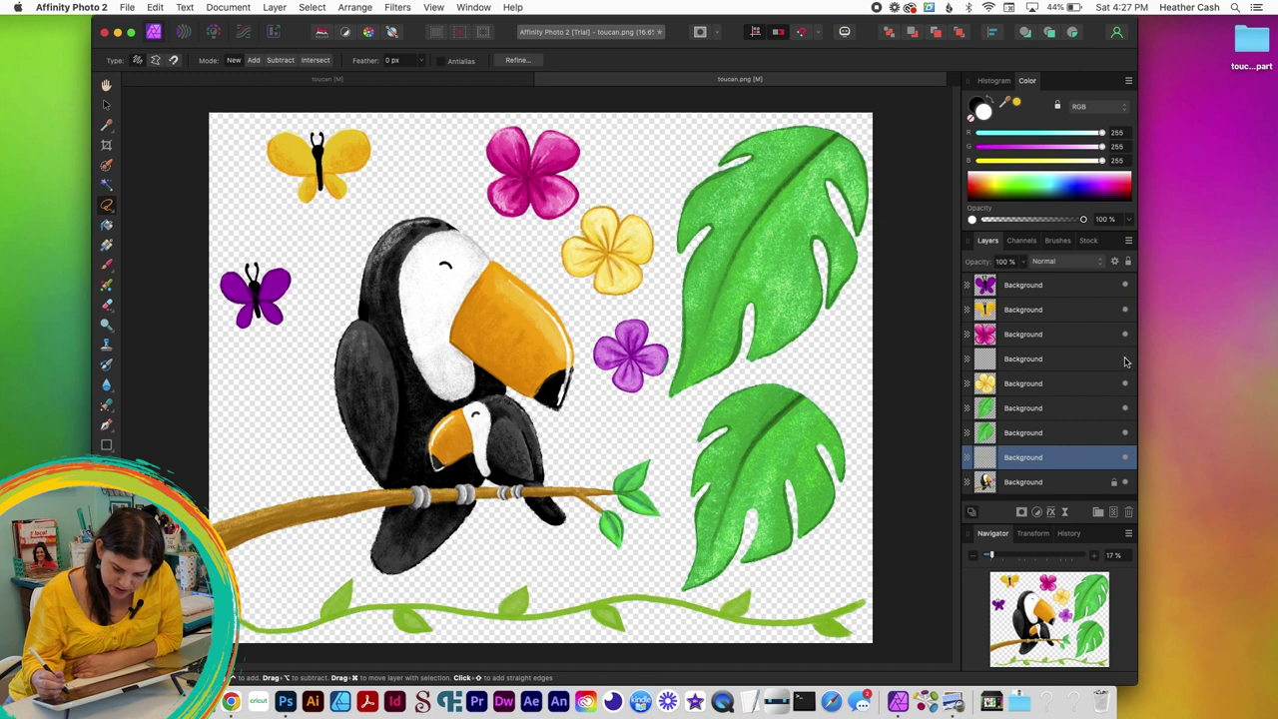
- Select the purple butterfly layer and export it as a PNG with the area set to Selection Only
left_click(1090, 287)
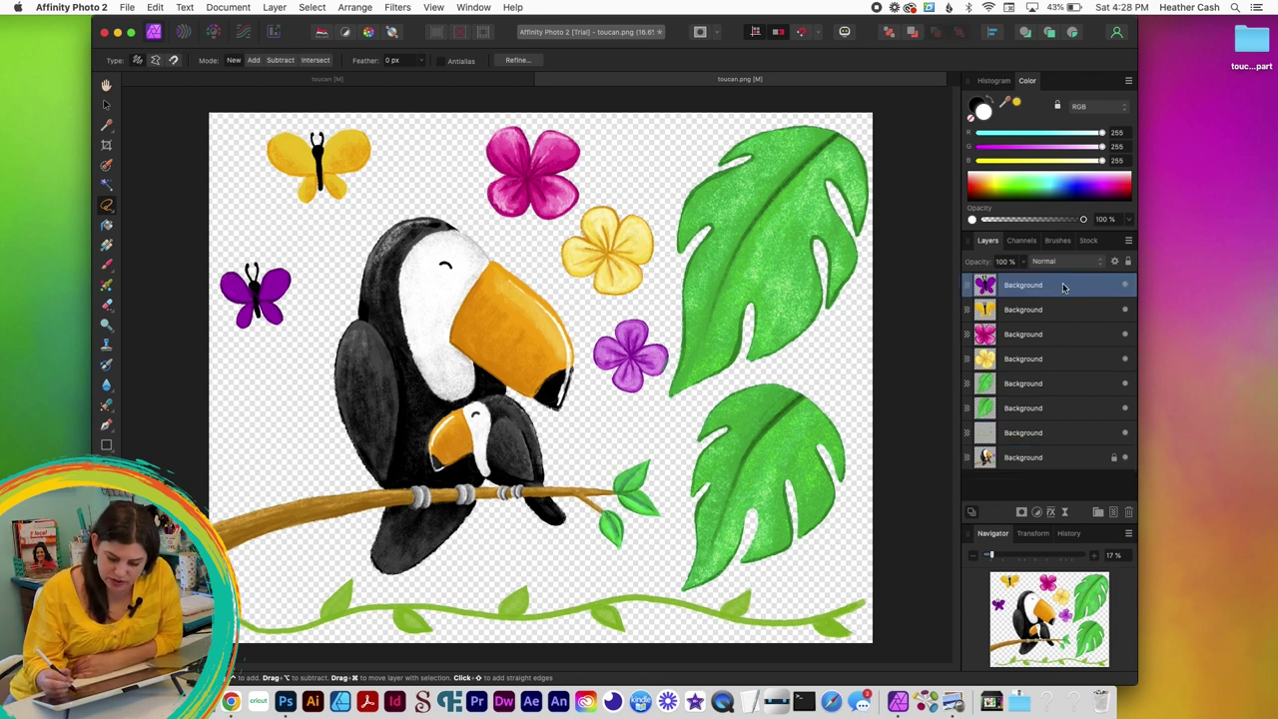
left_click(127, 7)
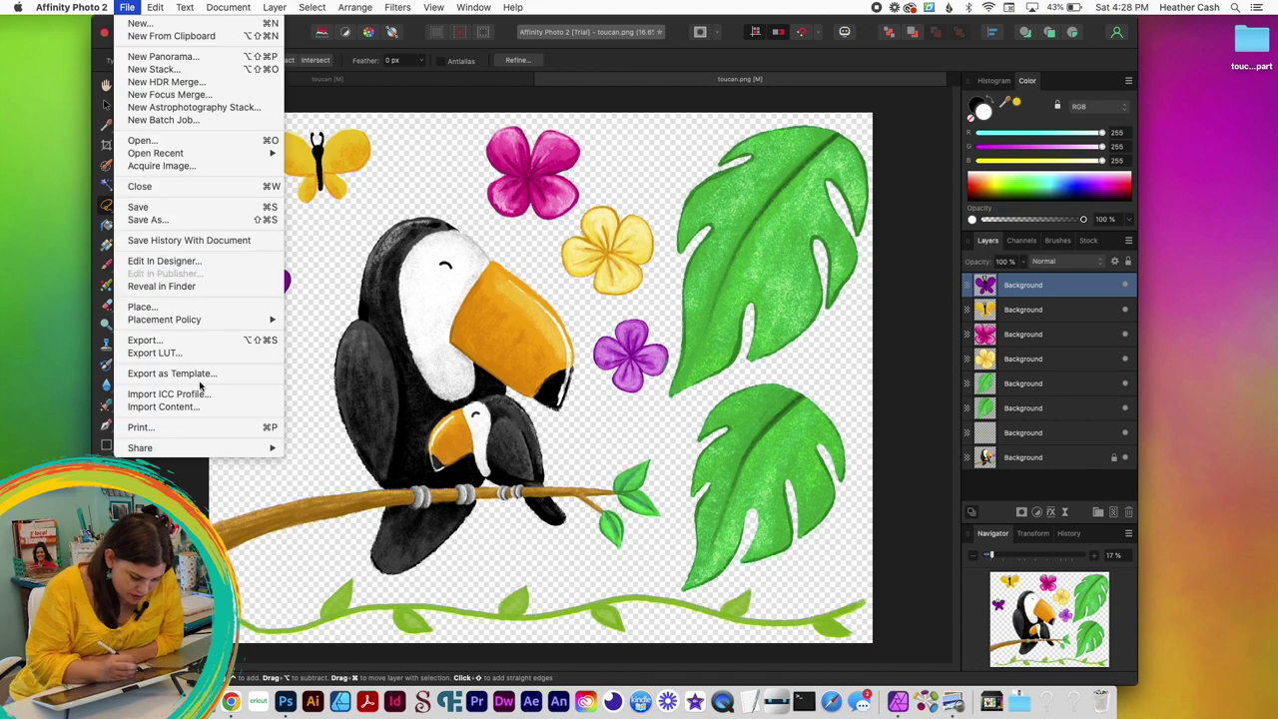
left_click(205, 341)
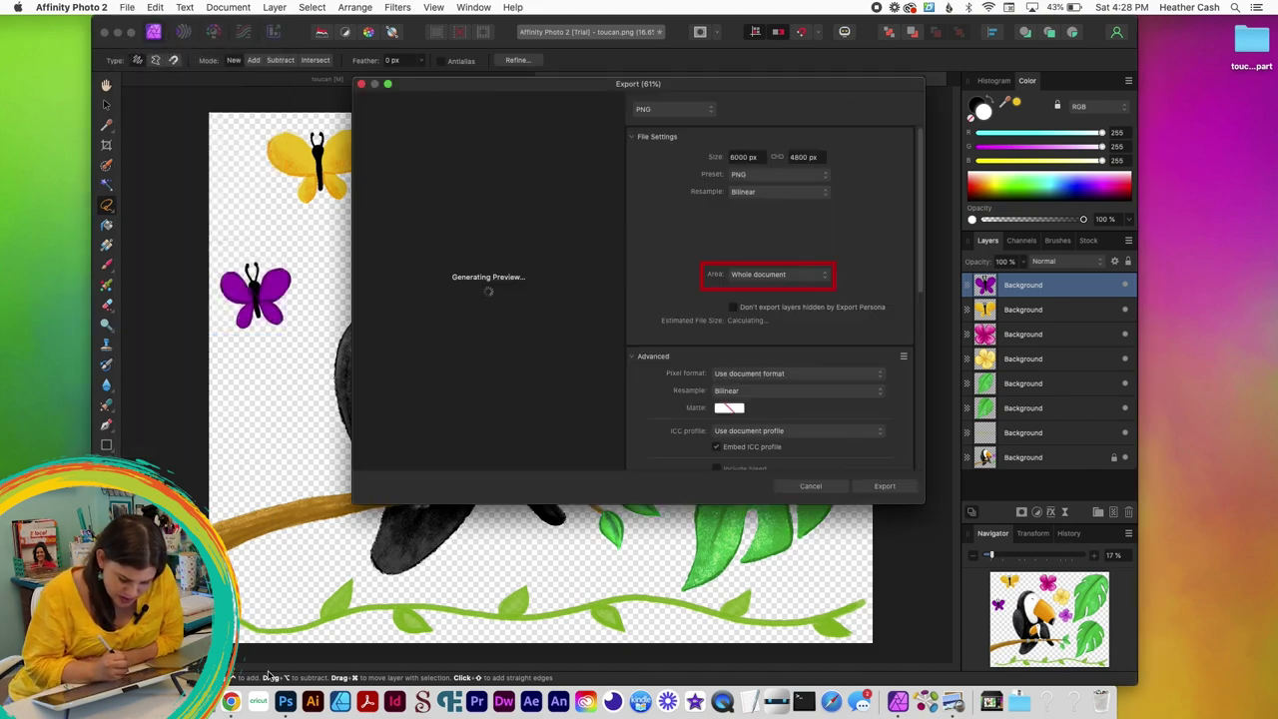
left_click(825, 275)
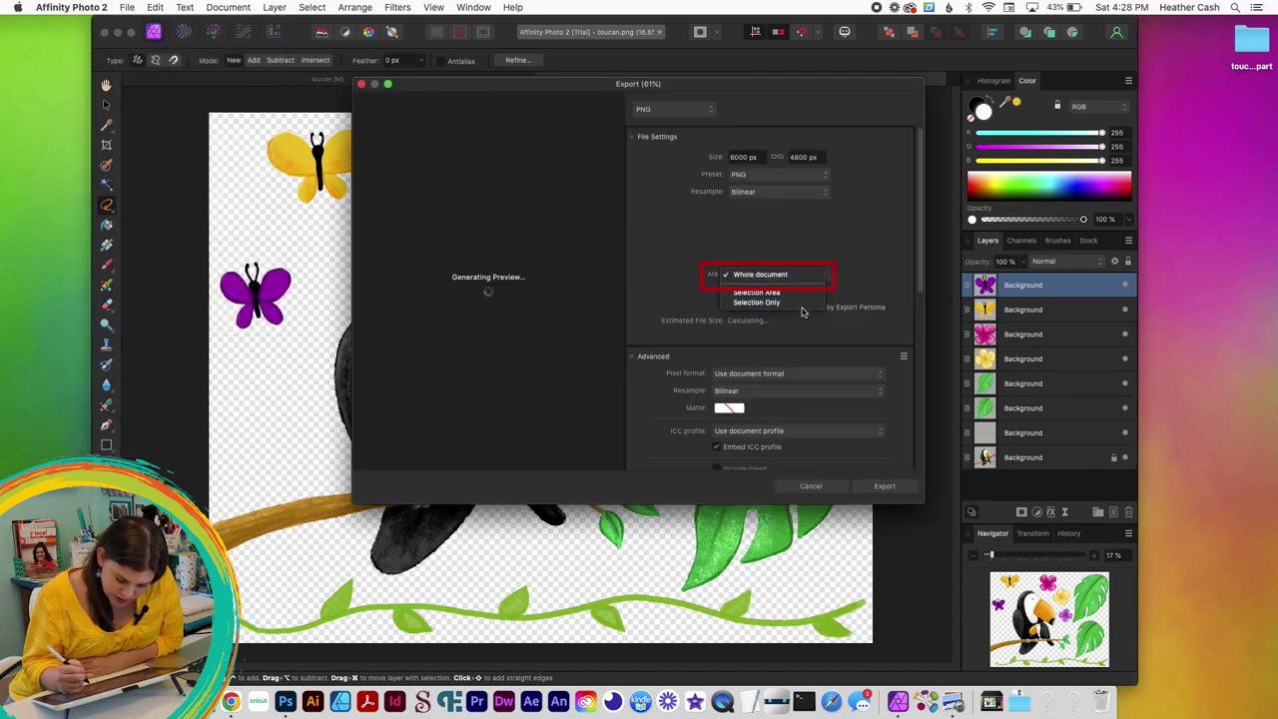
left_click(789, 302)
left_click(885, 485)
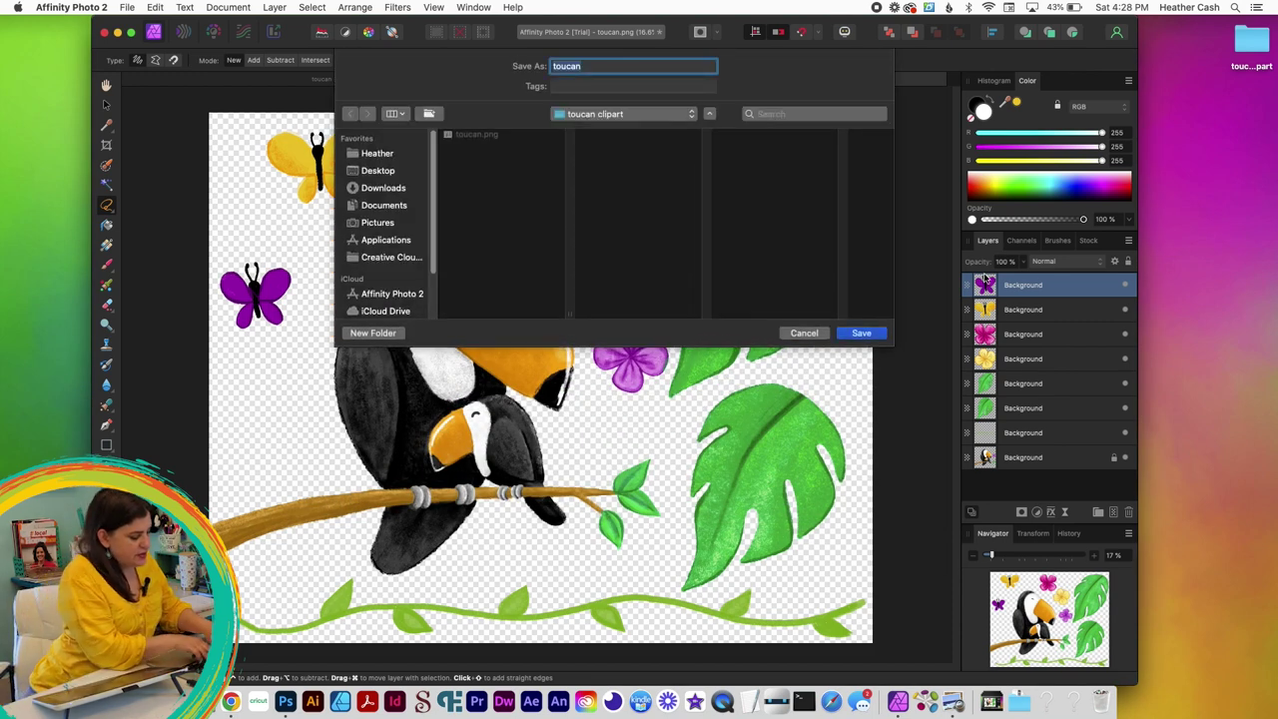
- Save the exported image as purple-butterfly in the toucan clipart folder
type("purple-butter")
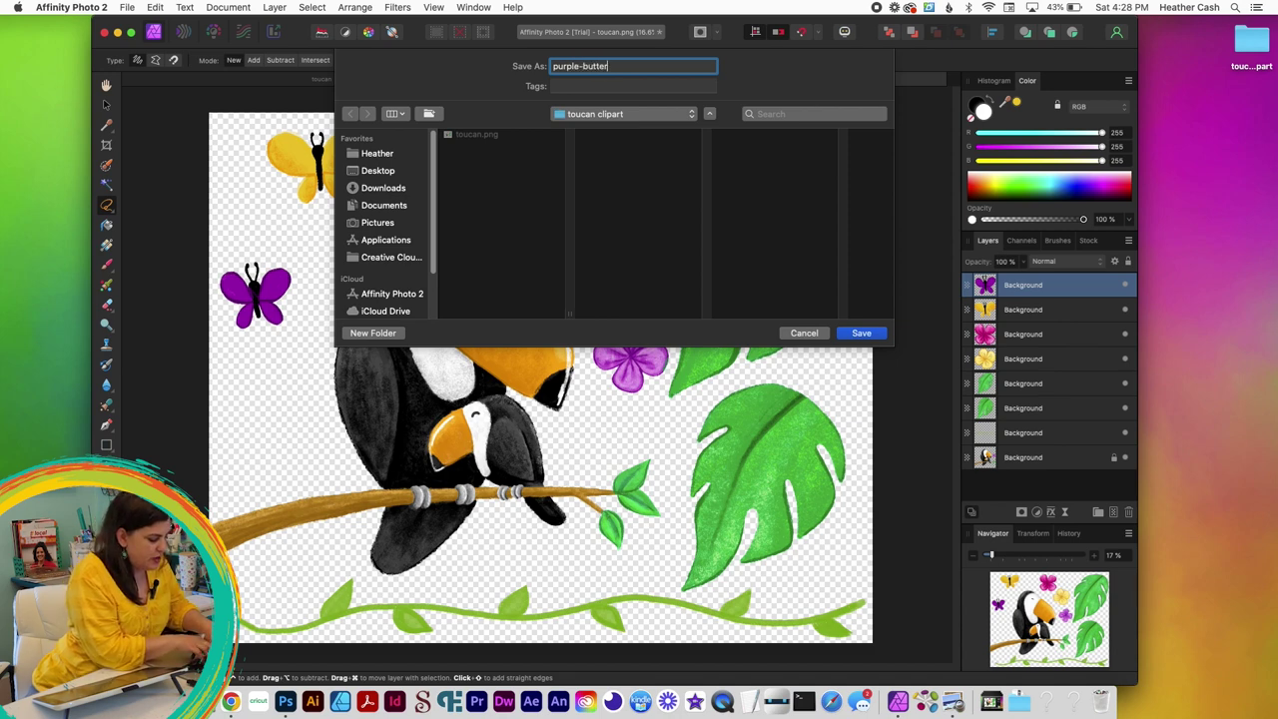
type("fly")
left_click(862, 332)
- Export the yellow butterfly layer as a PNG named yellow-butterfly in the toucan clipart folder
left_click(1072, 313)
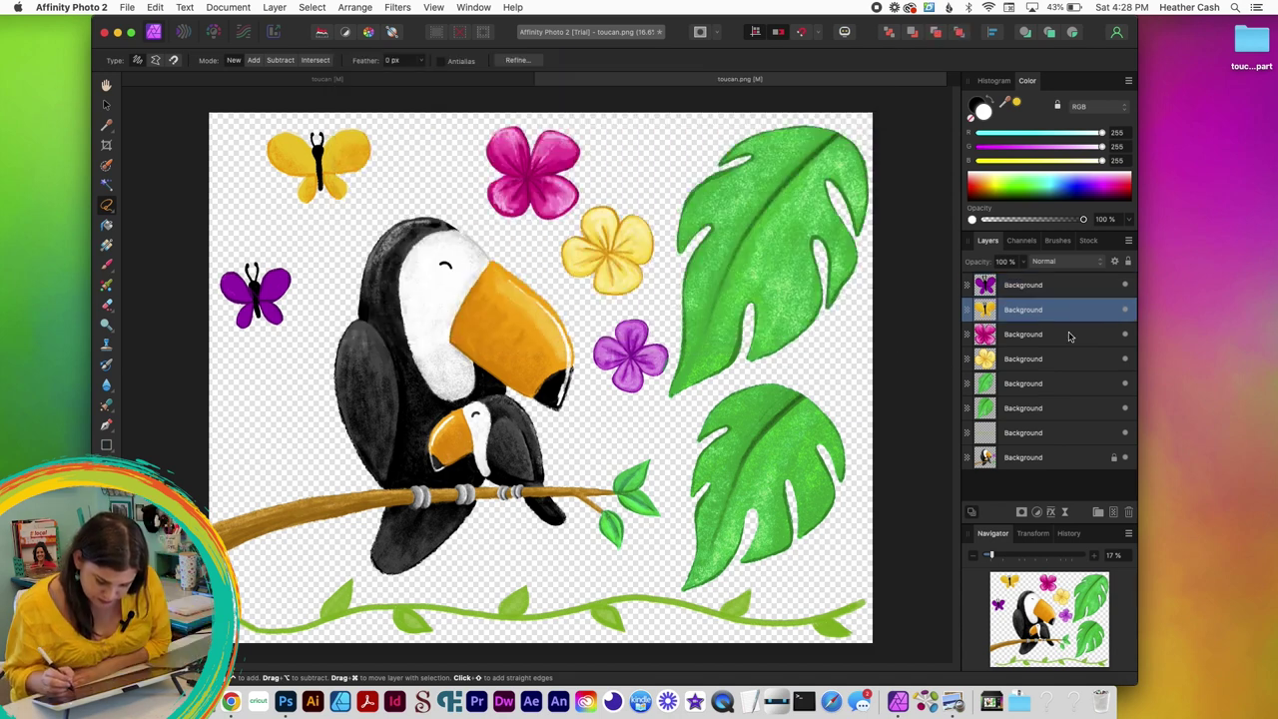
left_click(127, 7)
left_click(204, 340)
left_click(887, 486)
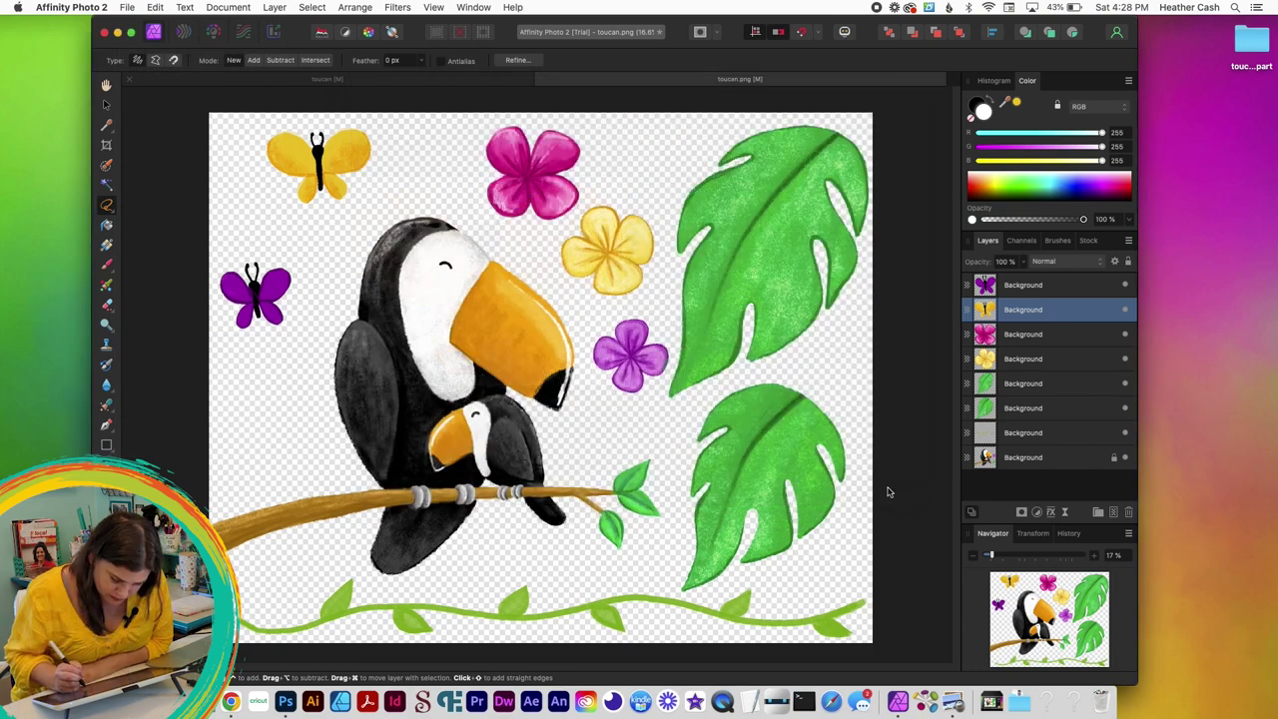
type("yellow-butterfly")
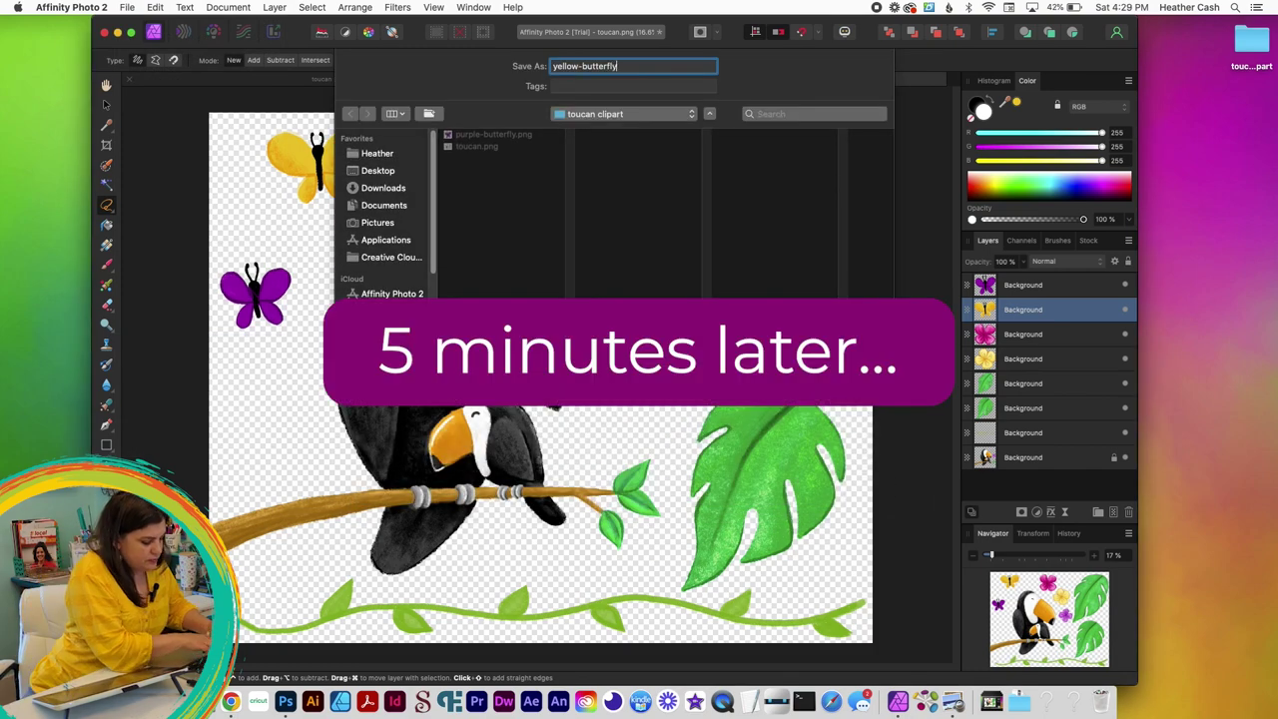
key("Return")
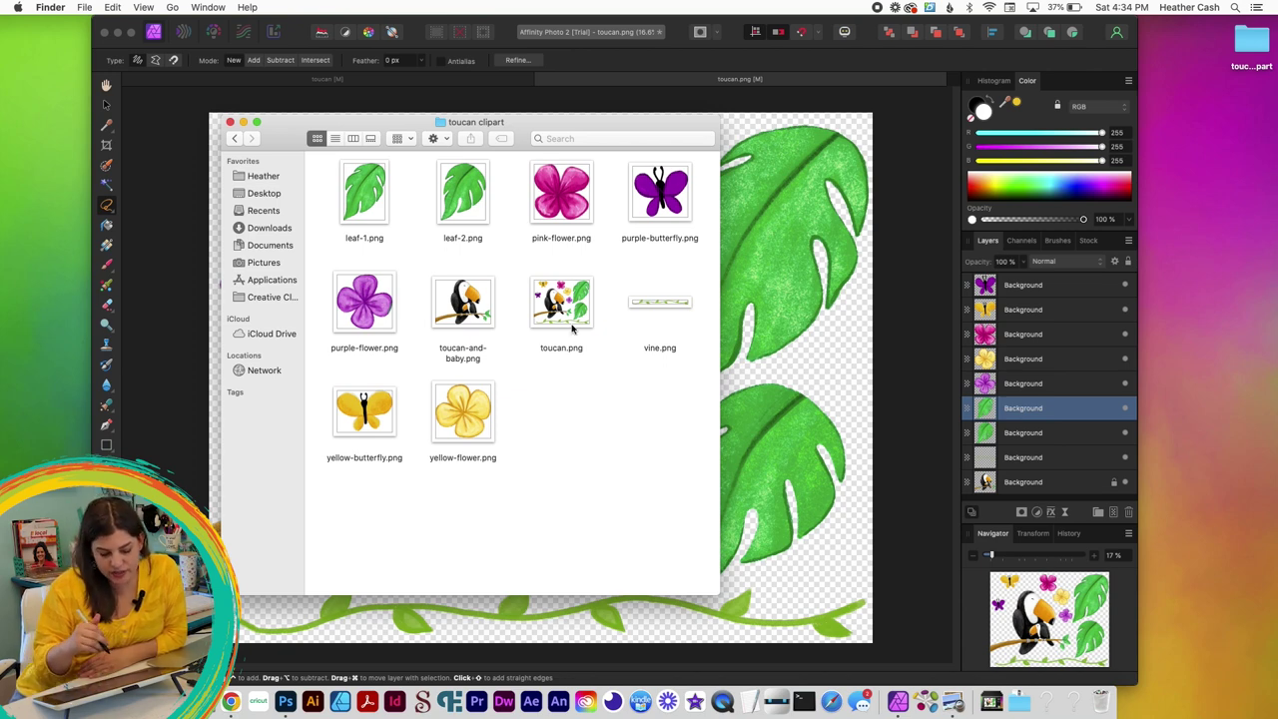
- In Finder, select all ten PNG files in the toucan clipart folder and compress them into a ZIP archive
left_click_drag(674, 551, 319, 190)
right_click(461, 201)
mouse_move(544, 241)
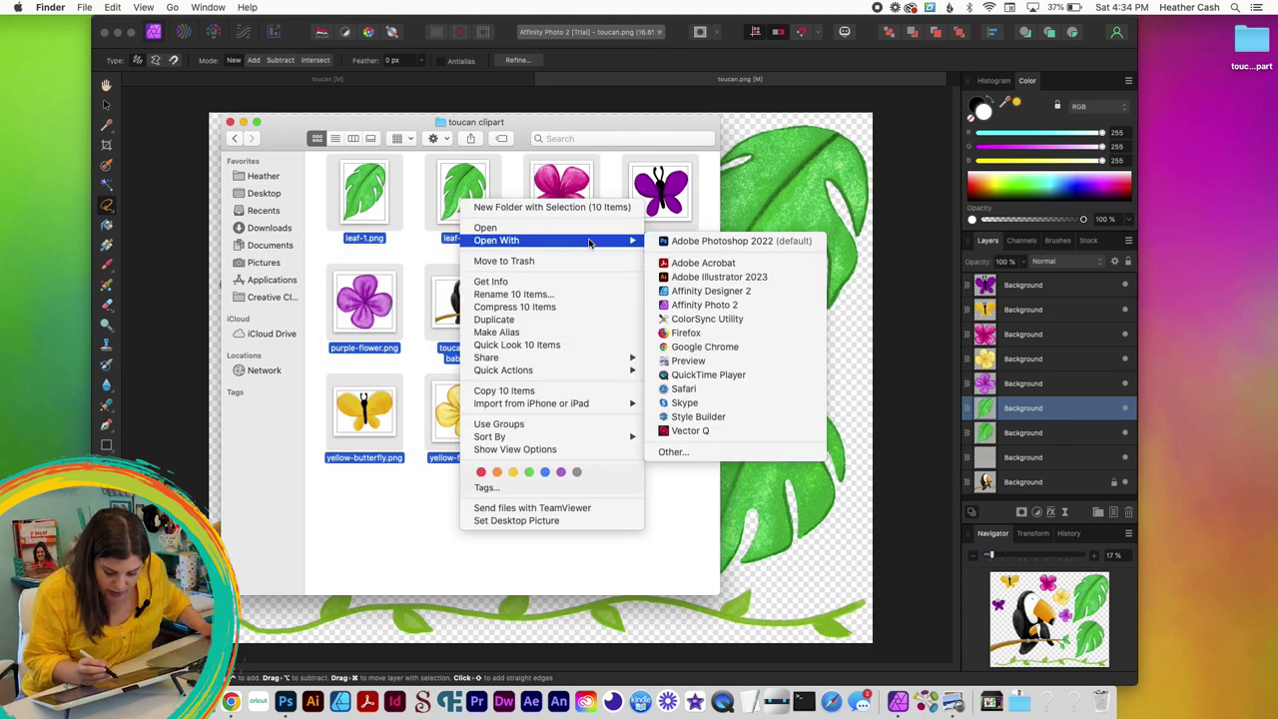
left_click(563, 307)
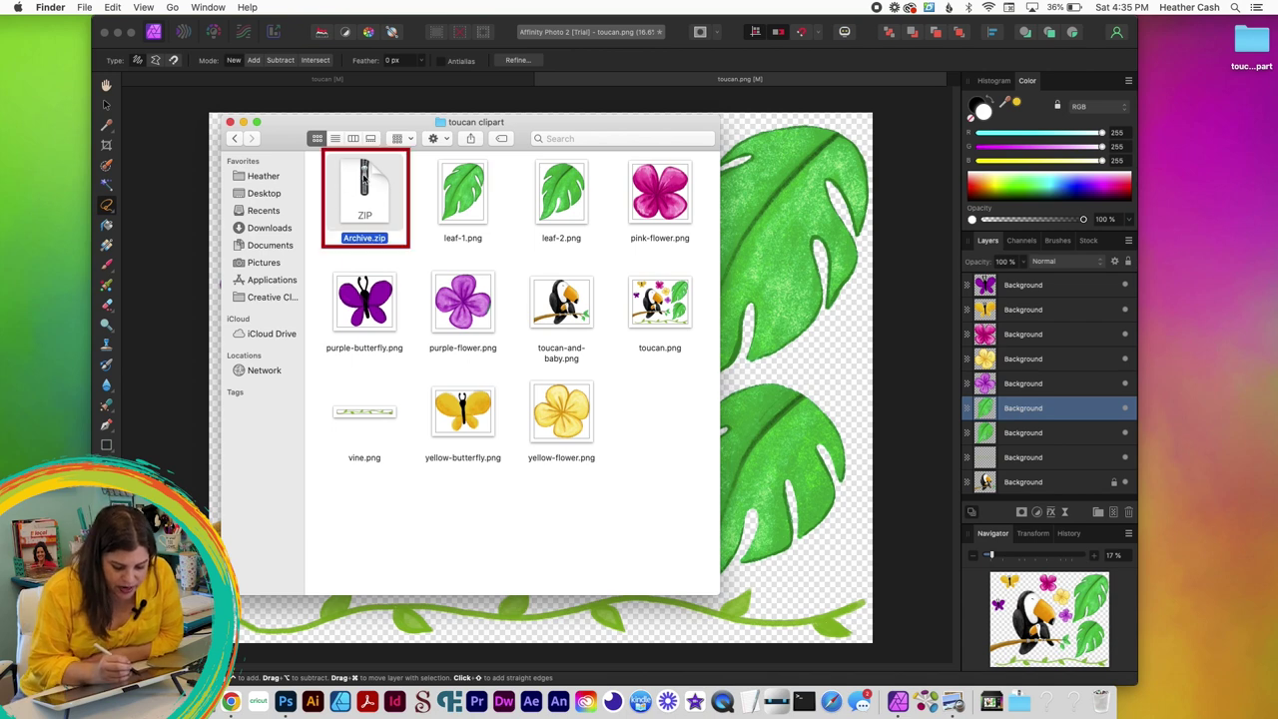
- Rename the new ZIP archive as toucan-clipart.zip
key("Return")
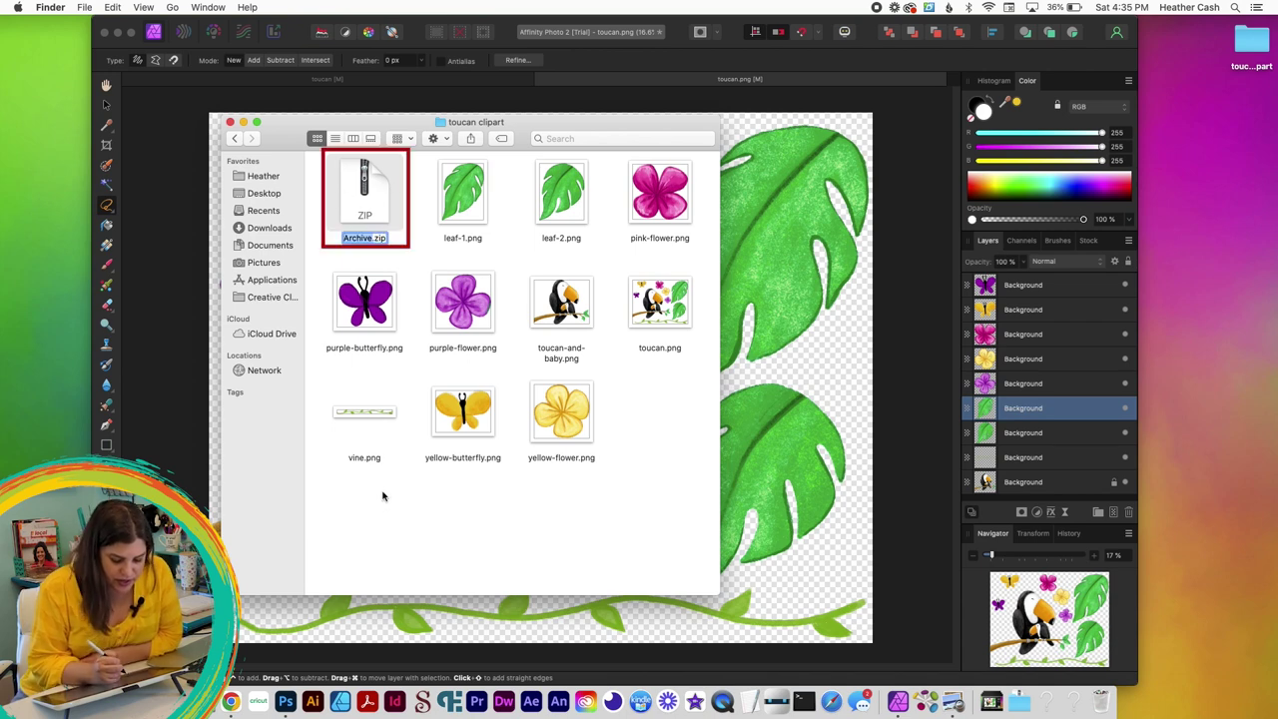
type("toucan-c")
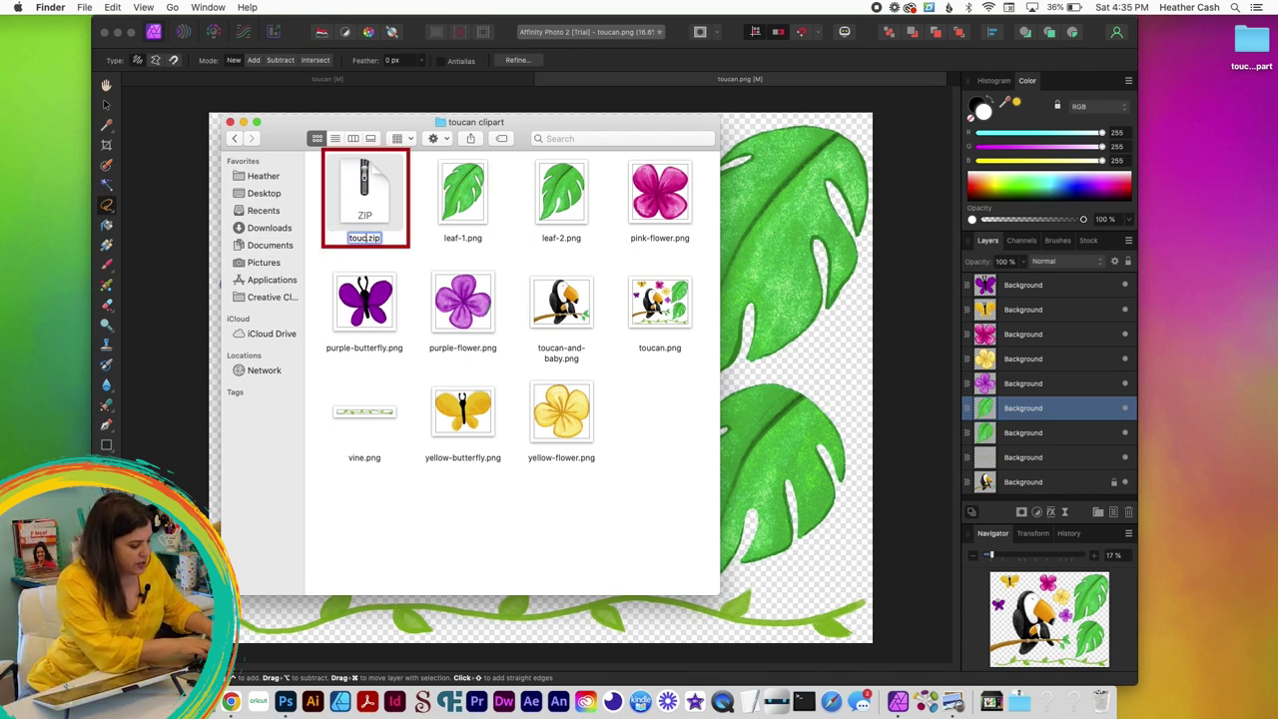
type("lipart")
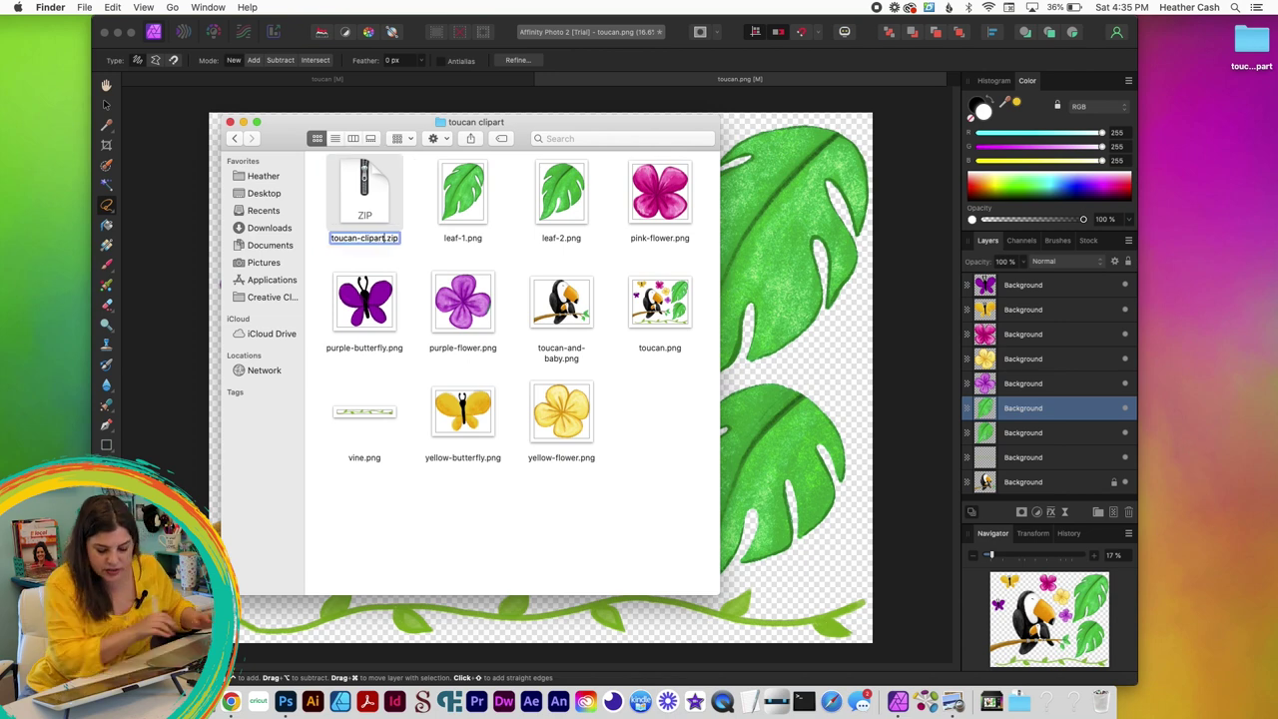
key("Return")
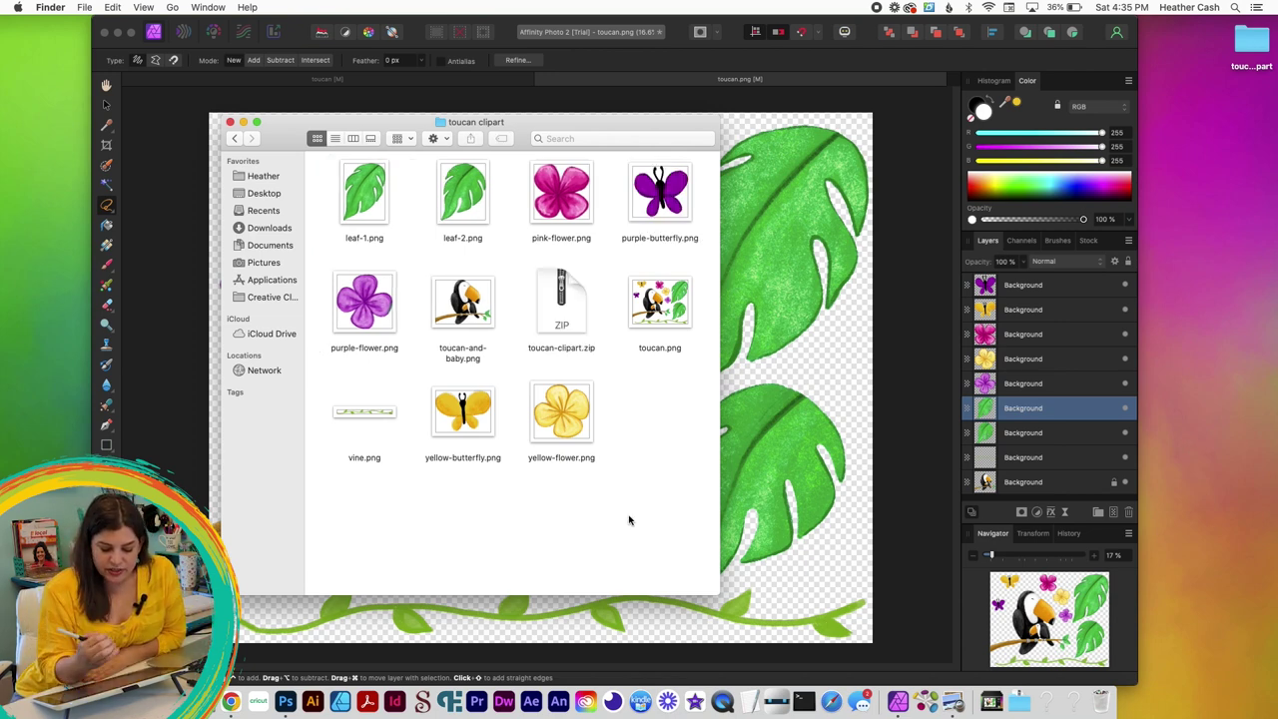